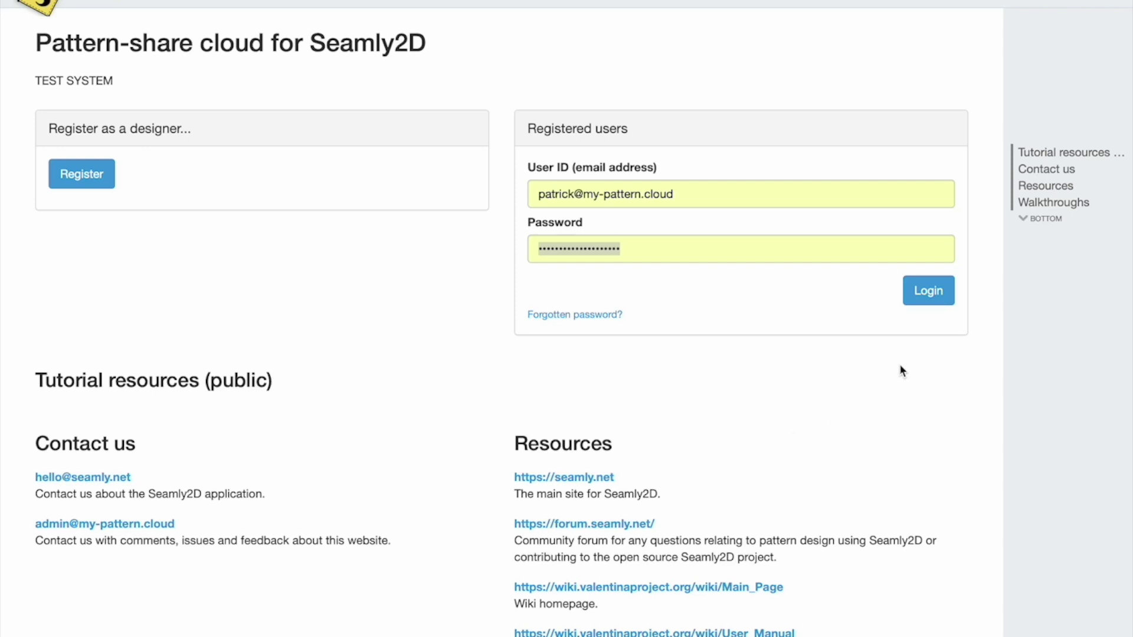
Sign in to the designer account and view the Example Size 12 Aldrich individual's measurements.
left_click(933, 294)
left_click(937, 298)
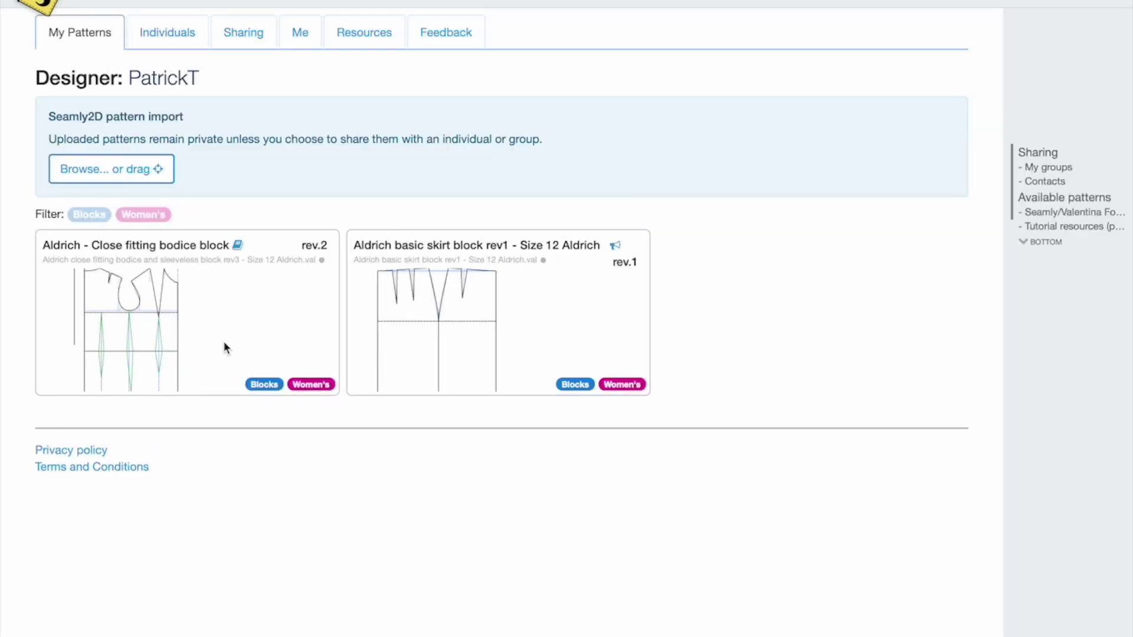
left_click(164, 33)
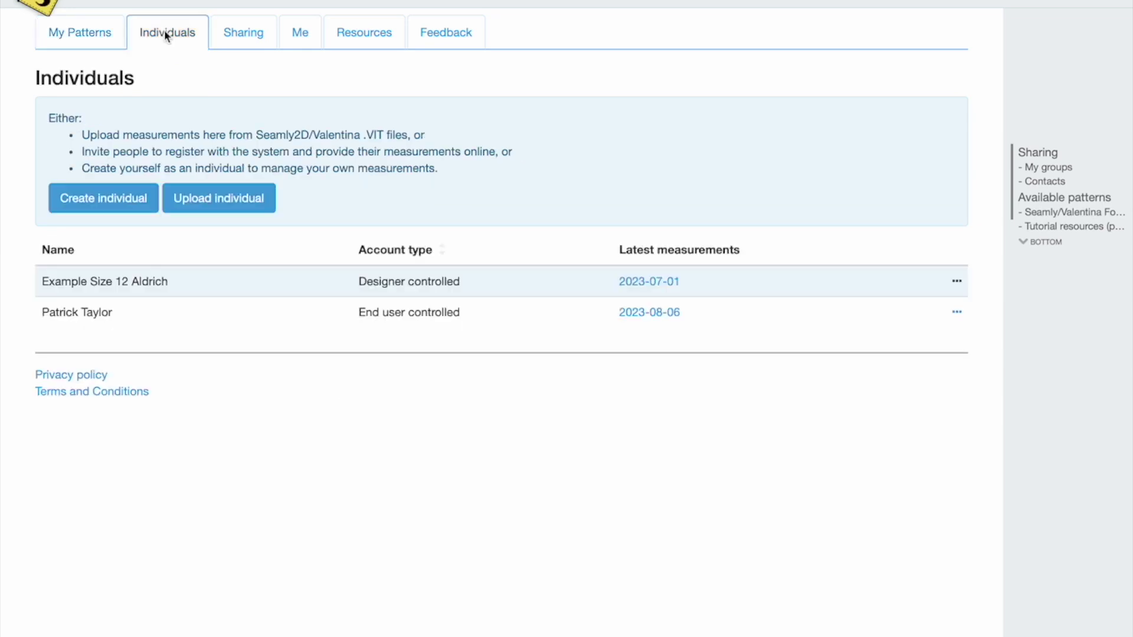
left_click(247, 280)
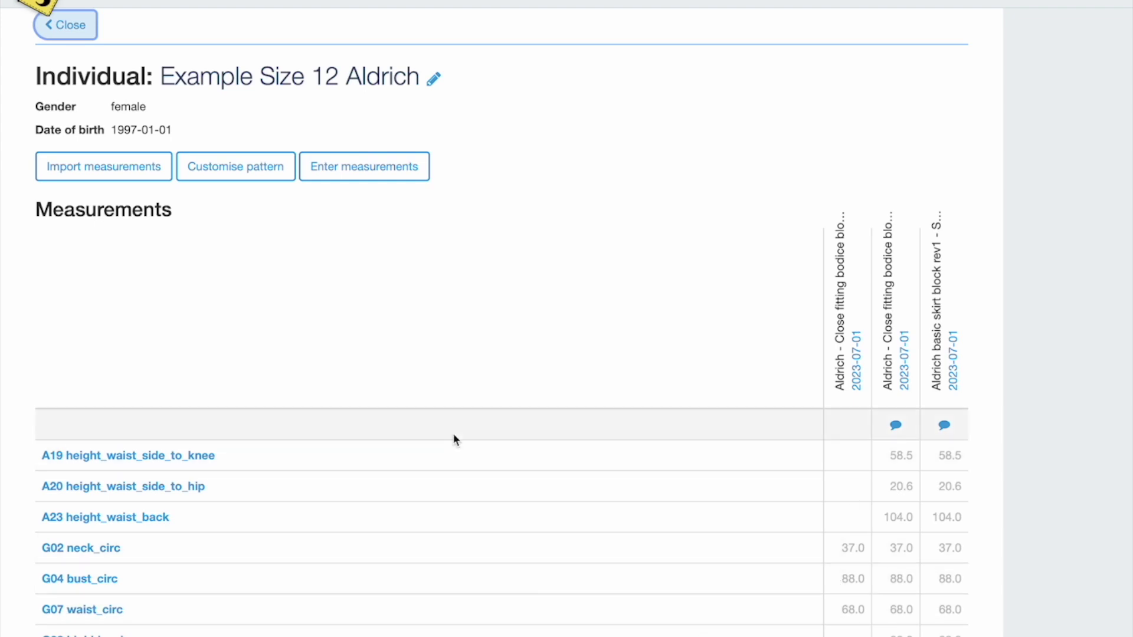
left_click(75, 28)
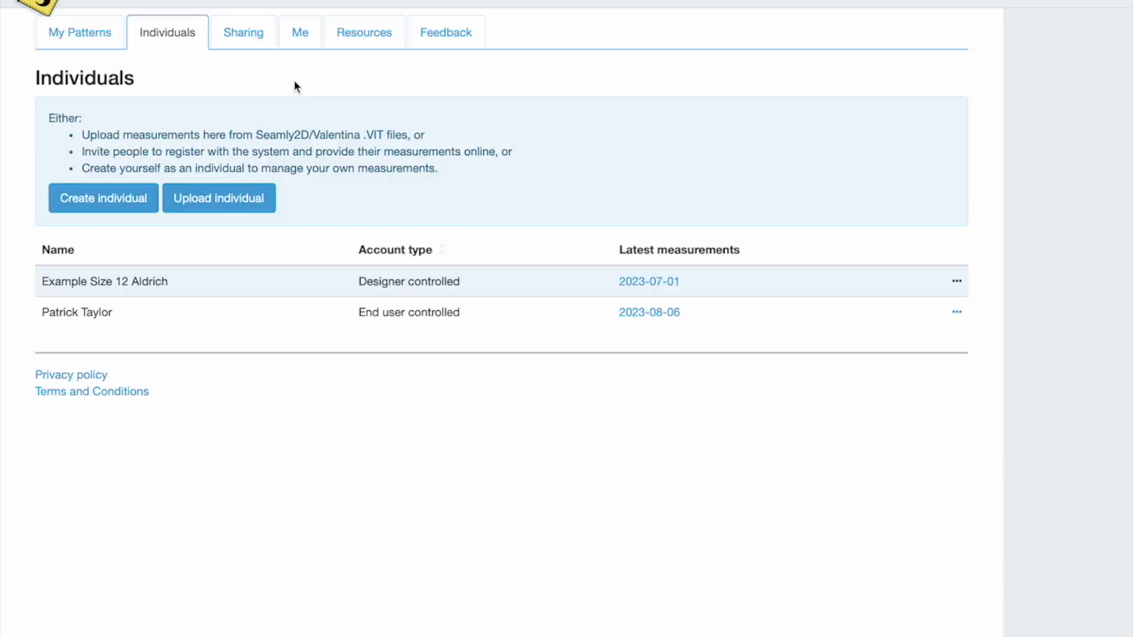
Browse the Sharing page's Seamly/Valentina Forum Members group and its shared patterns.
left_click(245, 36)
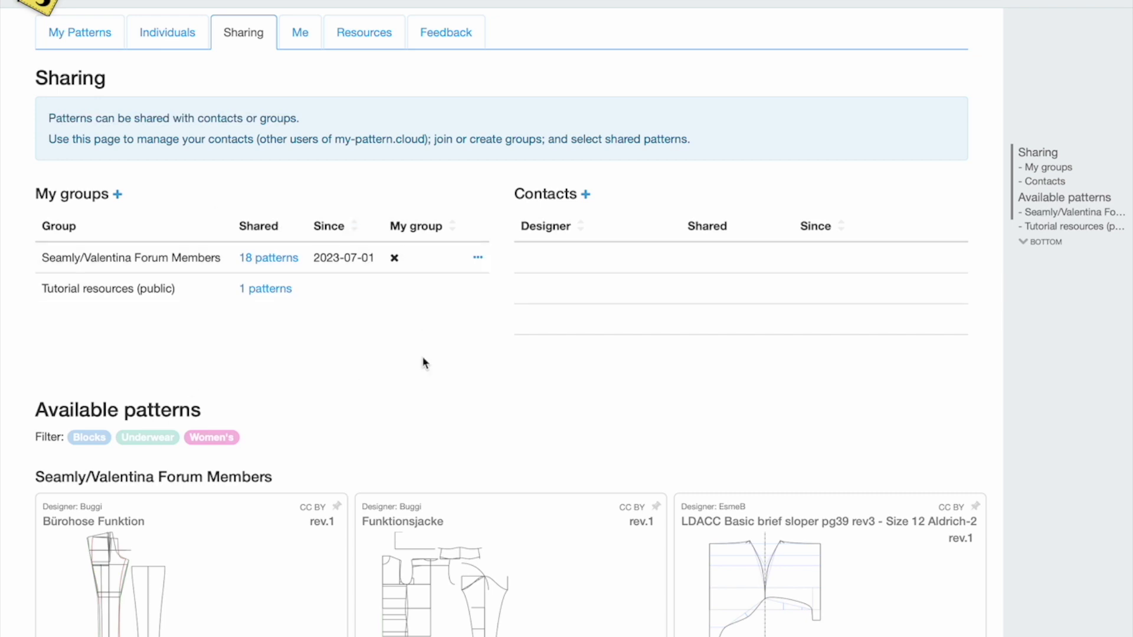
scroll(430, 384, "down", 3)
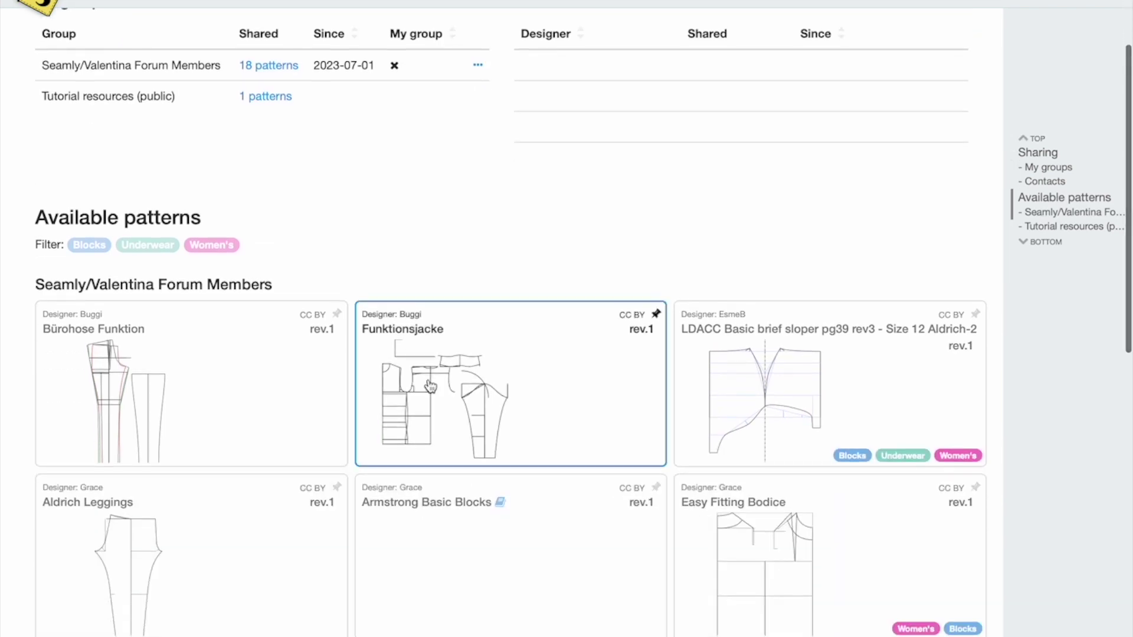
scroll(430, 386, "down", 2)
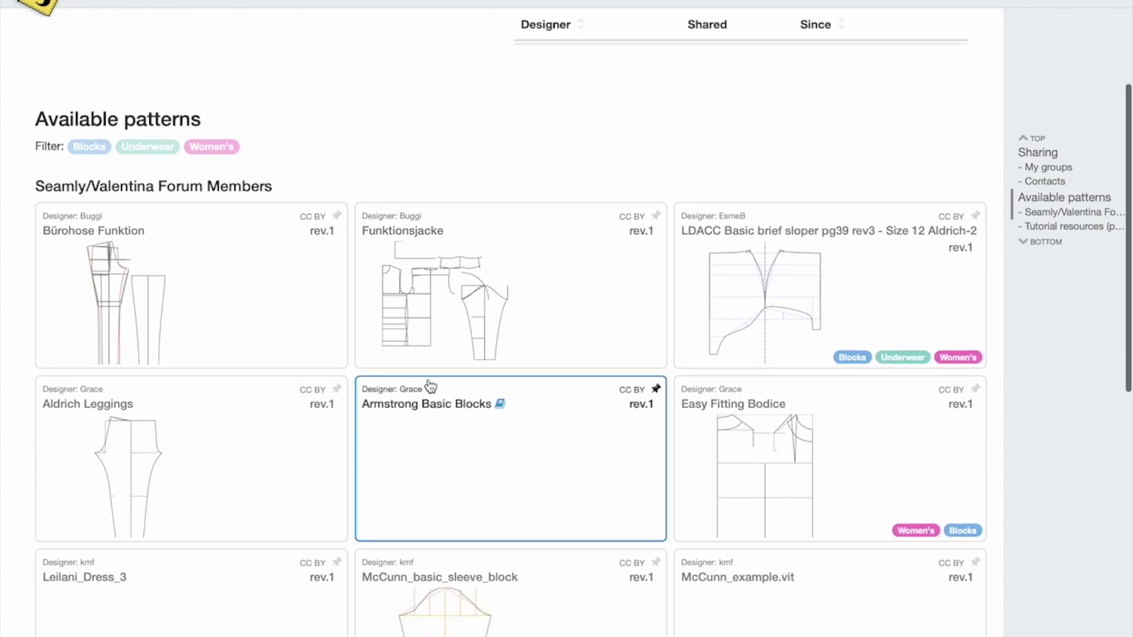
scroll(430, 386, "up", 3)
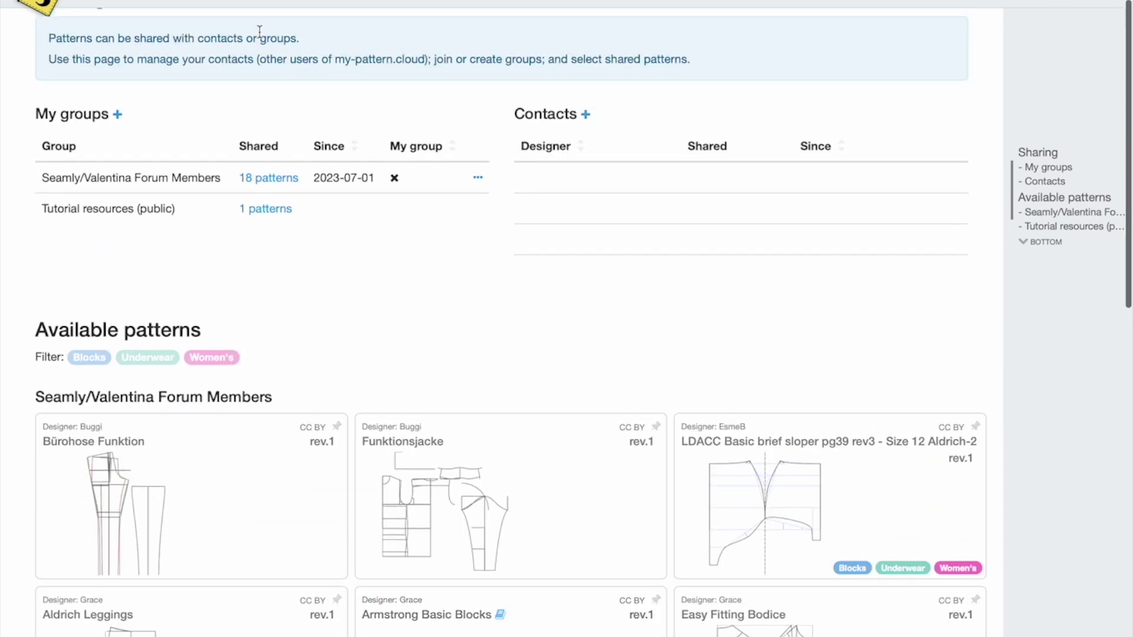
scroll(250, 23, "up", 1)
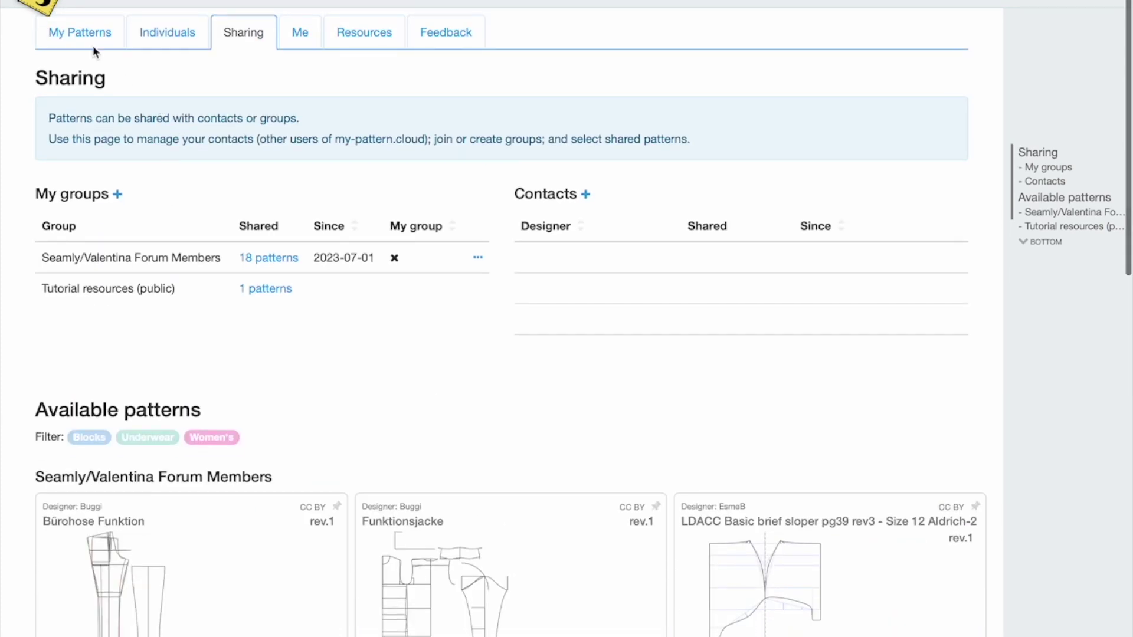
Import The One Piece Block .val file with the Size 10 Australian rev2.vit measurements.
left_click(84, 33)
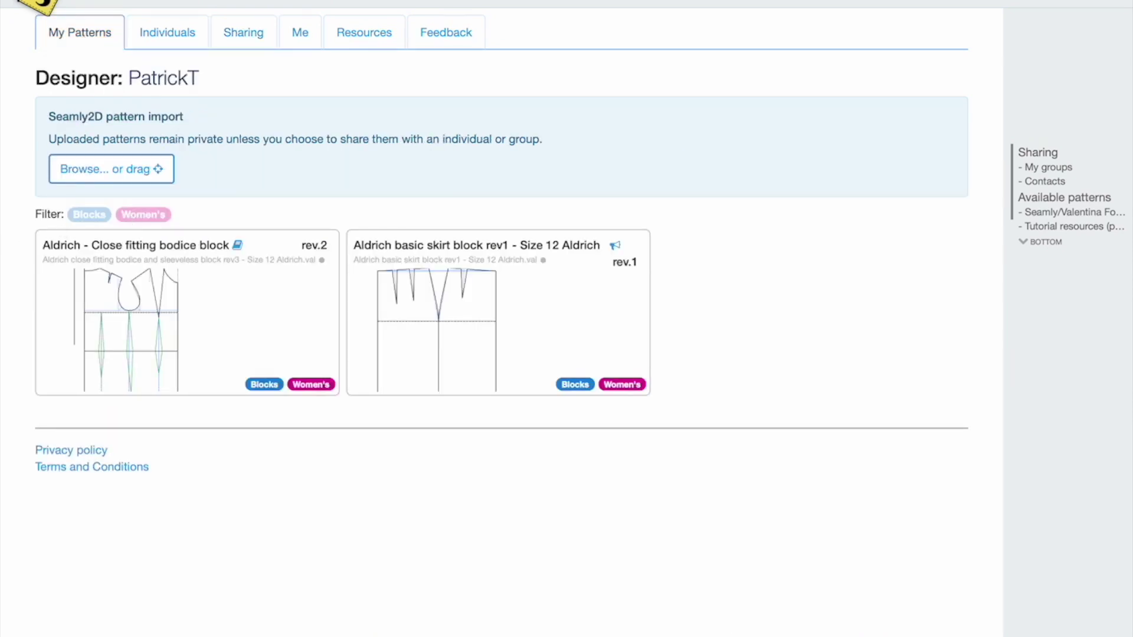
left_click_drag(3, 206, 99, 177)
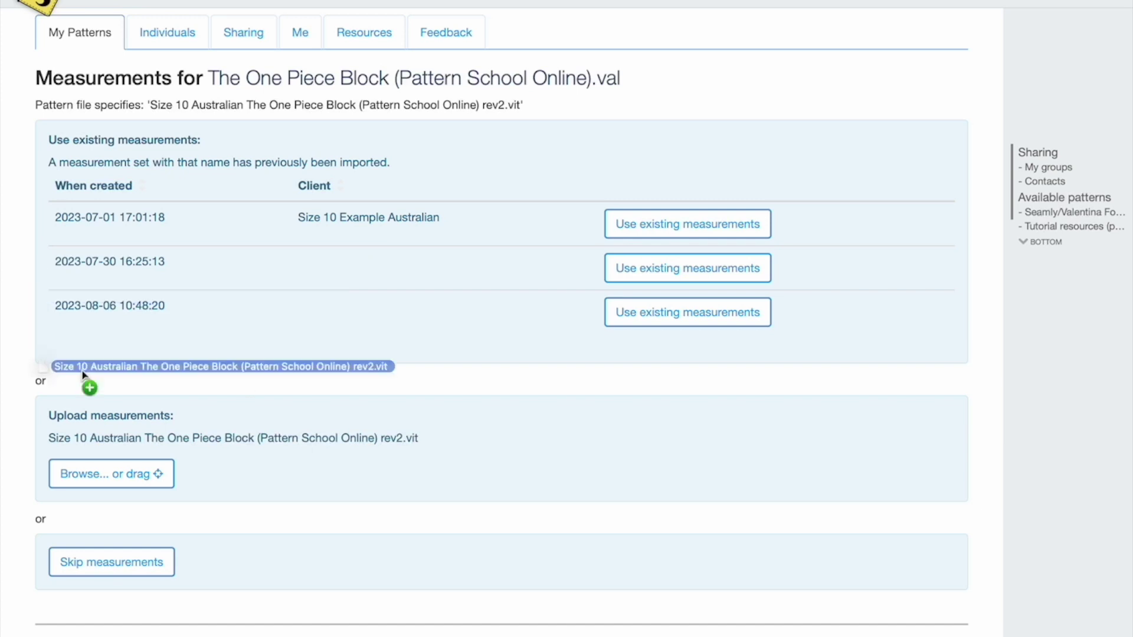
left_click_drag(88, 385, 112, 473)
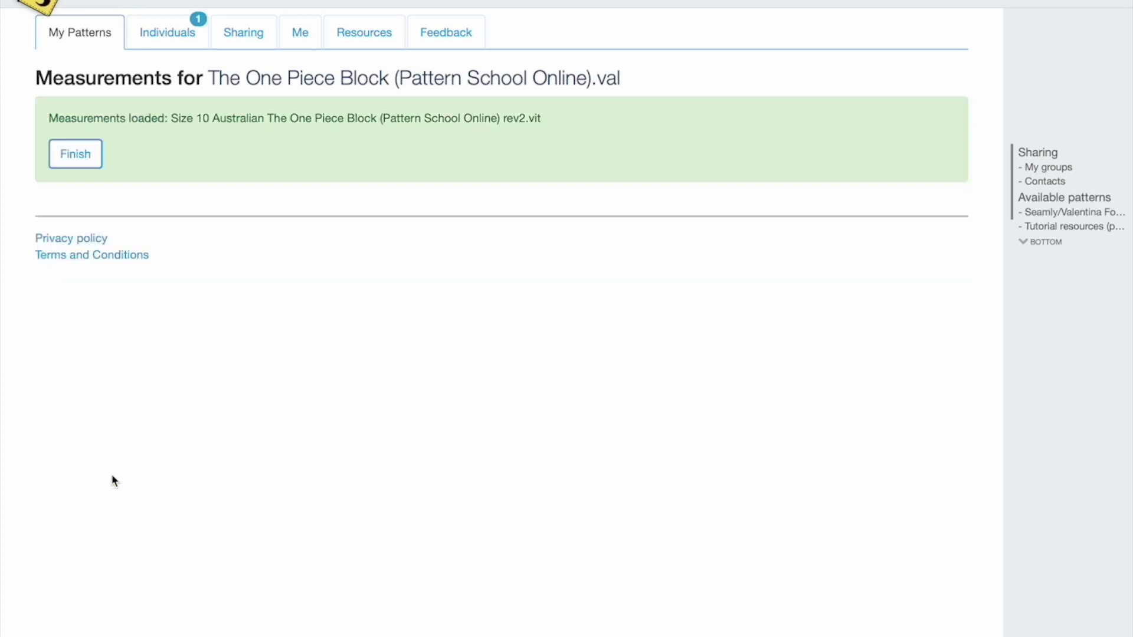
left_click(75, 154)
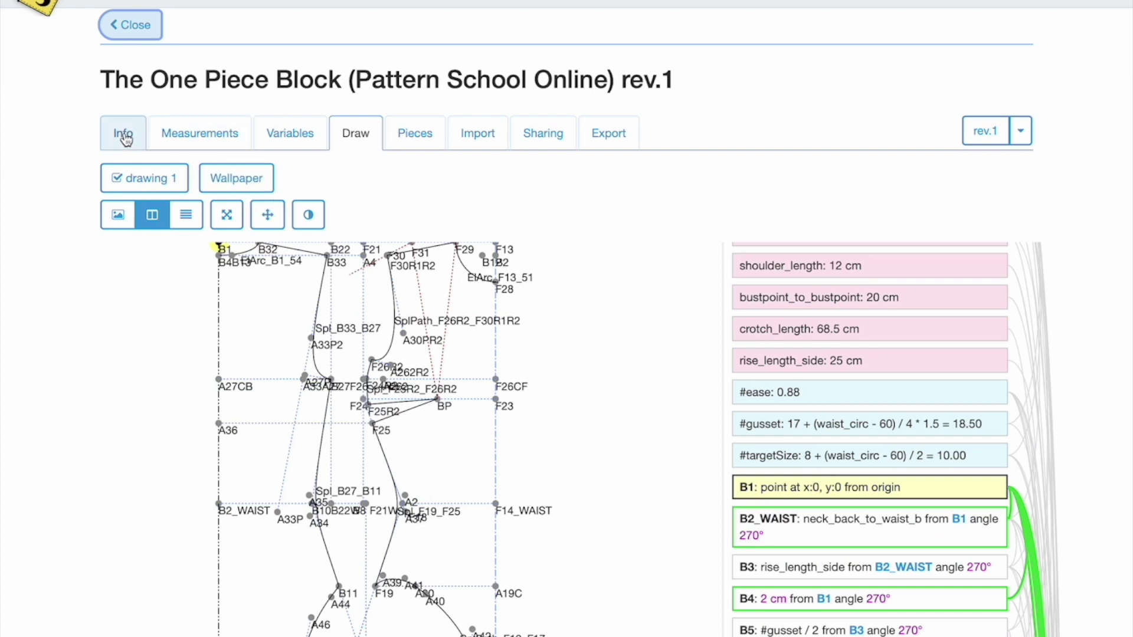
Tick the Women's and Blocks tags, close the pattern, and filter the list to Women's.
left_click(124, 135)
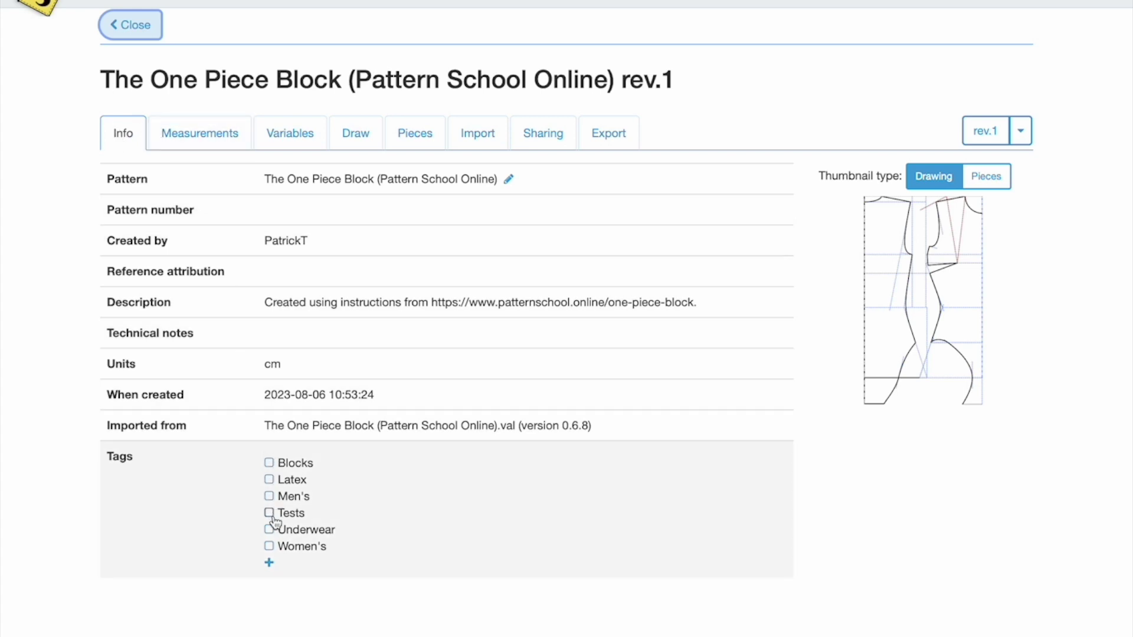
left_click(269, 546)
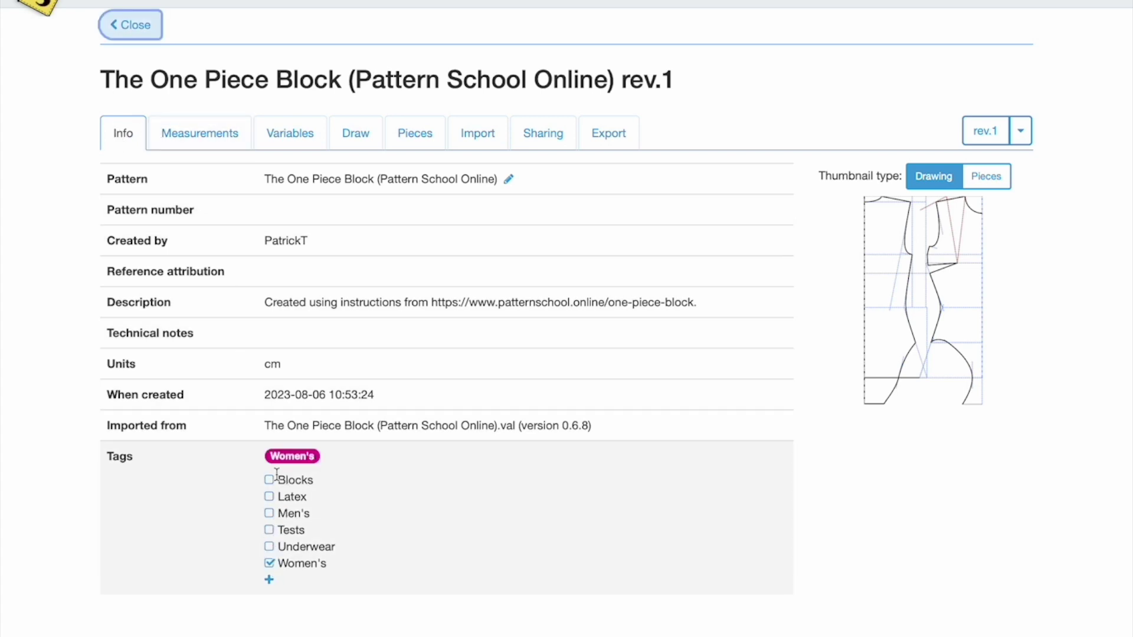
left_click(269, 480)
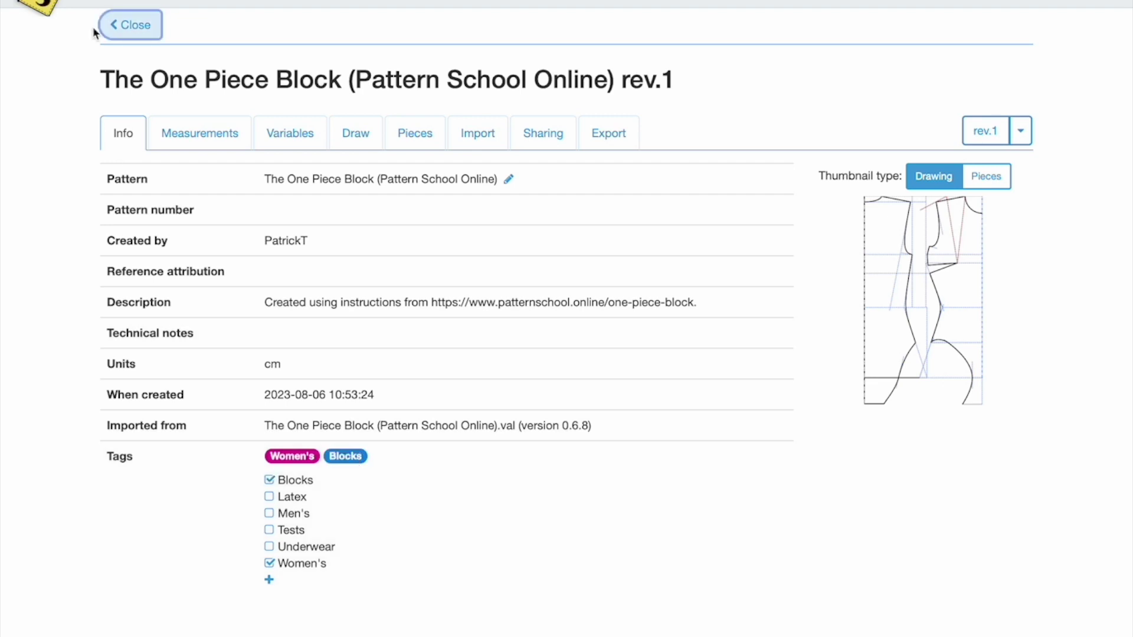
left_click(121, 34)
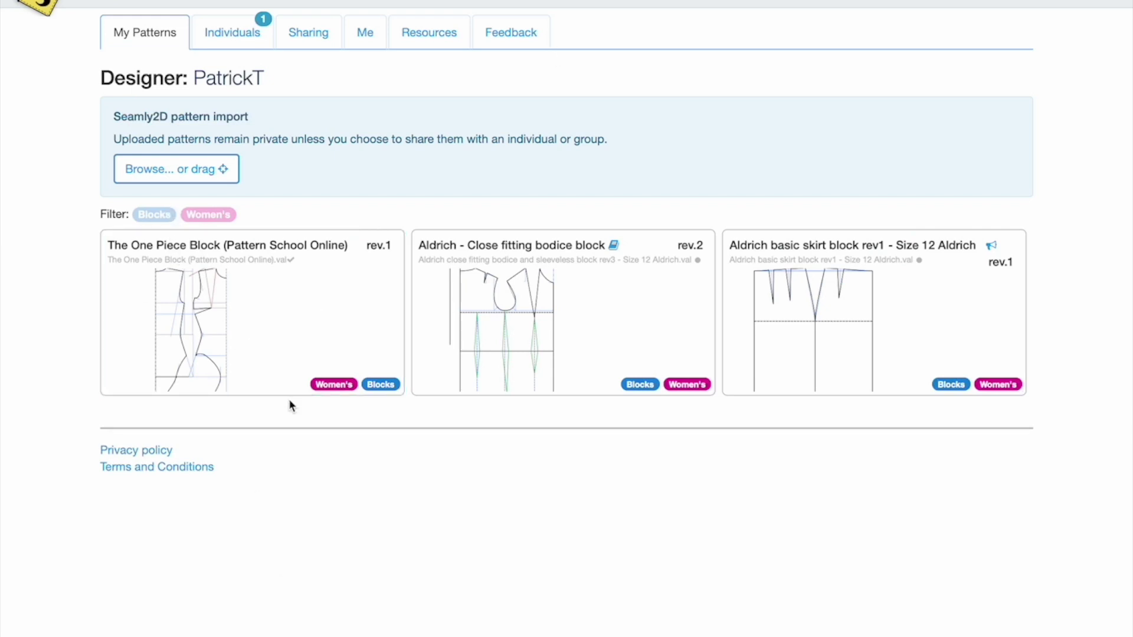
left_click(210, 217)
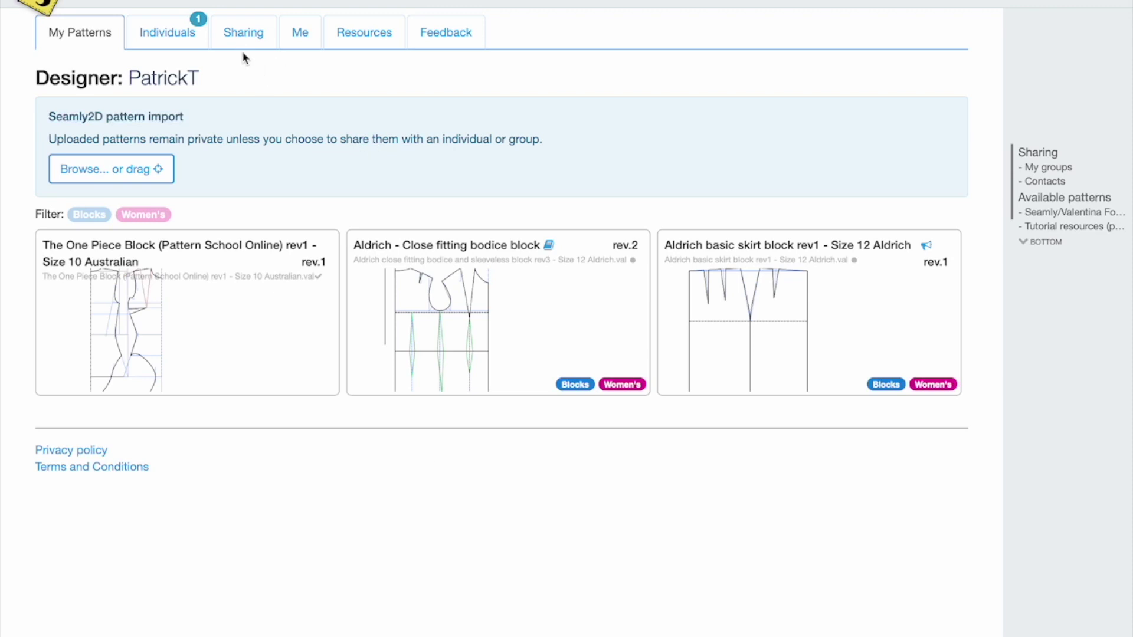
Preview the LDACC Basic brief sloper's info and drawing, then pin it from the Sharing page.
left_click(238, 34)
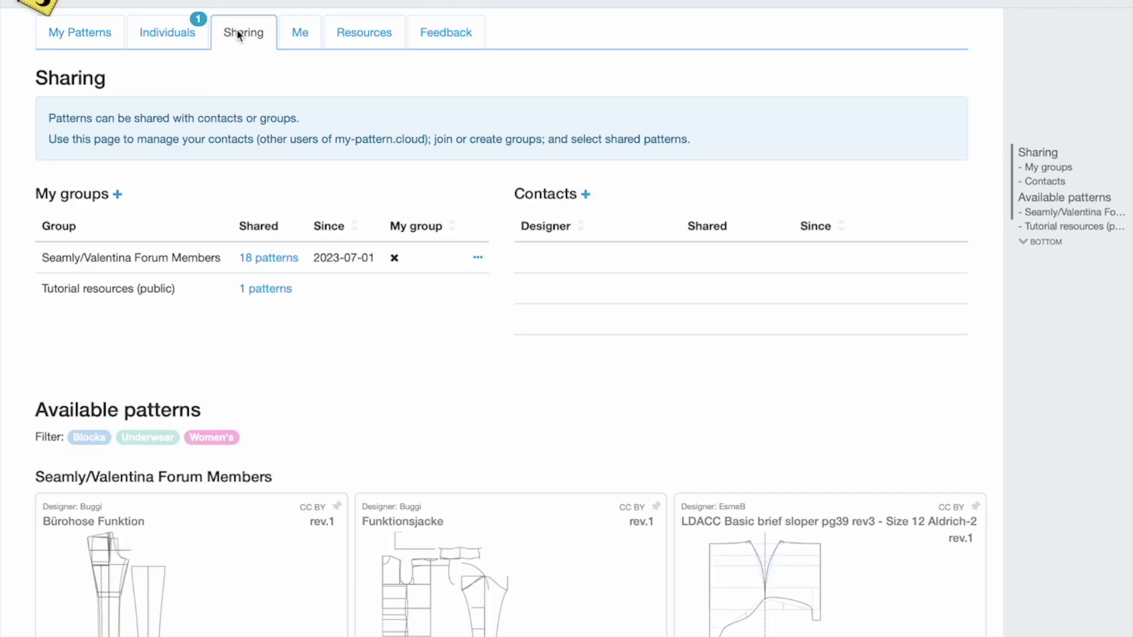
scroll(887, 585, "down", 2)
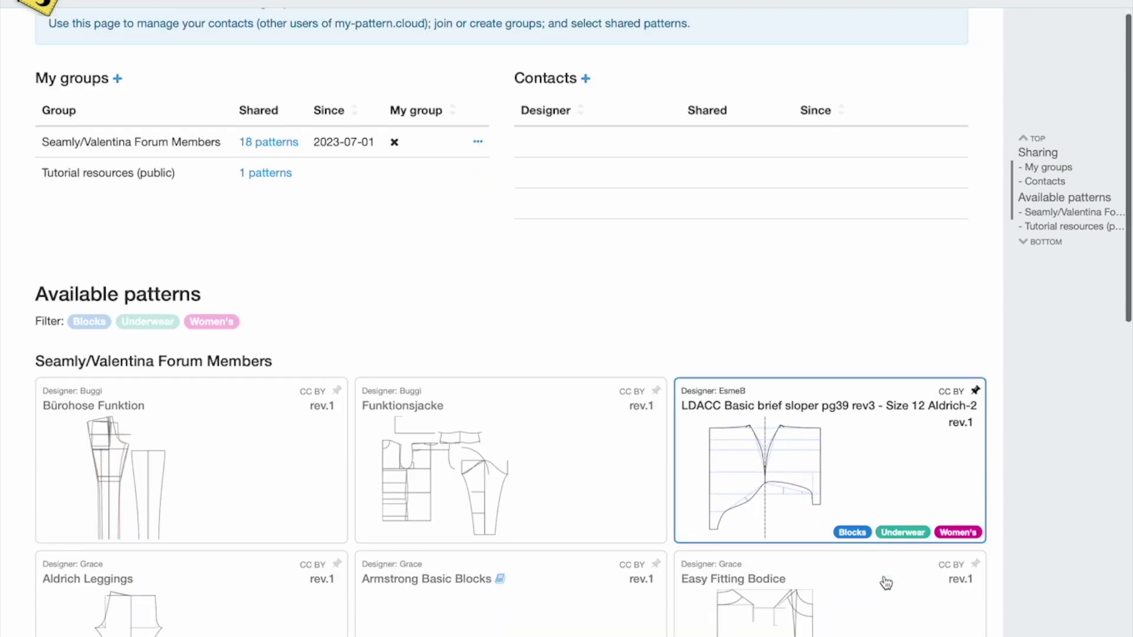
left_click(893, 472)
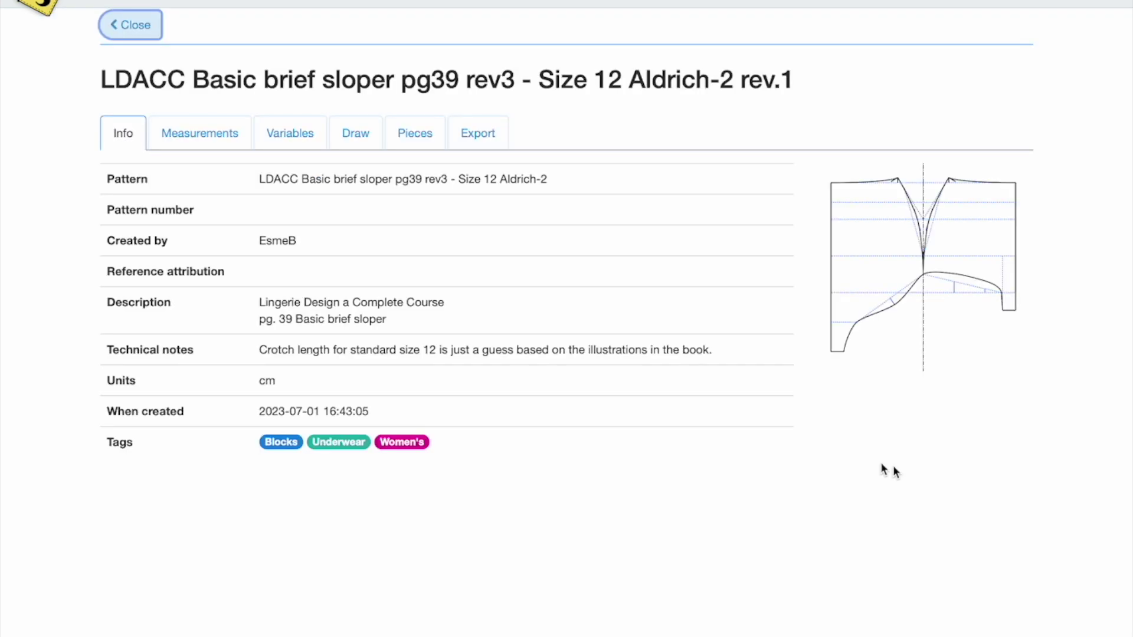
left_click(359, 138)
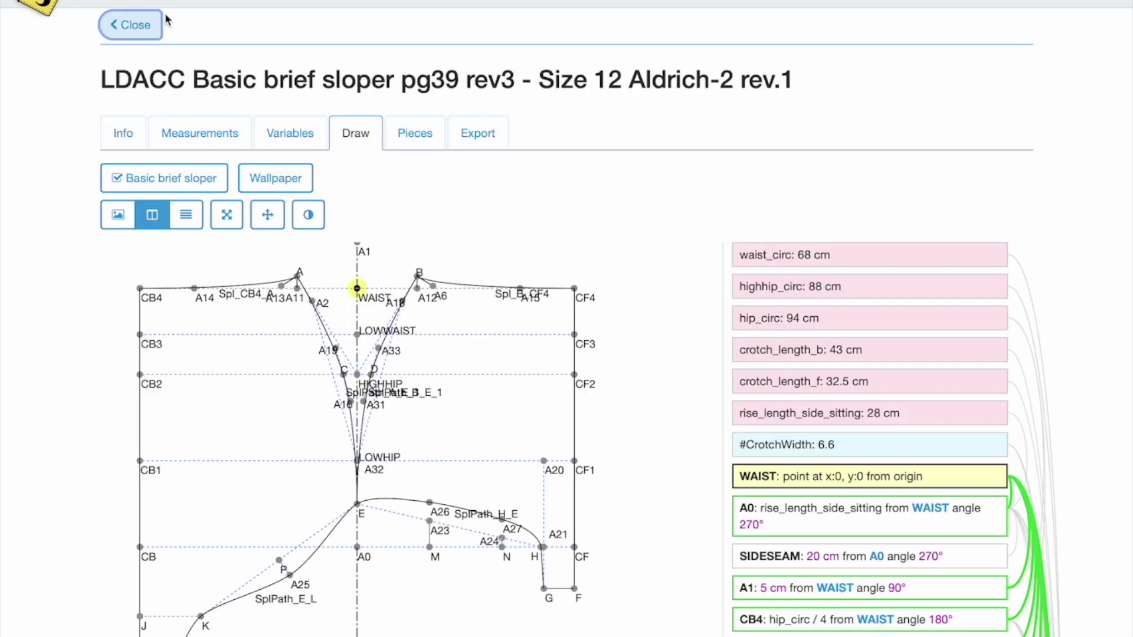
left_click(127, 25)
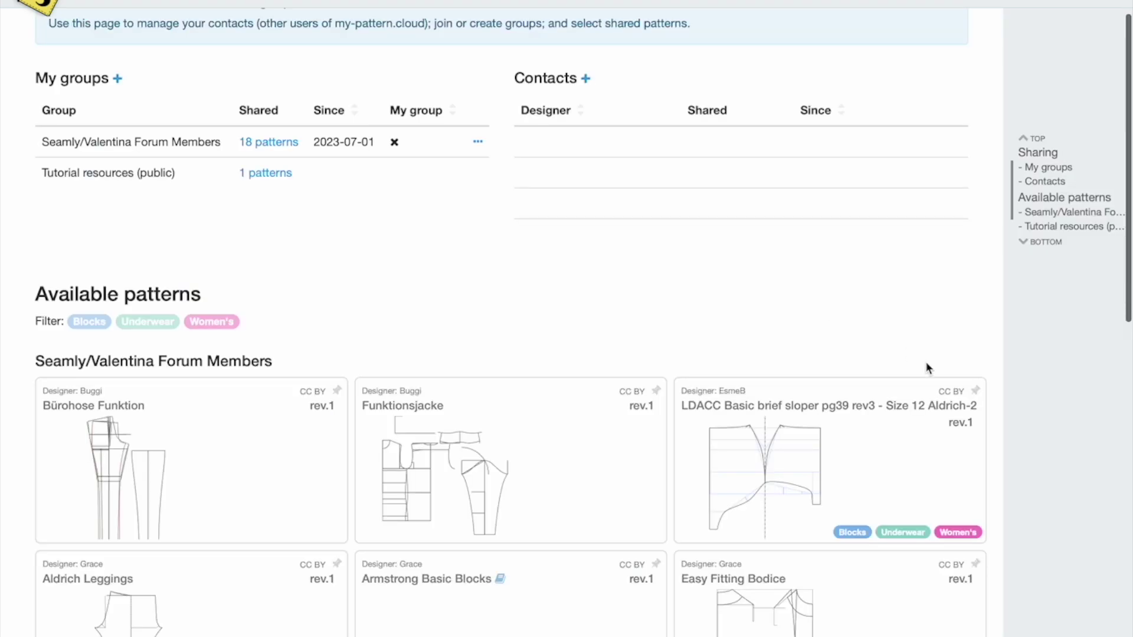
left_click(974, 391)
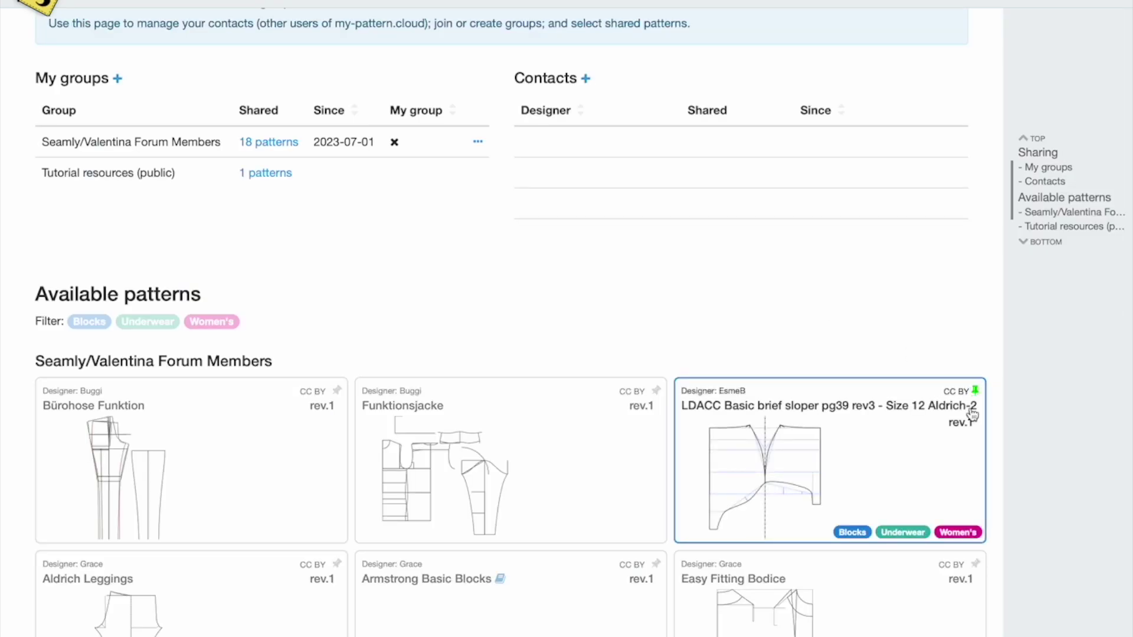
scroll(195, 136, "up", 3)
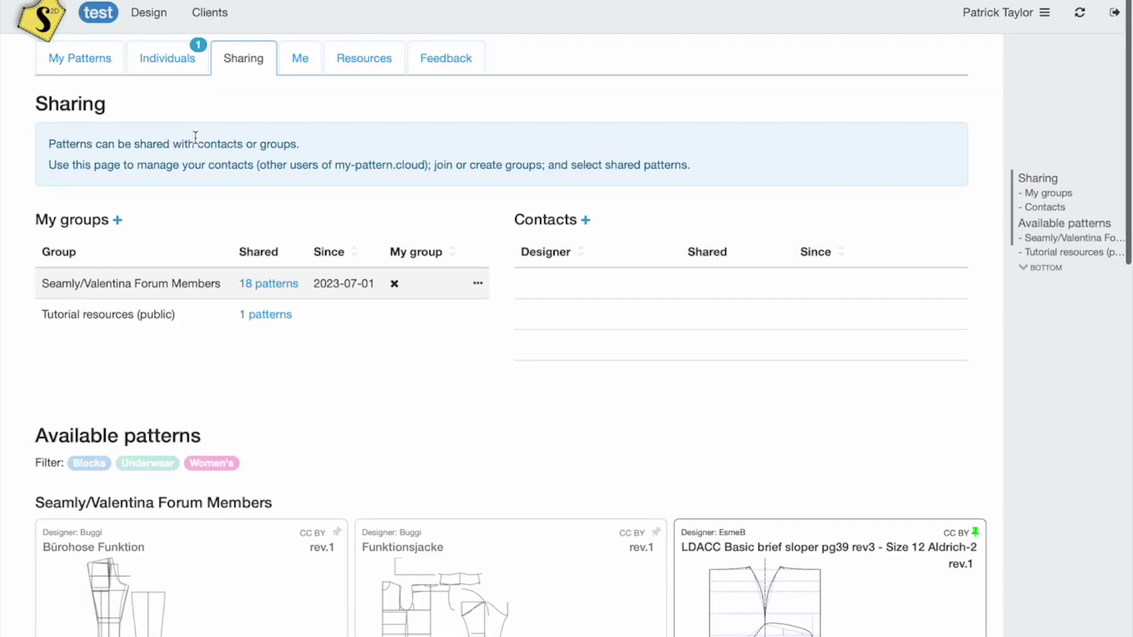
scroll(195, 137, "down", 1)
left_click(57, 32)
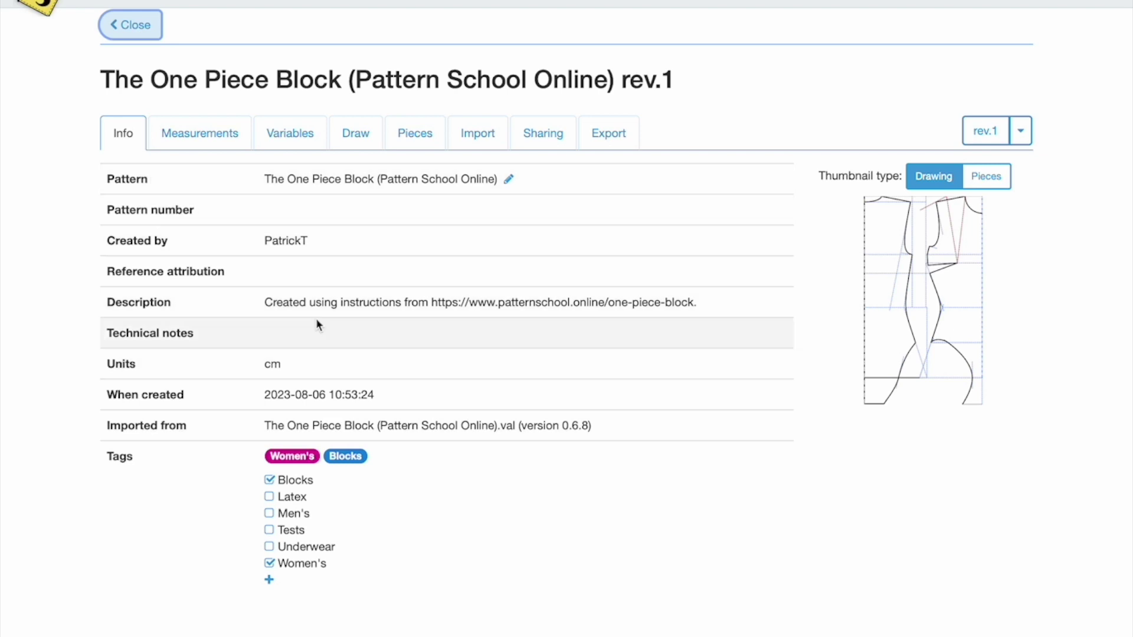
Set The One Piece Block's reference to Pattern School Online and save the details.
left_click(506, 181)
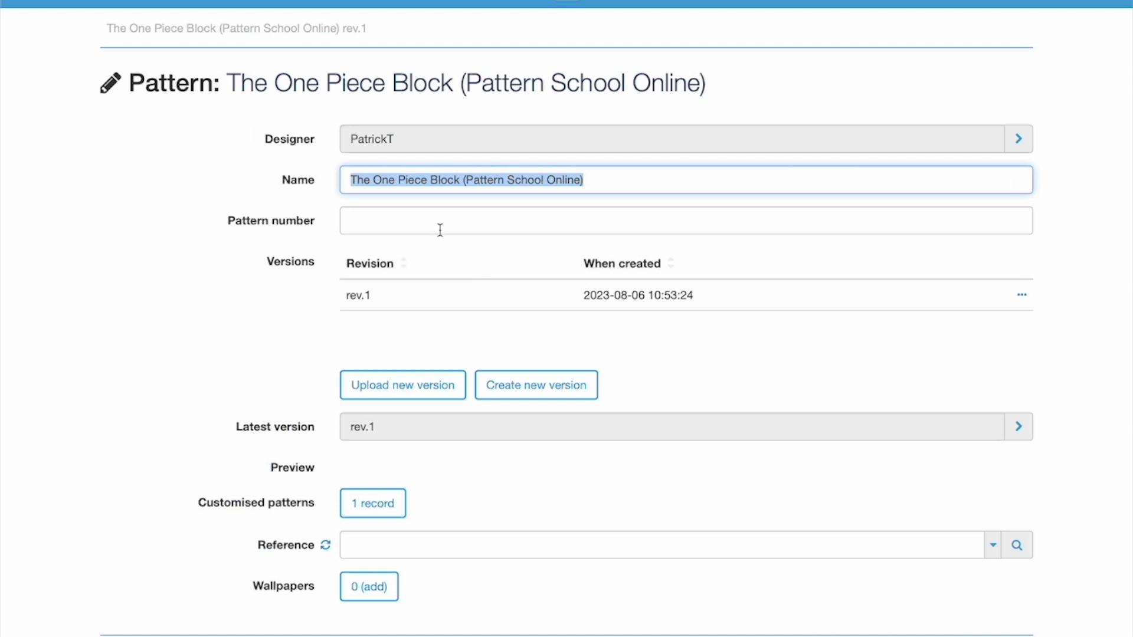
left_click(399, 543)
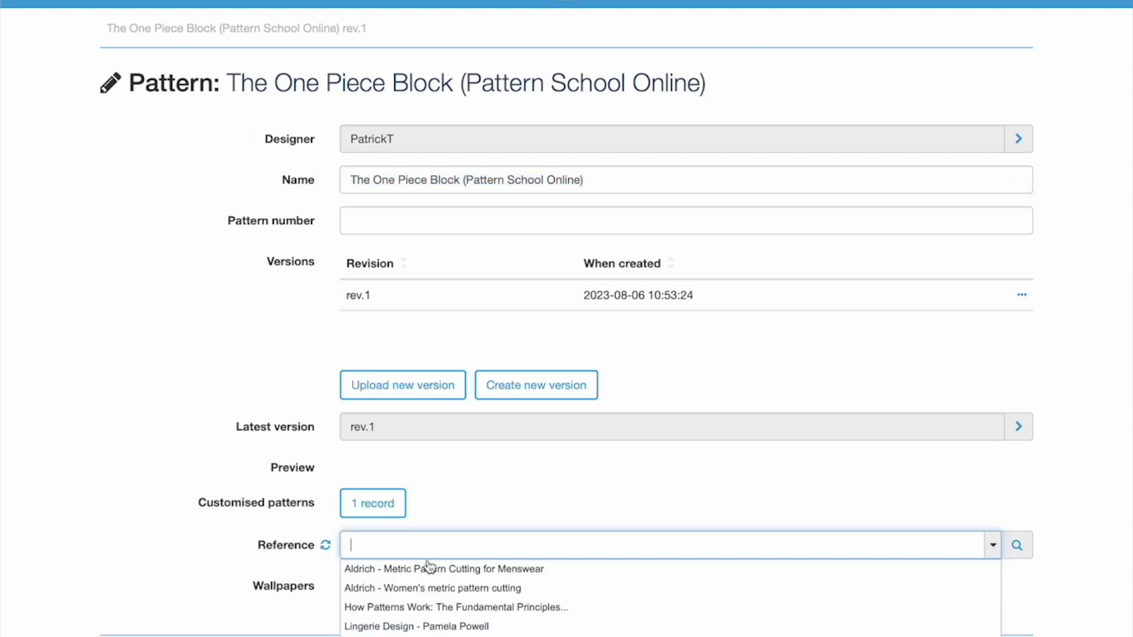
type("Pattern School Online")
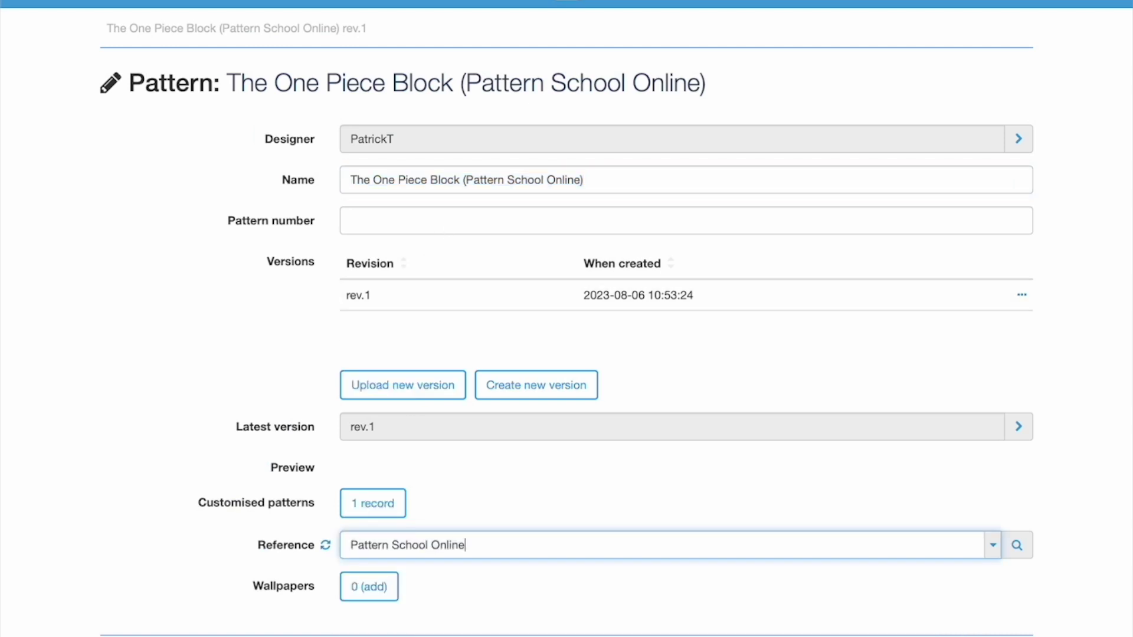
key("Return")
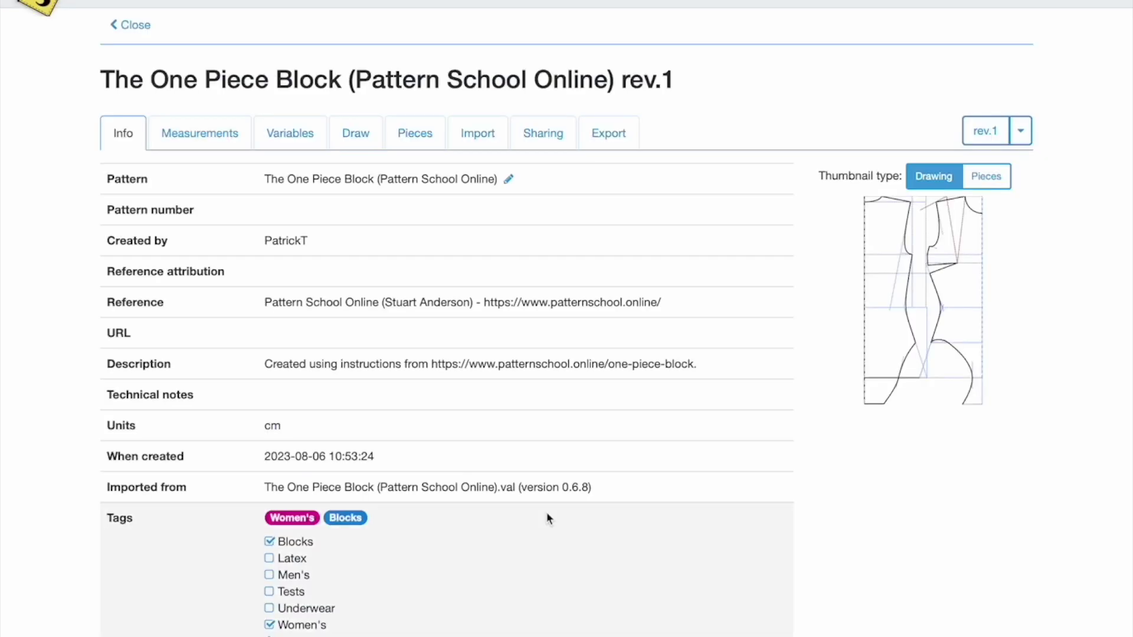
Start a new commission from the Measurements tab for the chosen client.
left_click(229, 134)
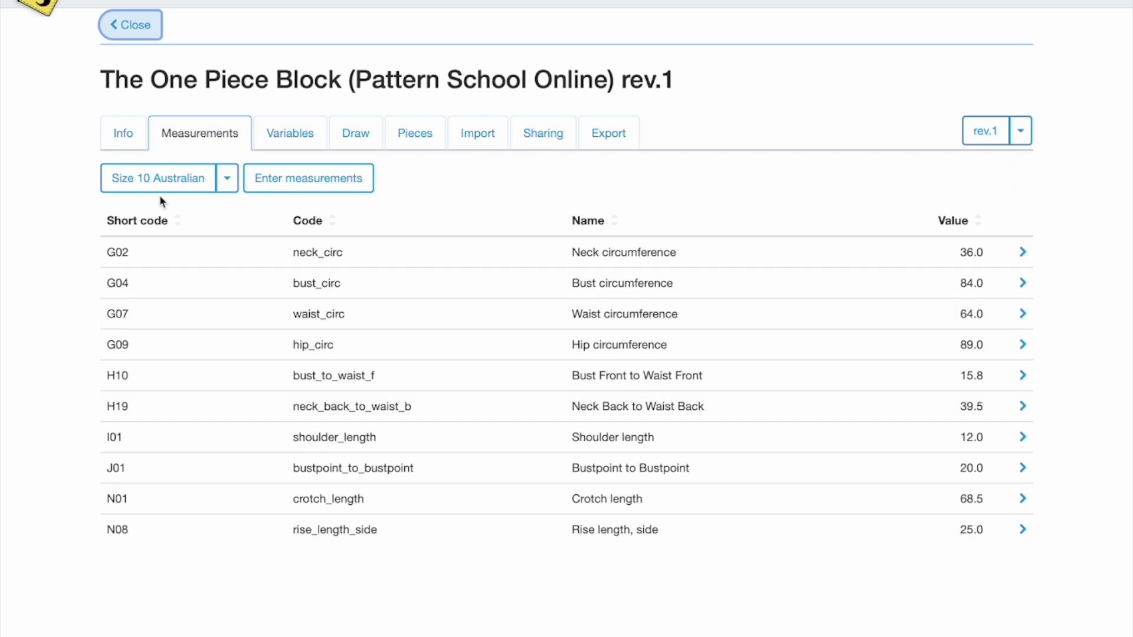
left_click(226, 178)
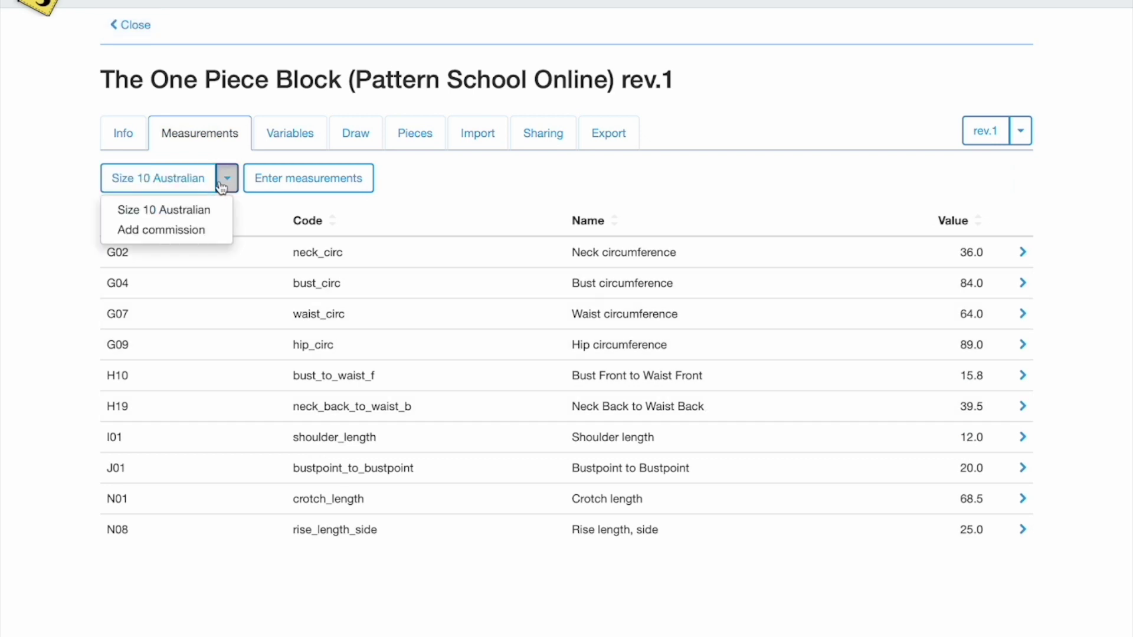
left_click(206, 230)
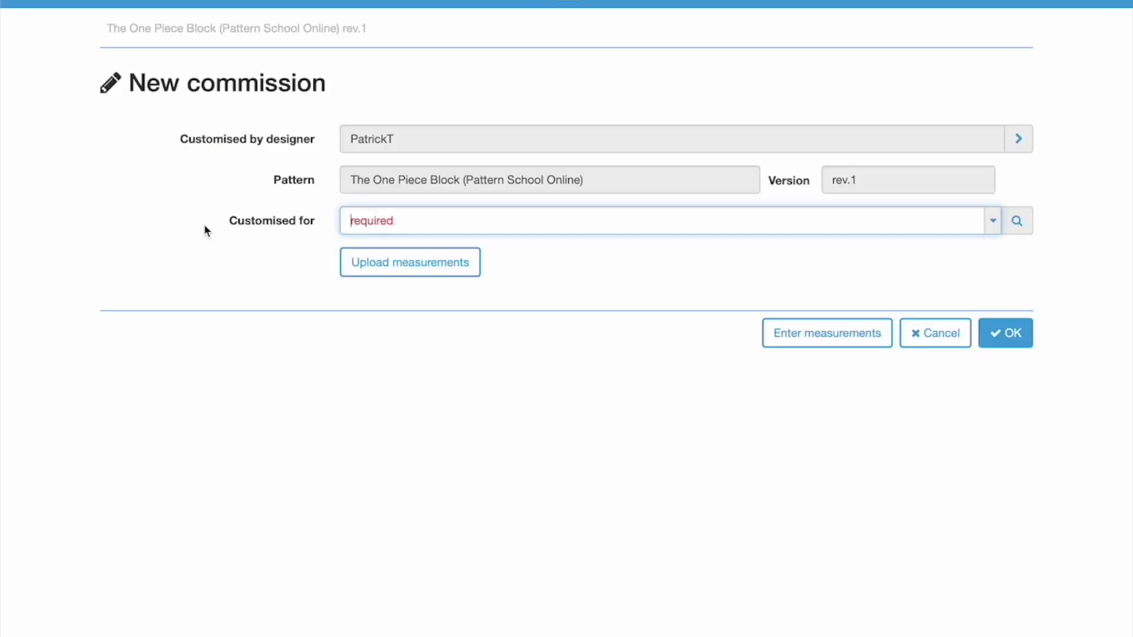
left_click(365, 215)
left_click(424, 263)
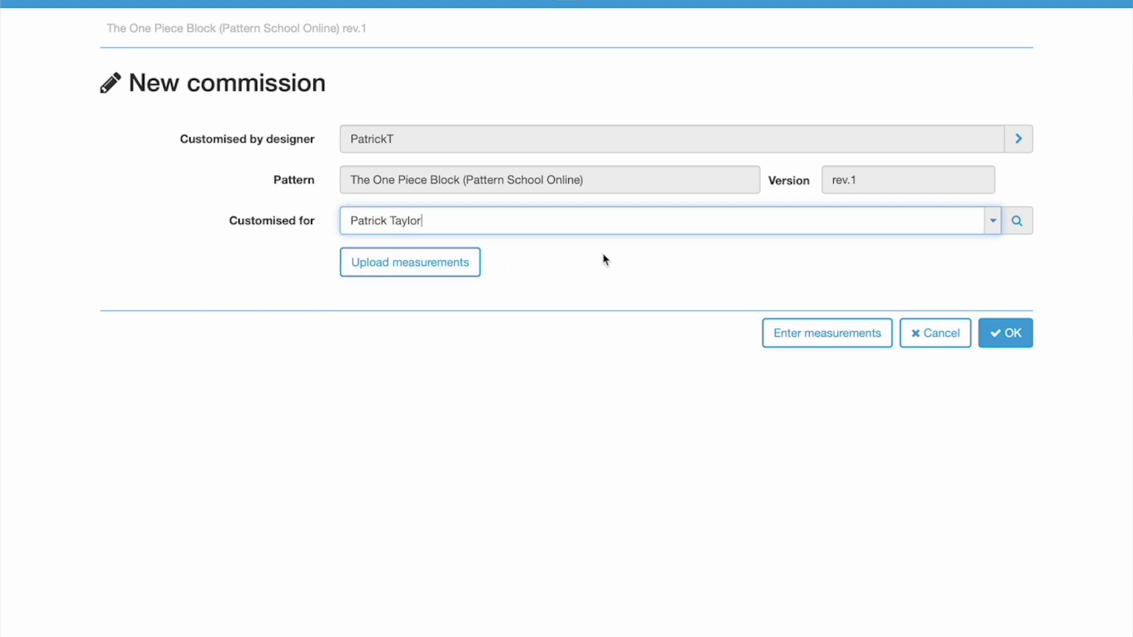
left_click(778, 343)
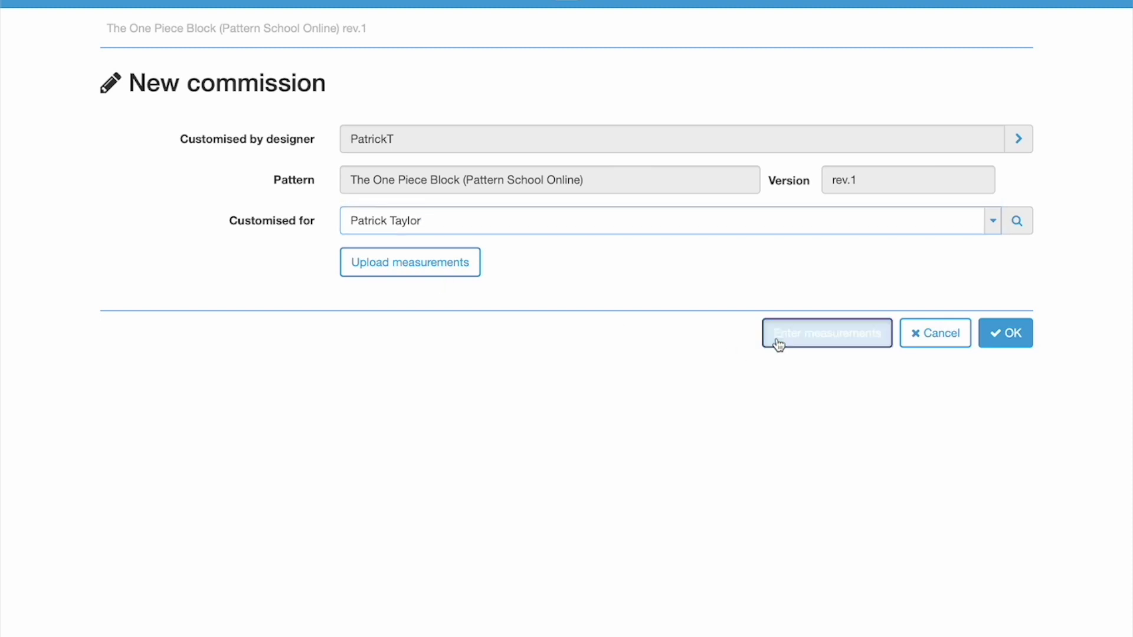
Enter neck circumference 20.0 for the commission, then reselect the Size 10 Australian measurements.
scroll(478, 599, "down", 3)
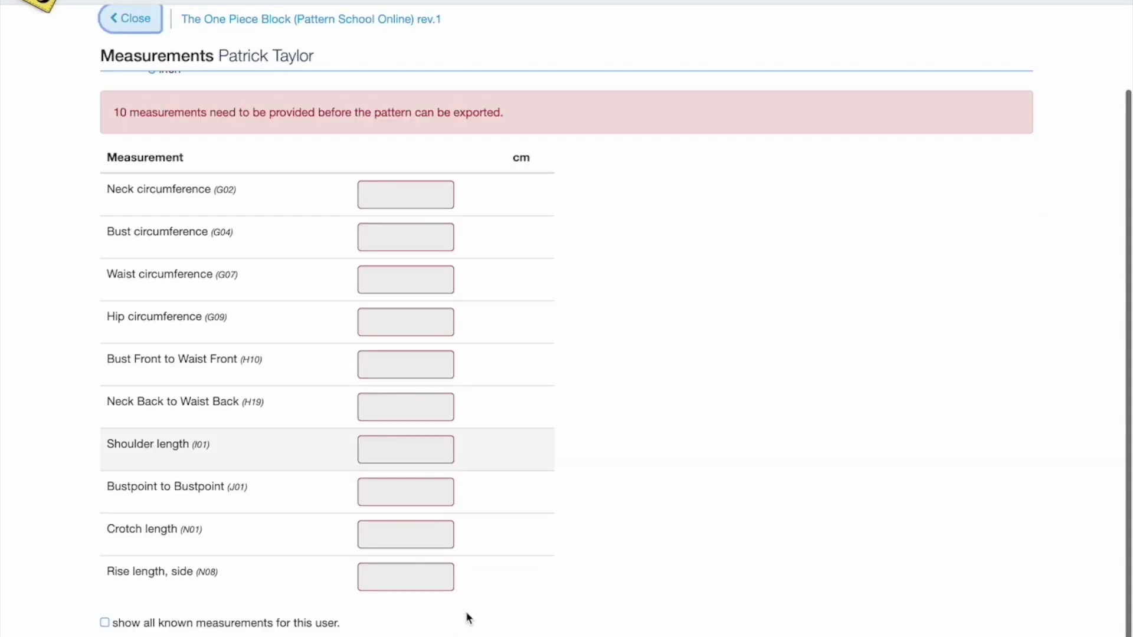
scroll(465, 616, "up", 2)
left_click(442, 324)
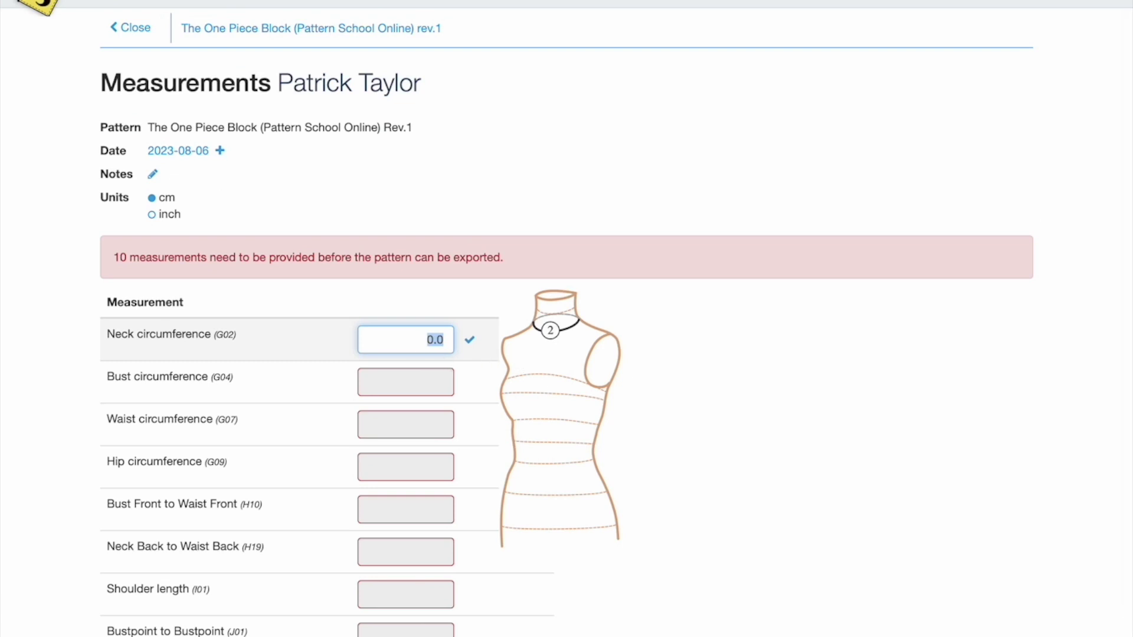
type("20")
left_click(470, 340)
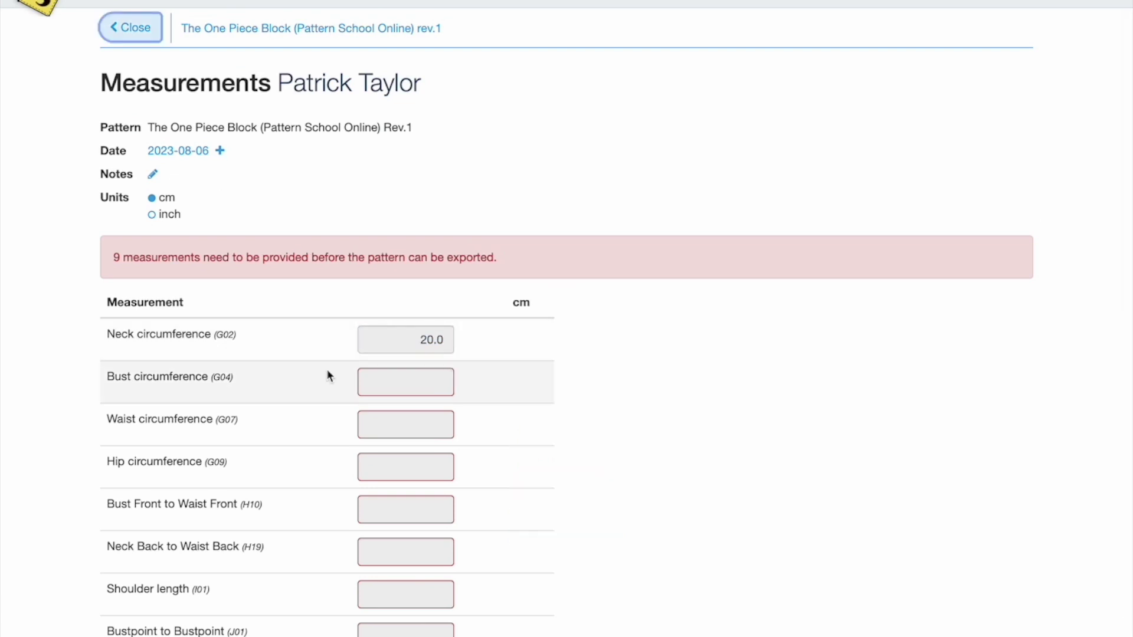
left_click(130, 28)
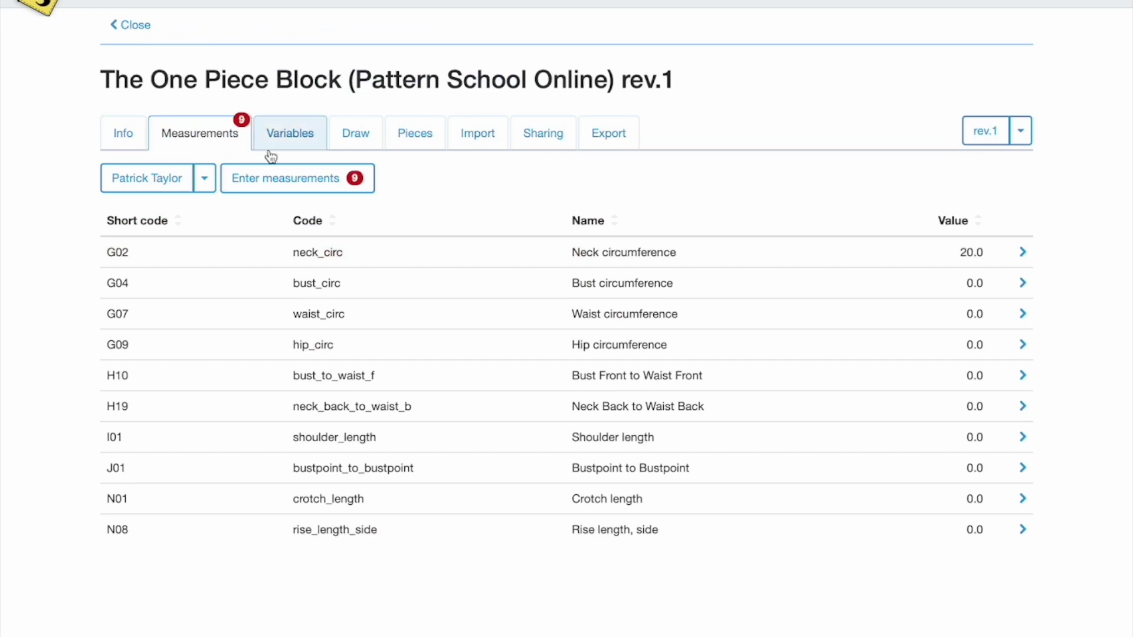
left_click(213, 184)
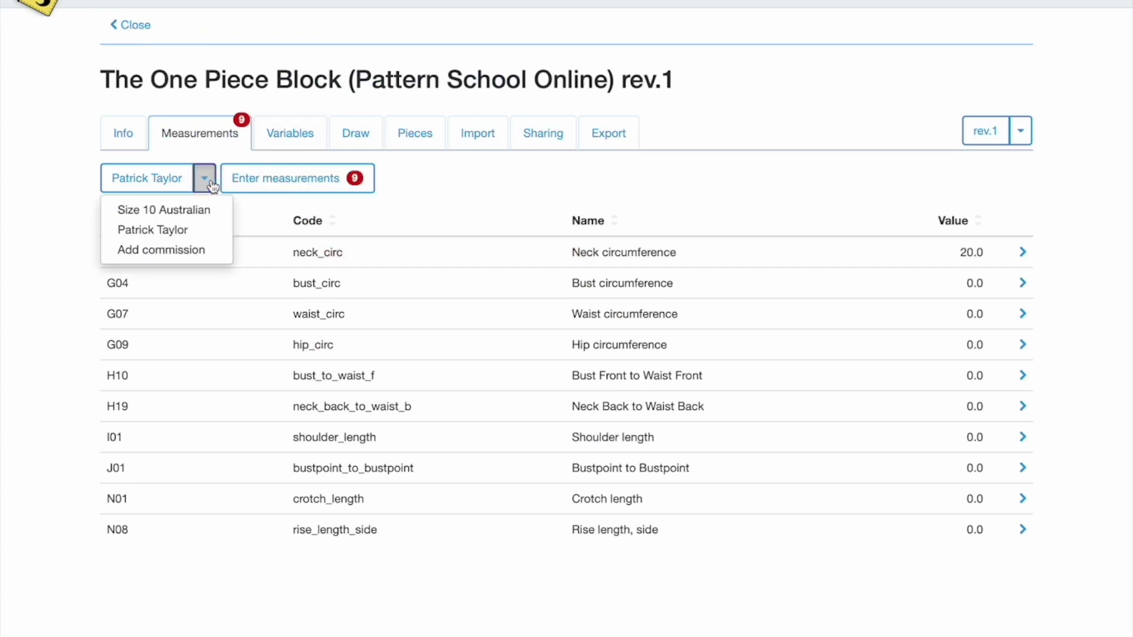
left_click(212, 221)
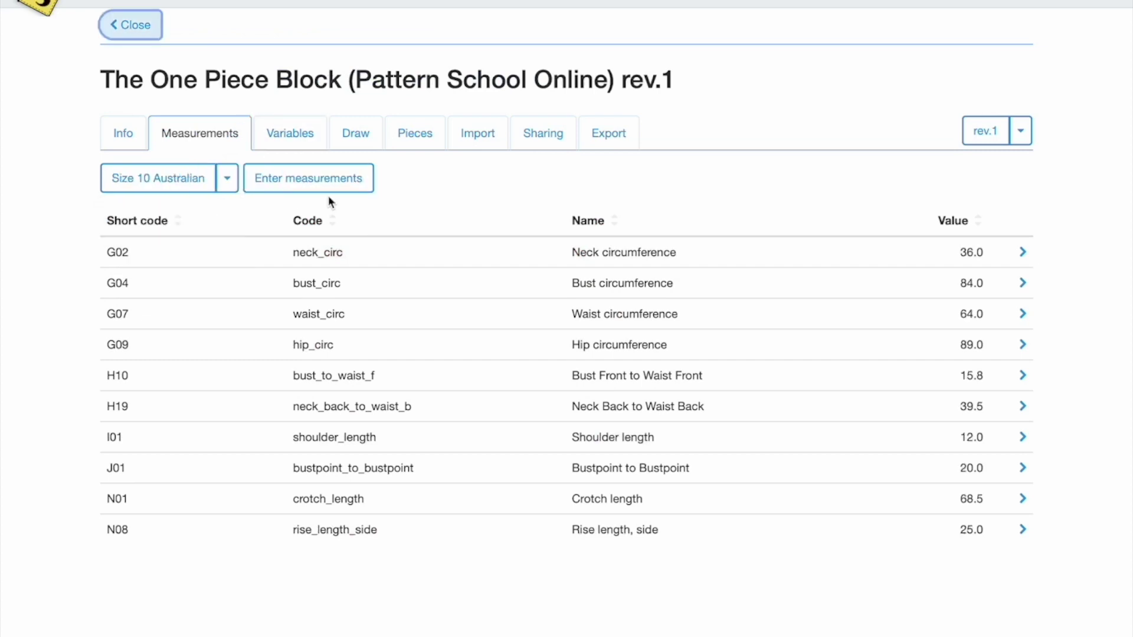
Check the Variables tab, then view the drawing with #gusset 18.50 and #targetSize 10.00.
left_click(299, 137)
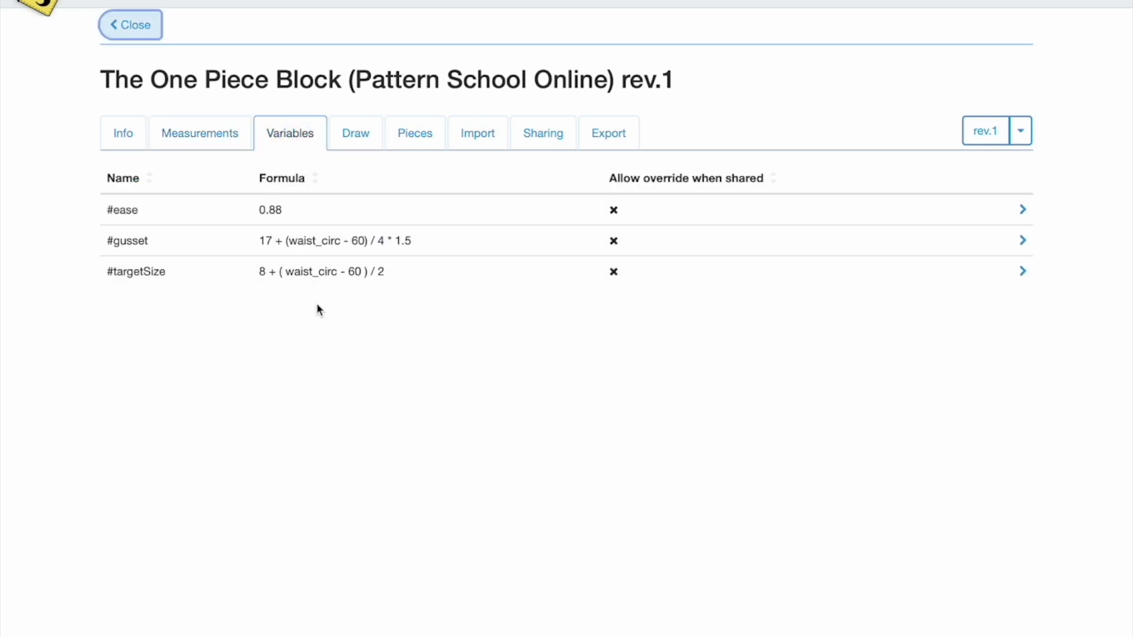
left_click(357, 134)
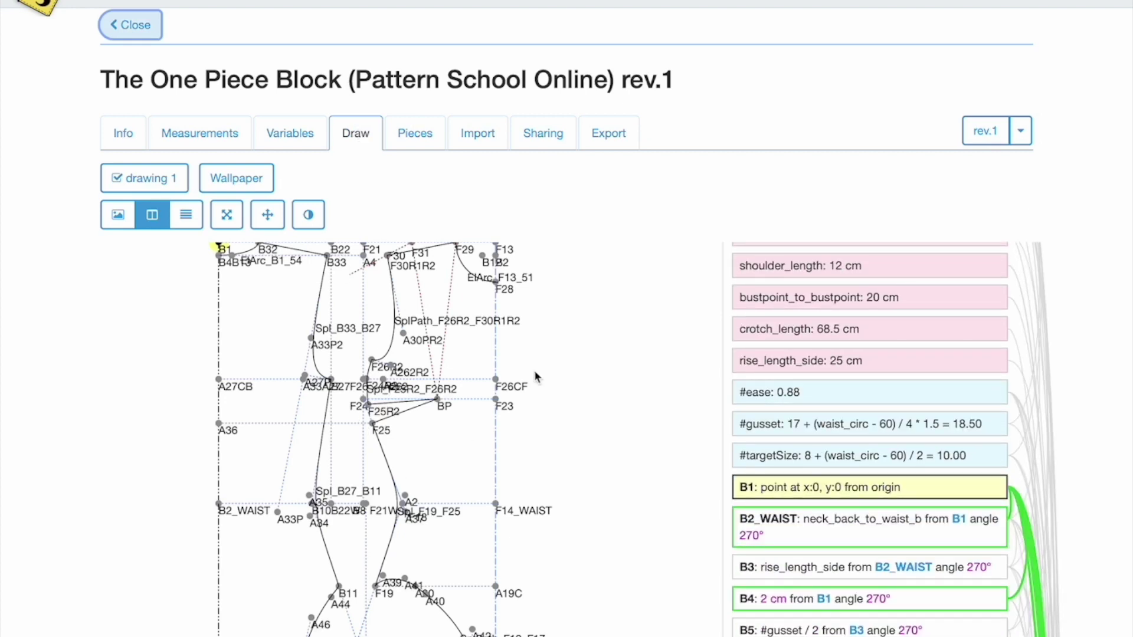
Download the front piece as an SVG, then view the Import new version panel.
left_click(414, 136)
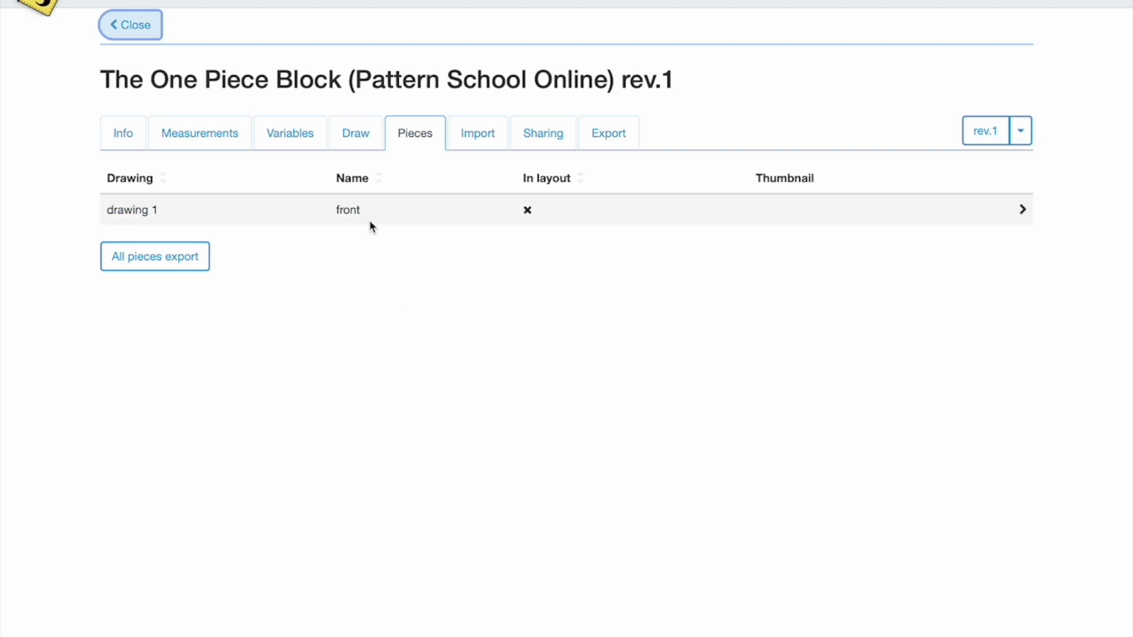
left_click(407, 212)
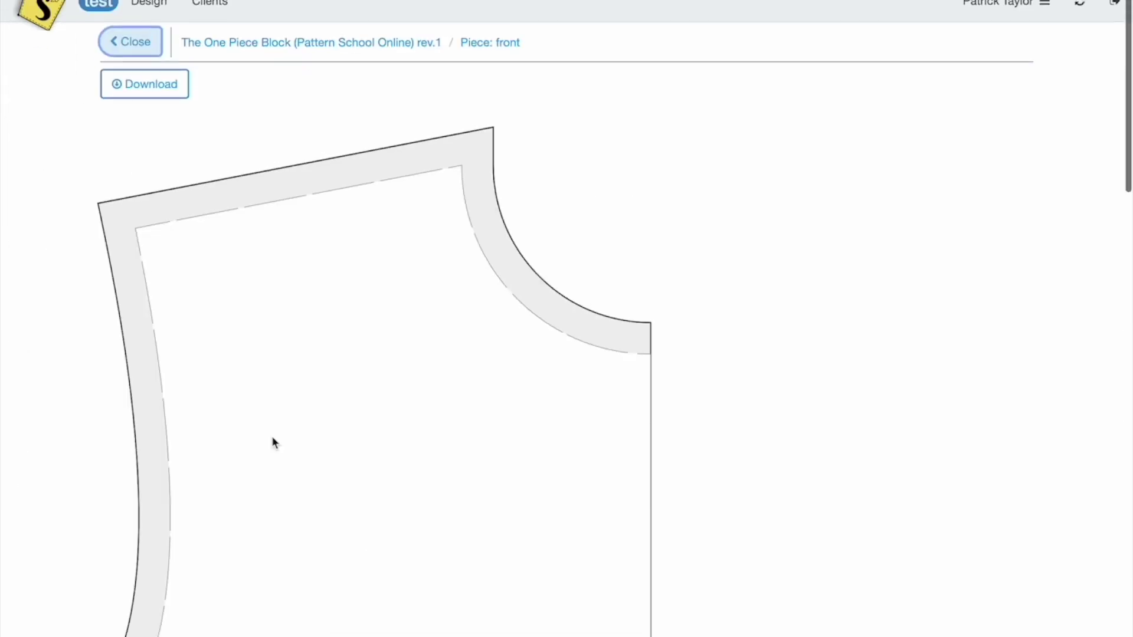
left_click(171, 76)
left_click(148, 37)
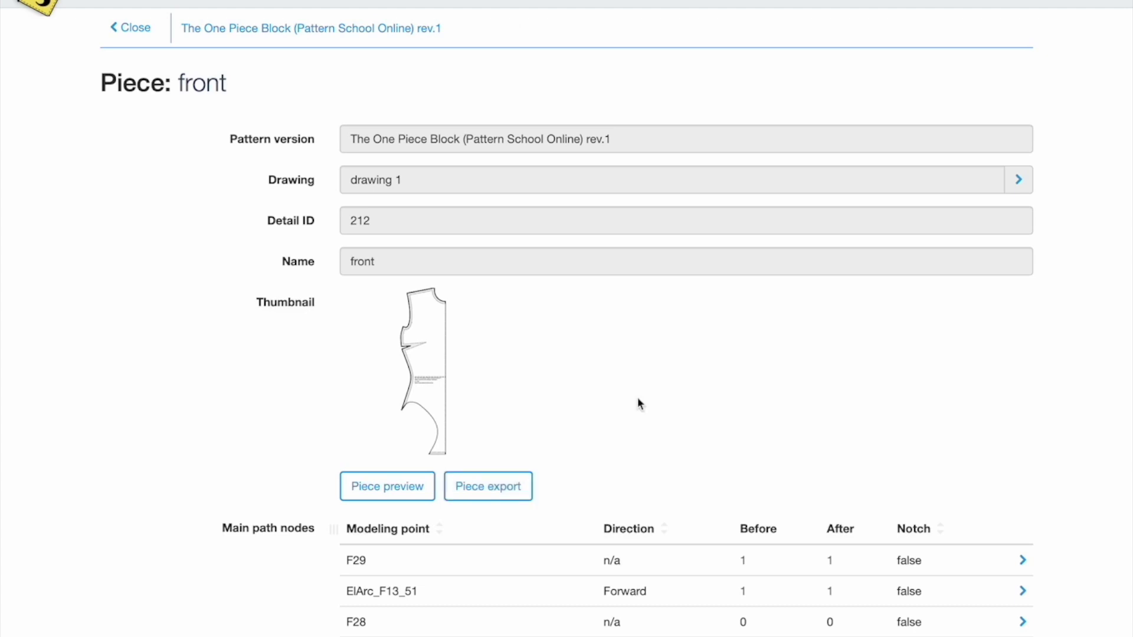
left_click(142, 28)
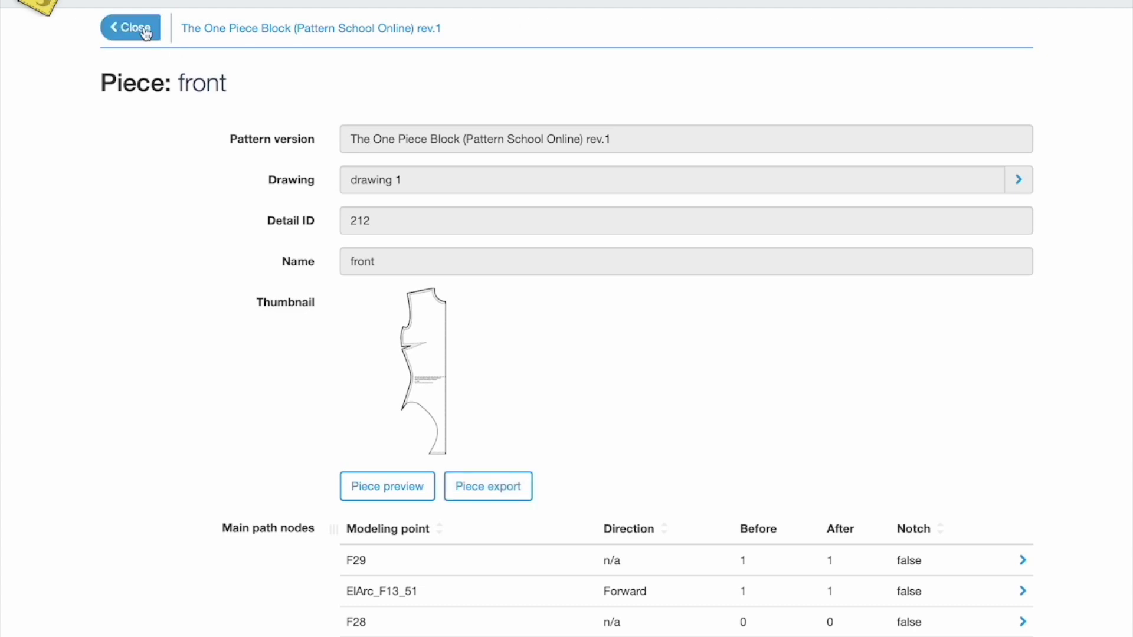
left_click(492, 133)
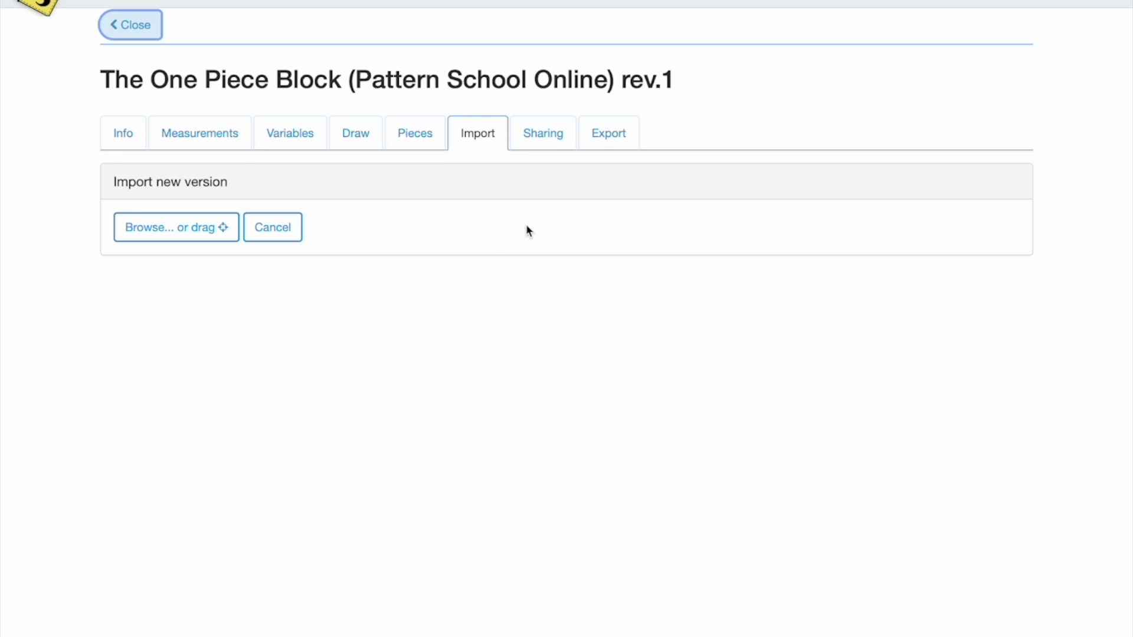
Share The One Piece Block with Seamly/Valentina Forum Members including measurements, plus a public link.
left_click(542, 137)
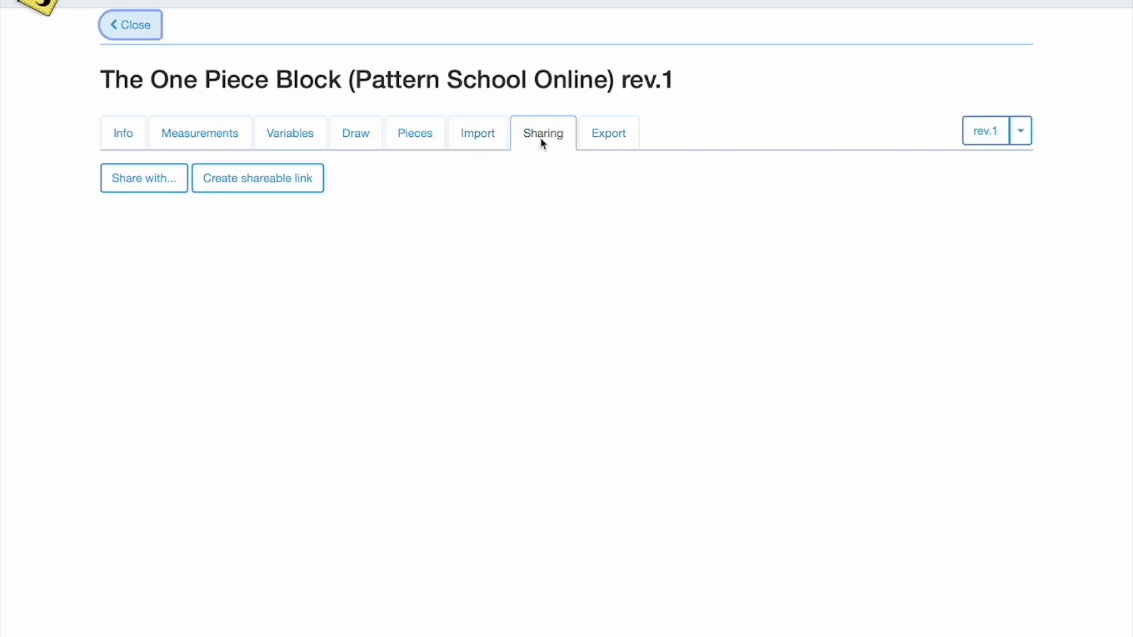
left_click(149, 184)
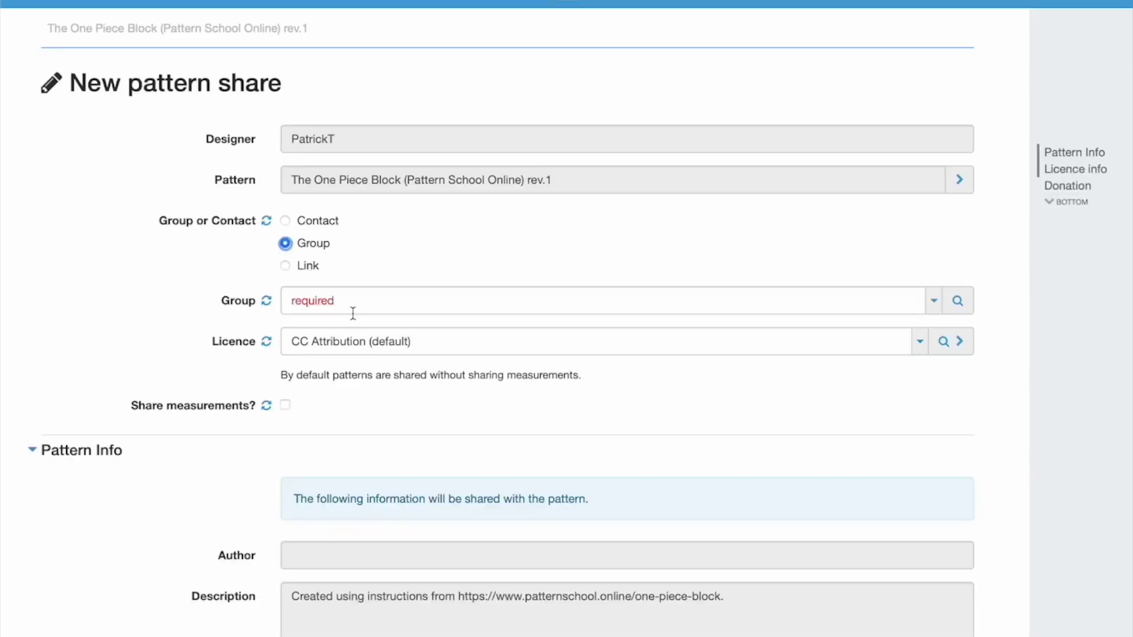
left_click(341, 299)
left_click(402, 325)
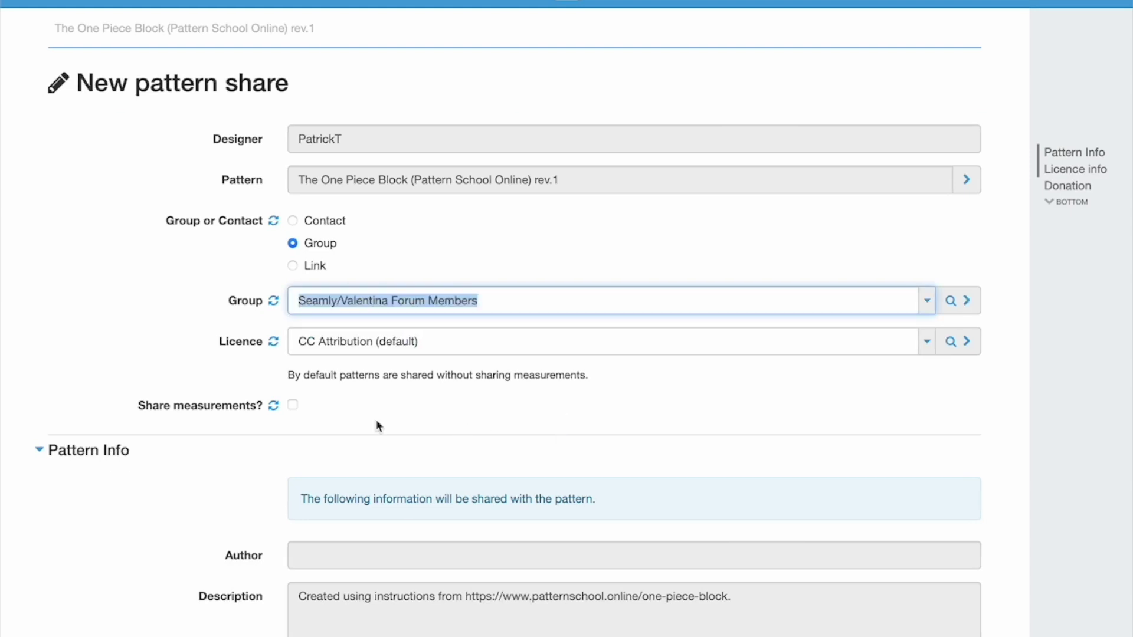
left_click(293, 406)
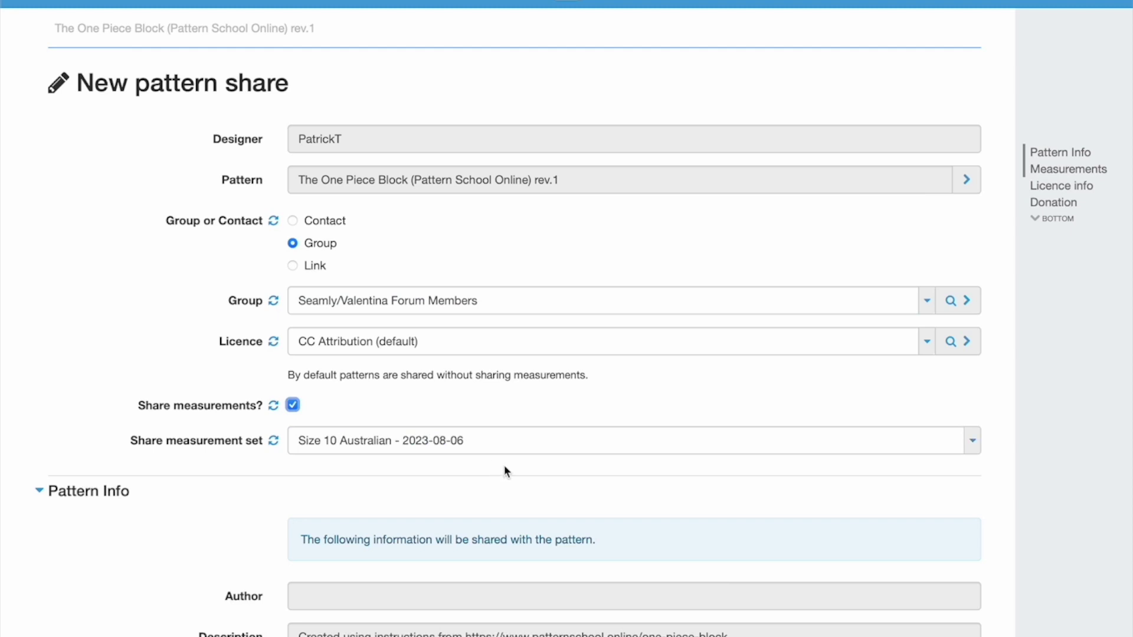
scroll(543, 476, "down", 4)
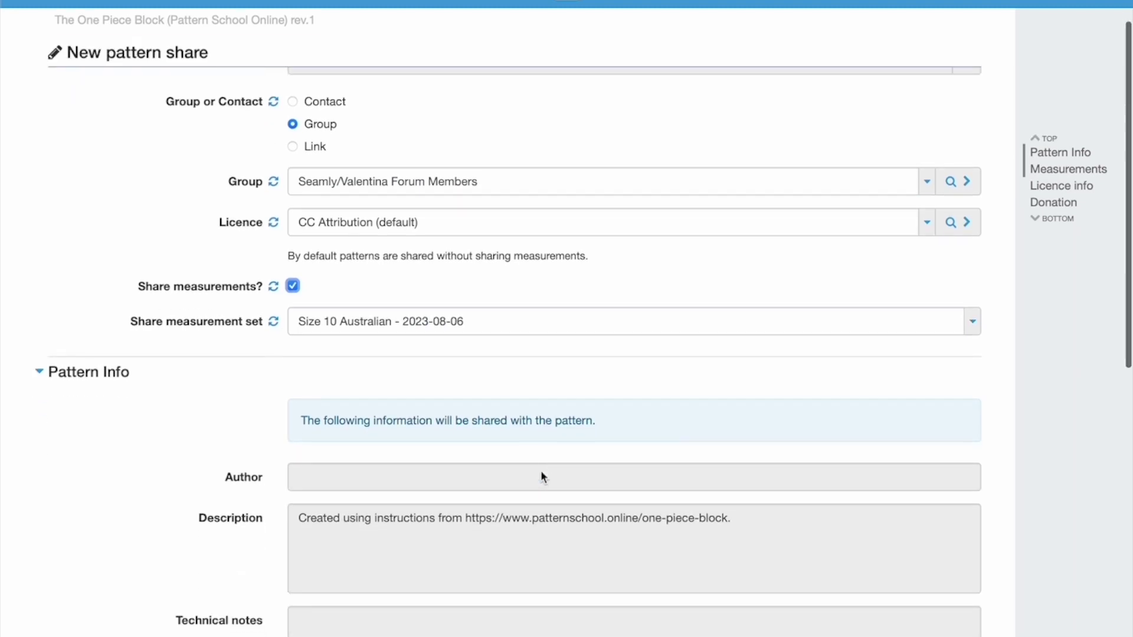
scroll(544, 477, "down", 1)
scroll(440, 457, "down", 12)
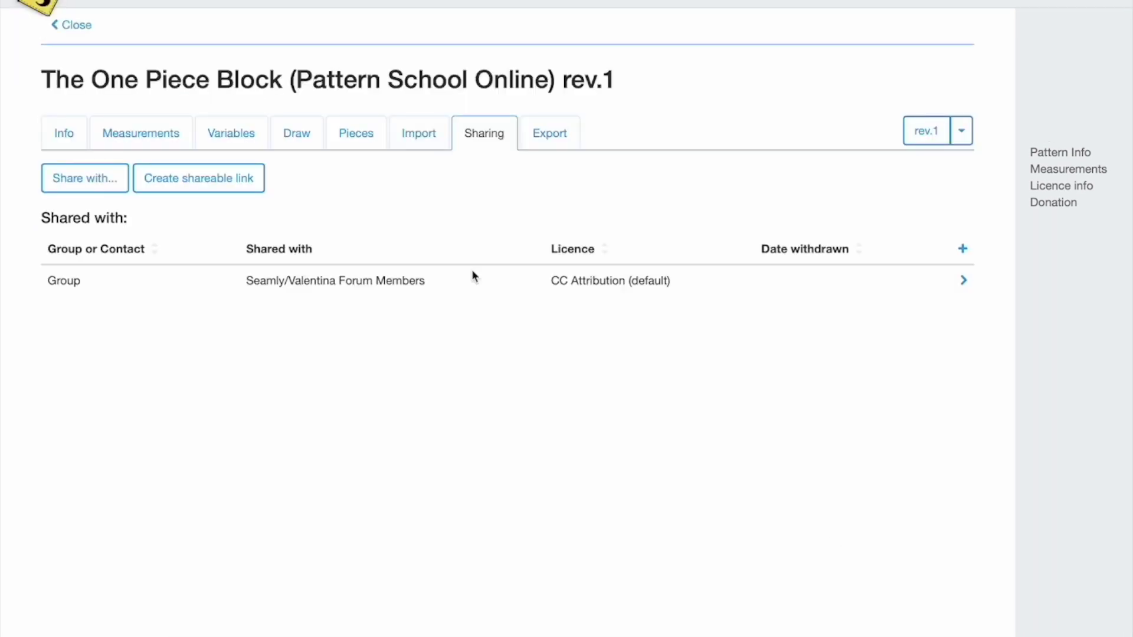
left_click(202, 185)
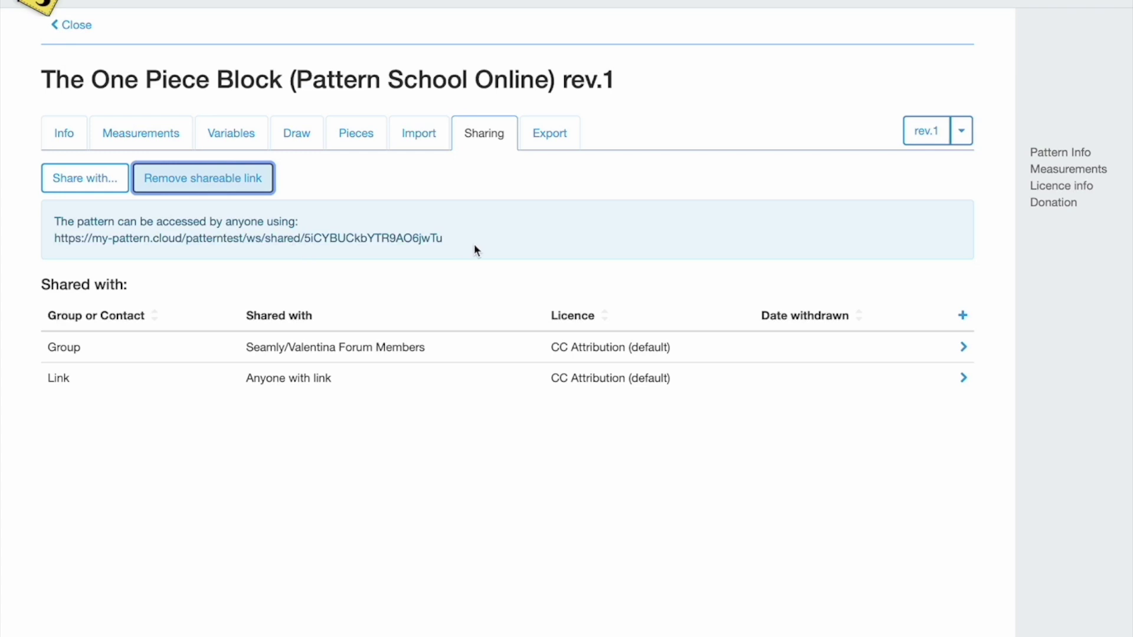
Export all pieces as an SVG and look over the preview.
left_click(550, 139)
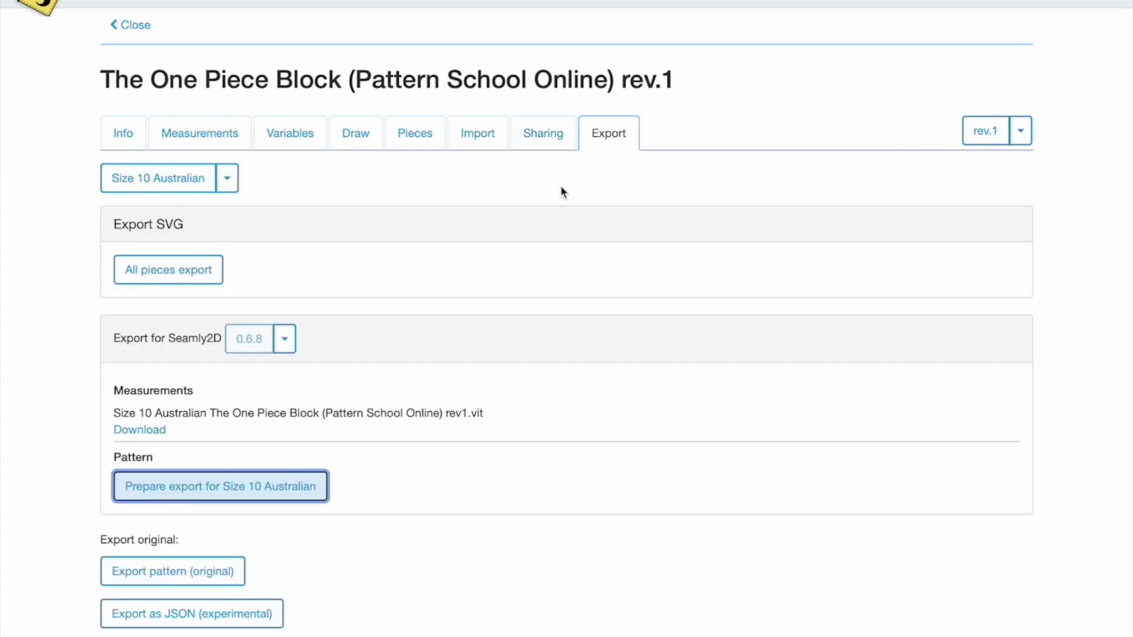
left_click(197, 268)
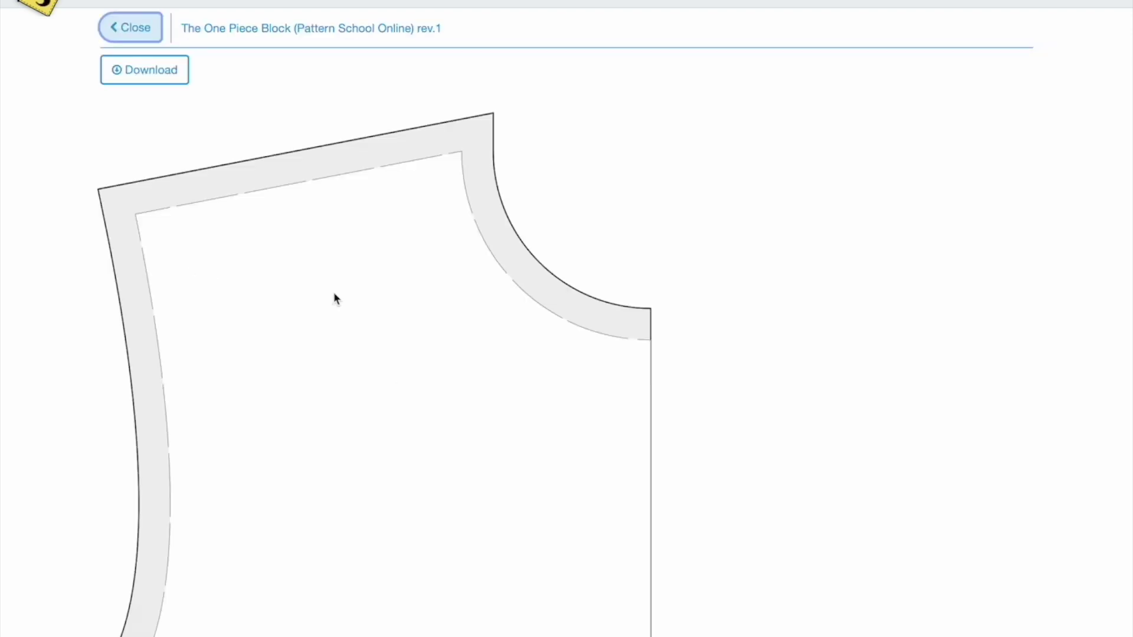
scroll(388, 373, "up", 5)
scroll(388, 375, "up", 15)
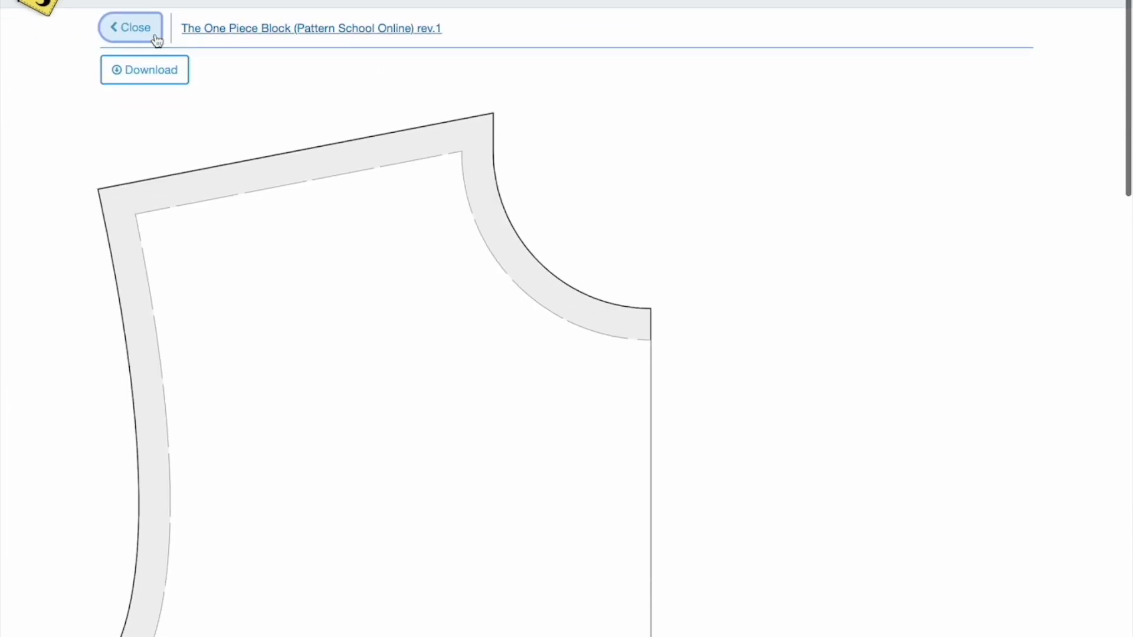
left_click(130, 37)
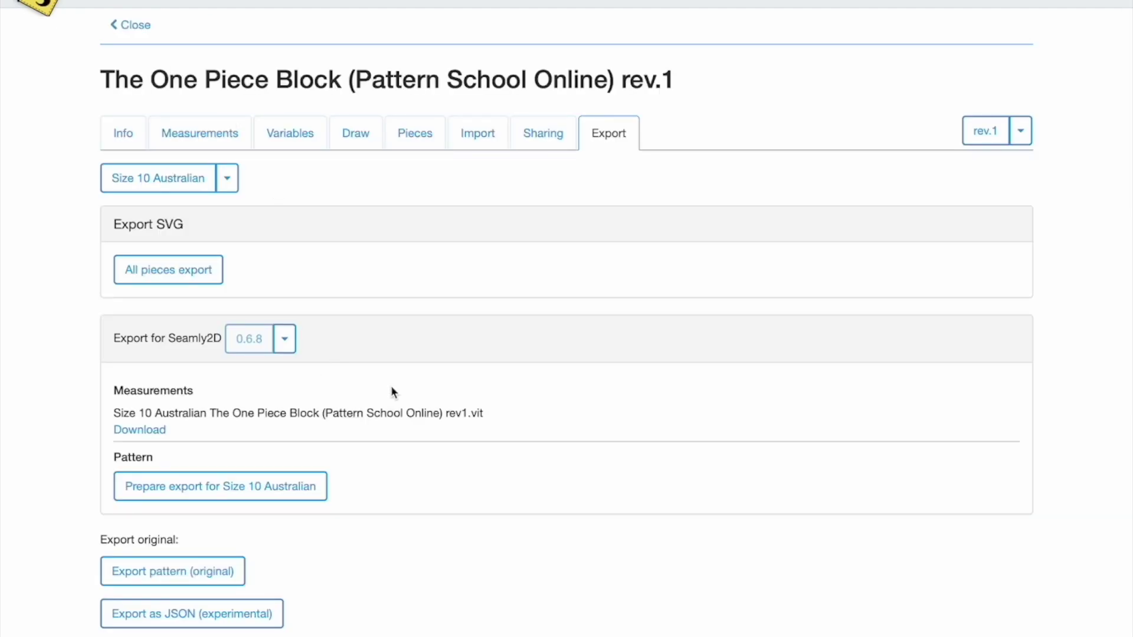
Prepare the Seamly2D 0.6.7 Size 10 Australian export and download its pattern and measurements files.
left_click(286, 340)
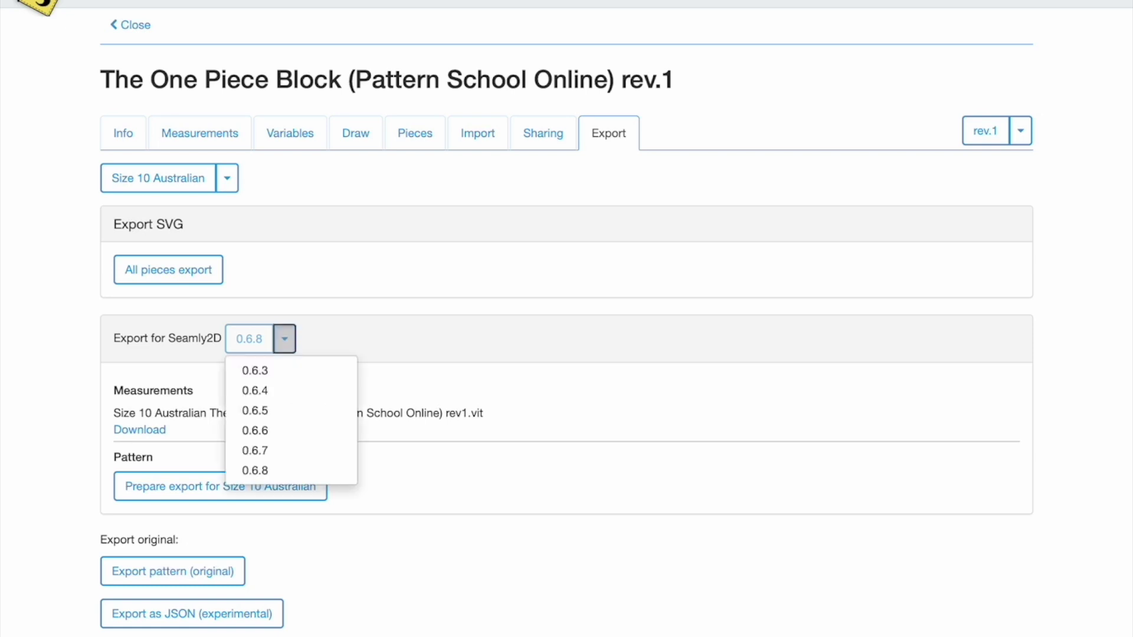
left_click(328, 450)
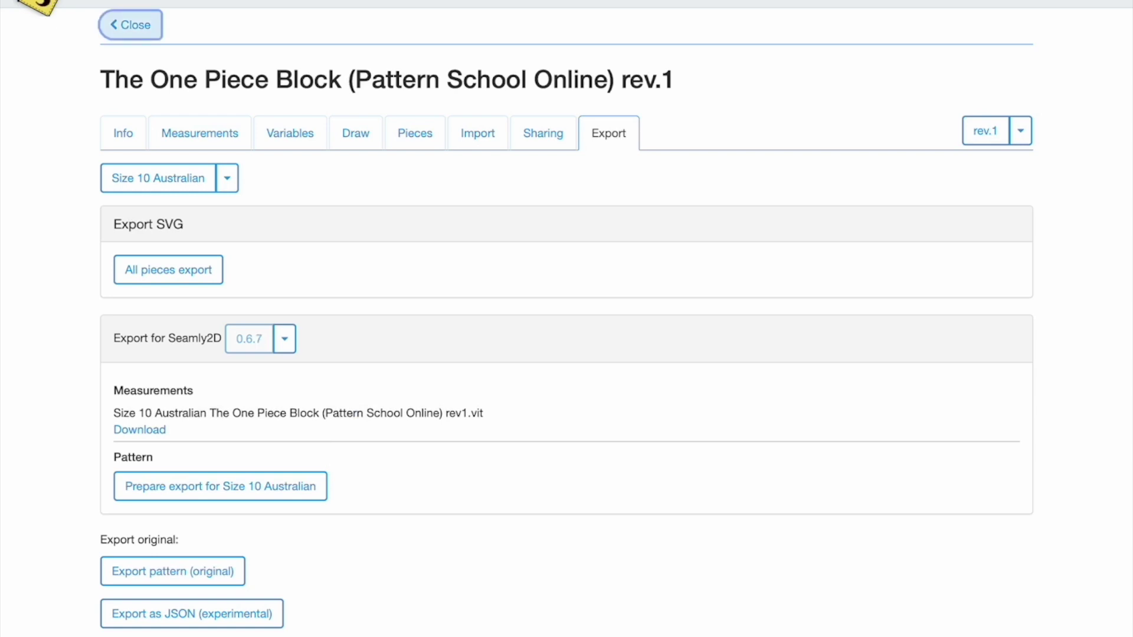
left_click(298, 484)
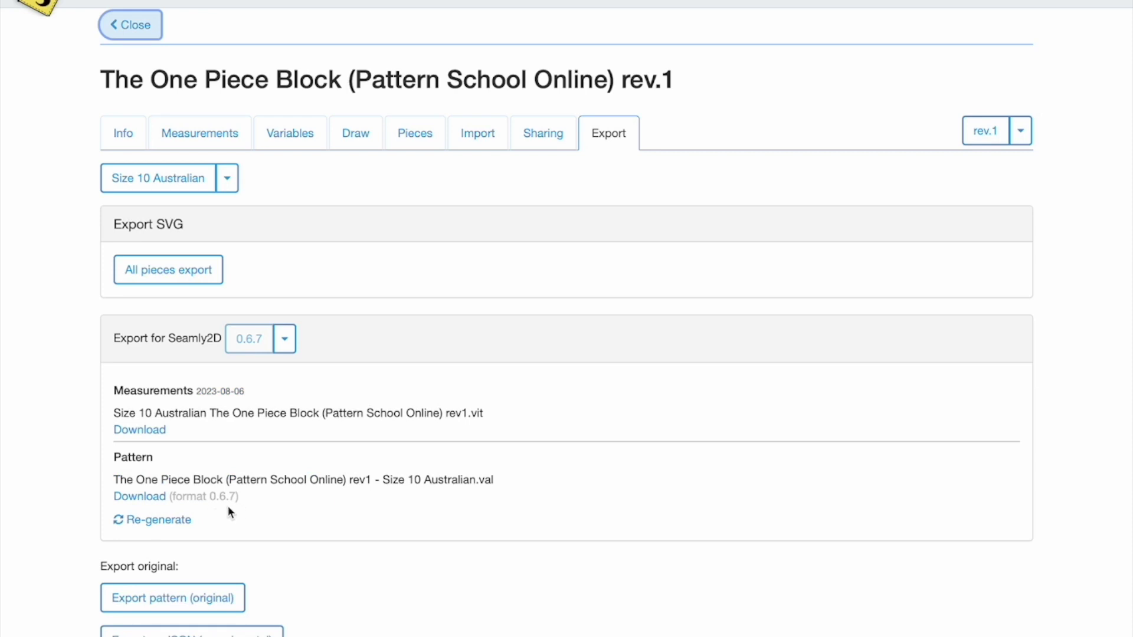
left_click(131, 496)
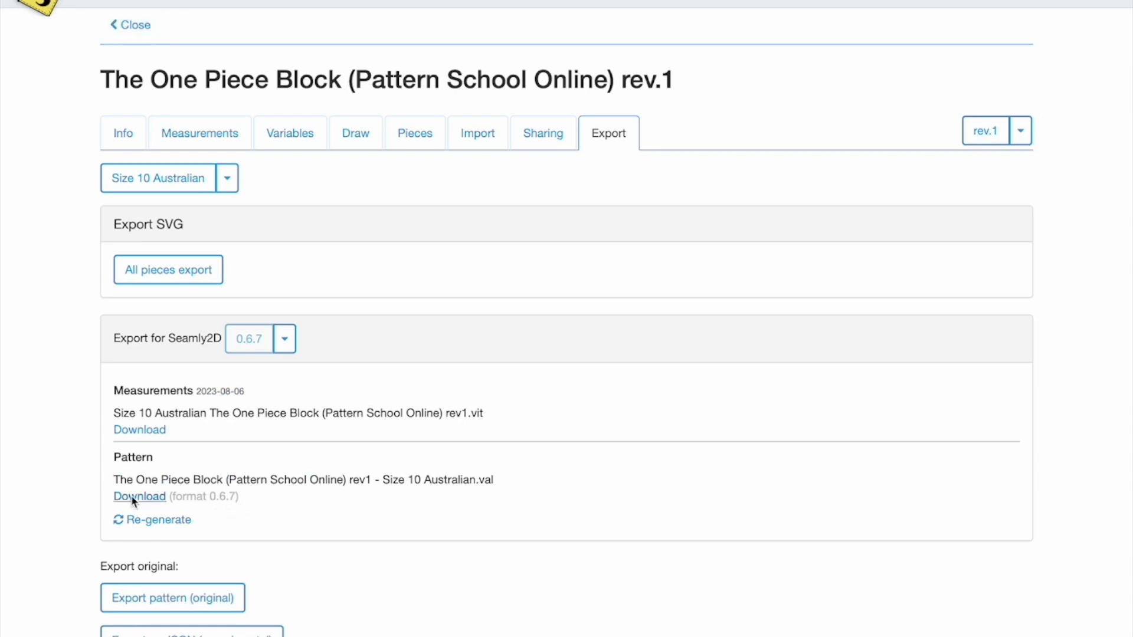
left_click(140, 431)
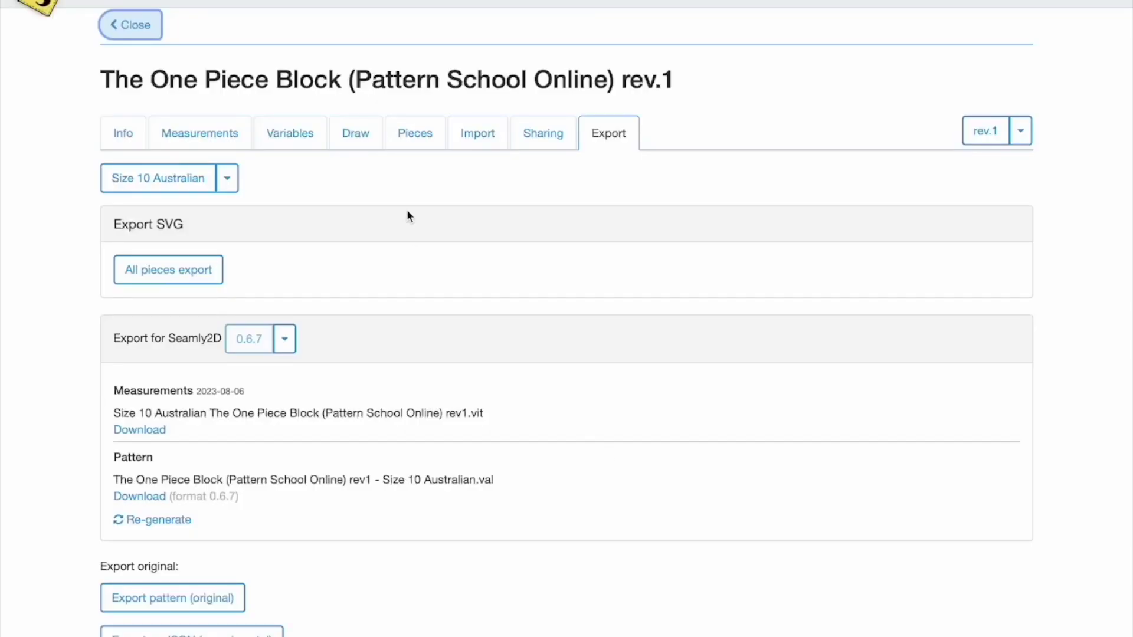
left_click(365, 140)
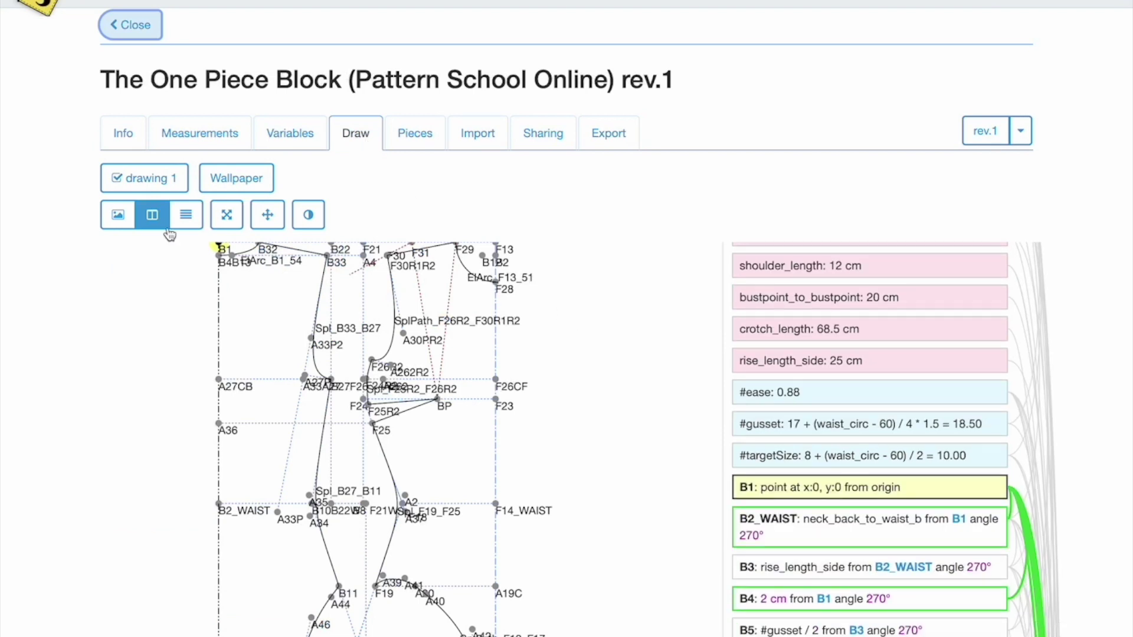
Show the drawing full-screen, zoom in, and inspect what depends on waist_circ, #ease and B1.
left_click(226, 223)
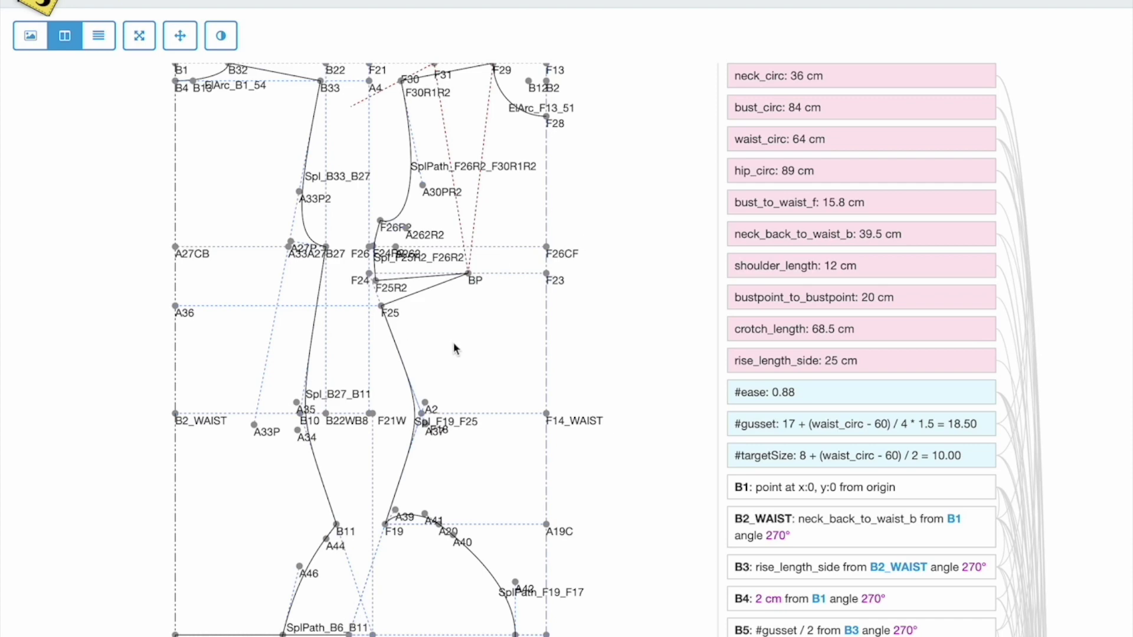
scroll(454, 345, "up", 3)
left_click_drag(454, 345, 460, 490)
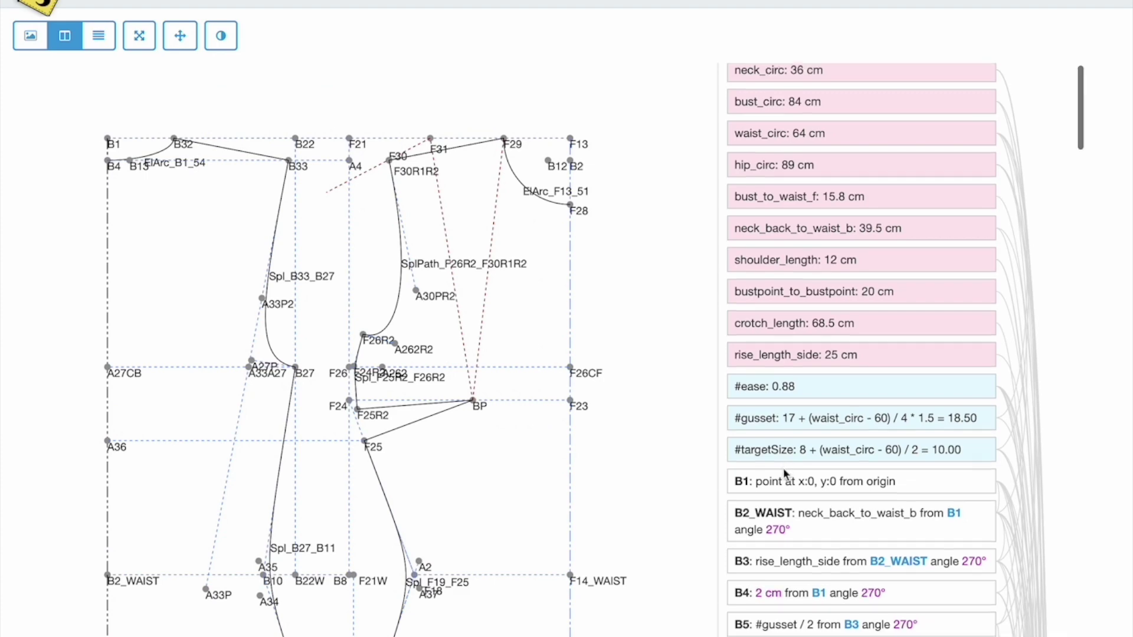
scroll(784, 468, "down", 20)
scroll(783, 468, "up", 20)
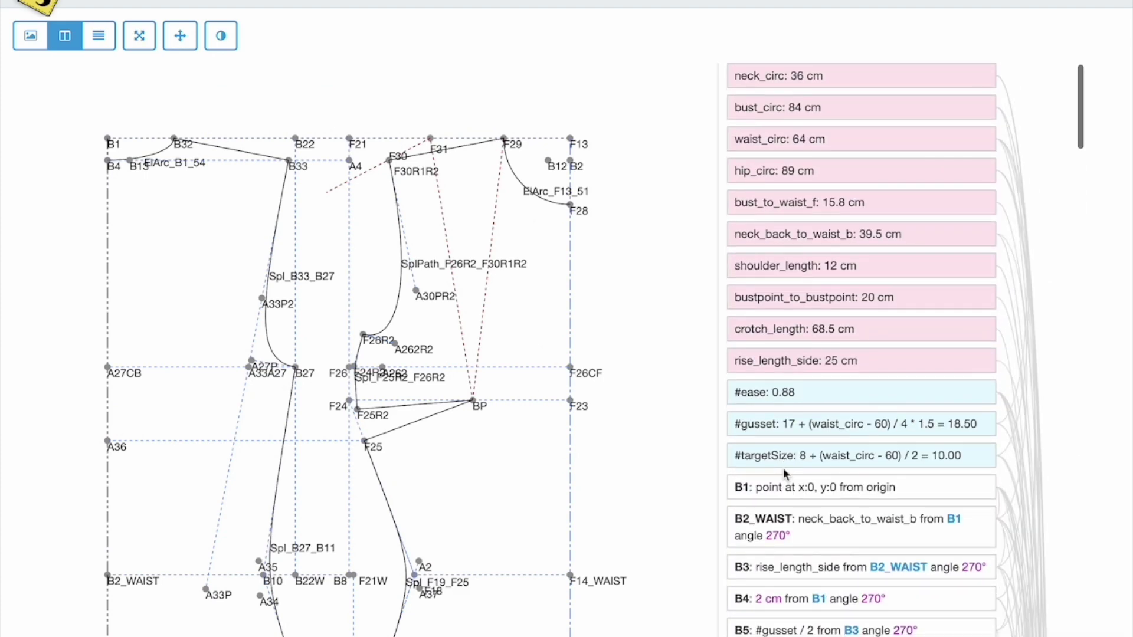
left_click(894, 139)
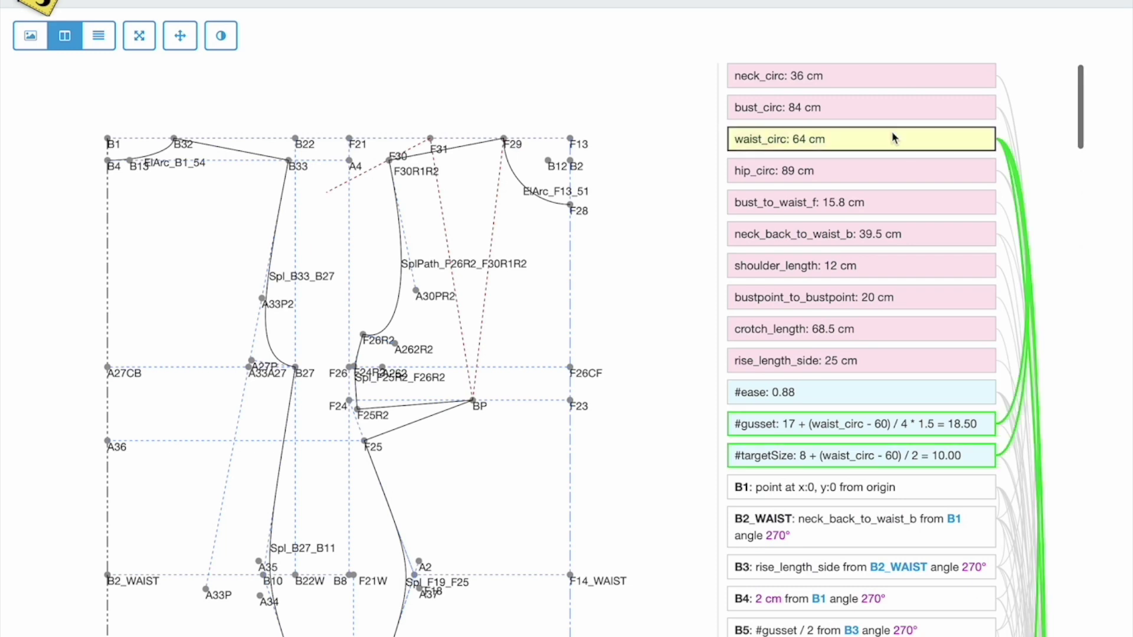
left_click(877, 399)
scroll(850, 501, "down", 3)
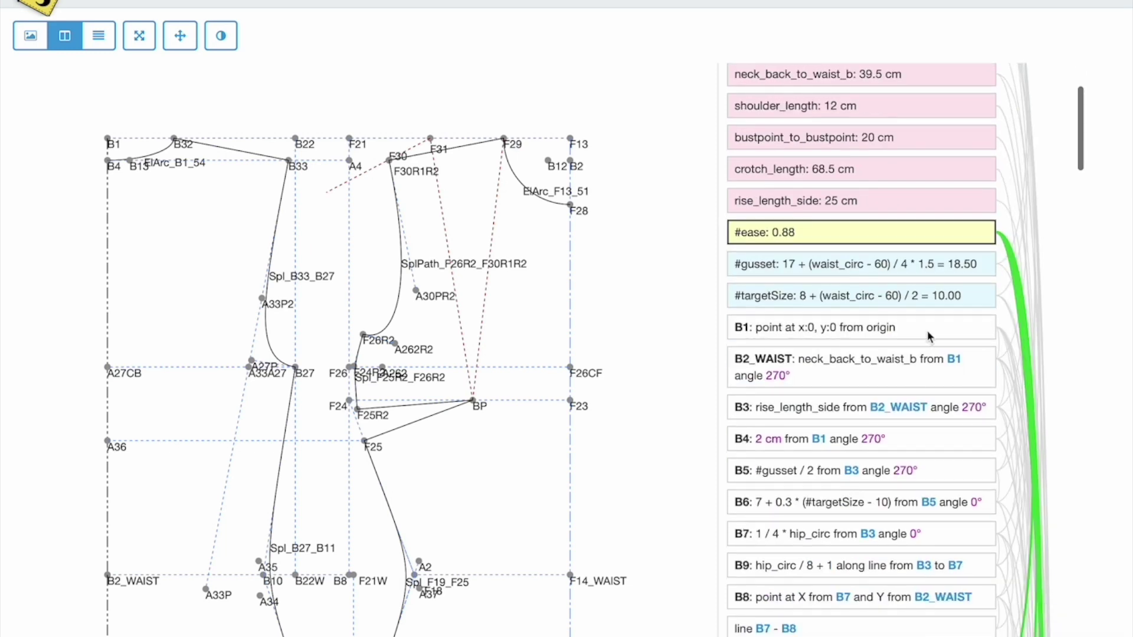
left_click(930, 341)
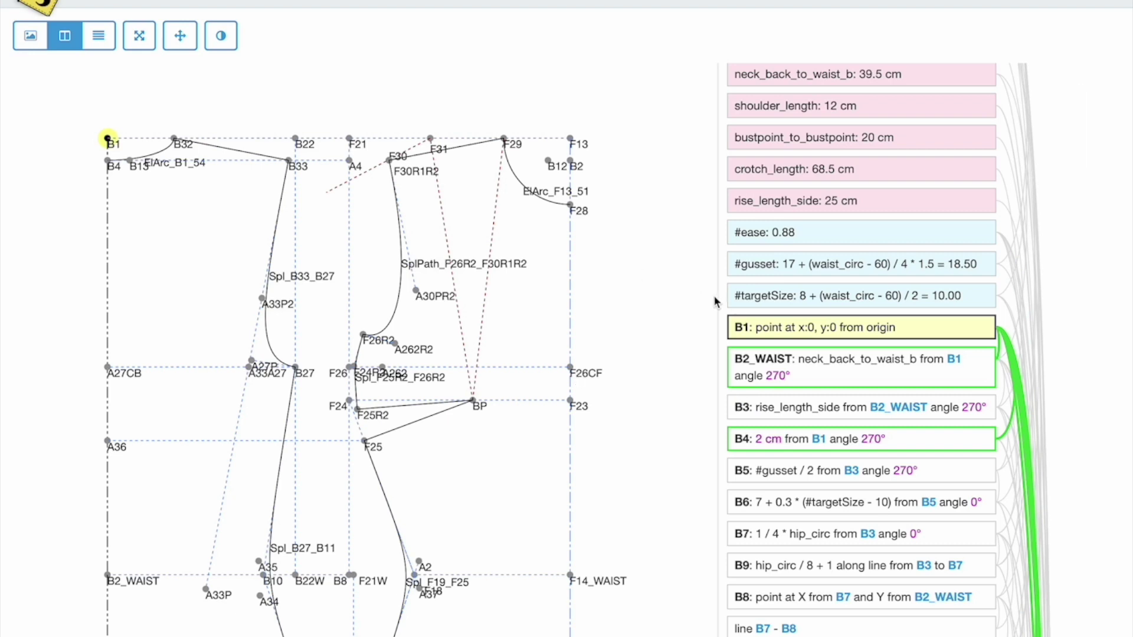
Try drawing-only, split and list-only views, ending in split view.
left_click(29, 43)
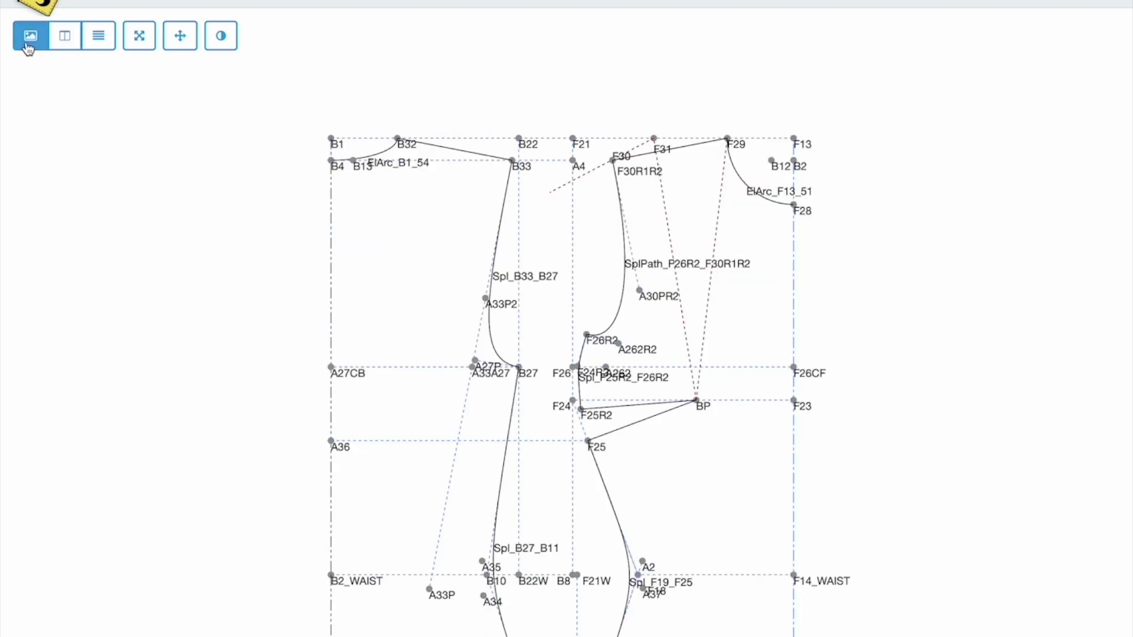
scroll(493, 512, "up", 2)
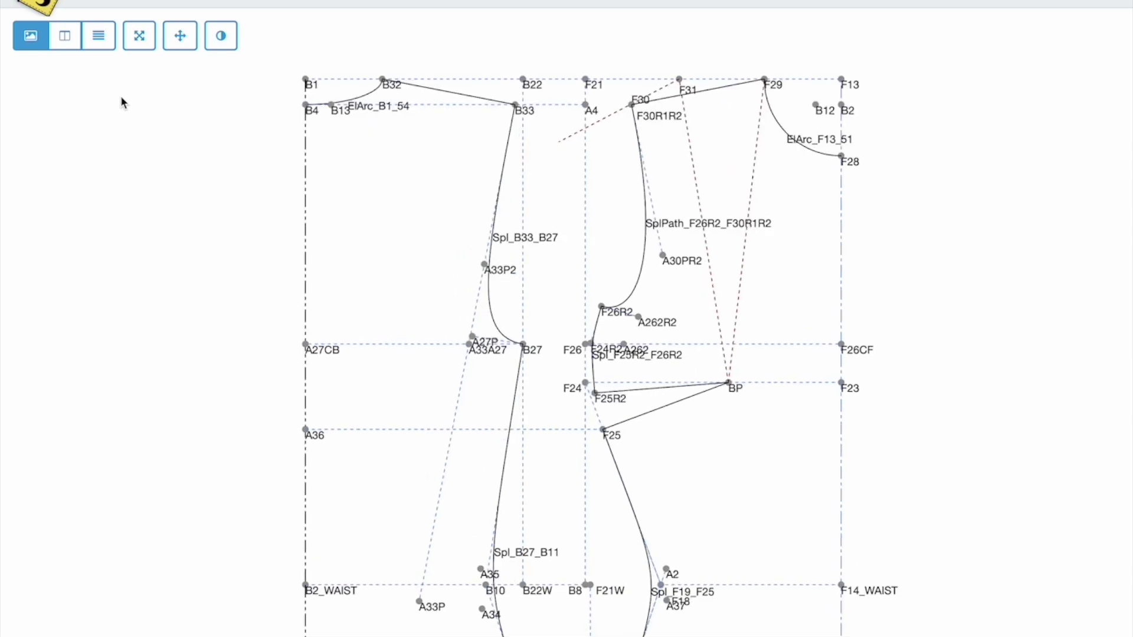
left_click(65, 42)
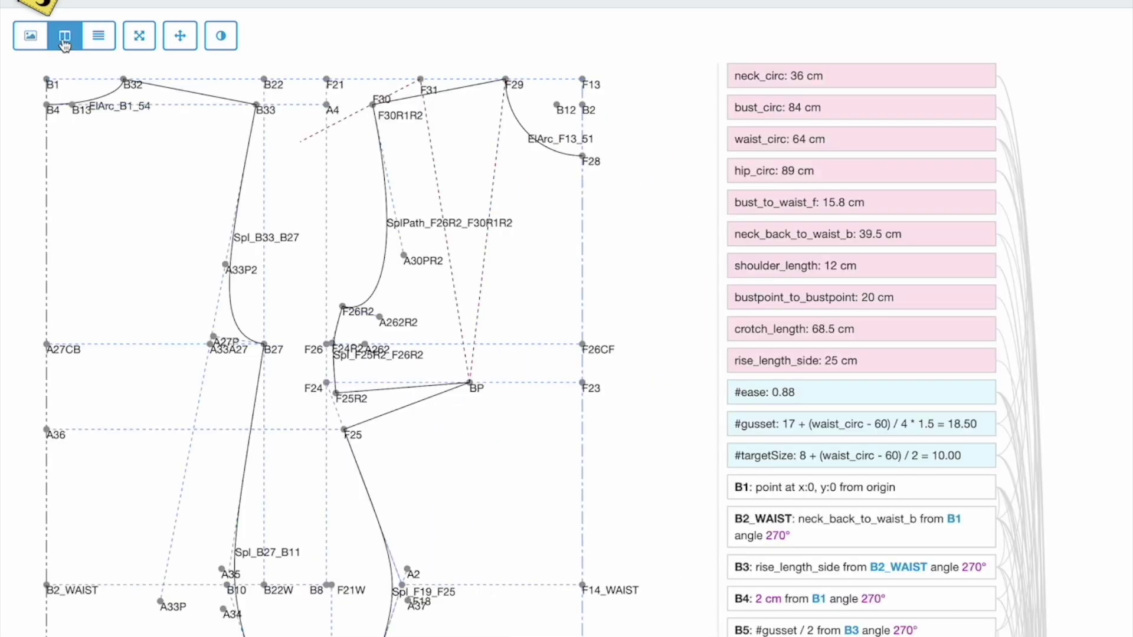
left_click(101, 42)
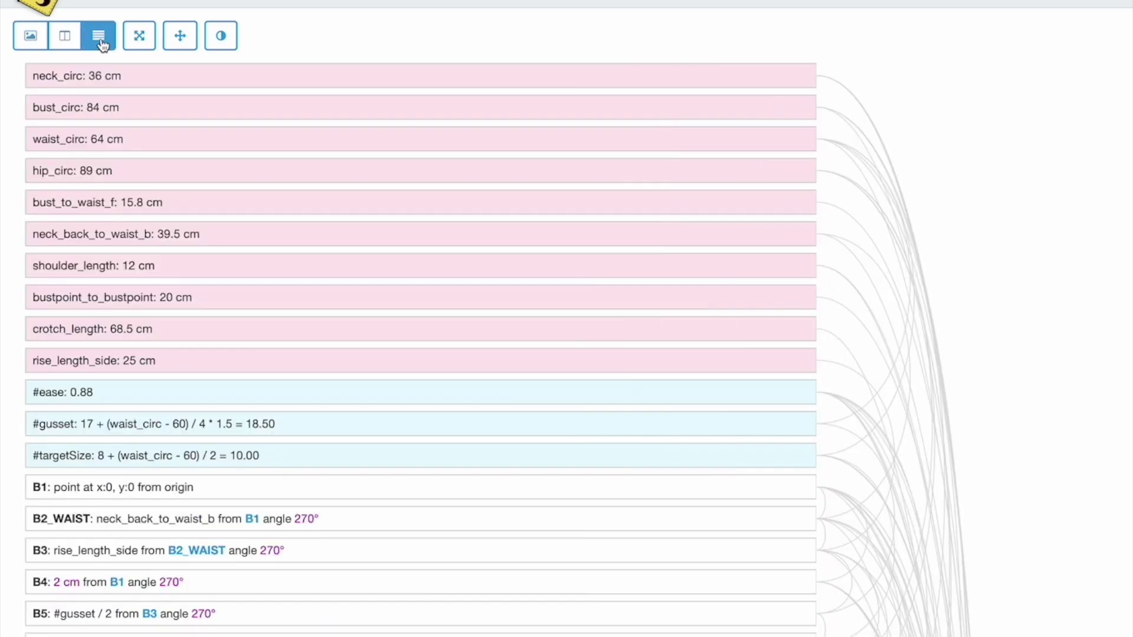
left_click(65, 37)
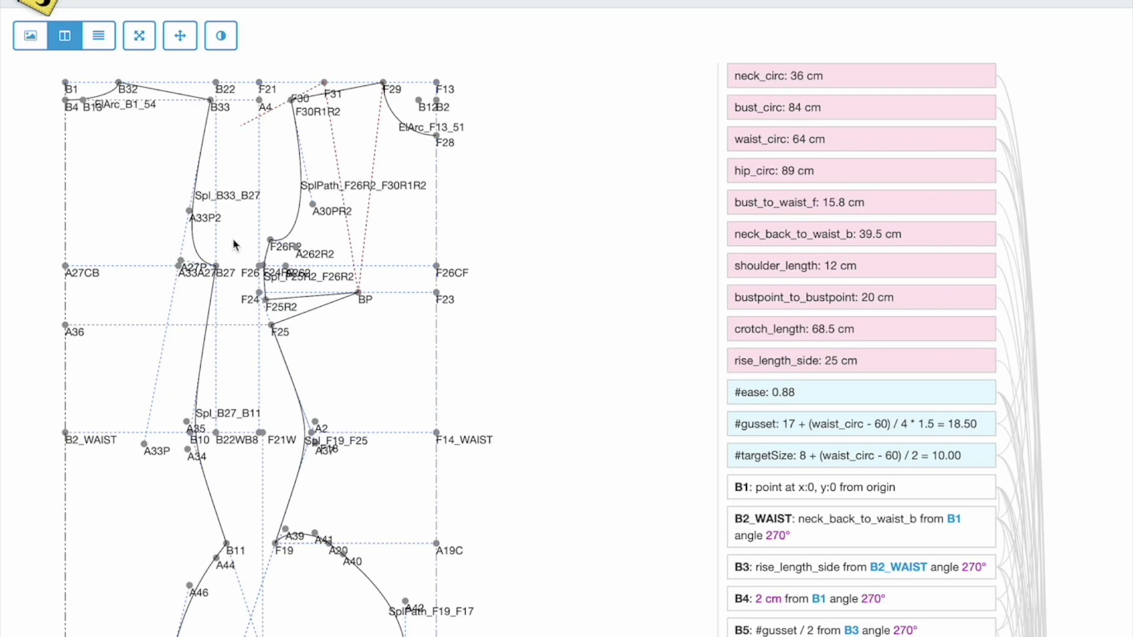
scroll(233, 238, "up", 5)
Fit the whole pattern in view and select F14_WAIST to show its formula.
scroll(232, 239, "up", 3)
scroll(308, 351, "right", 5)
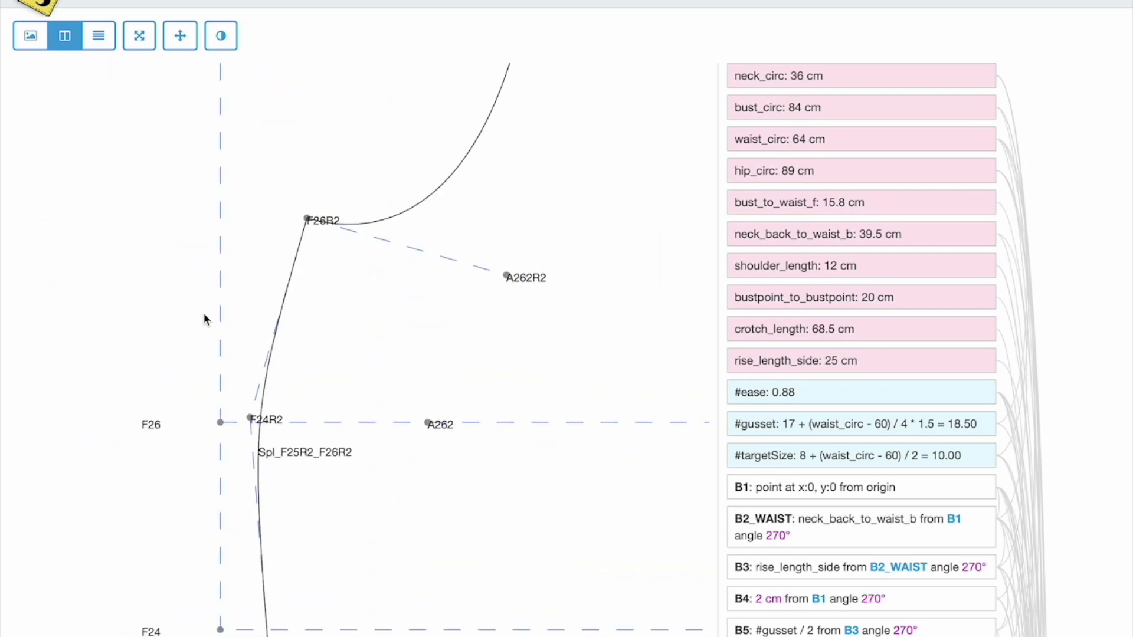
left_click(186, 50)
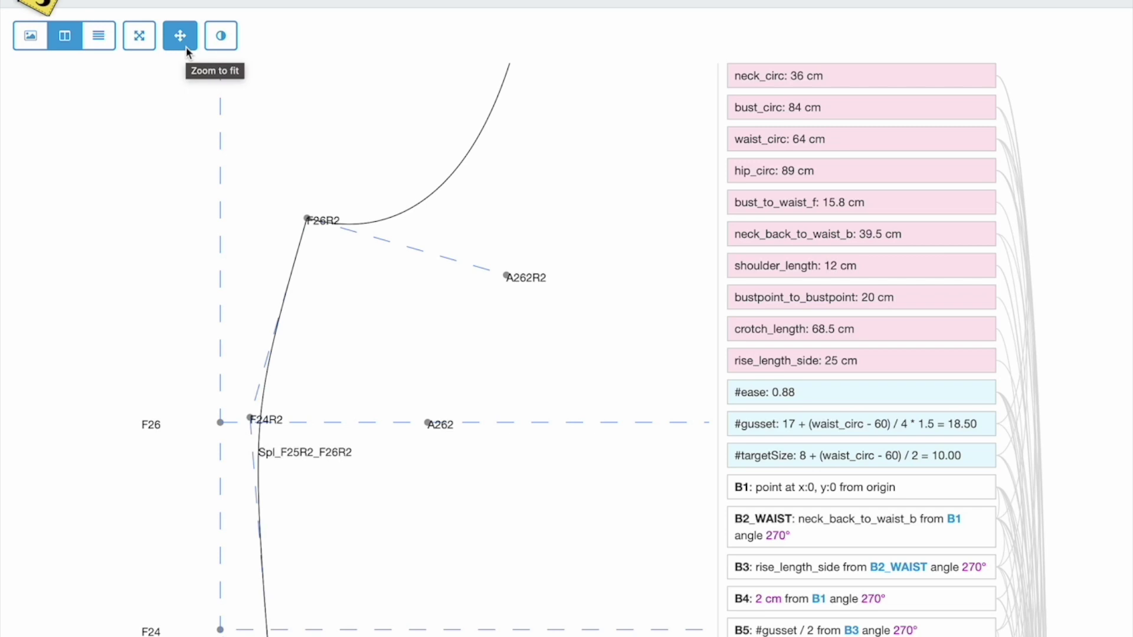
left_click(186, 47)
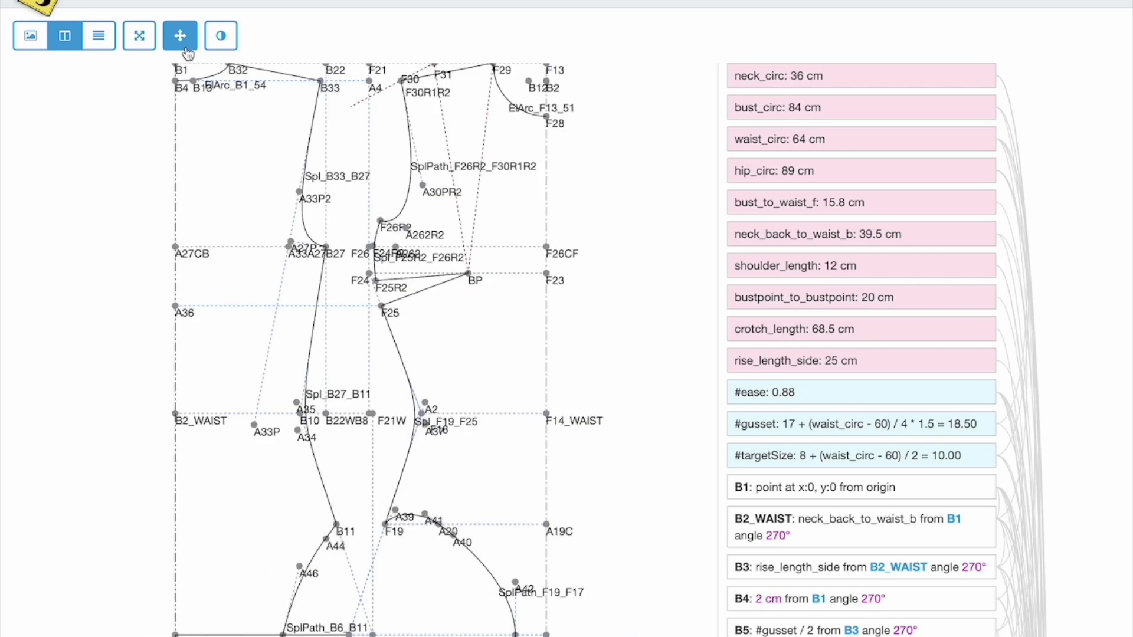
left_click(546, 415)
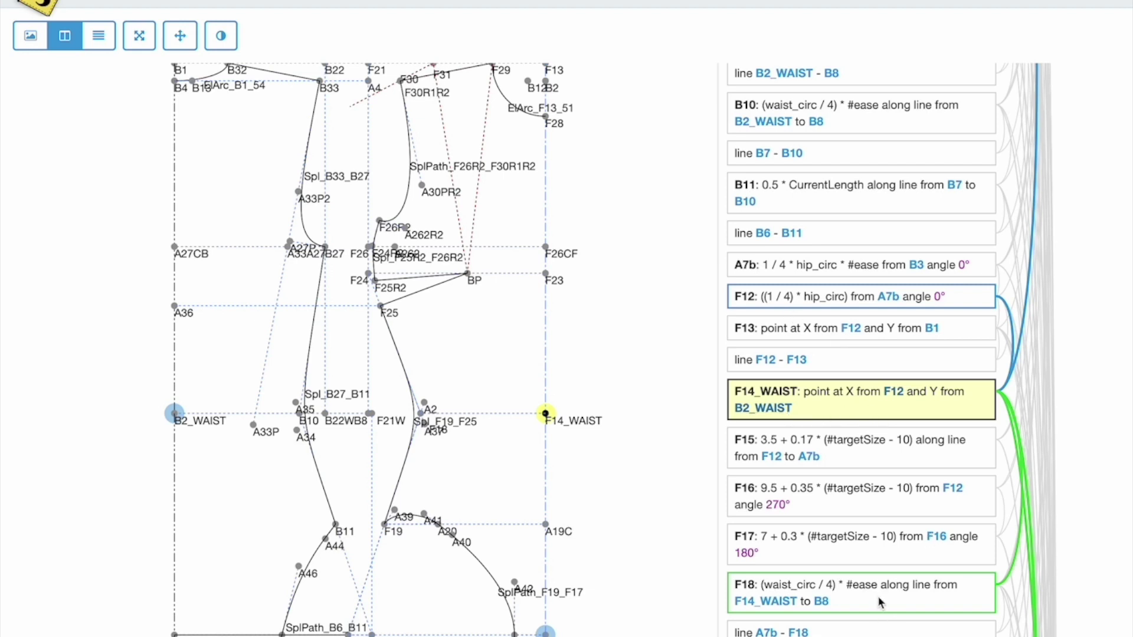
Follow F14_WAIST's links to F12 and A7b, then open the bust_circ measurement.
left_click(894, 392)
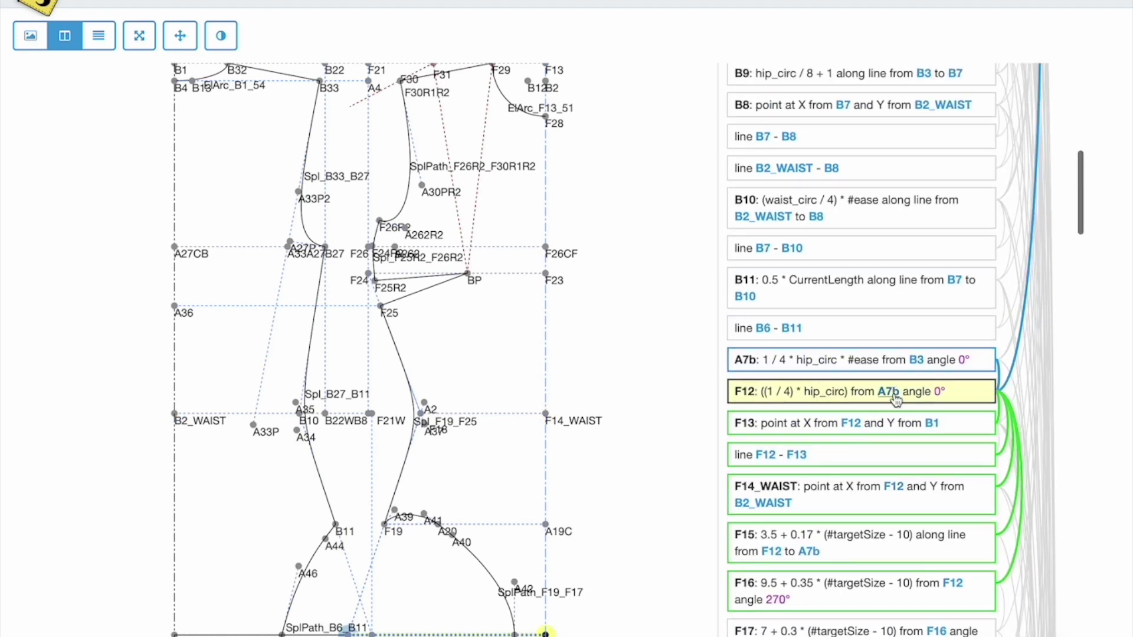
left_click(892, 394)
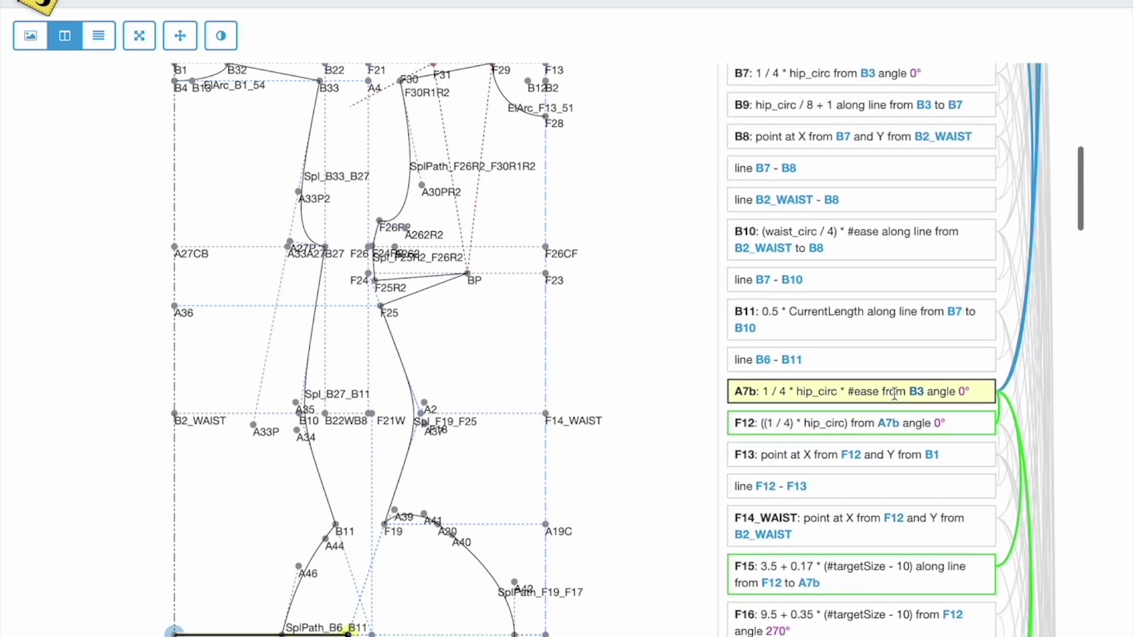
scroll(894, 393, "up", 10)
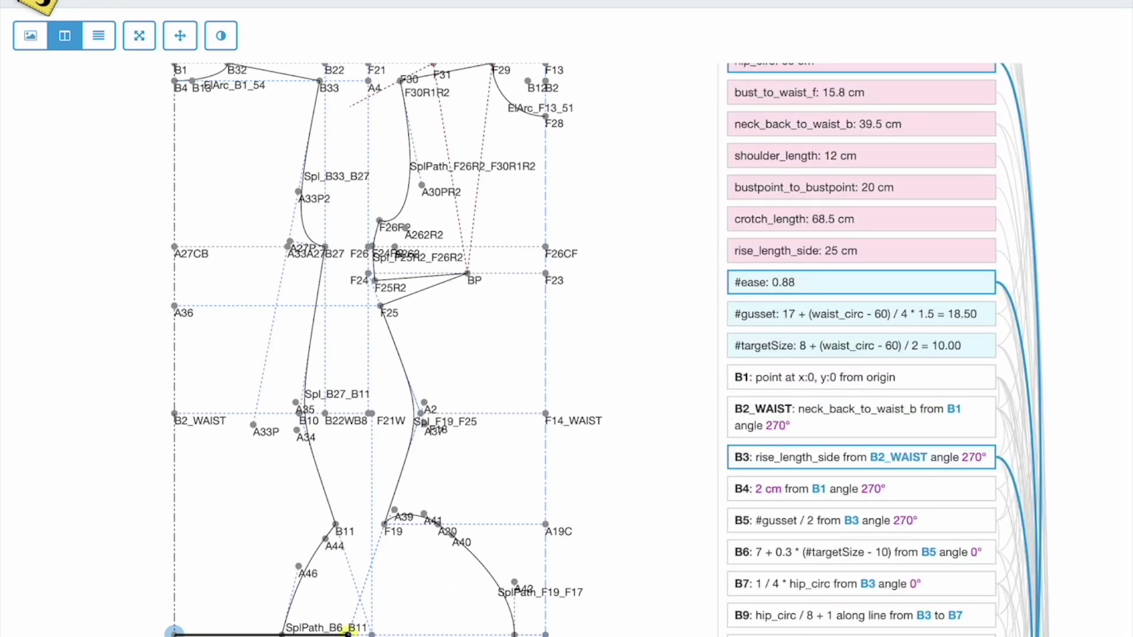
scroll(801, 570, "down", 4)
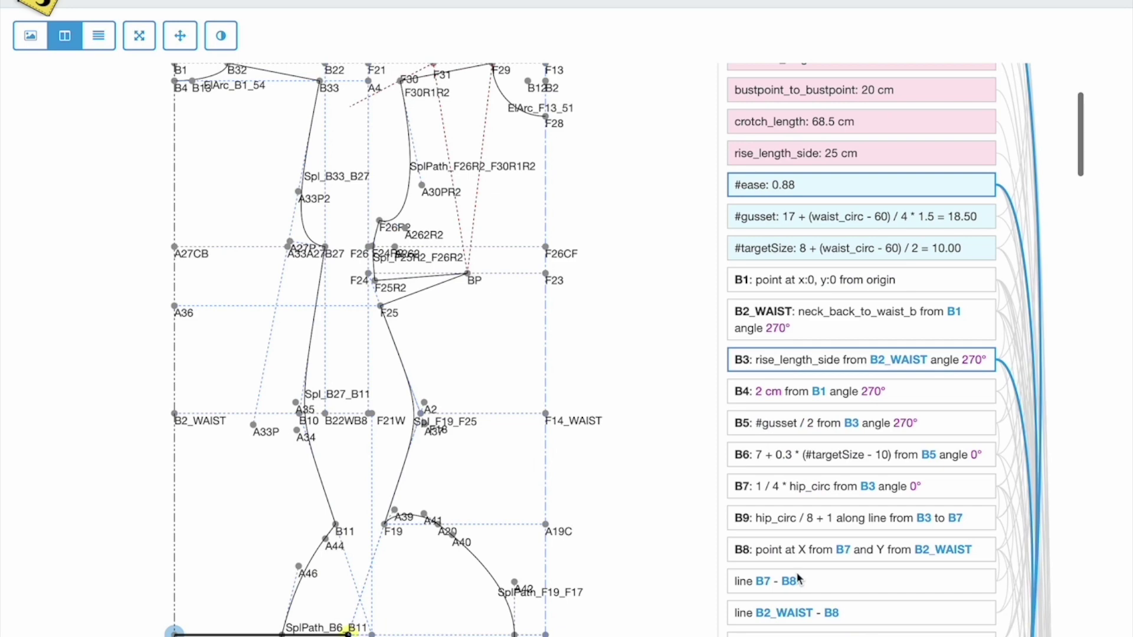
scroll(797, 578, "down", 7)
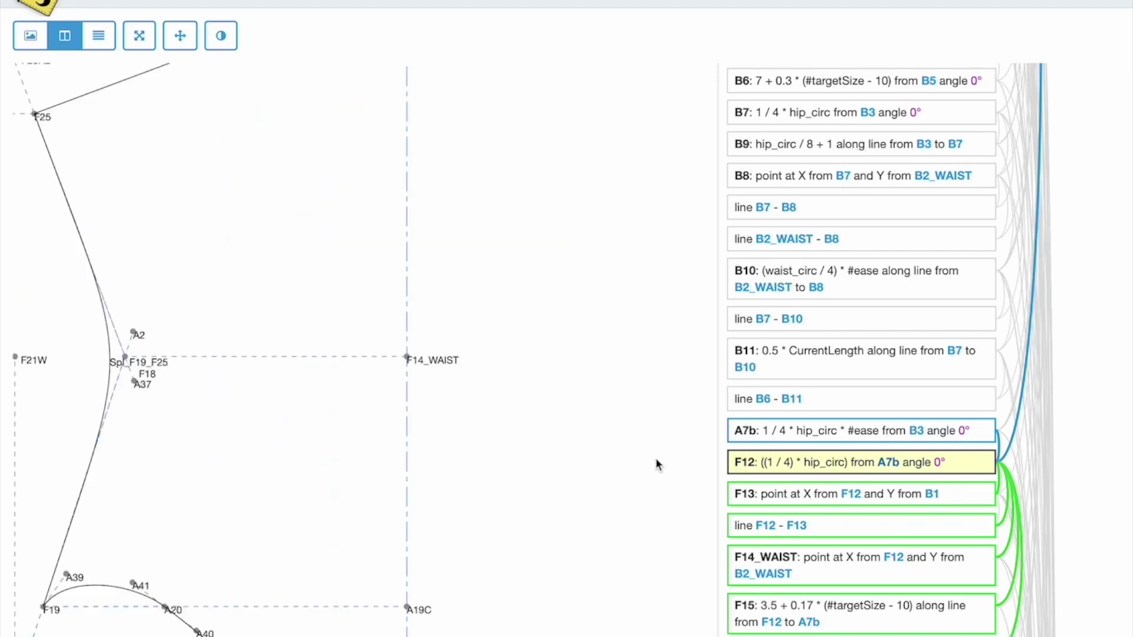
scroll(955, 348, "up", 10)
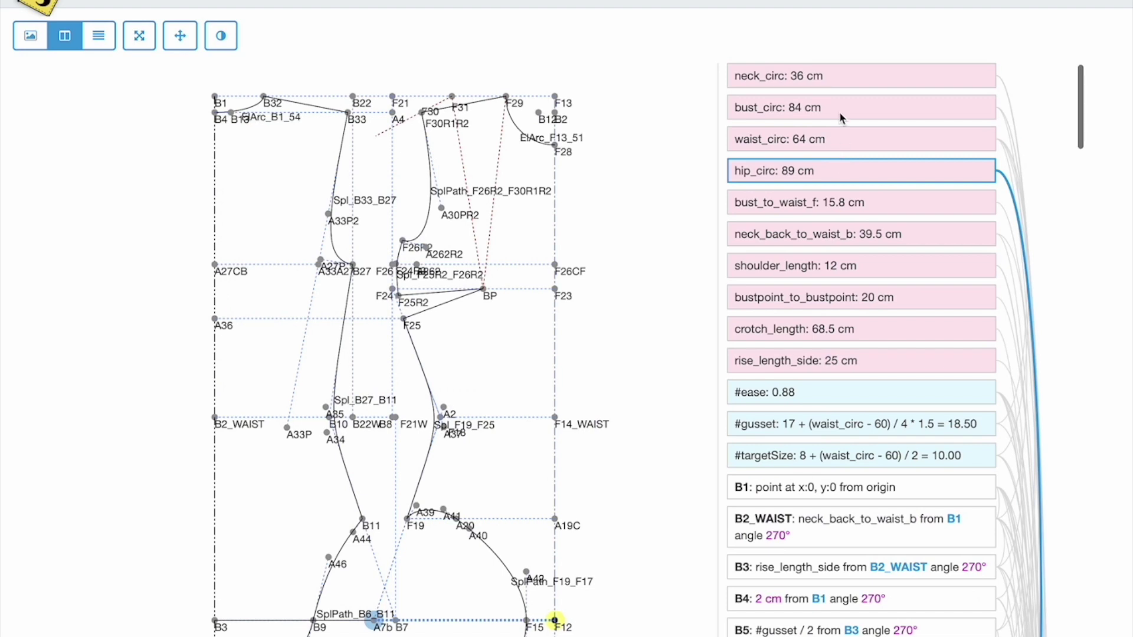
left_click(839, 112)
Change the bust_circ value from 84.0 to 85.0 cm and confirm it.
left_click(871, 130)
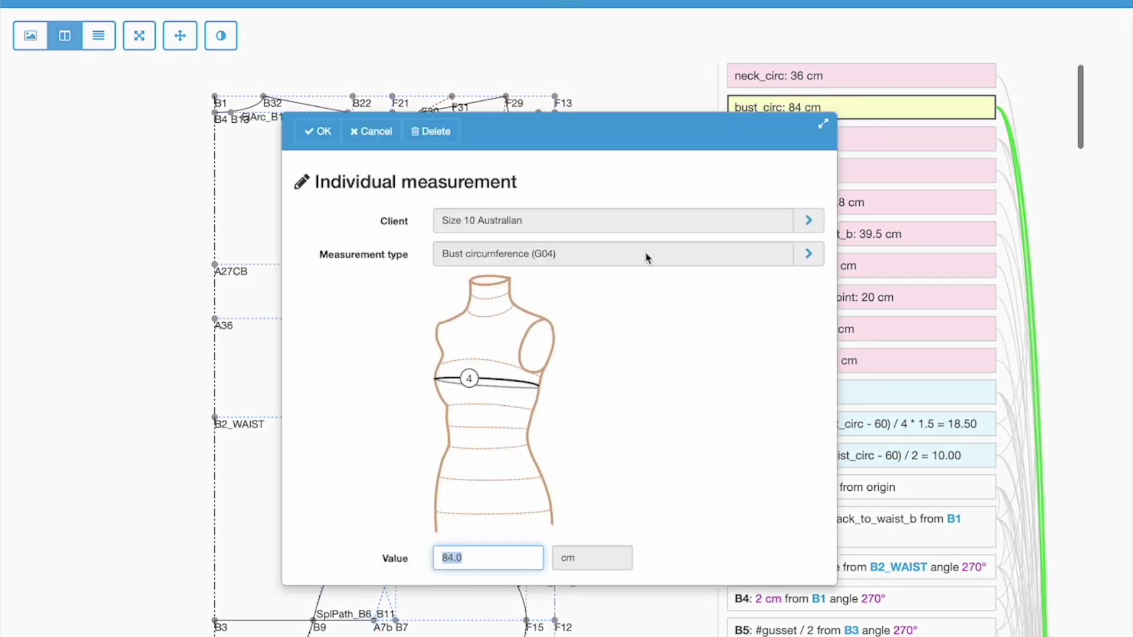
left_click(485, 556)
key("Left")
key("Left")
key("Left")
key("BackSpace")
type("5")
key("Return")
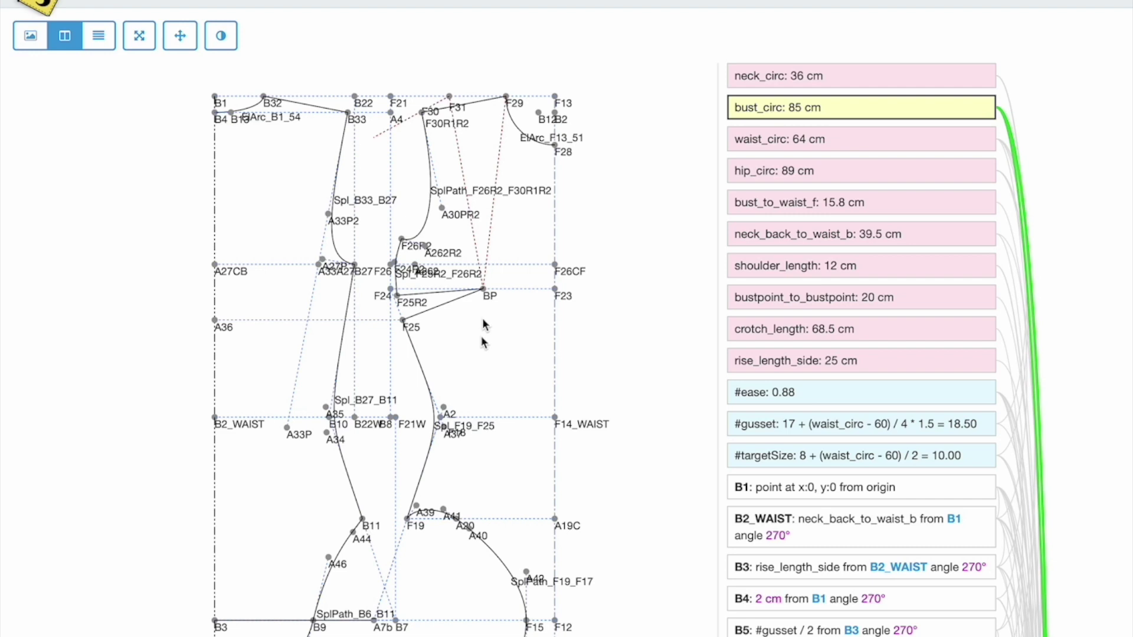
Toggle the Original dart layer's visibility in the drawing 1 options several times.
left_click(222, 38)
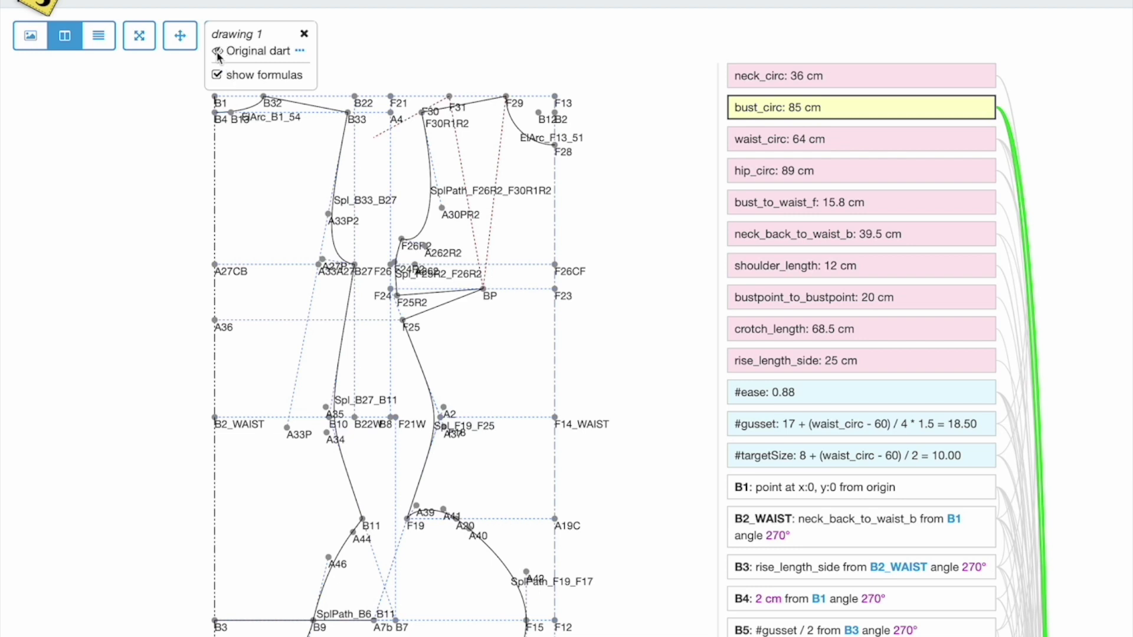
left_click(217, 52)
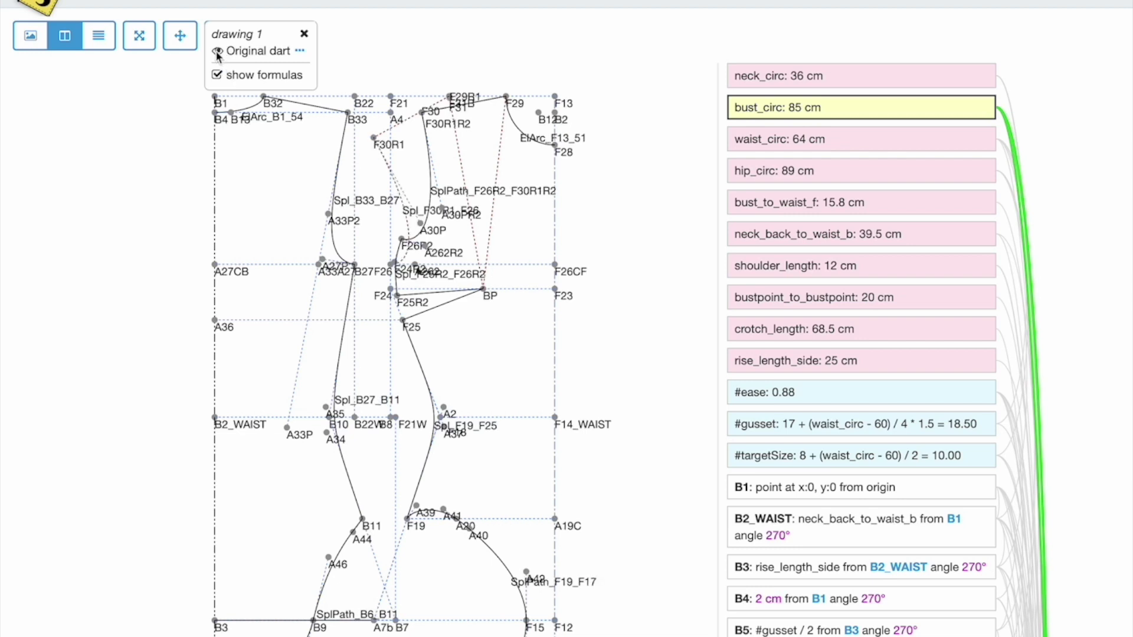
left_click(217, 52)
left_click(217, 52)
left_click(217, 52)
left_click(217, 51)
left_click(217, 51)
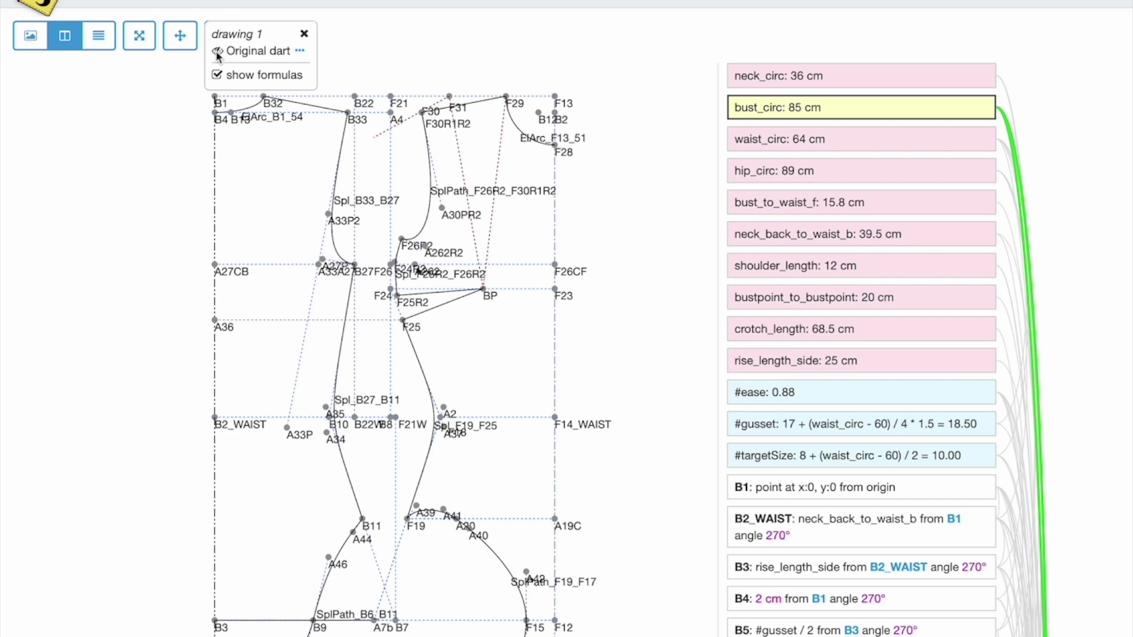
left_click(217, 51)
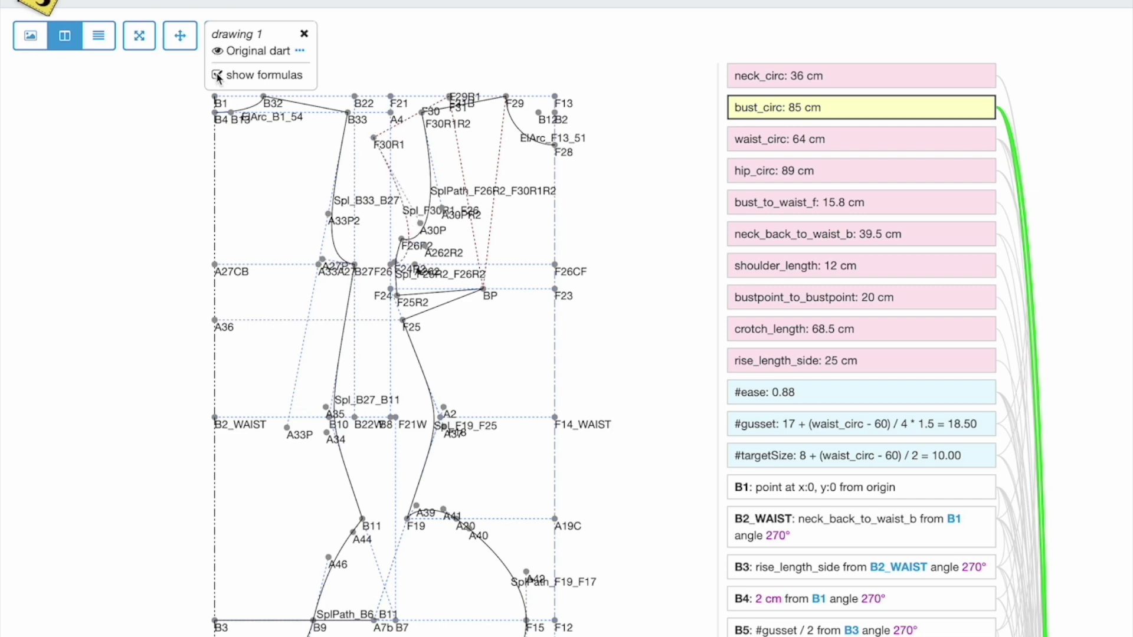
Switch the list between formulas and computed values, ending on computed values.
left_click(216, 75)
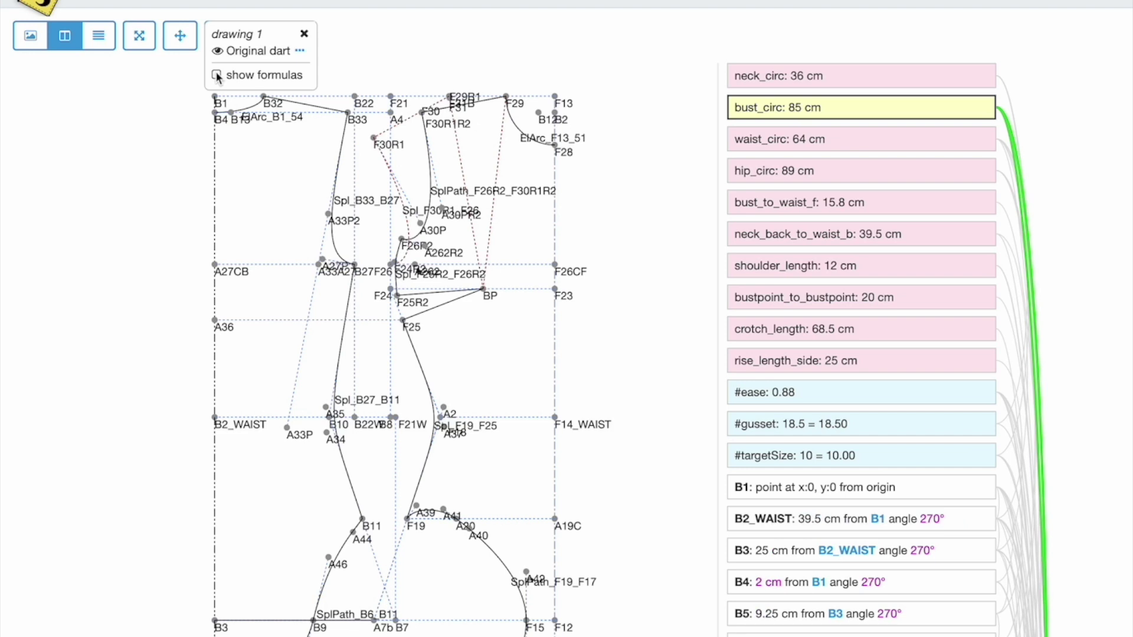
left_click(216, 75)
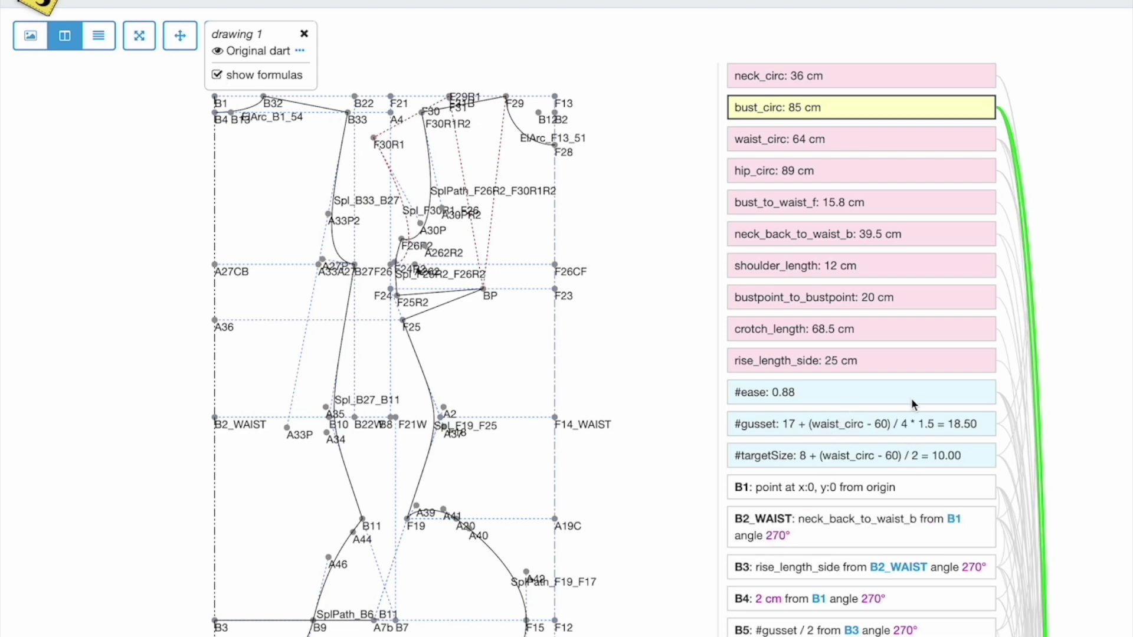
left_click(216, 75)
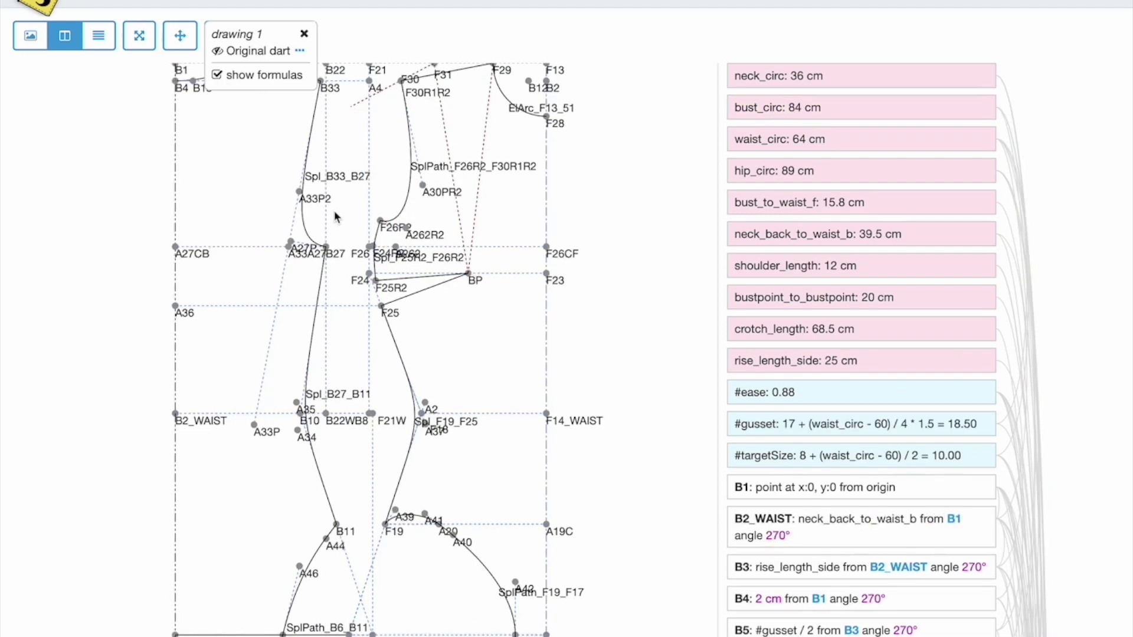
Close the drawing options, leave full view, and create a new pattern version.
left_click(304, 34)
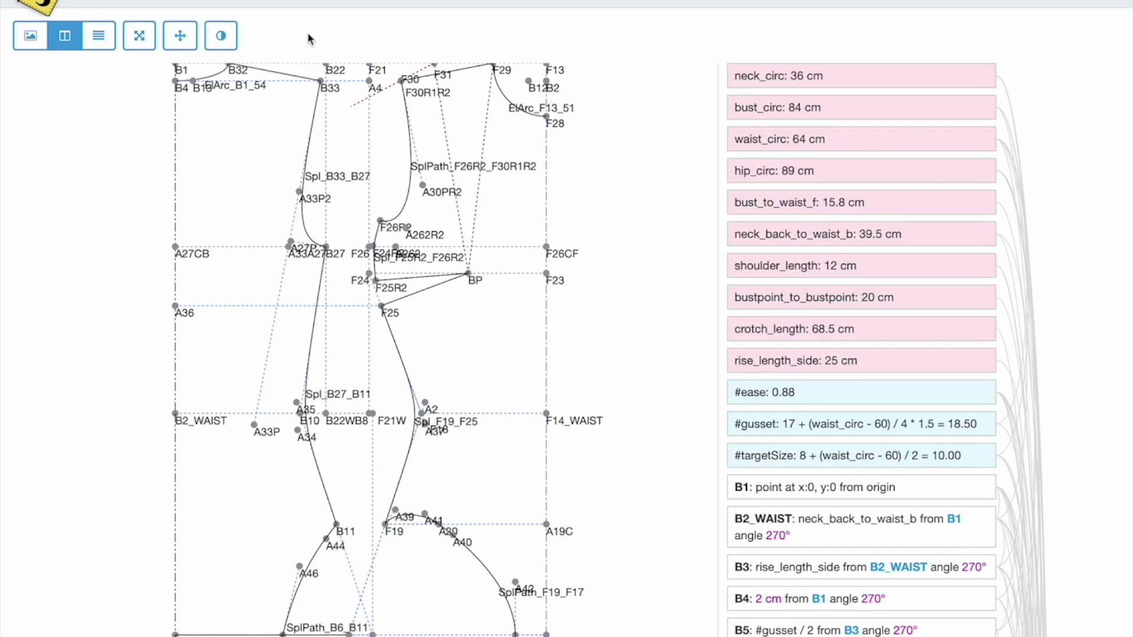
left_click(141, 44)
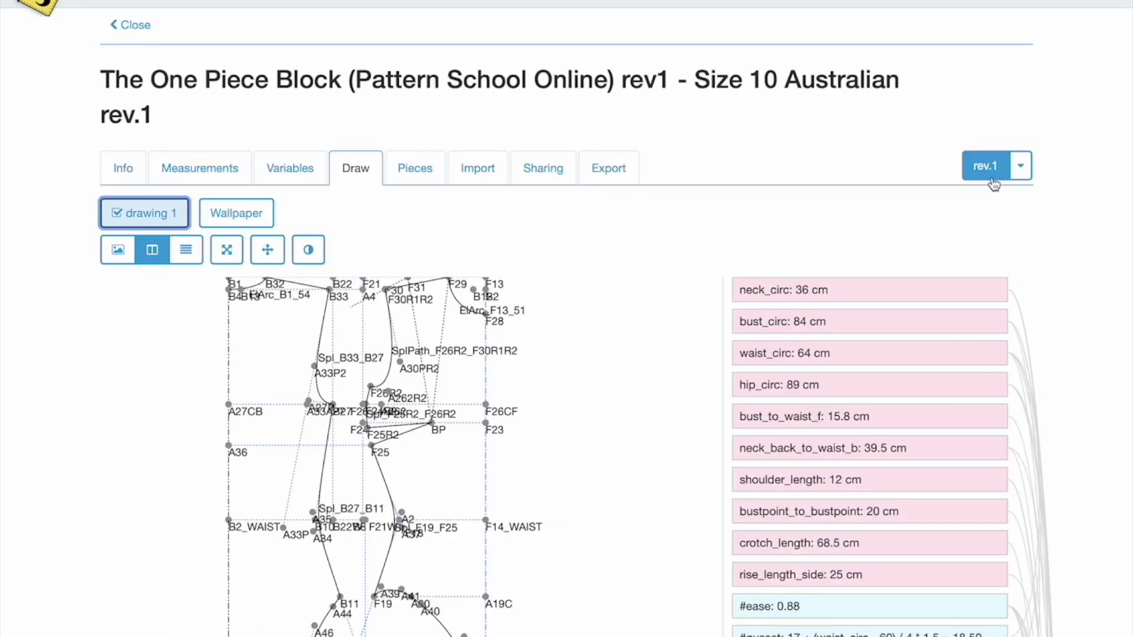
left_click(1021, 174)
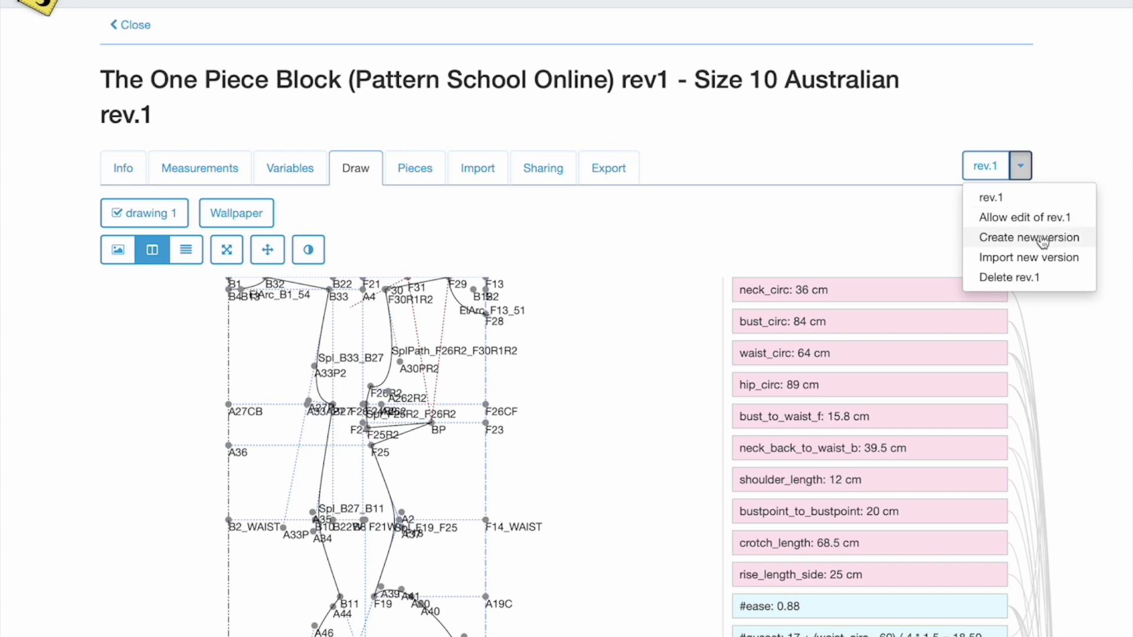
left_click(1042, 239)
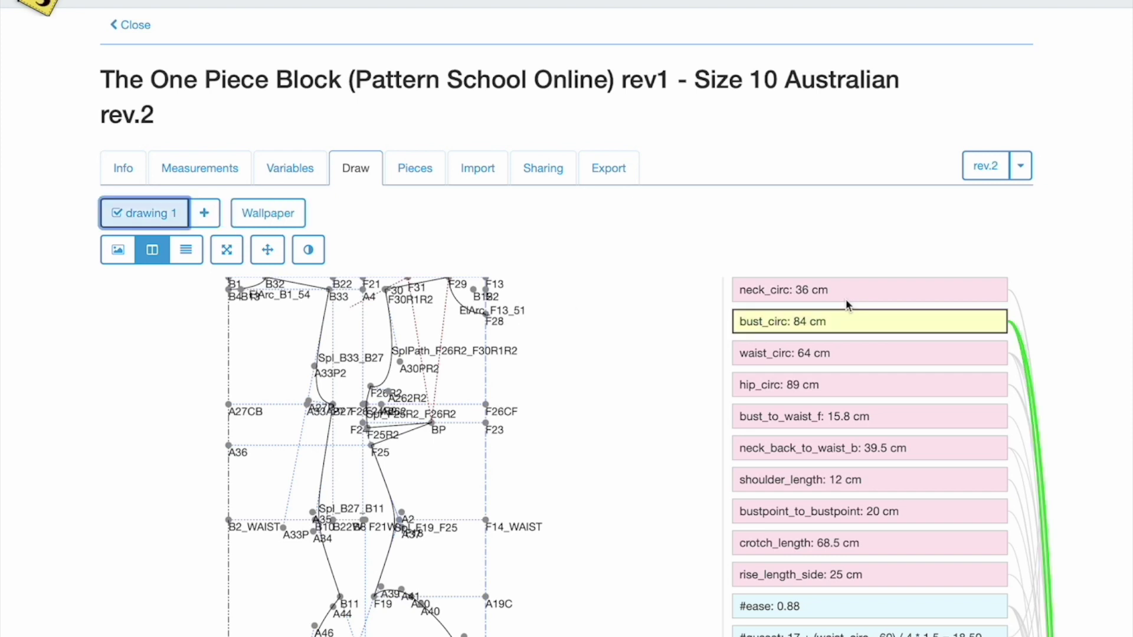
Switch to rev.1 and back to rev.2, then enlarge the drawing.
left_click(1029, 170)
left_click(1007, 194)
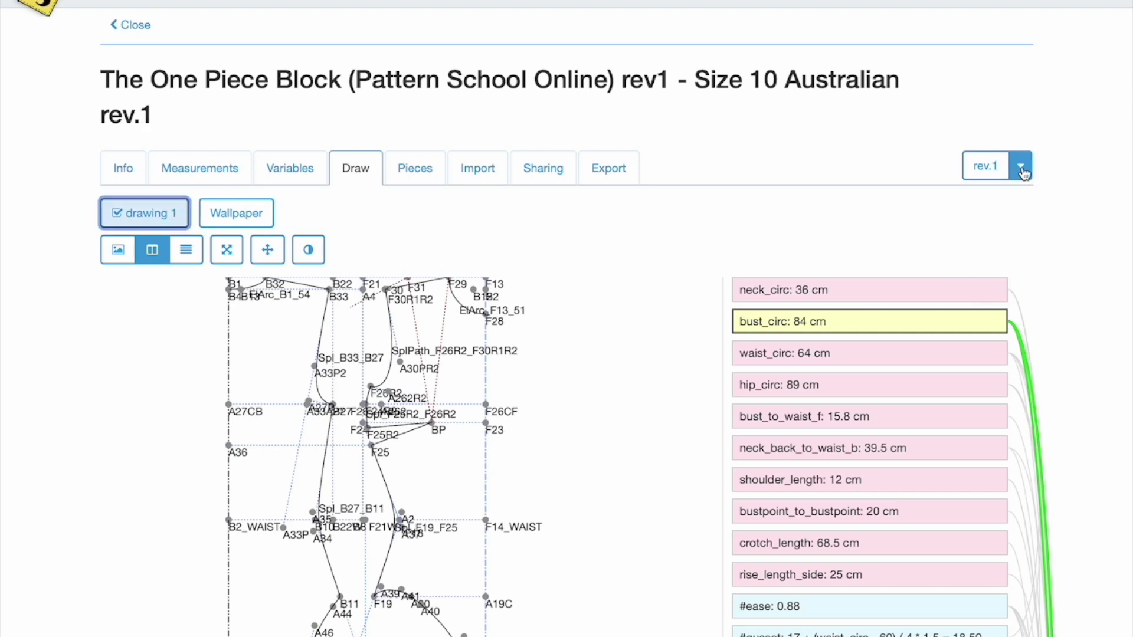
left_click(1023, 172)
left_click(1008, 217)
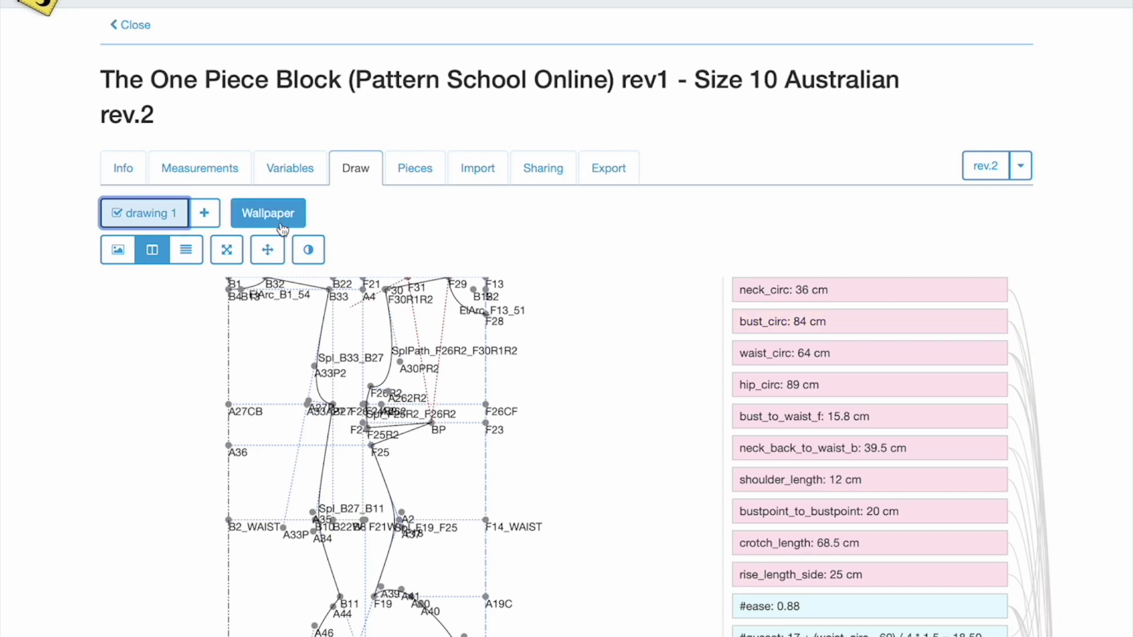
left_click(229, 251)
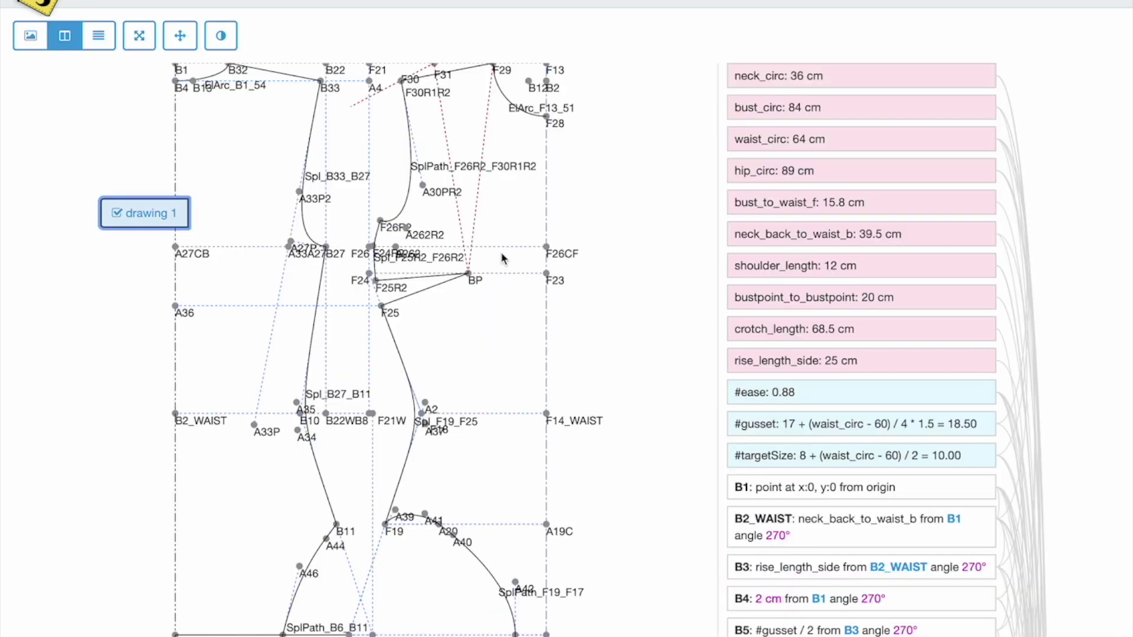
Edit the #ease variable's formula to 0.90 and save it.
left_click(832, 390)
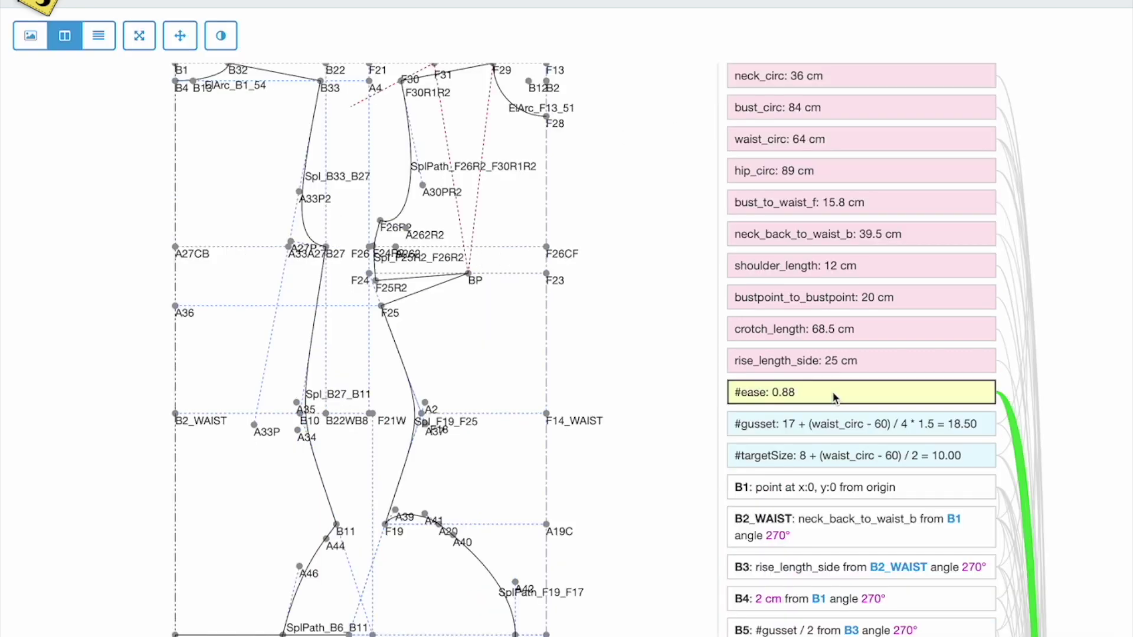
right_click(832, 390)
left_click(855, 409)
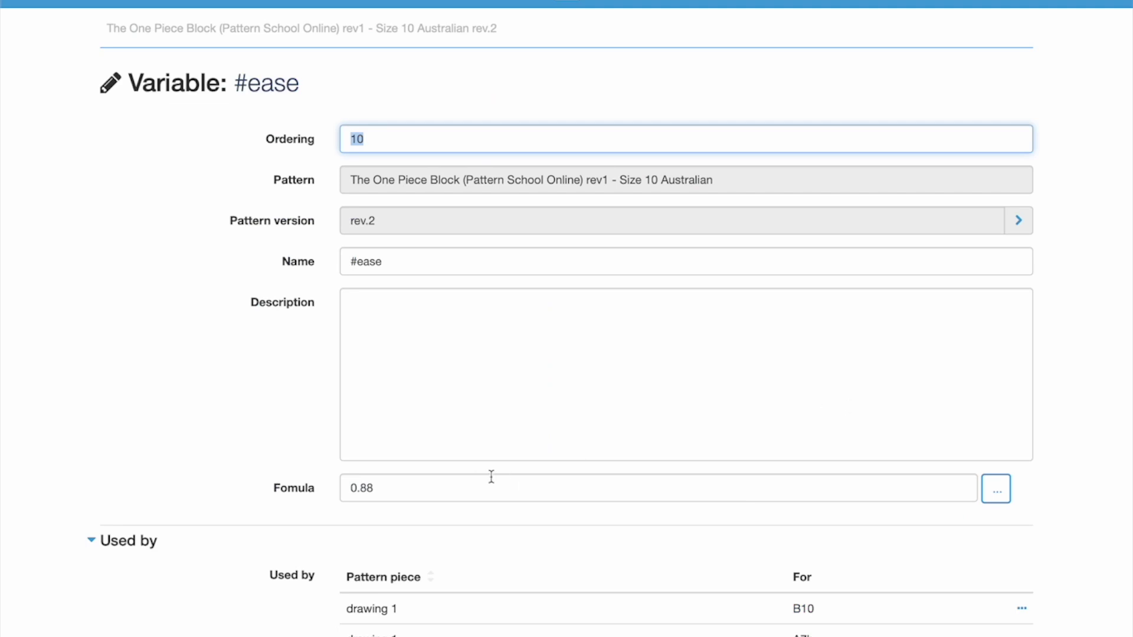
left_click(464, 486)
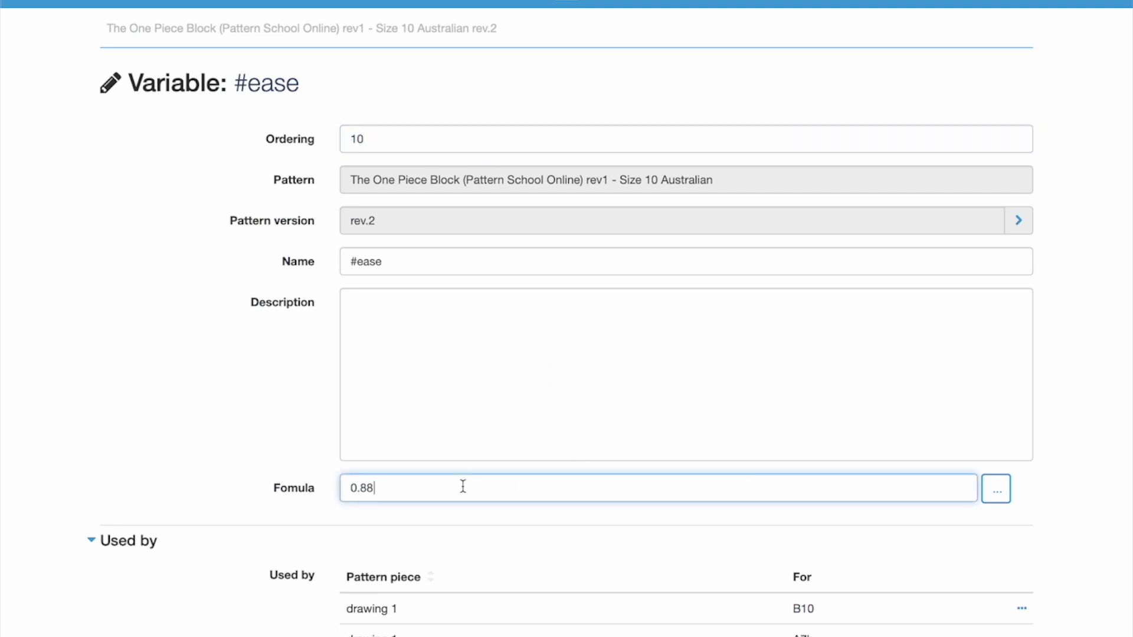
key("BackSpace")
key("BackSpace")
type("90")
key("Return")
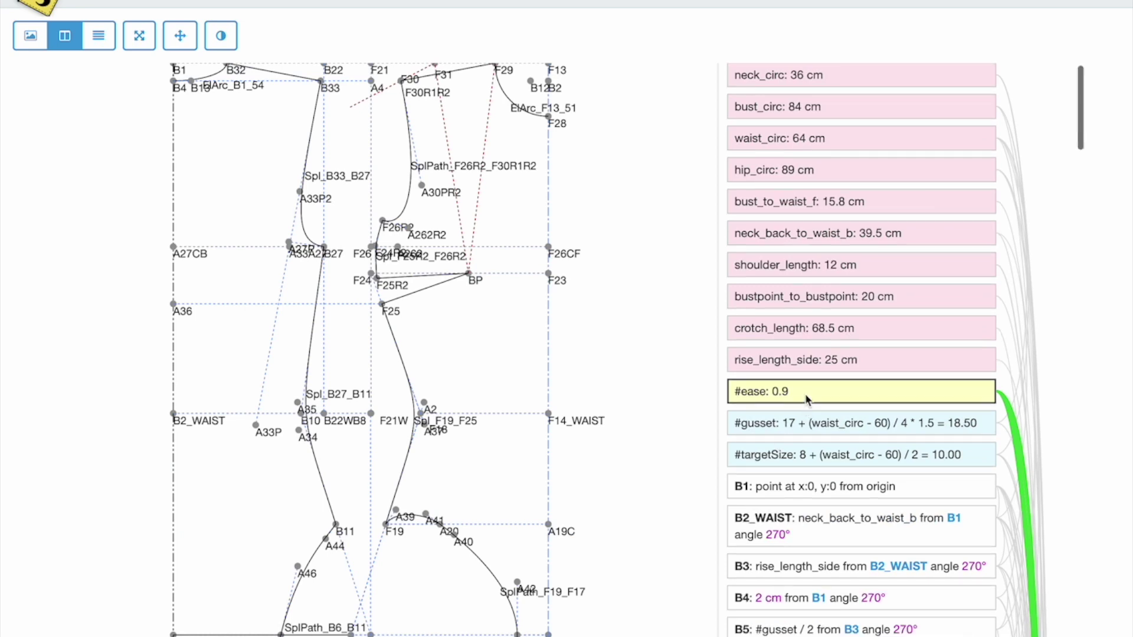
Add a new variable #seamAllowance with formula 1.
right_click(819, 402)
left_click(849, 438)
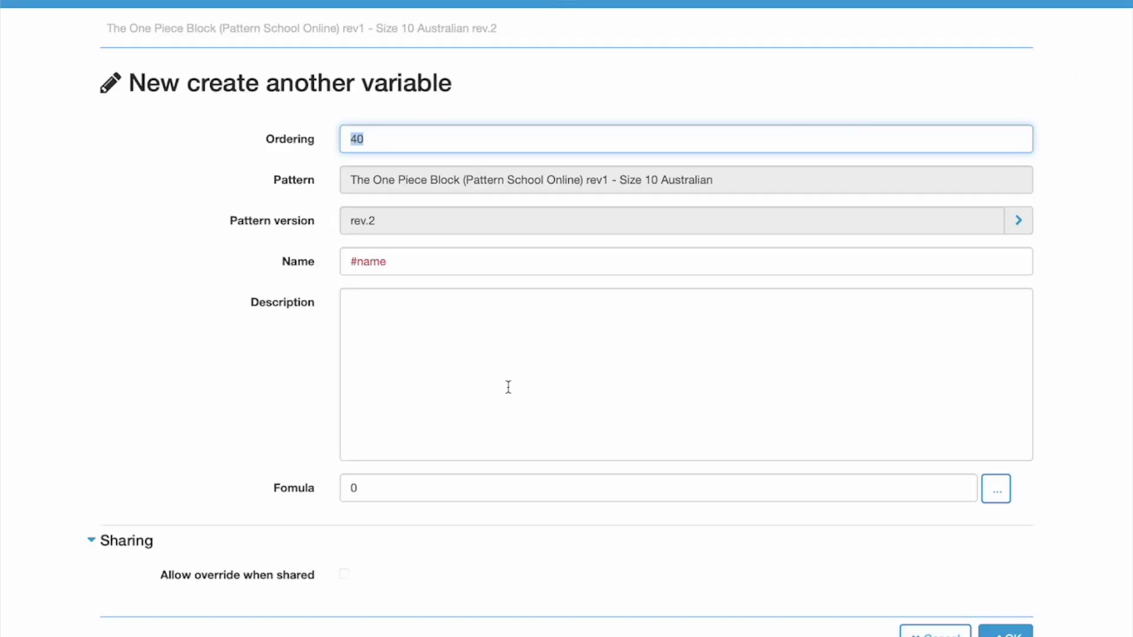
left_click(439, 265)
type("#")
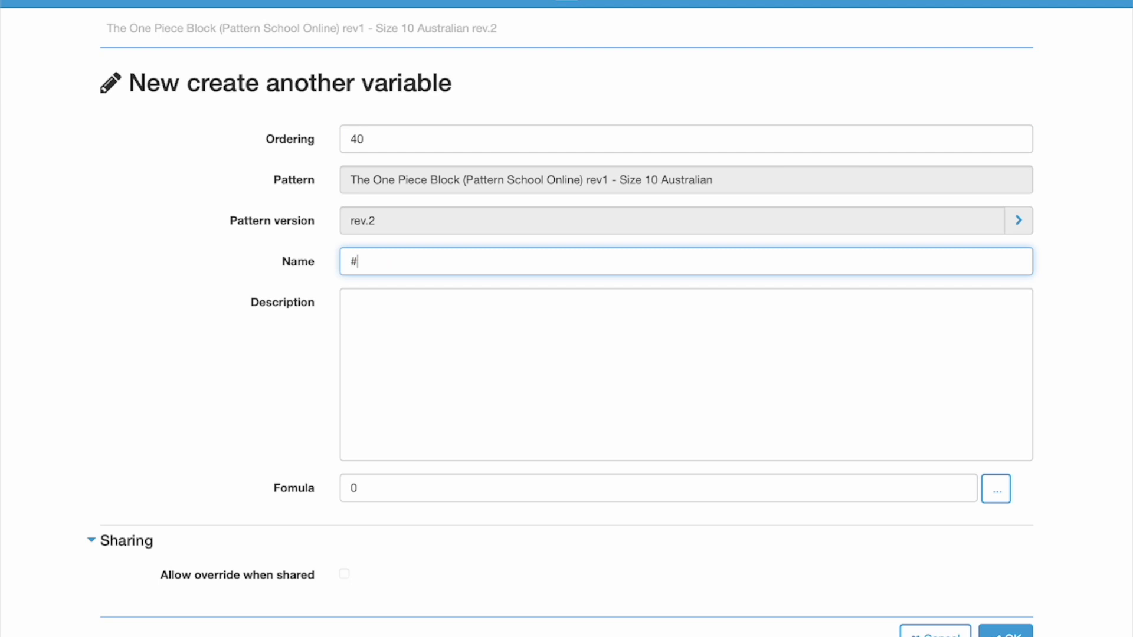
type("seamAllowance")
left_click(390, 488)
key("BackSpace")
type("1")
key("Tab")
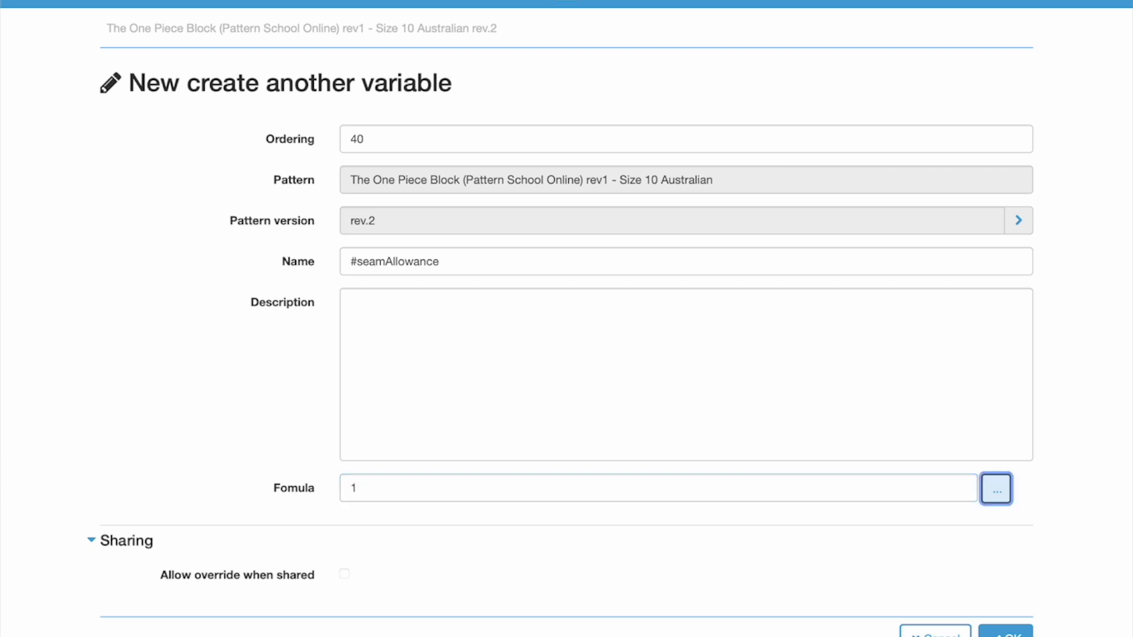
left_click(1005, 631)
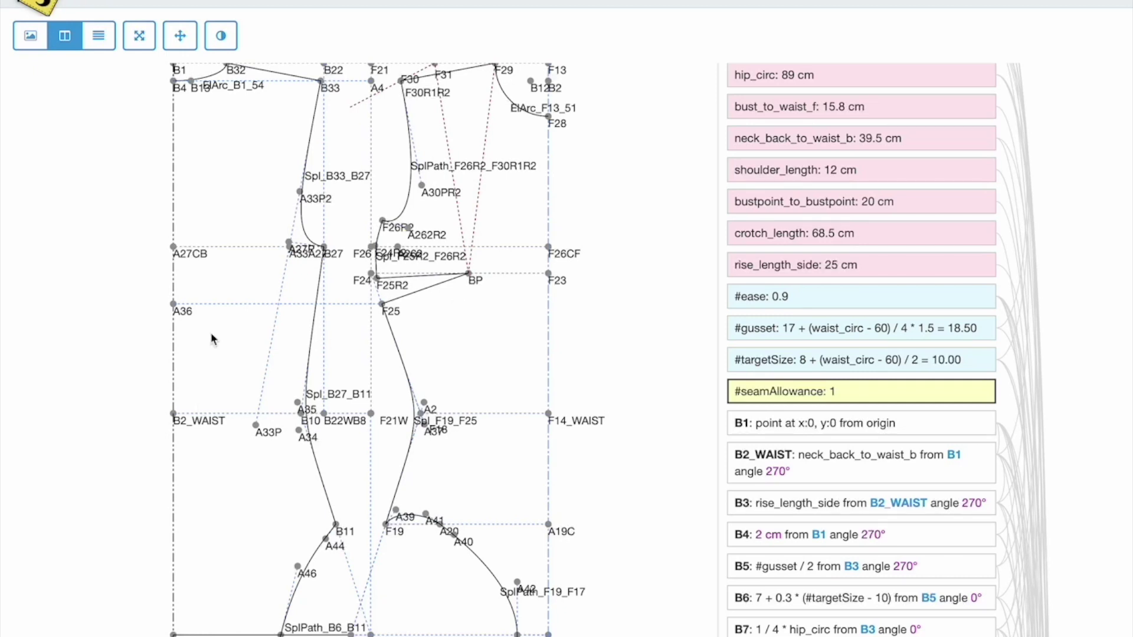
left_click(174, 414)
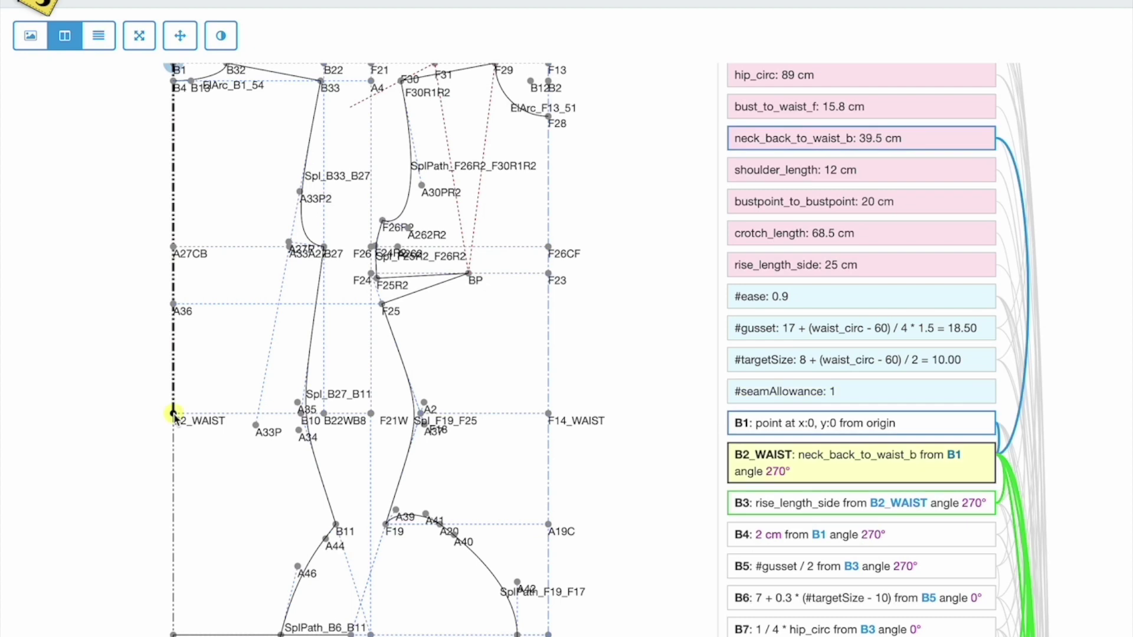
right_click(174, 414)
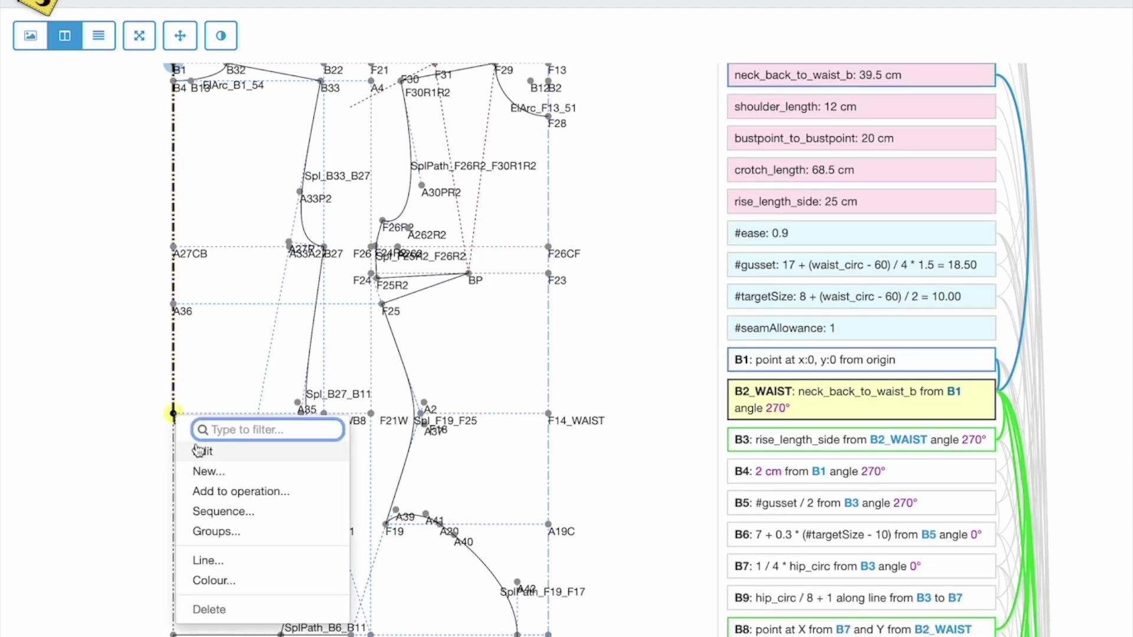
left_click(94, 426)
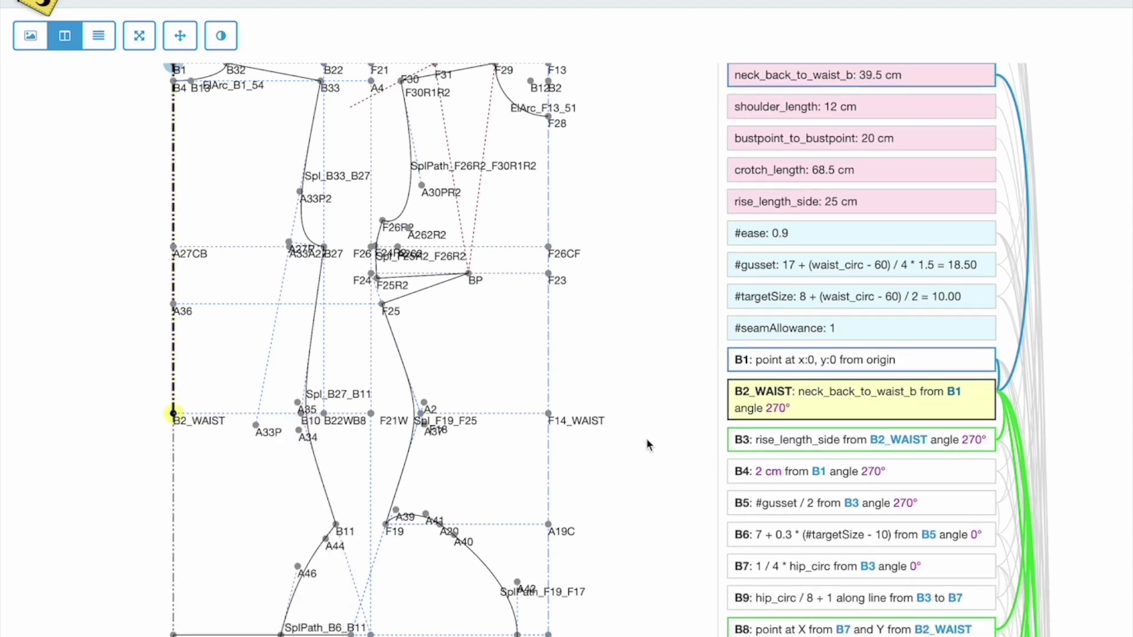
right_click(824, 413)
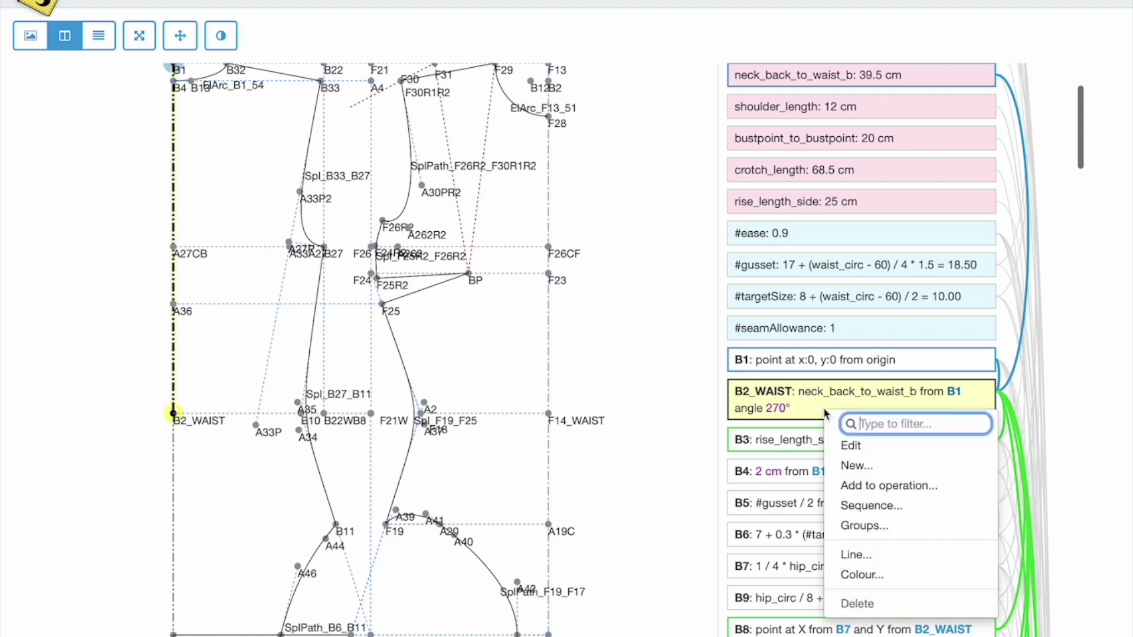
left_click(674, 467)
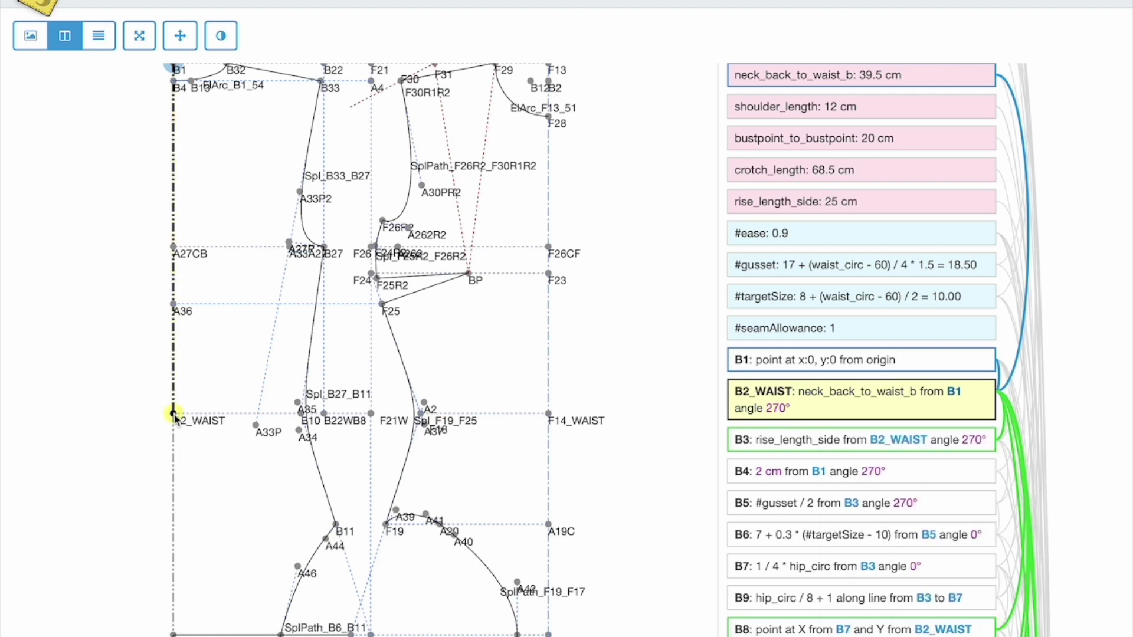
right_click(174, 414)
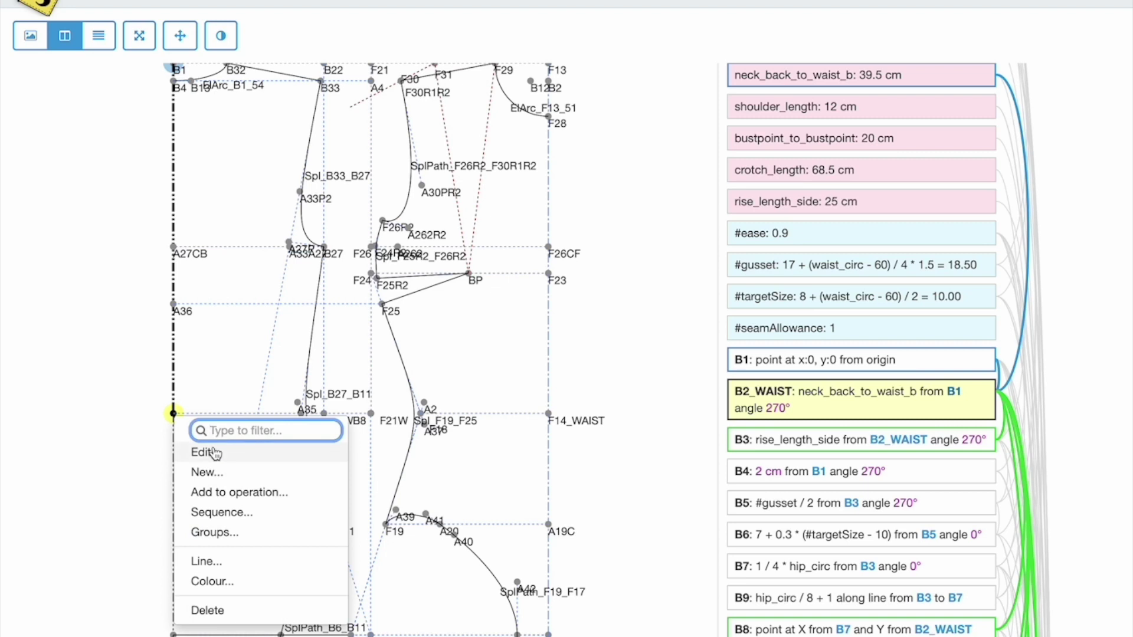
mouse_move(267, 497)
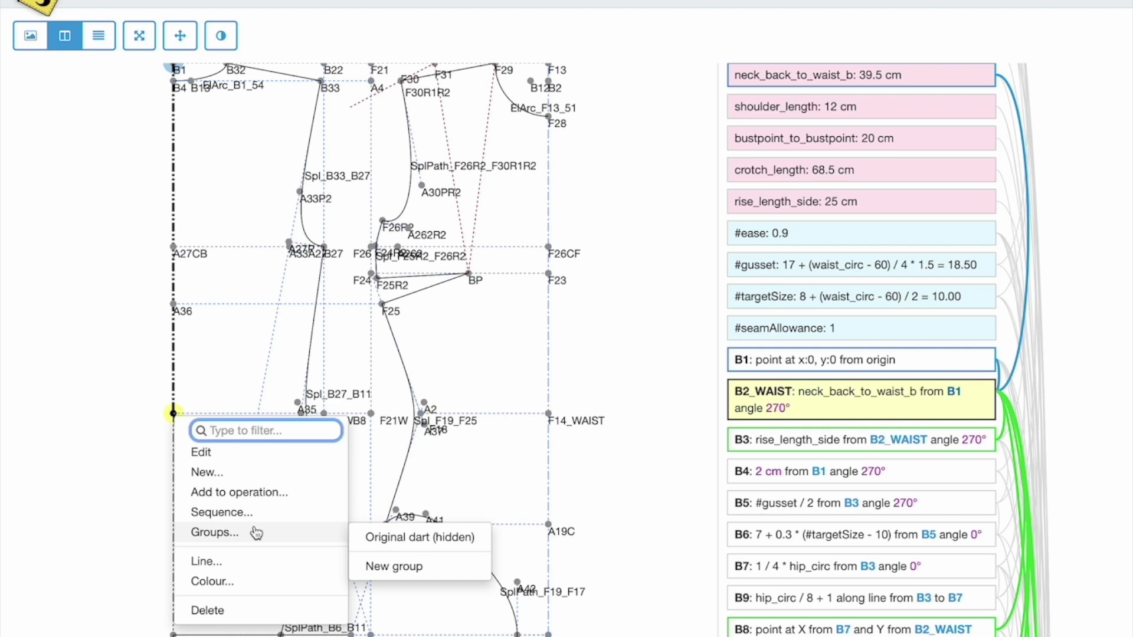
mouse_move(252, 563)
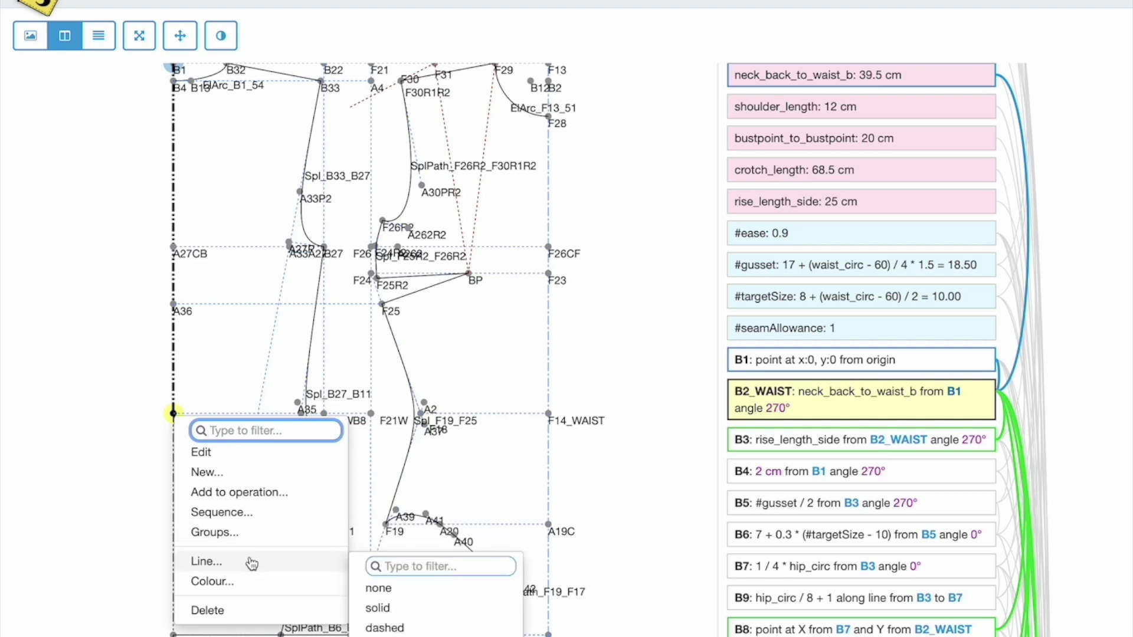
left_click(129, 549)
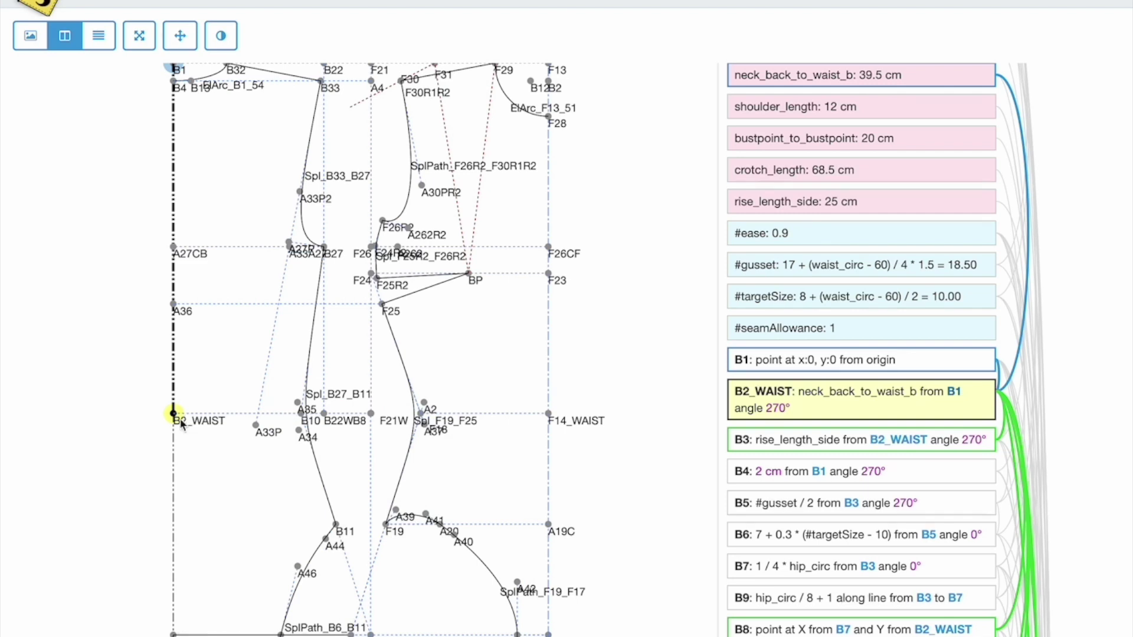
Try changing B3's type to point - line intersect, then cancel and close the B3 form.
right_click(175, 417)
left_click(224, 457)
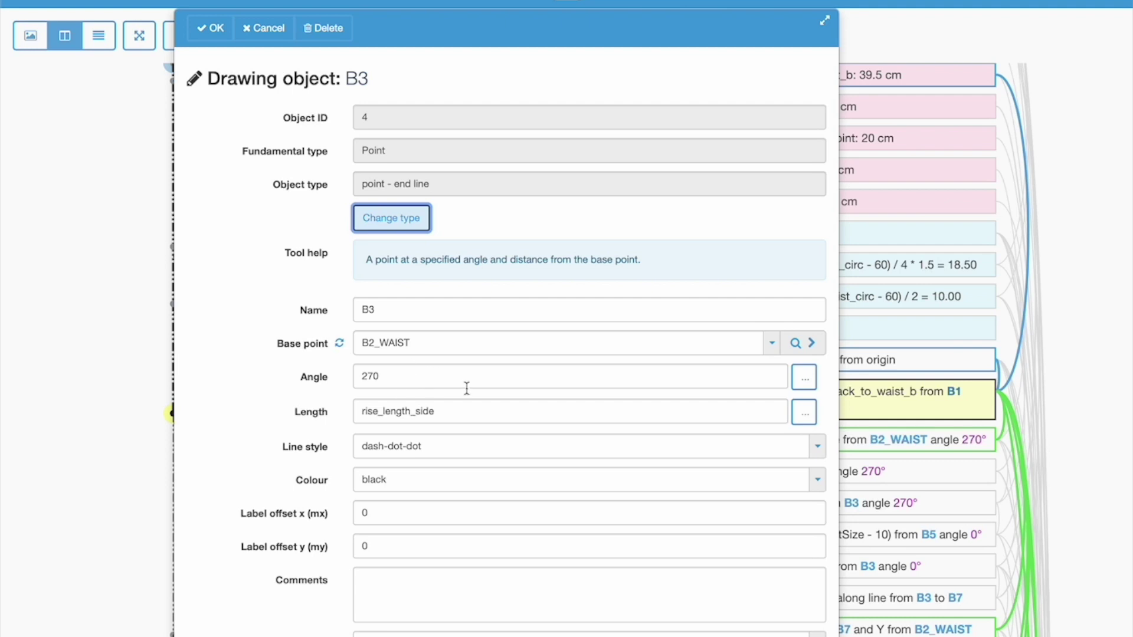
left_click(410, 232)
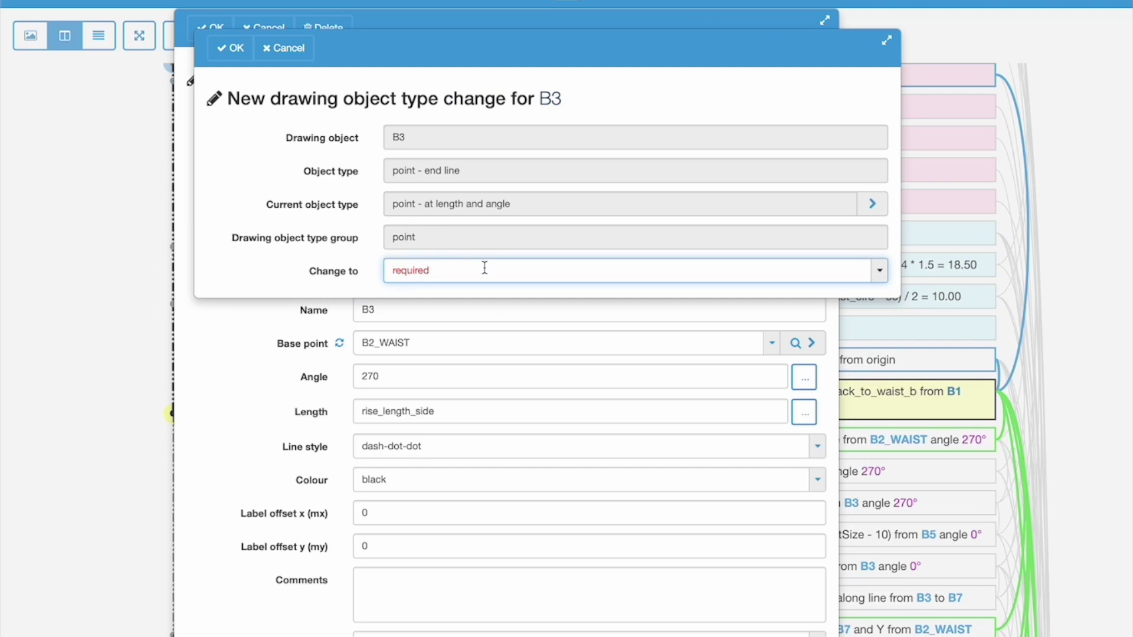
left_click(484, 267)
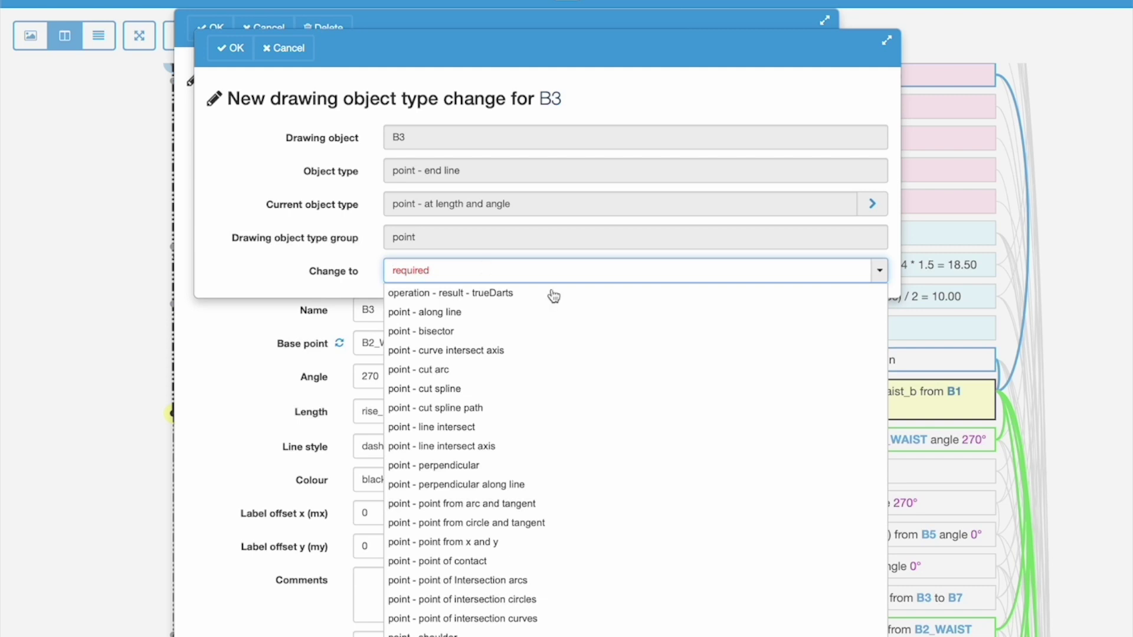
left_click(537, 427)
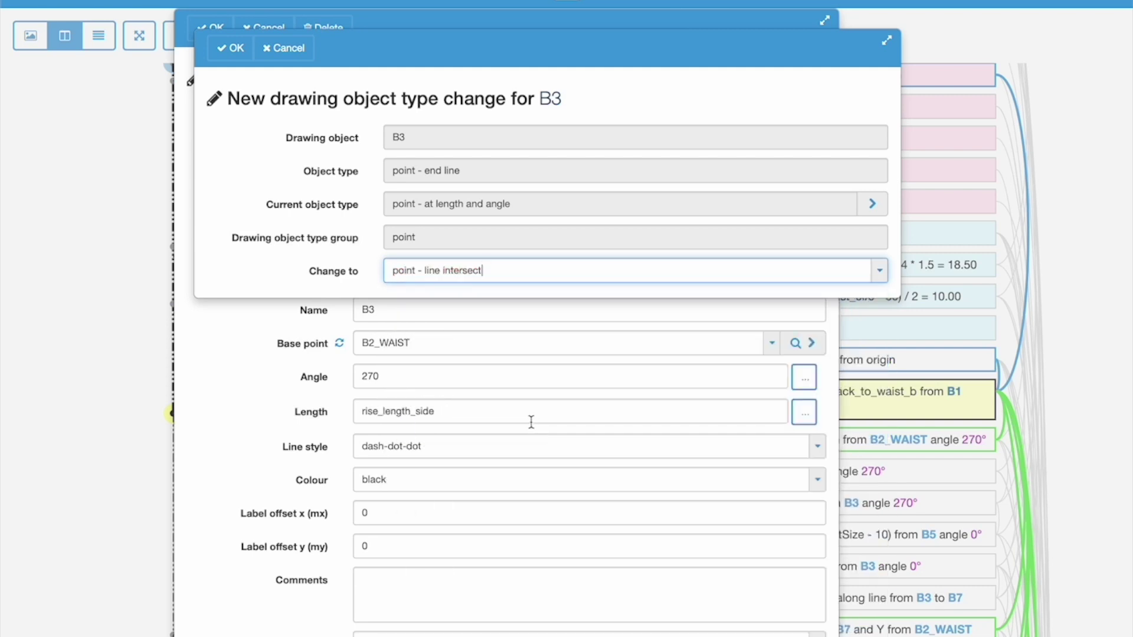
left_click(267, 48)
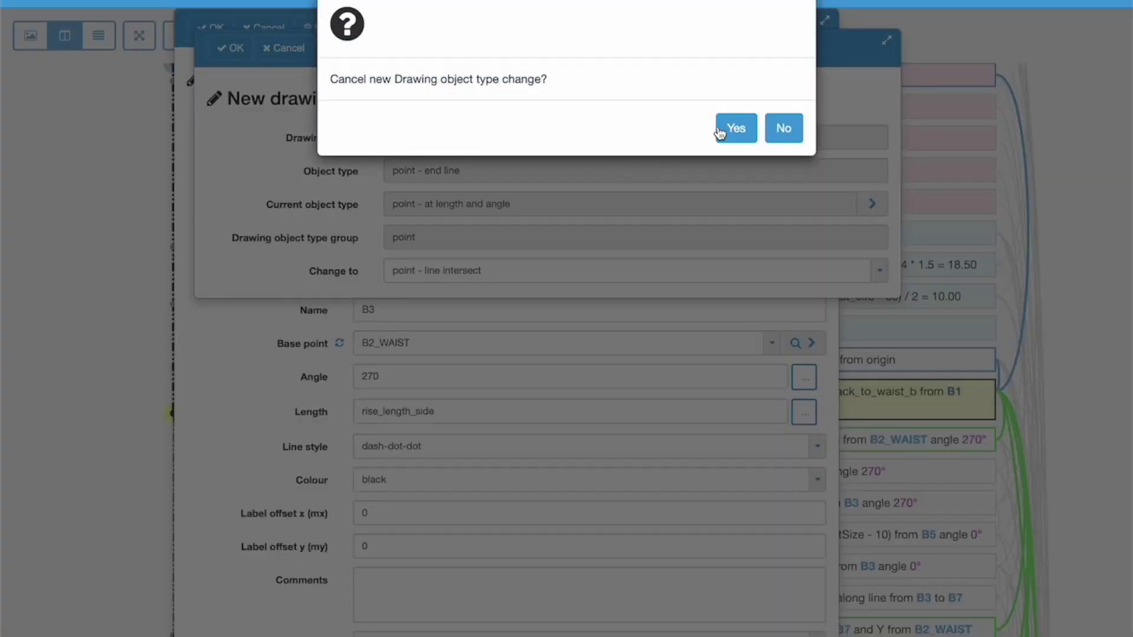
left_click(721, 128)
left_click(275, 33)
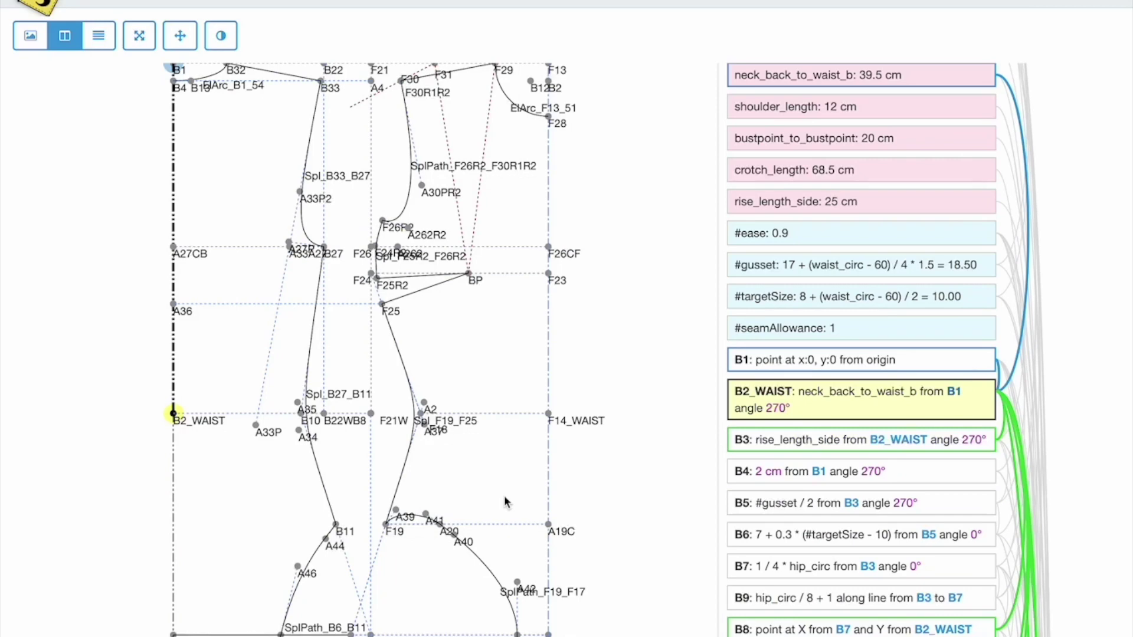
Zoom to the waist and start a 'point - curve intersect axis' from F14_WAIST.
scroll(504, 499, "up", 5)
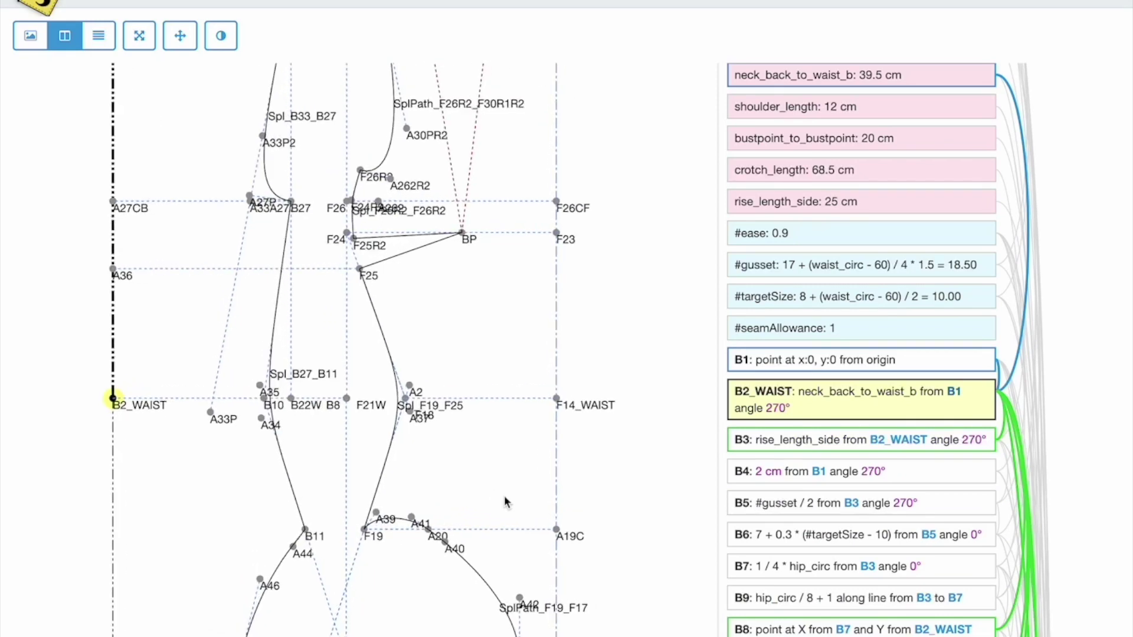
scroll(504, 498, "up", 3)
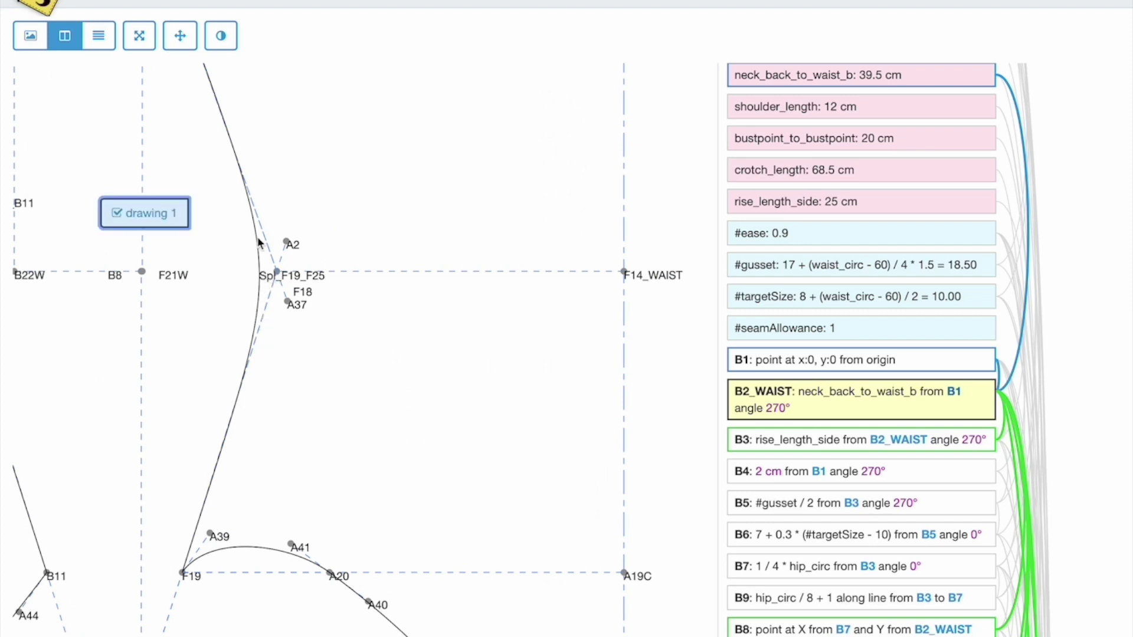
left_click(624, 273)
right_click(624, 273)
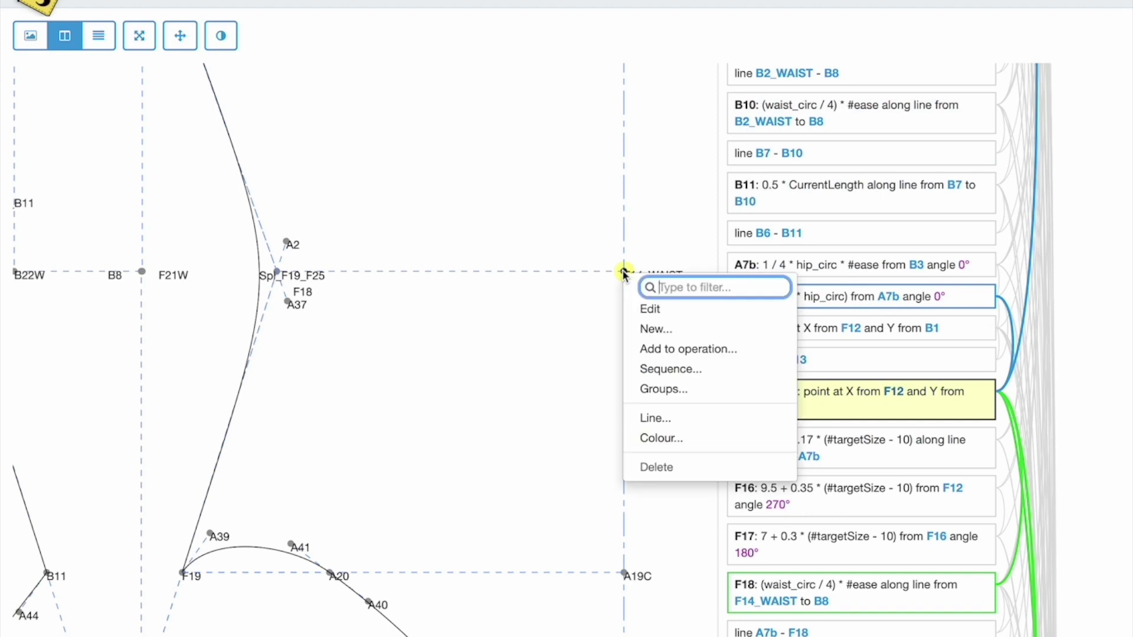
mouse_move(653, 328)
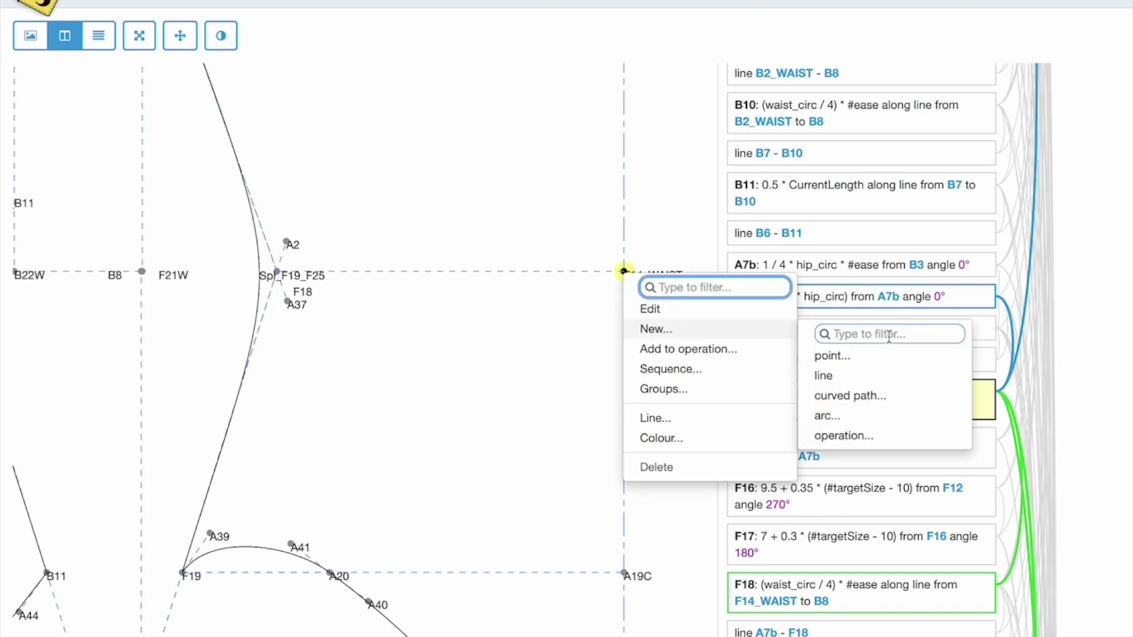
mouse_move(874, 363)
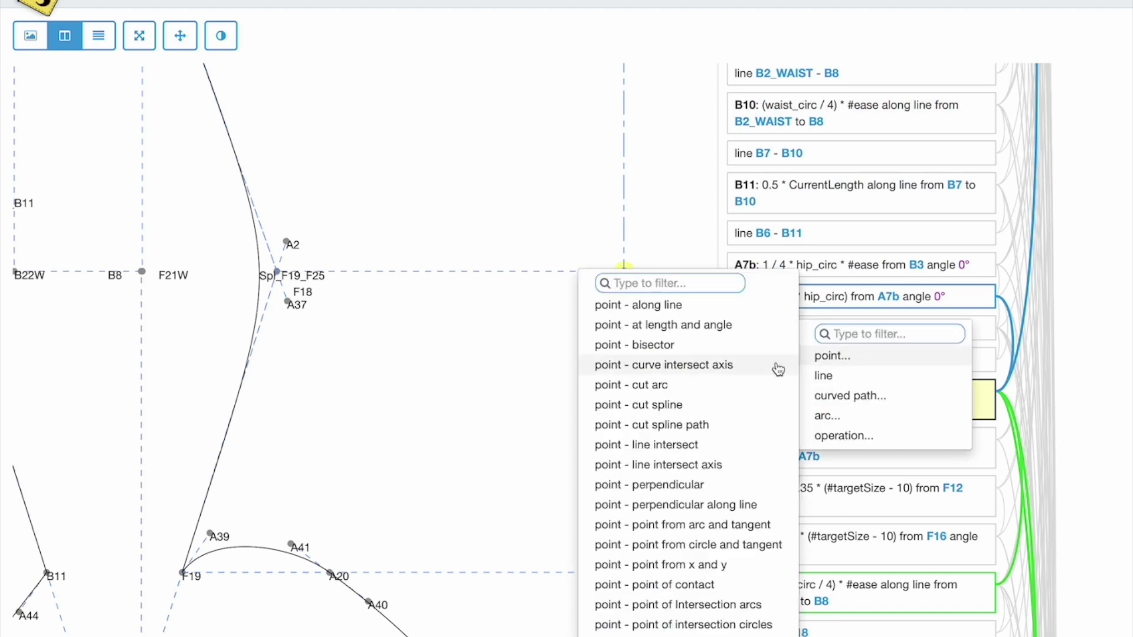
left_click(758, 365)
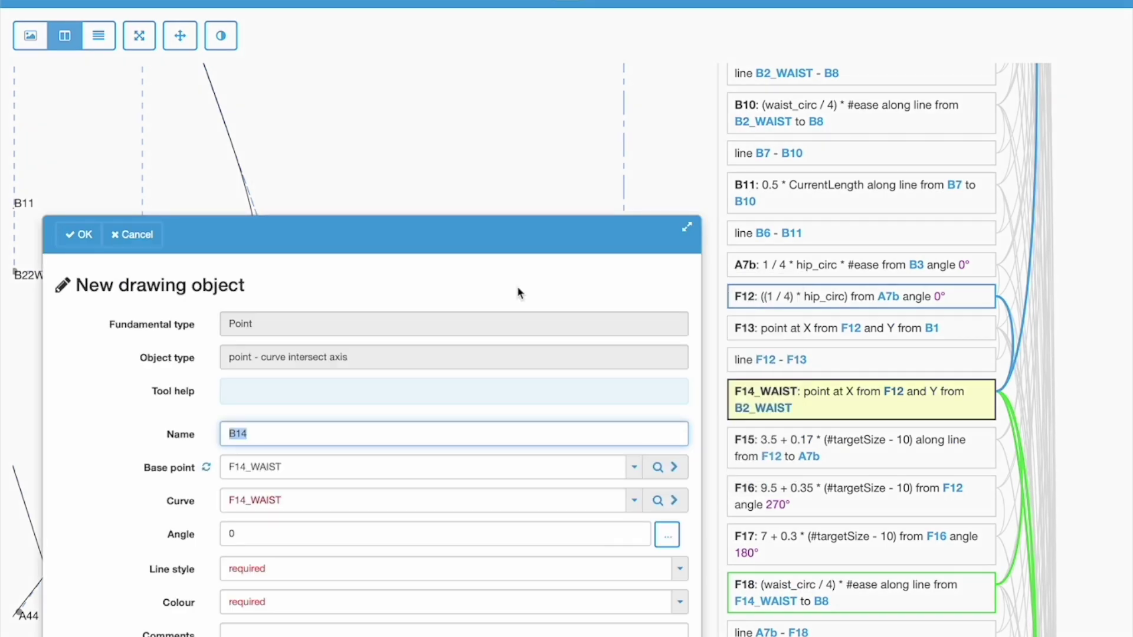
Keep base point F14_WAIST, set the curve to Spl_F19_F25 and the angle to 180.
left_click_drag(400, 248, 683, 136)
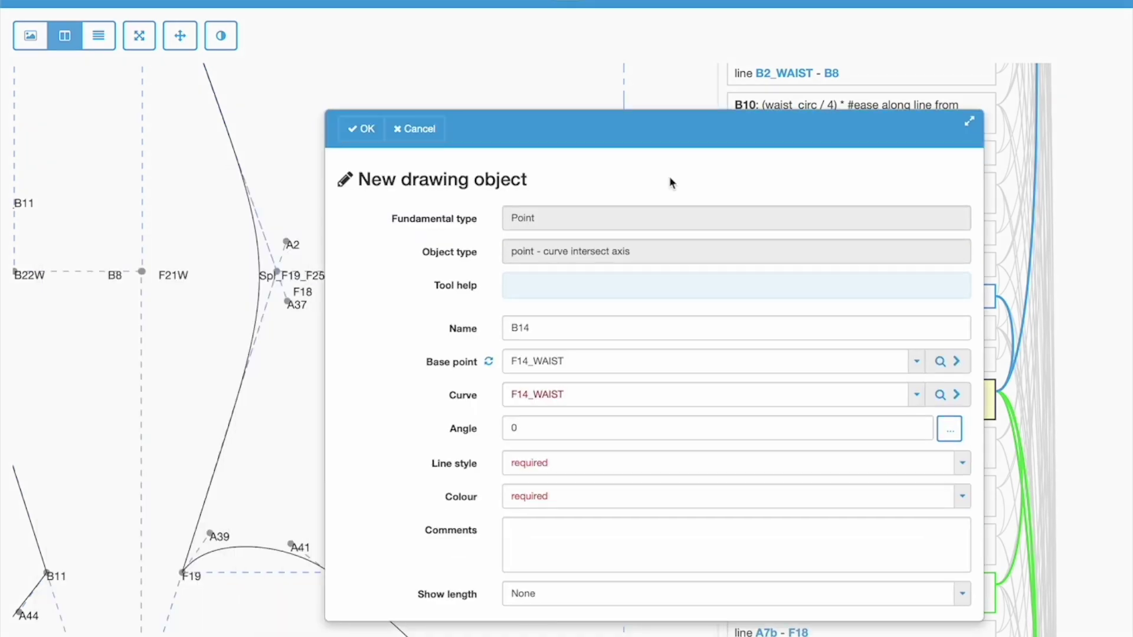
left_click(588, 360)
left_click(407, 391)
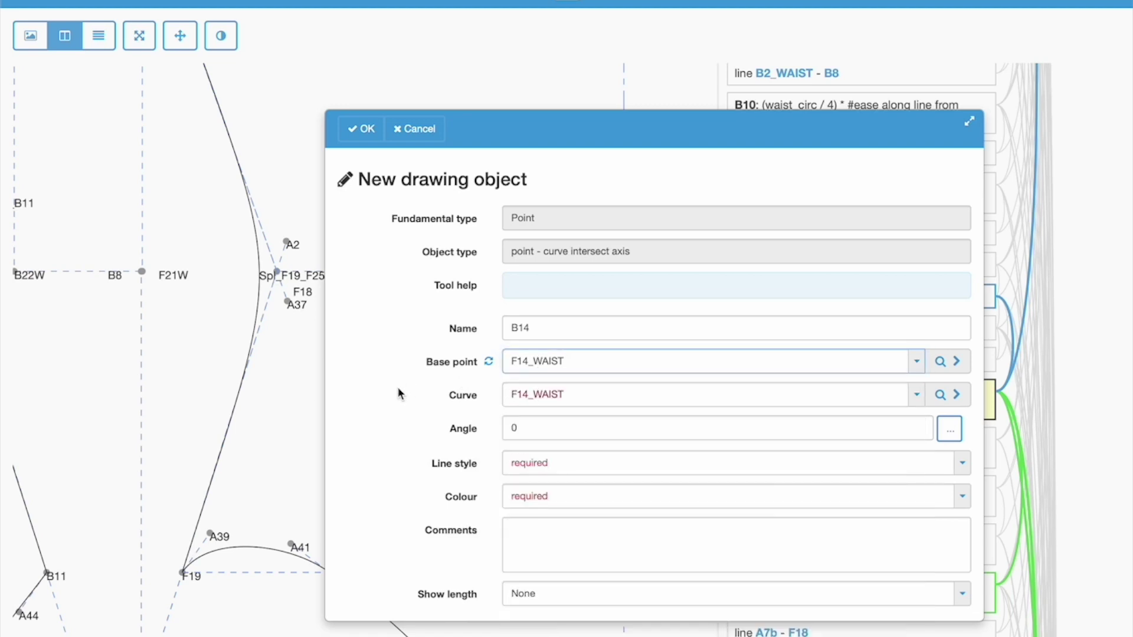
left_click(600, 392)
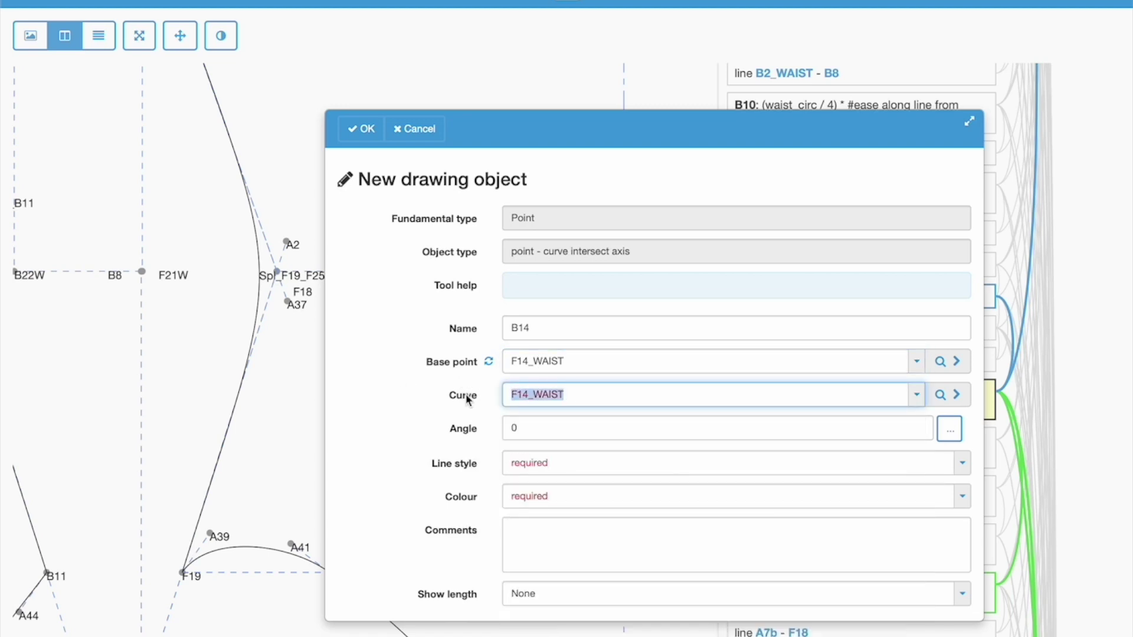
type("spl")
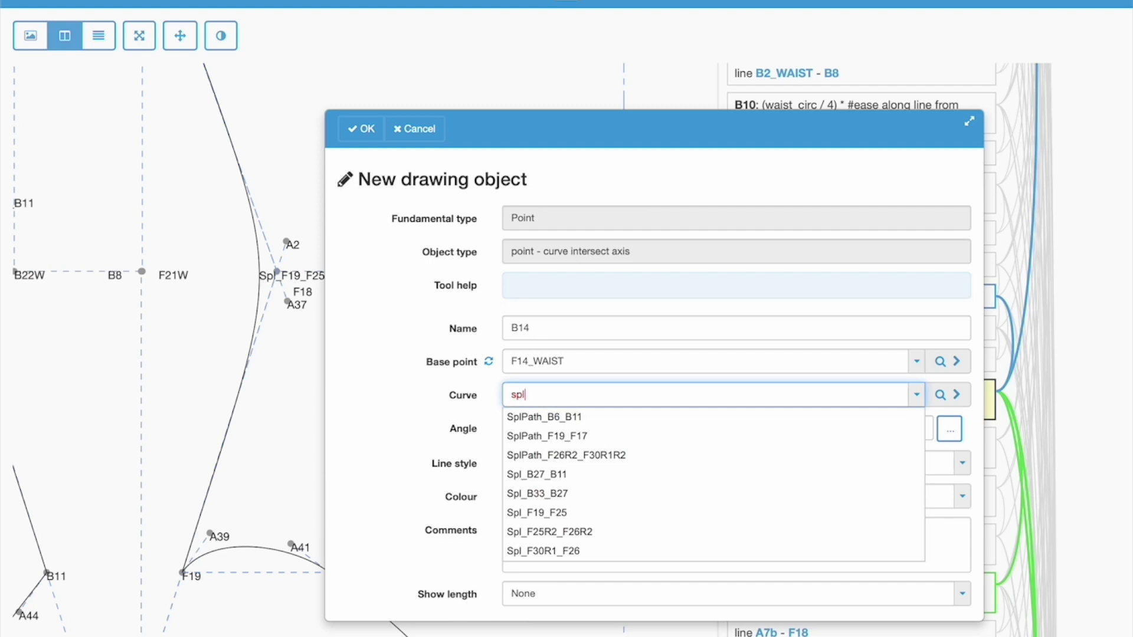
type("_F19")
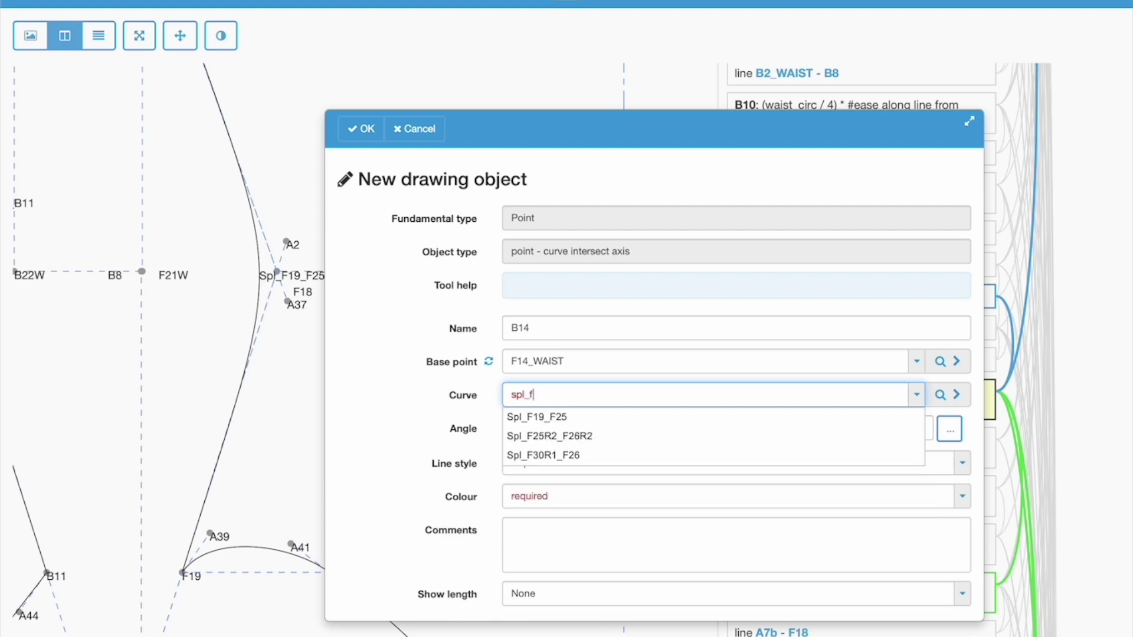
left_click(577, 420)
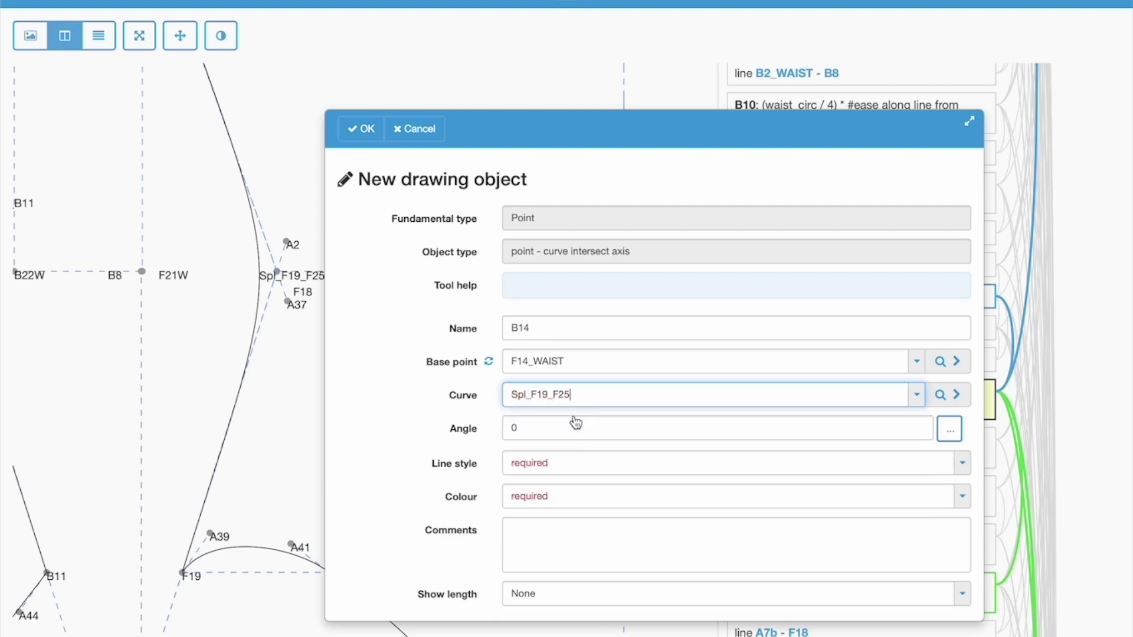
left_click(547, 429)
type("180")
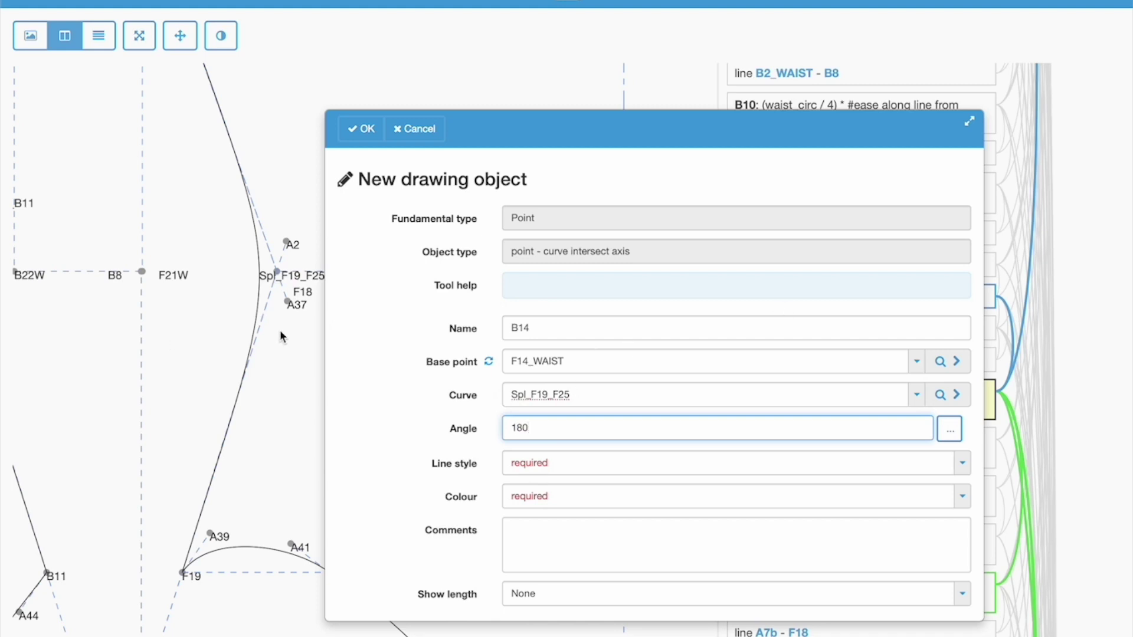
Set line style dotted and colour cornflowerblue, then create point B14.
left_click(576, 460)
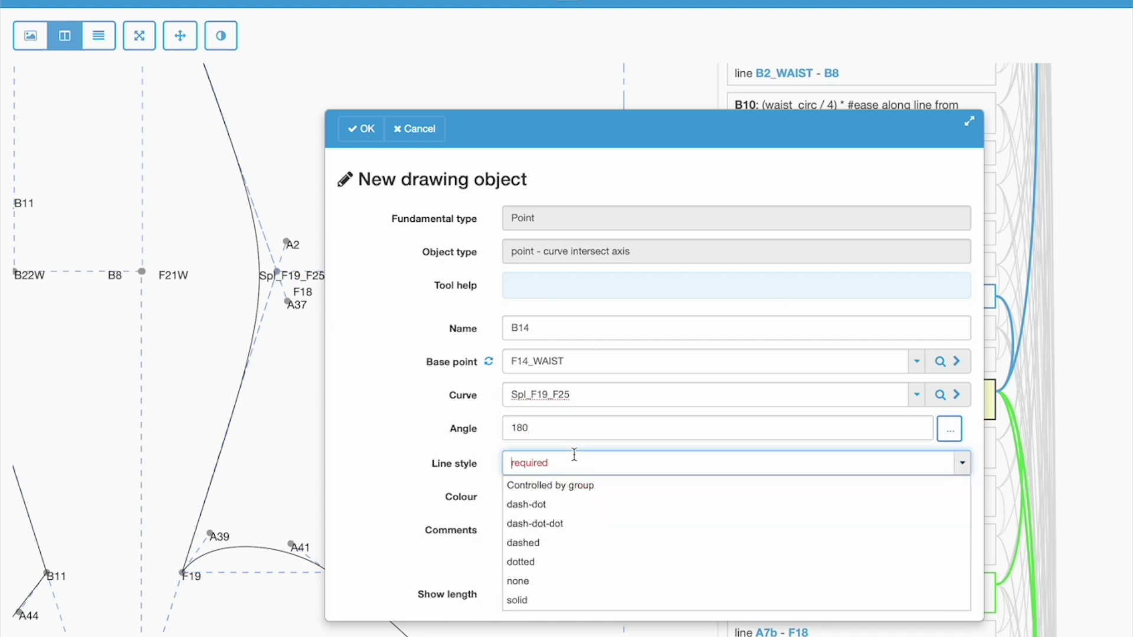
left_click(587, 561)
left_click(559, 498)
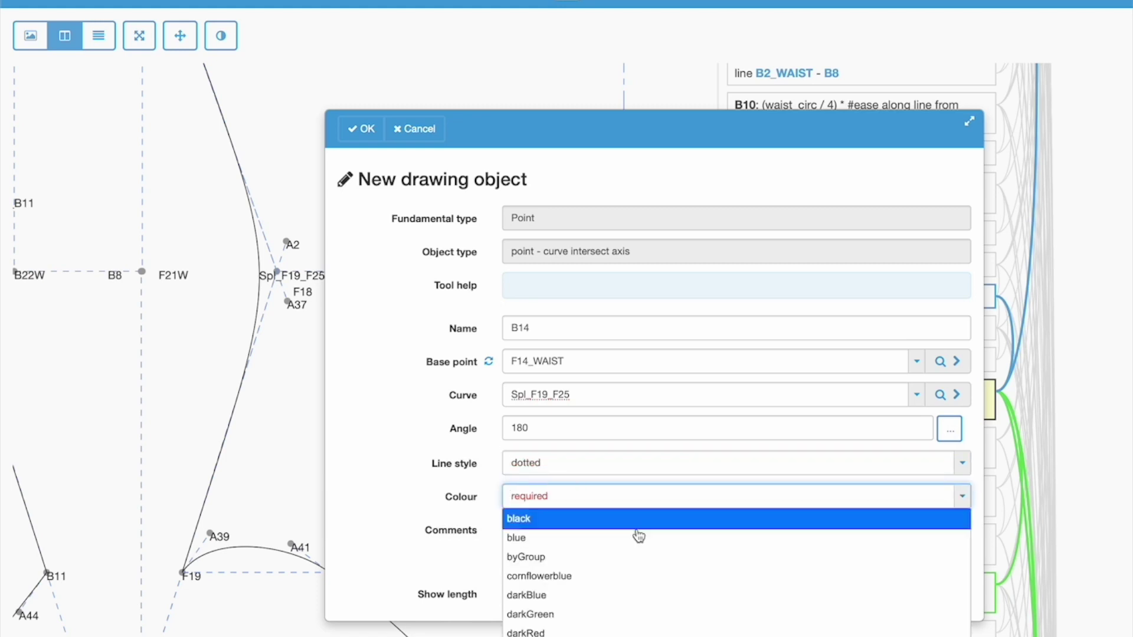
left_click(600, 576)
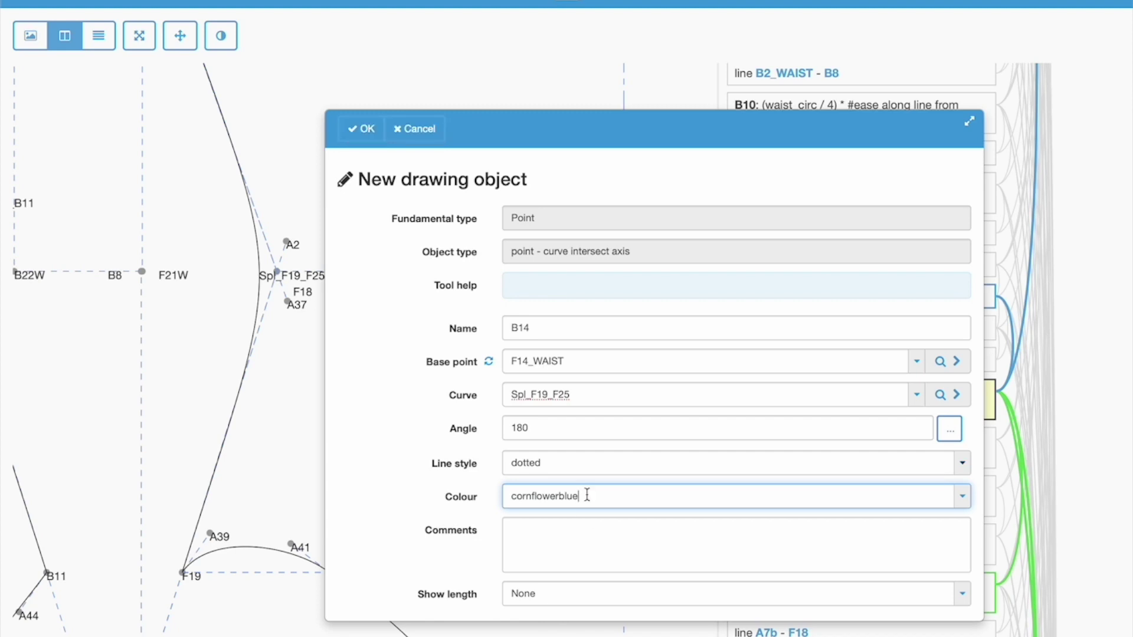
left_click(358, 134)
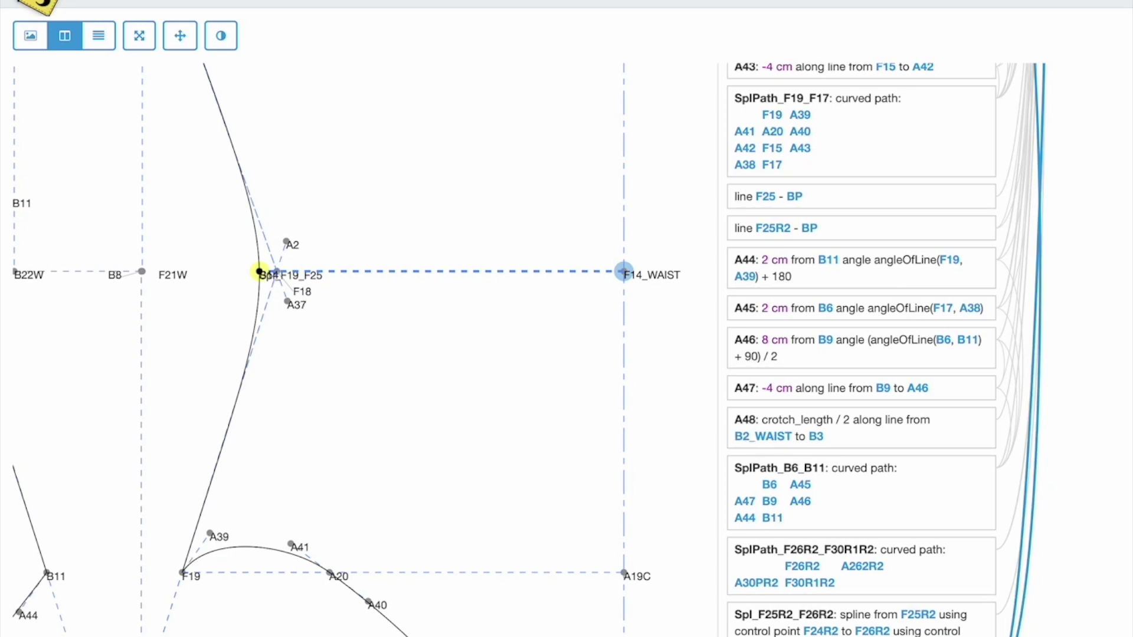
Move B14 as early as possible in the sequence, right after Spl_F19_F25, and exit full screen.
right_click(792, 545)
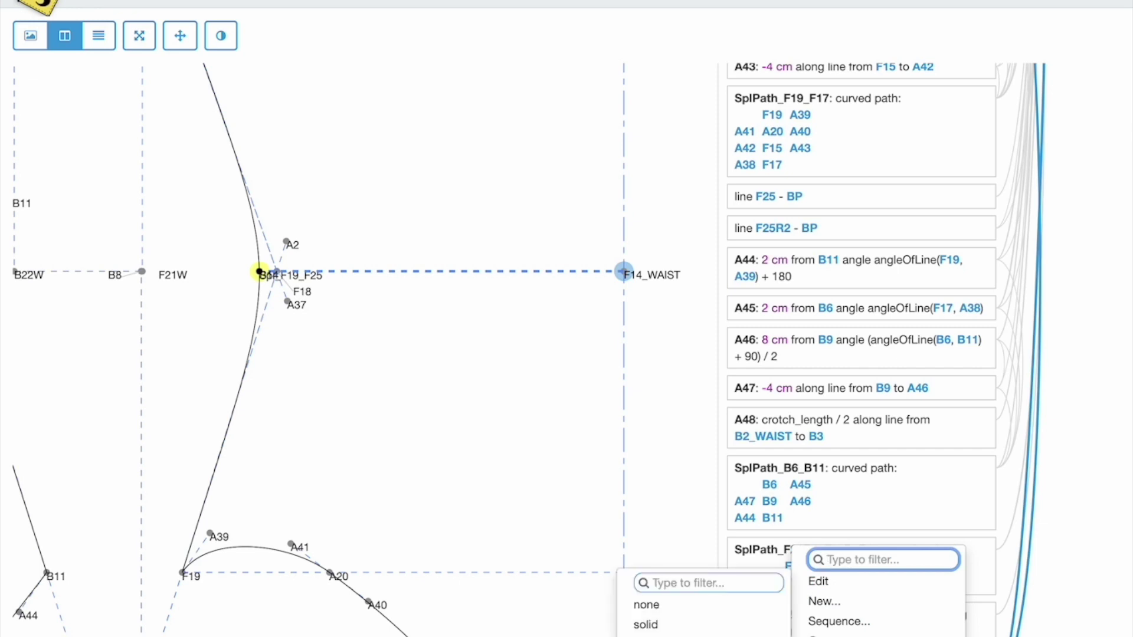
mouse_move(831, 630)
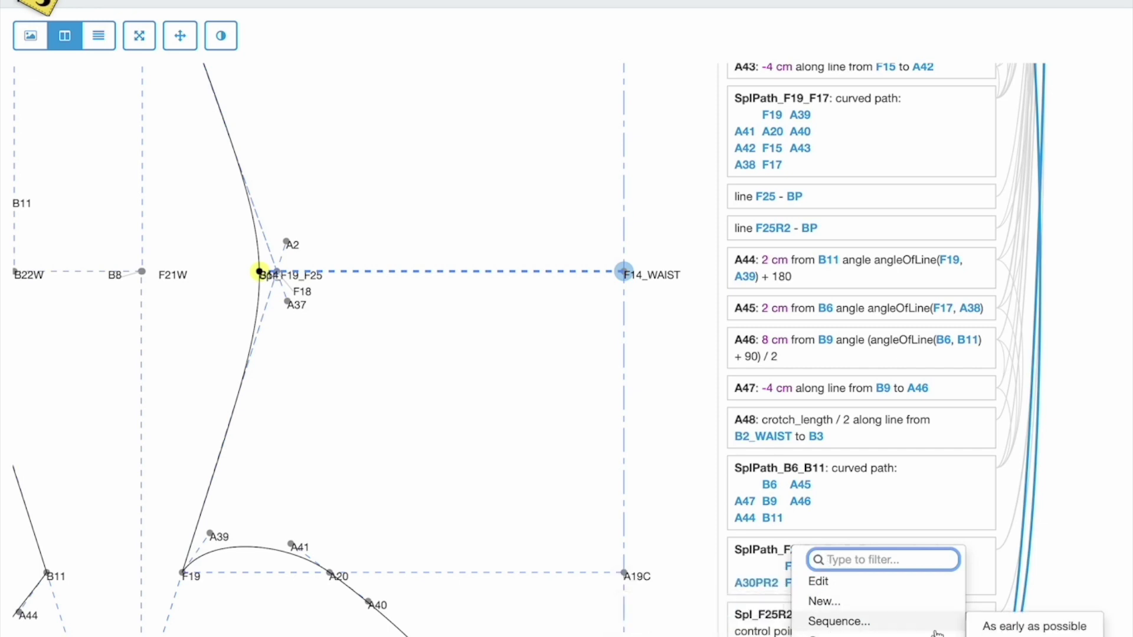
left_click(989, 629)
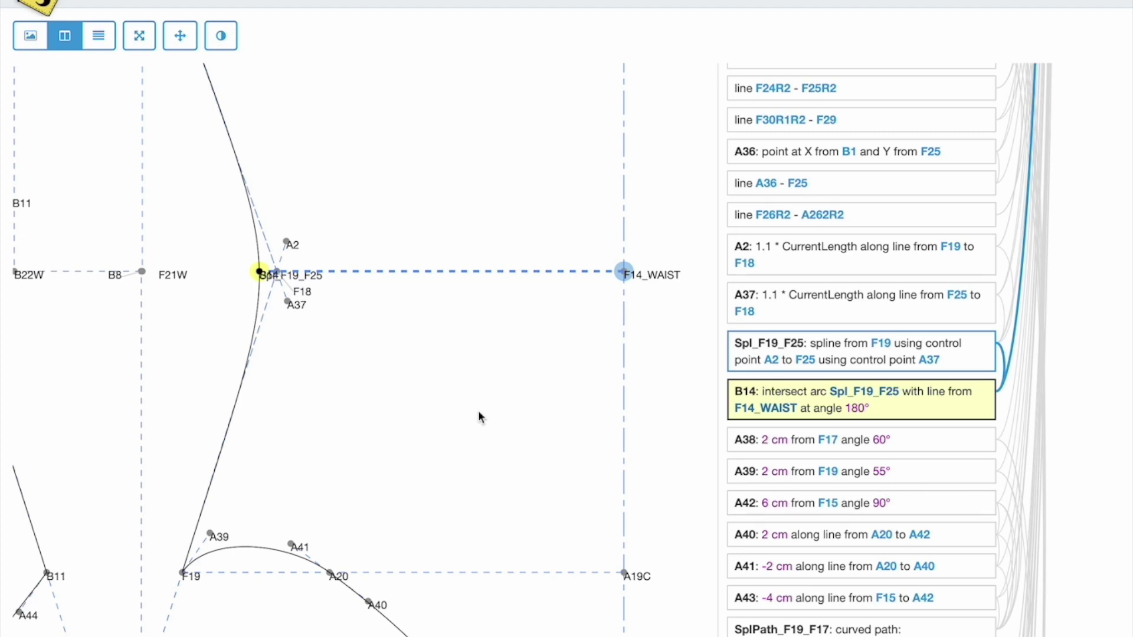
left_click(139, 35)
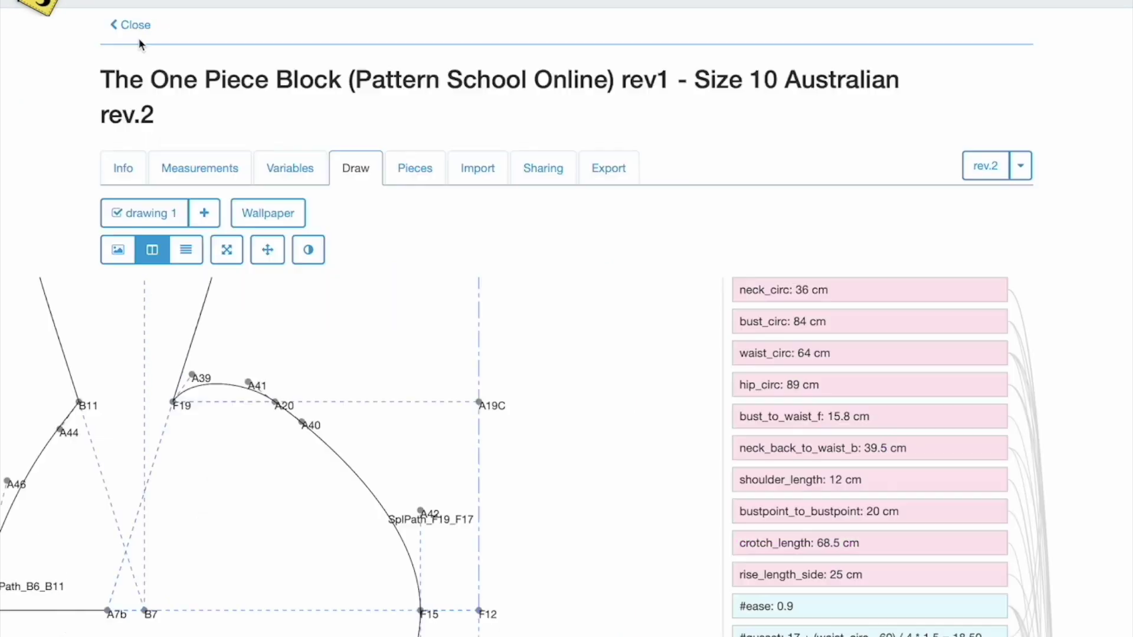
Open the front piece from the Pieces list and start a new main path node.
scroll(294, 413, "down", 3)
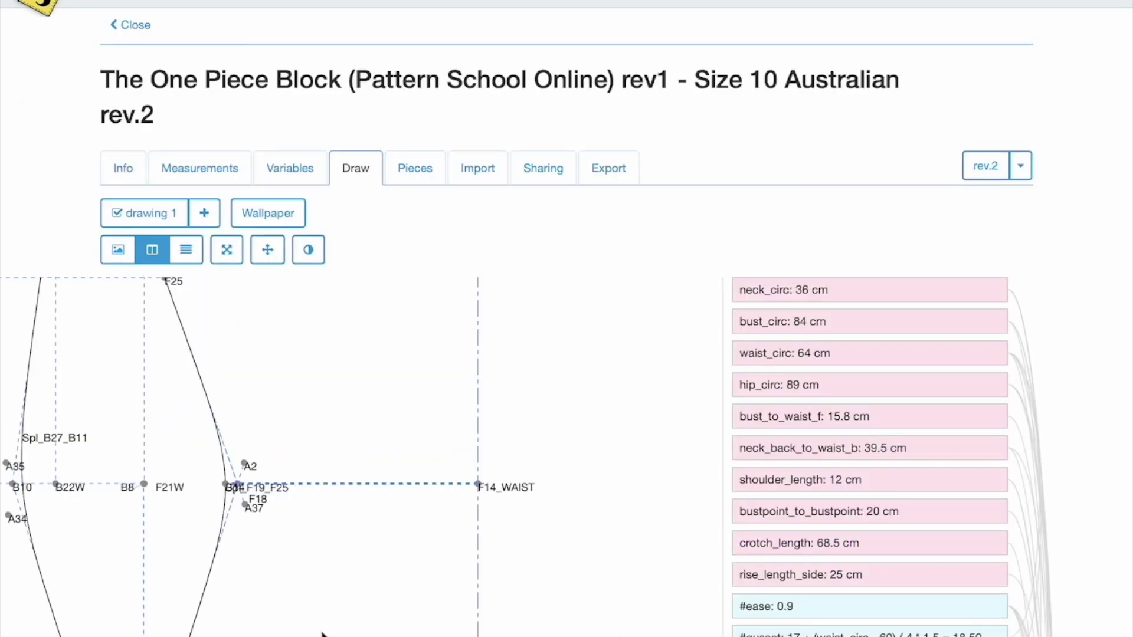
left_click(417, 175)
left_click(438, 278)
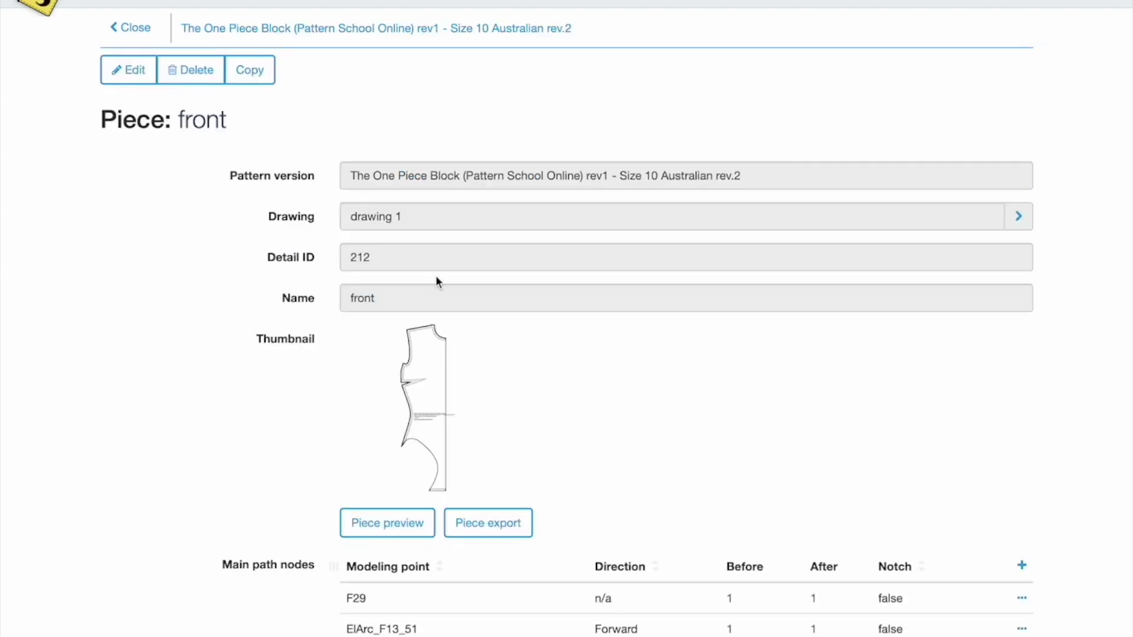
scroll(450, 559, "down", 7)
scroll(450, 558, "down", 5)
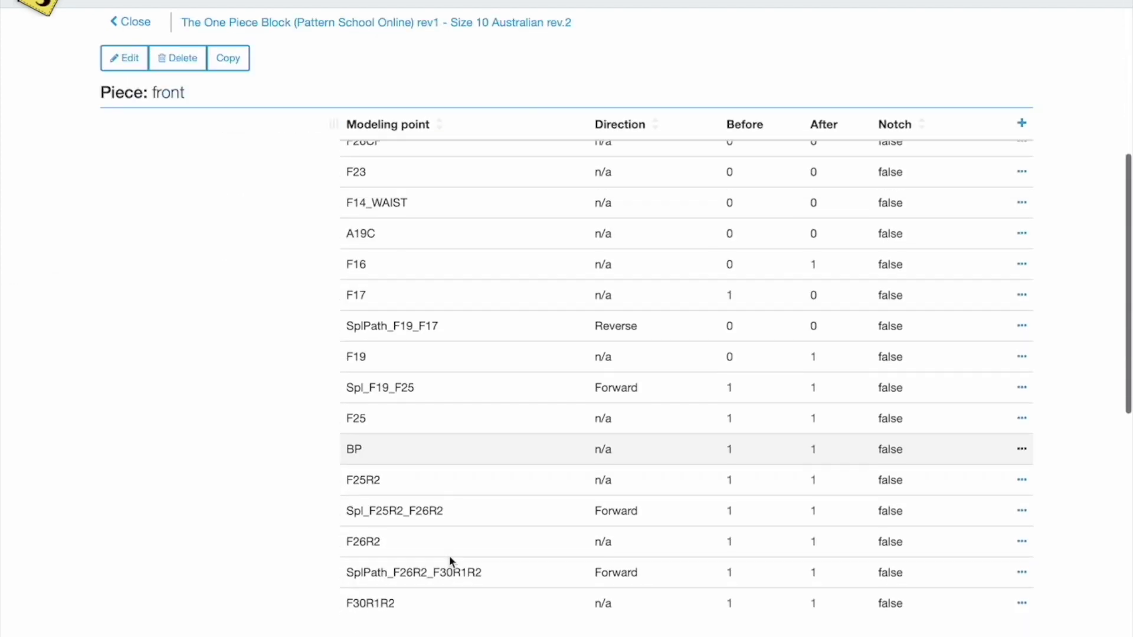
scroll(449, 561, "up", 1)
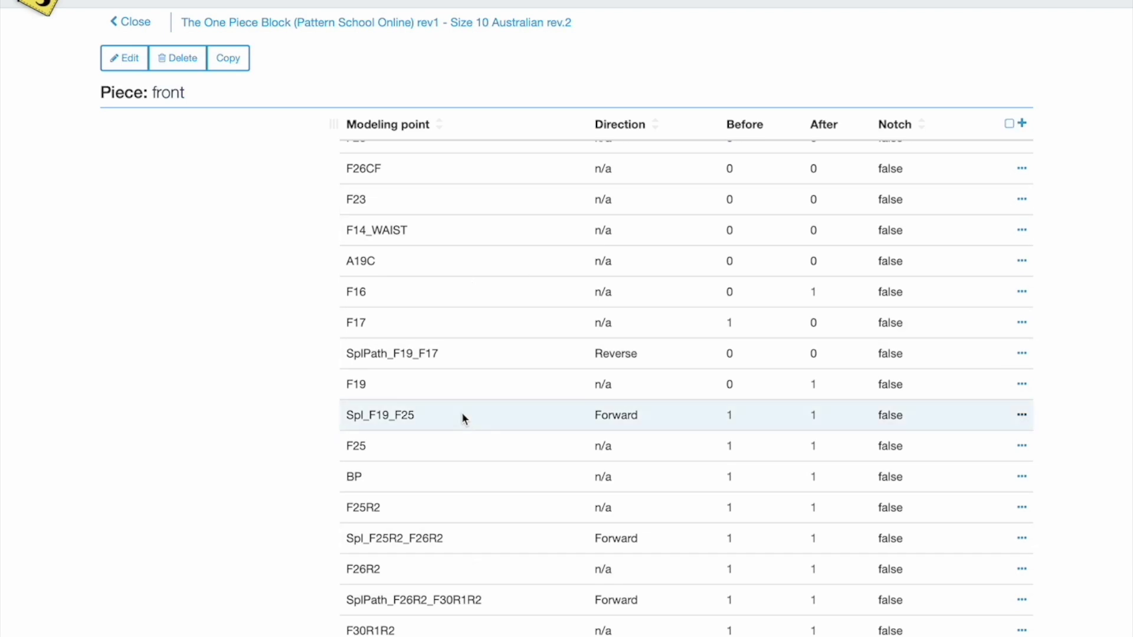
left_click(1019, 127)
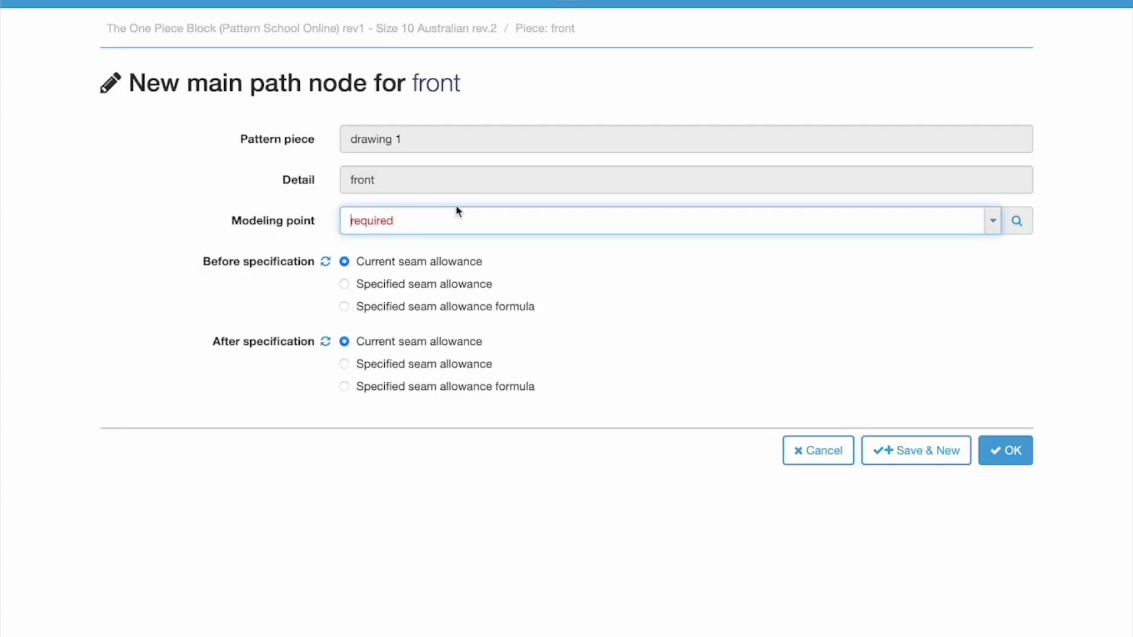
Add B14 as a main path node on the front piece.
type("Spl")
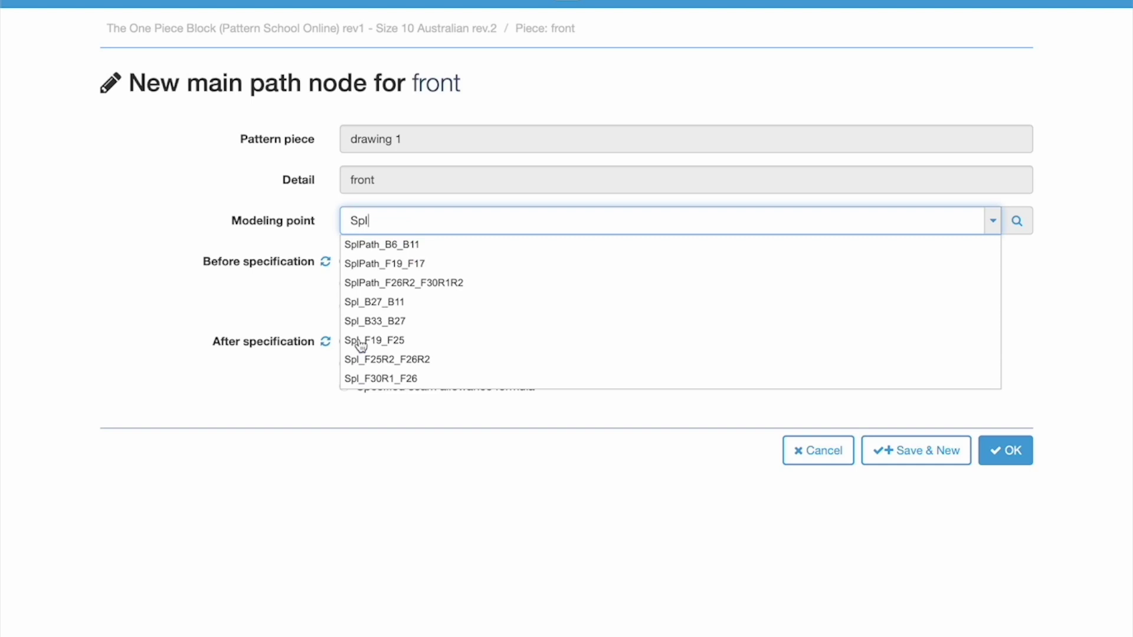
key("BackSpace")
key("BackSpace")
key("BackSpace")
type("B14")
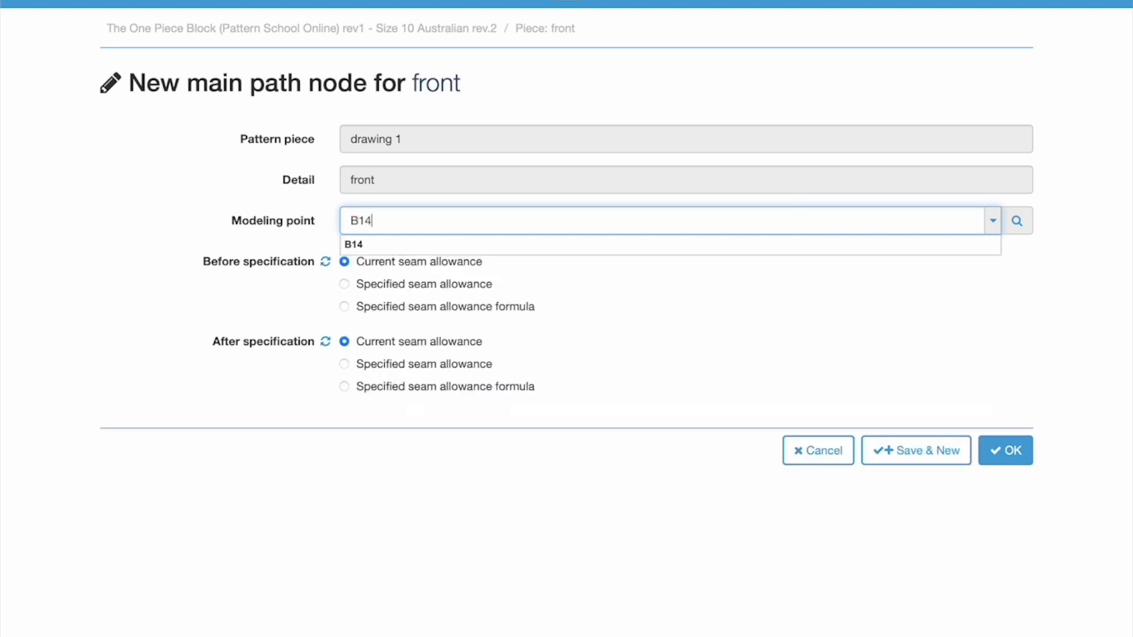
left_click(419, 245)
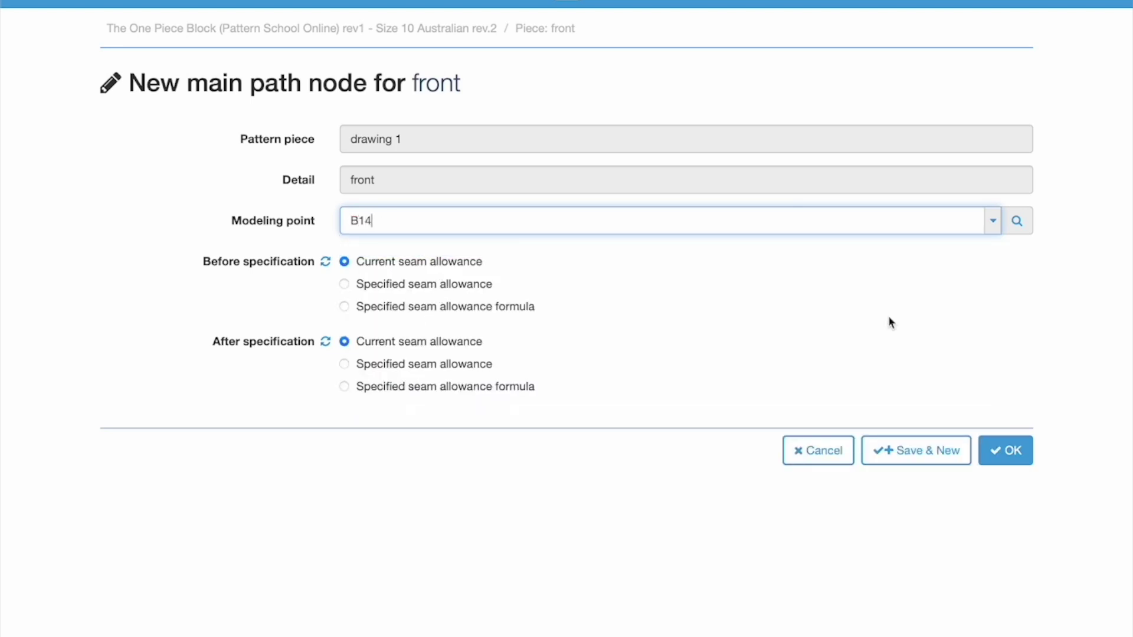
left_click(899, 452)
Add Spl_F19_F25 as another main path node and return to the piece.
left_click(450, 228)
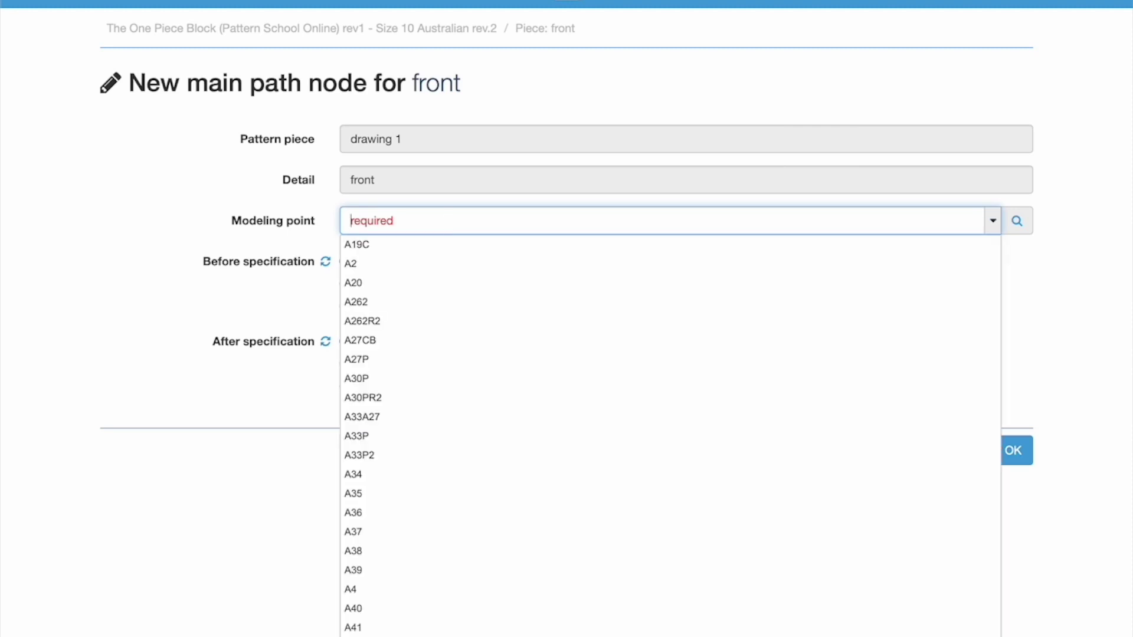
type("Spl")
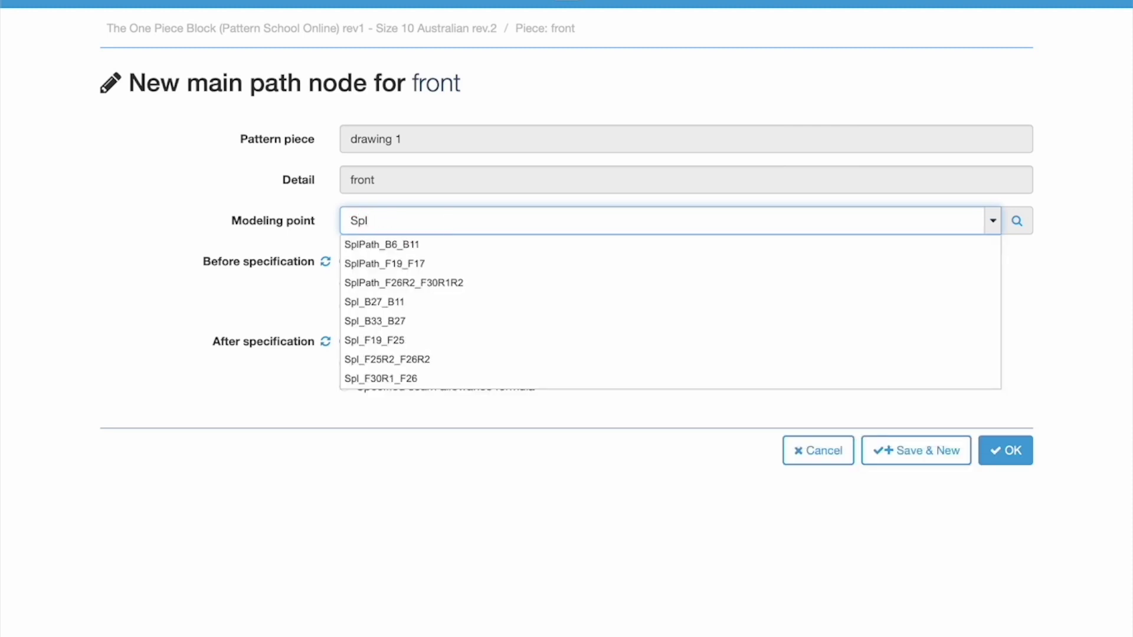
type("_f")
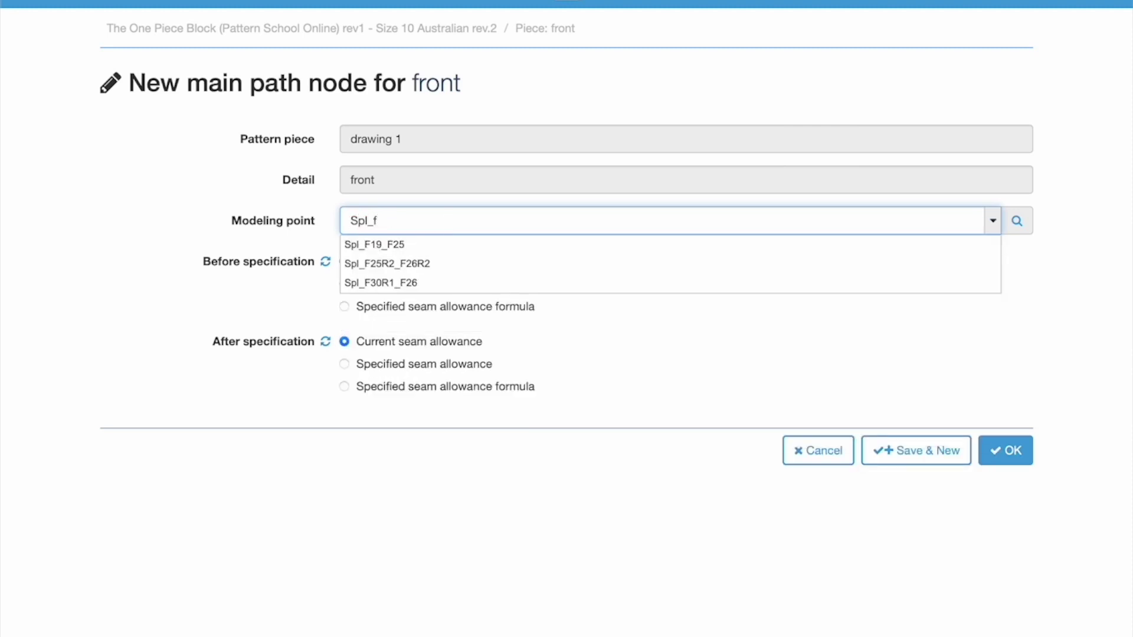
left_click(384, 244)
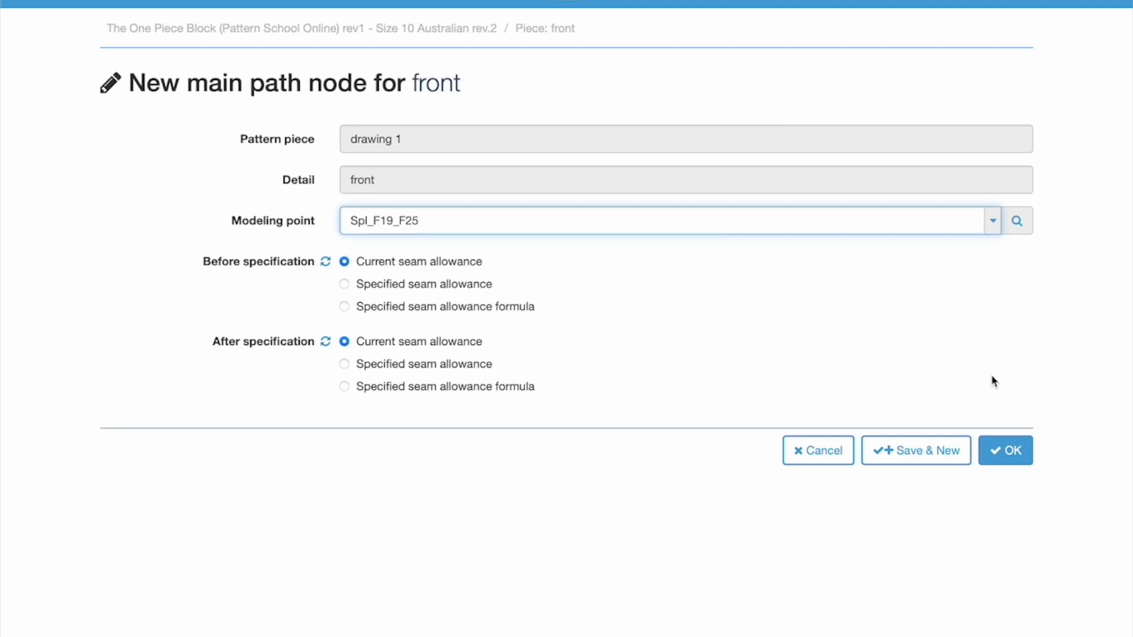
left_click(1005, 450)
In the 21-record node list, drag B14 and then a second Spl_F19_F25 below Spl_F19_F25.
scroll(660, 631, "down", 15)
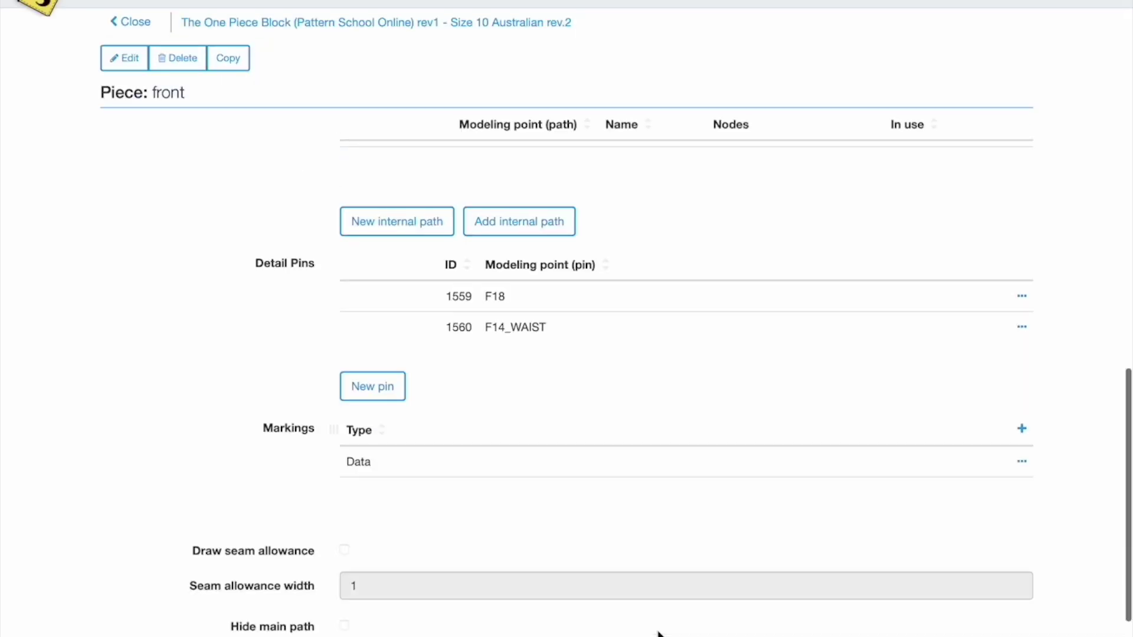
scroll(658, 632, "up", 4)
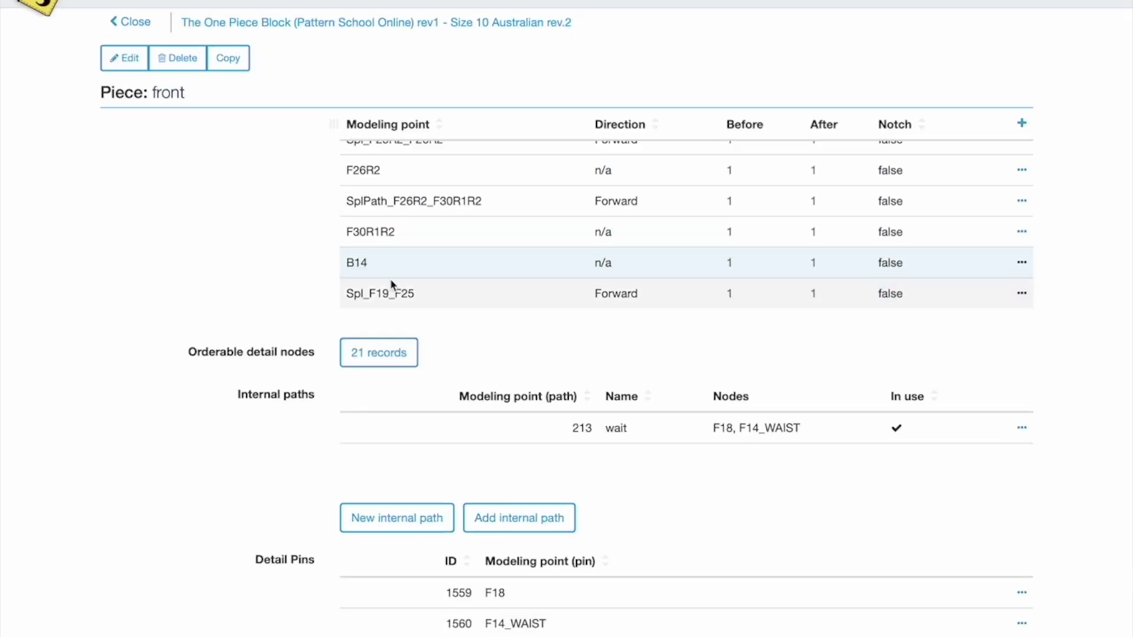
left_click(397, 352)
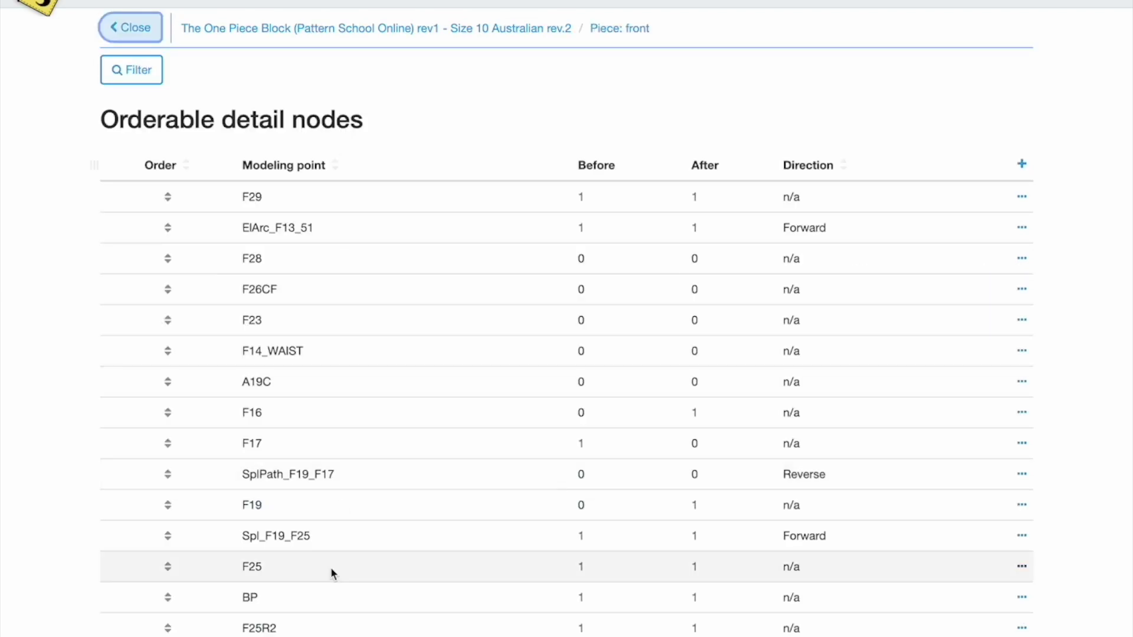
scroll(330, 531, "down", 2)
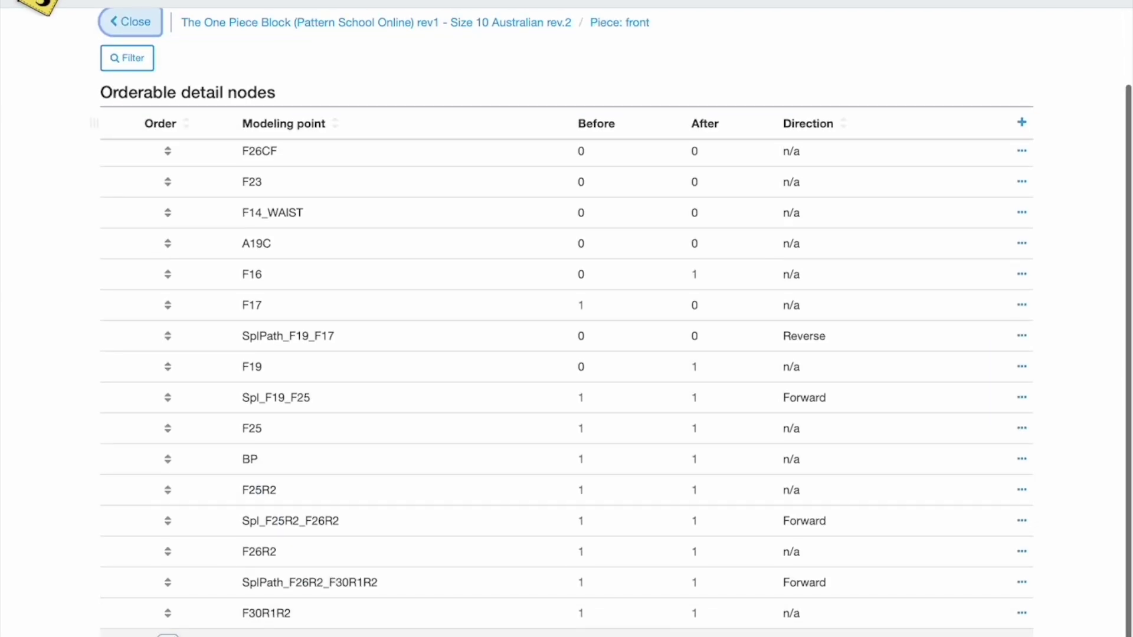
left_click_drag(167, 634, 194, 409)
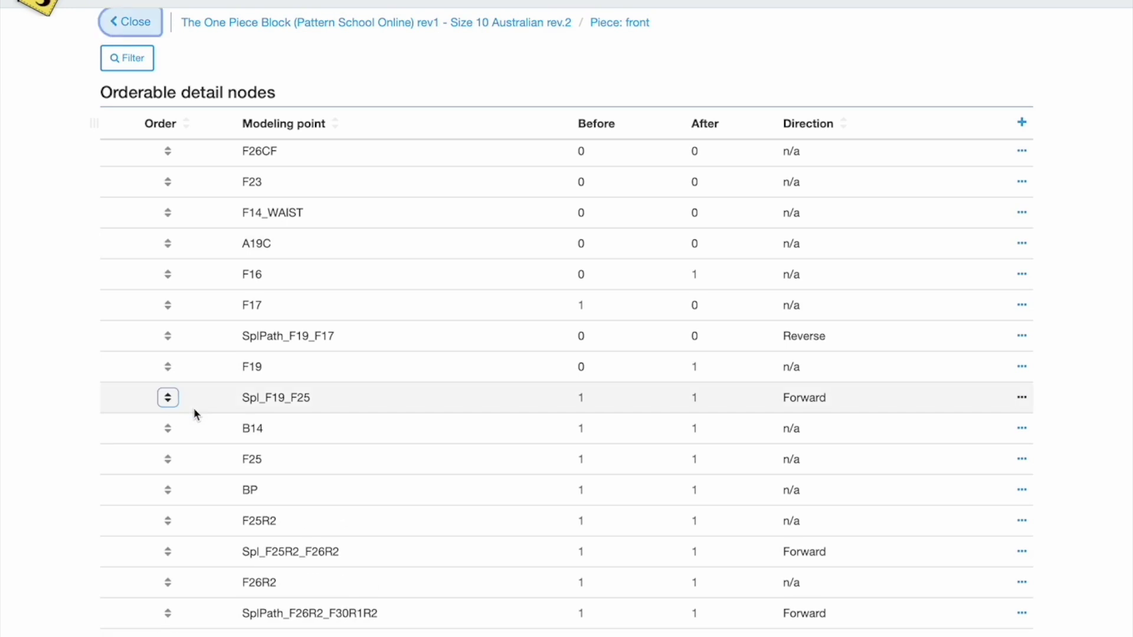
left_click_drag(168, 635, 167, 458)
scroll(214, 151, "up", 3)
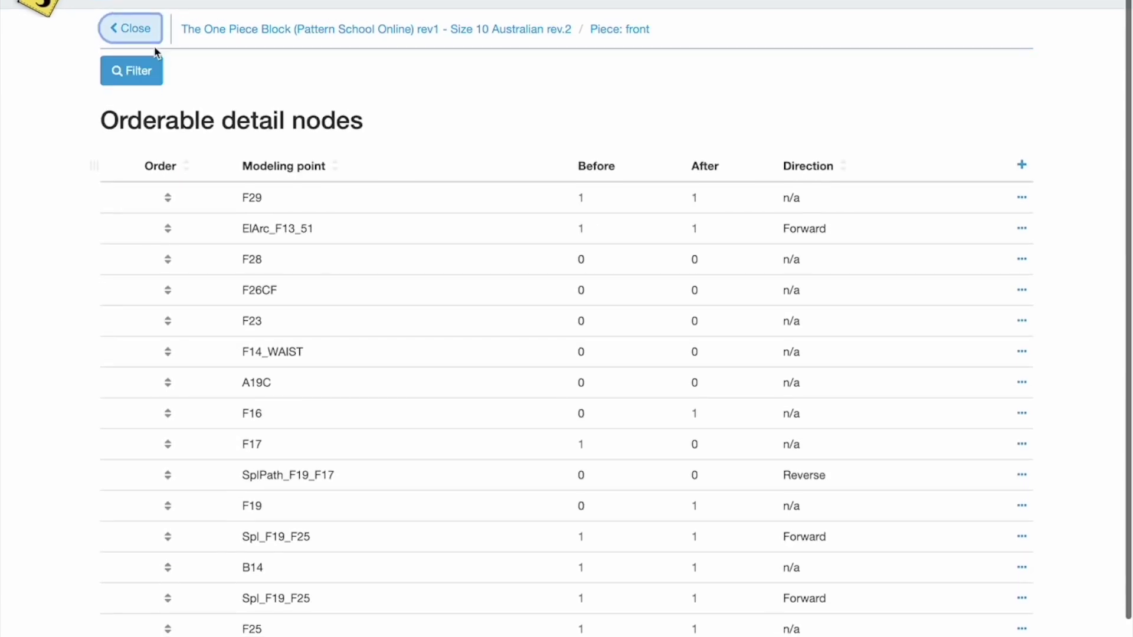
left_click(147, 27)
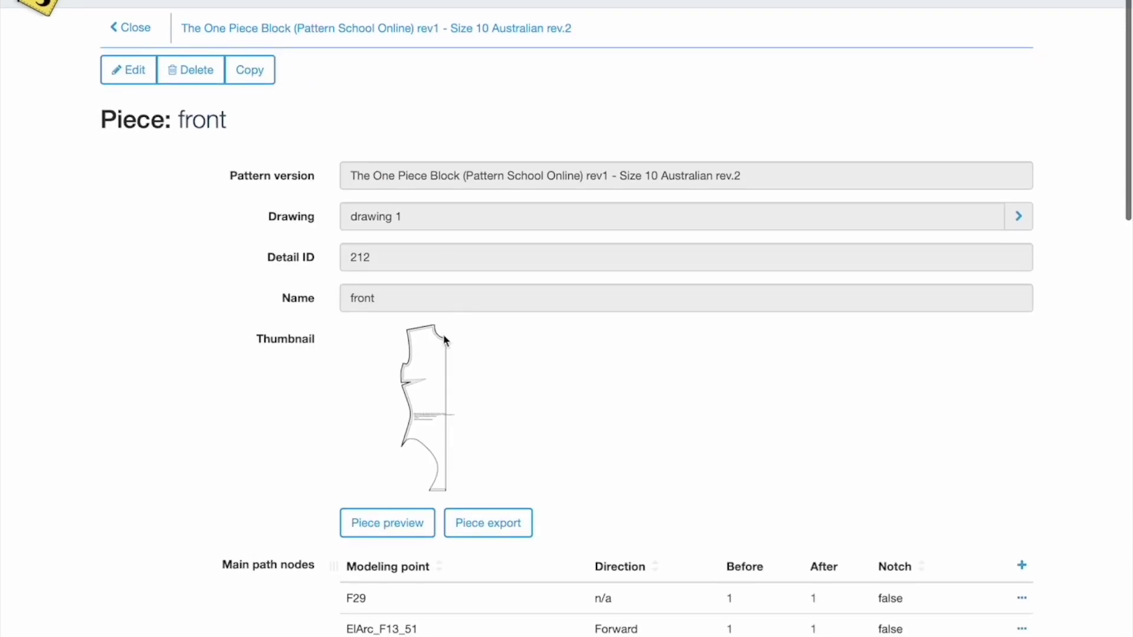
Preview the front pattern piece, then close the preview.
left_click(422, 531)
scroll(504, 419, "up", 5)
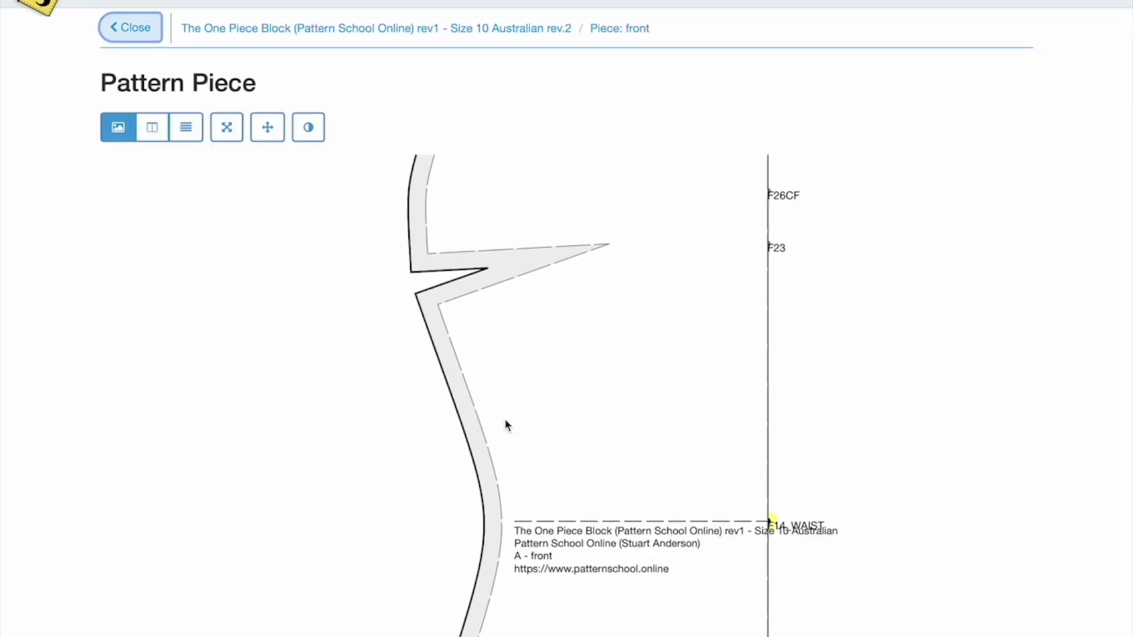
scroll(504, 419, "up", 4)
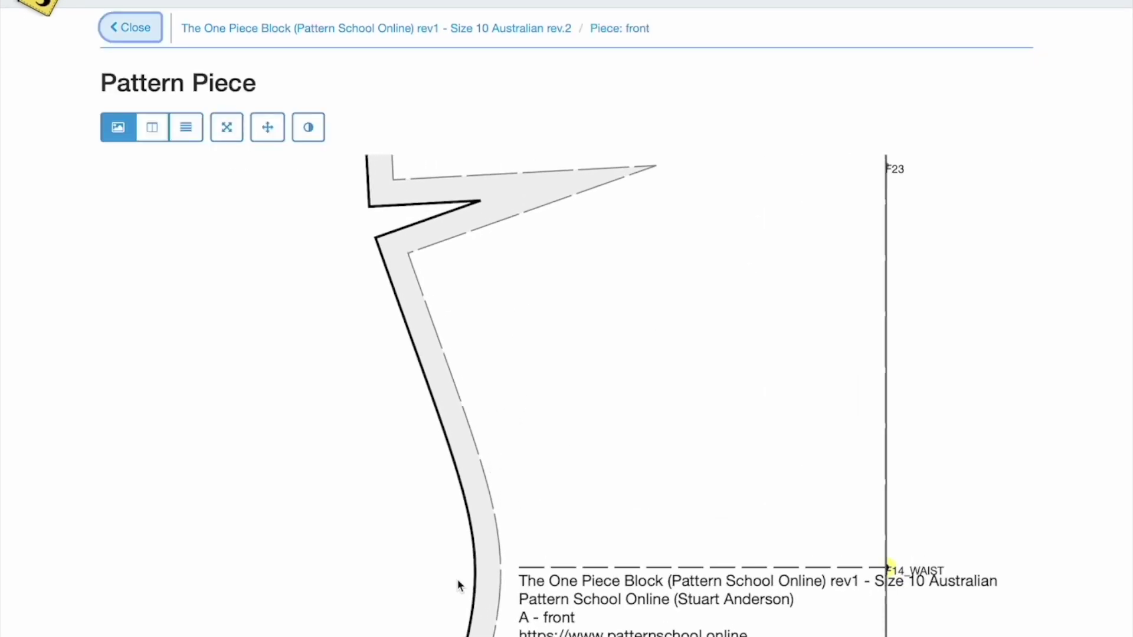
left_click(131, 27)
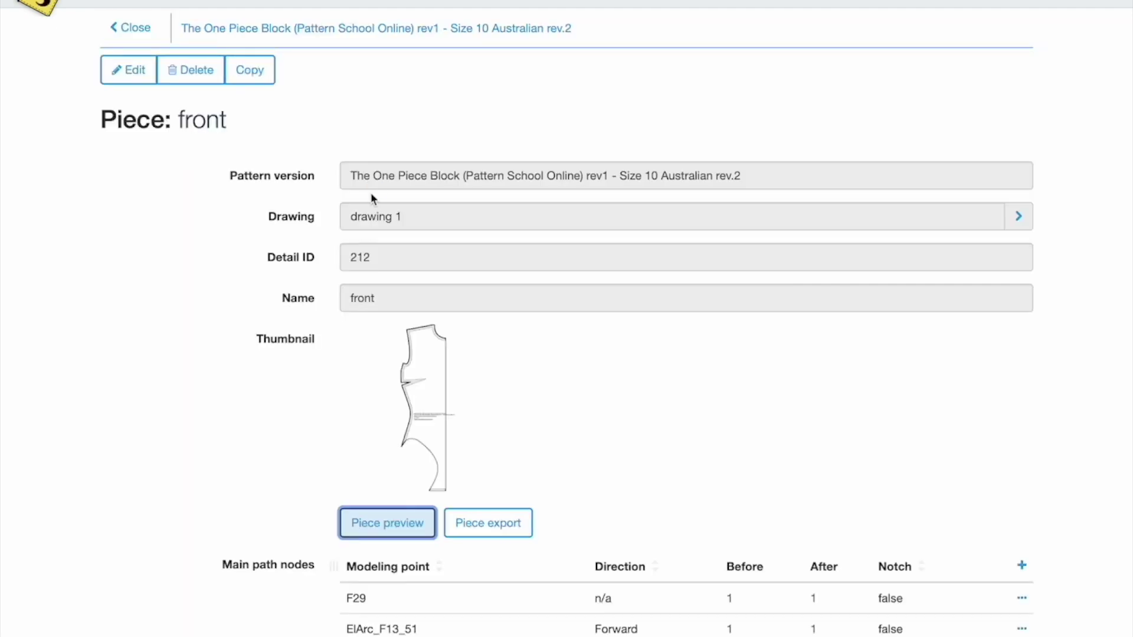
Edit the B14 main path node to make it a slit notch, 0.25 long and wide.
scroll(453, 413, "down", 10)
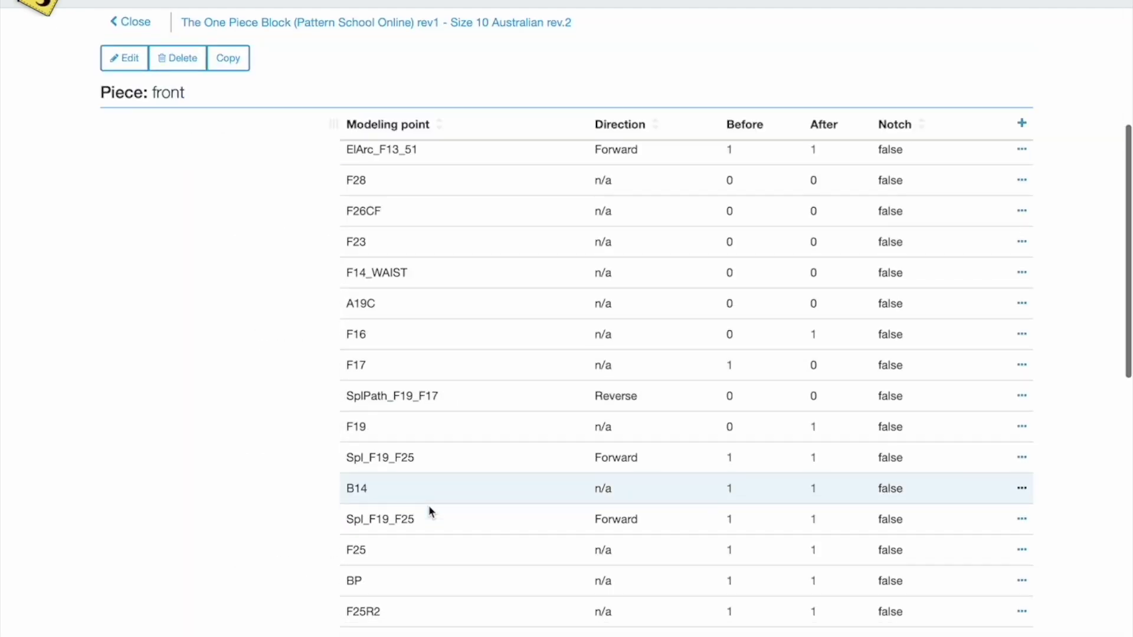
left_click(442, 485)
left_click(125, 70)
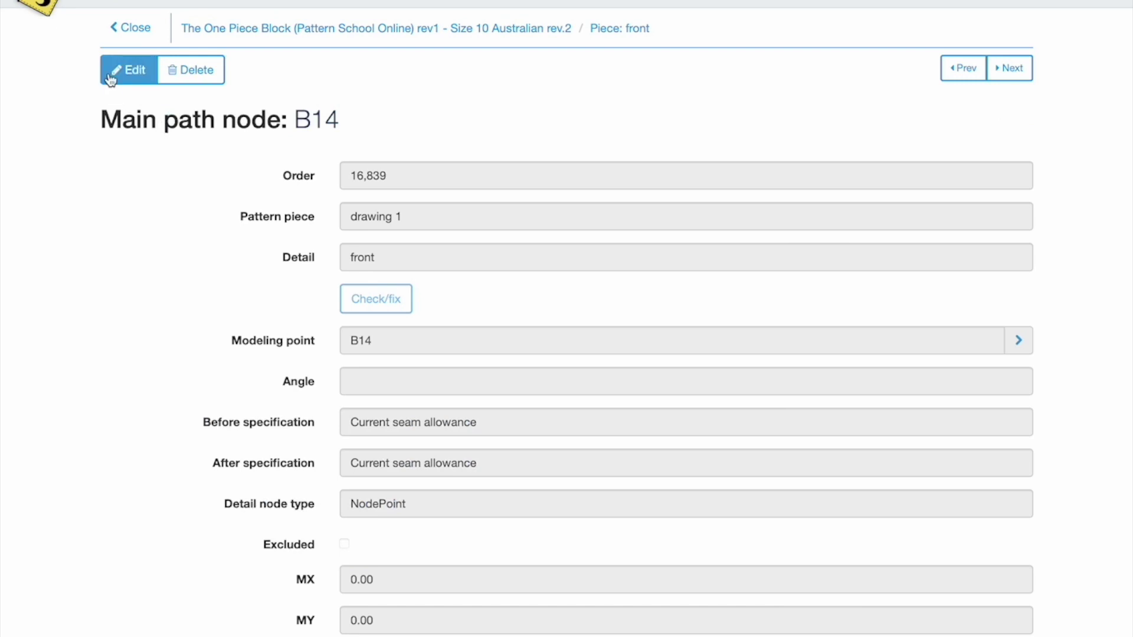
scroll(392, 570, "down", 2)
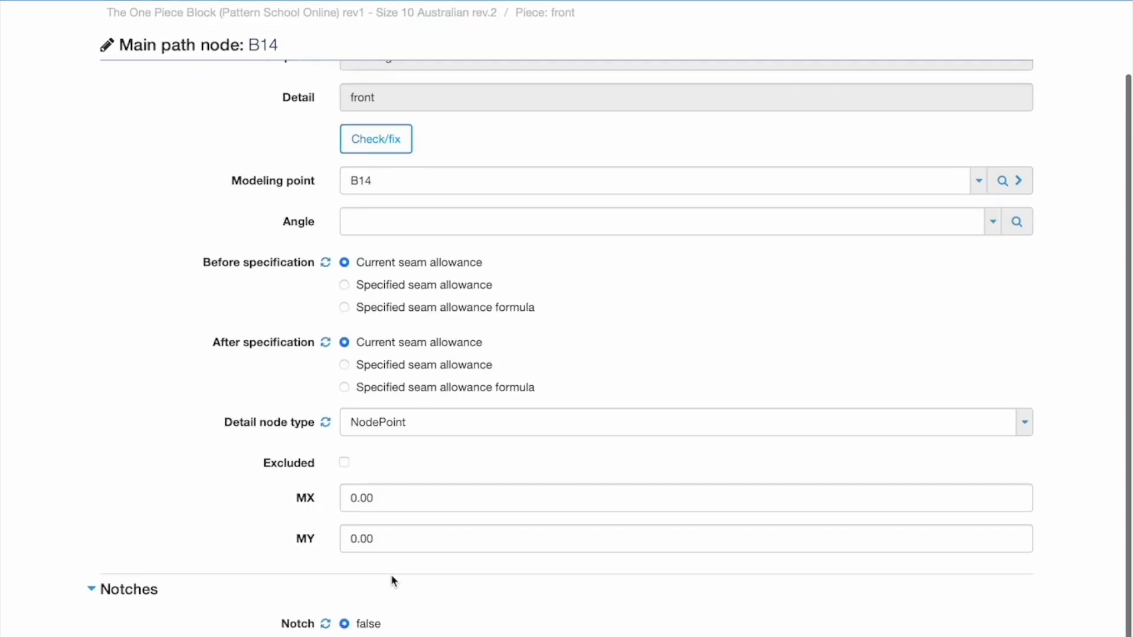
scroll(566, 354, "down", 4)
left_click(344, 404)
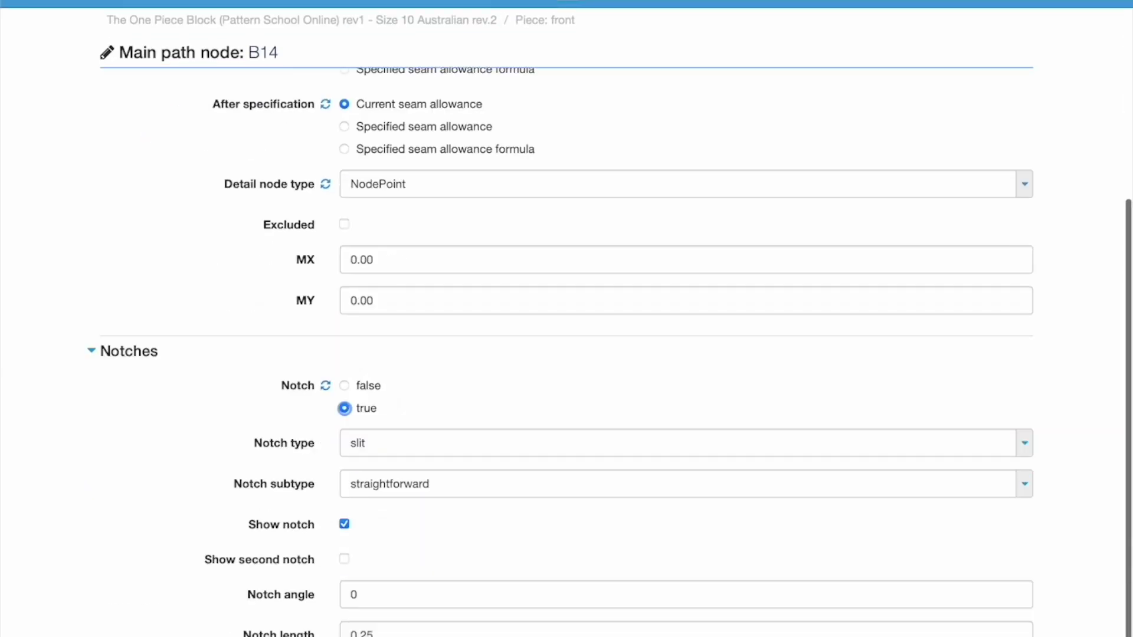
scroll(566, 354, "down", 1)
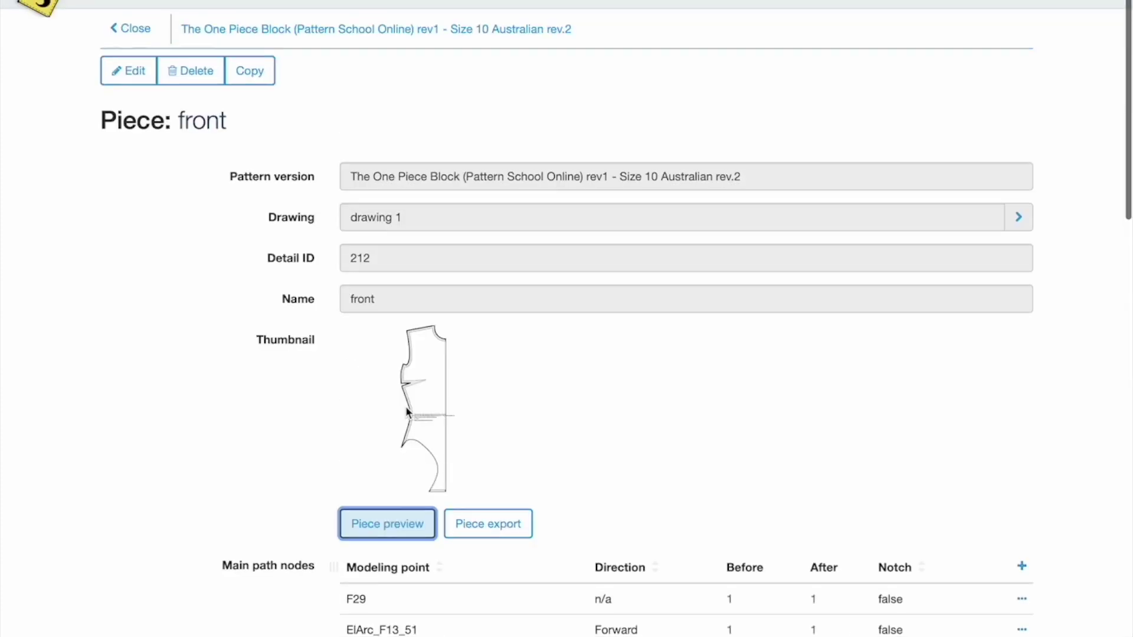
left_click(404, 526)
scroll(467, 454, "up", 6)
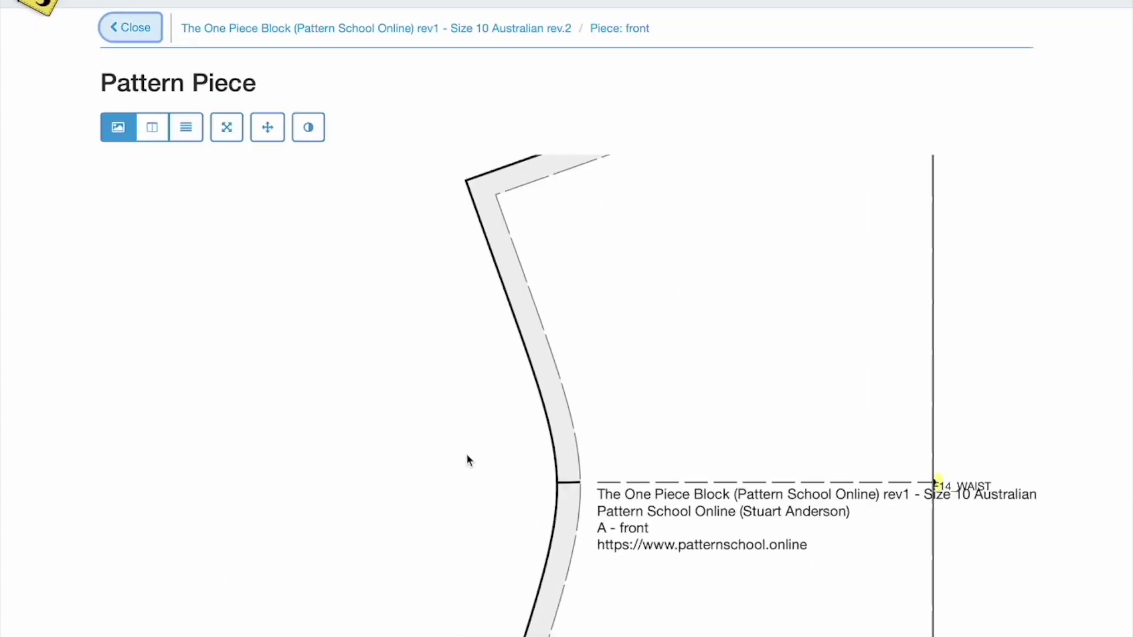
scroll(590, 496, "down", 5)
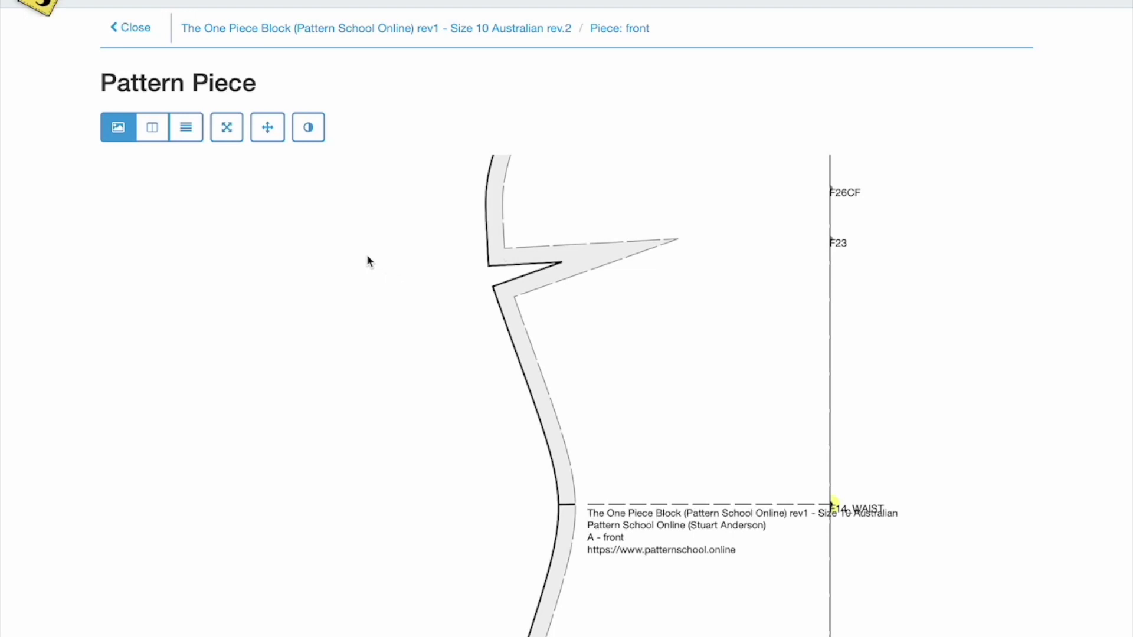
left_click(131, 29)
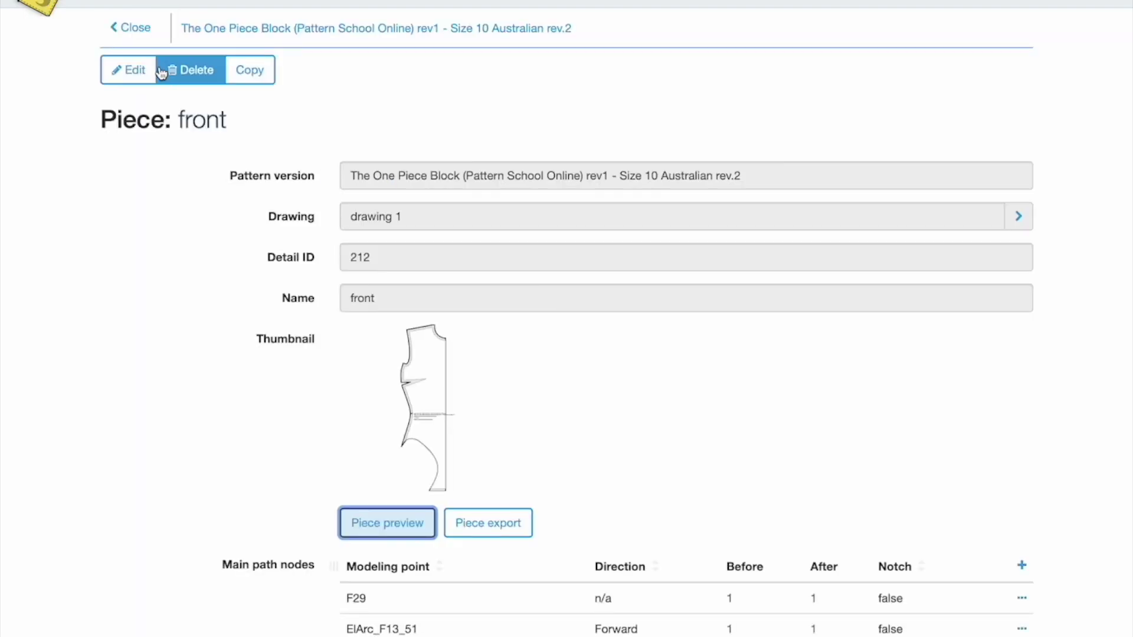
Back in the pattern drawing, rename point F14_WAIST to WAISTF.
left_click(130, 31)
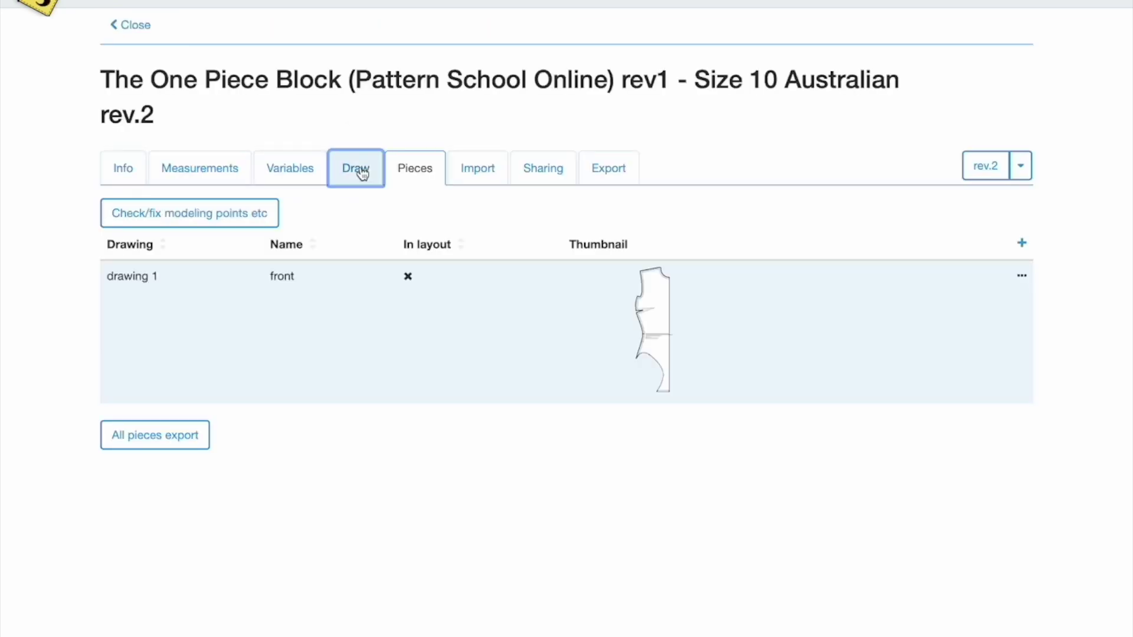
left_click(358, 171)
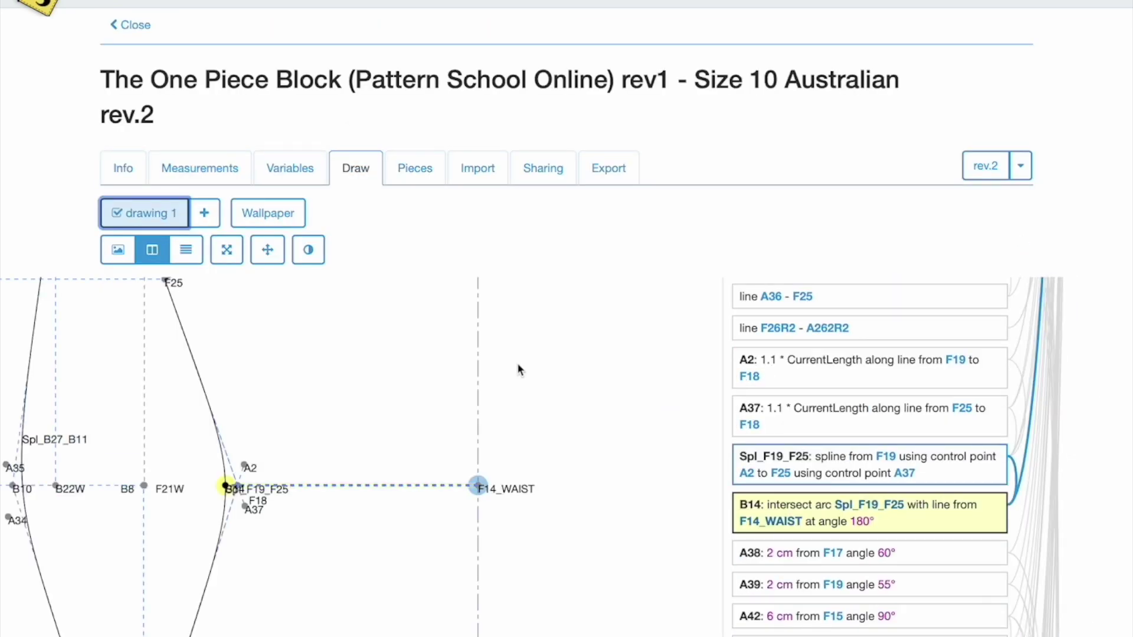
left_click(507, 488)
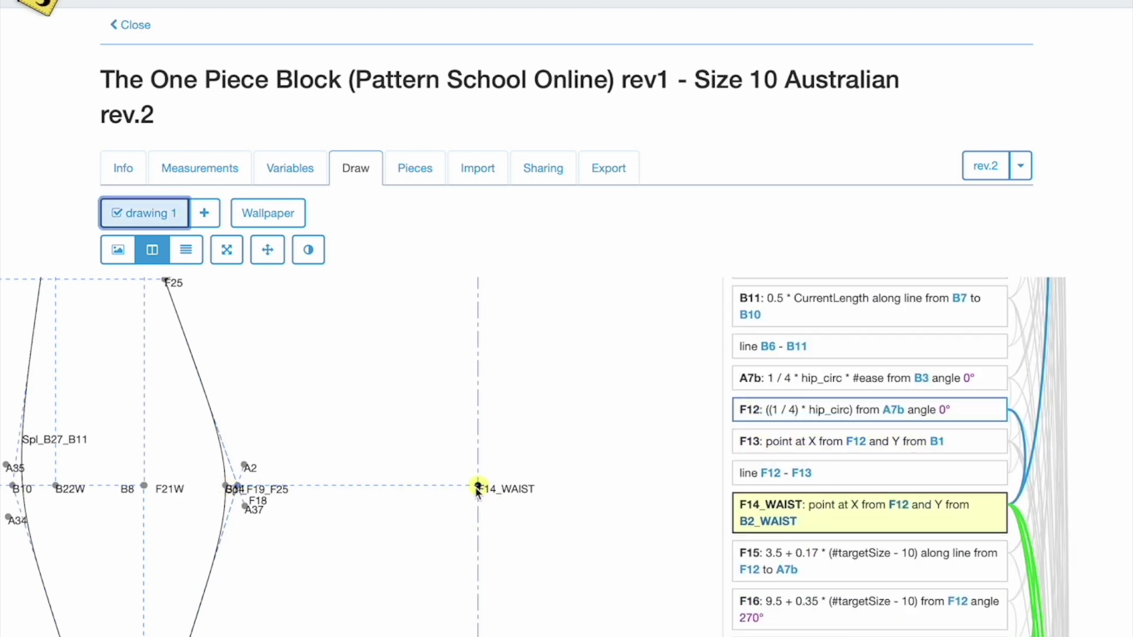
right_click(481, 488)
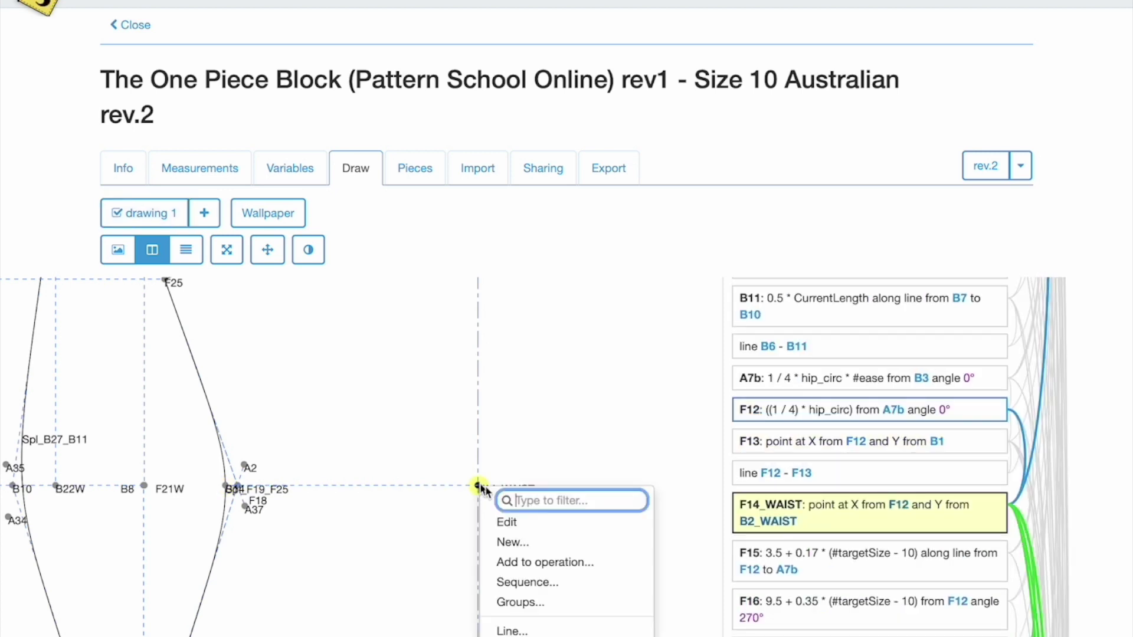
left_click(515, 521)
double_click(676, 313)
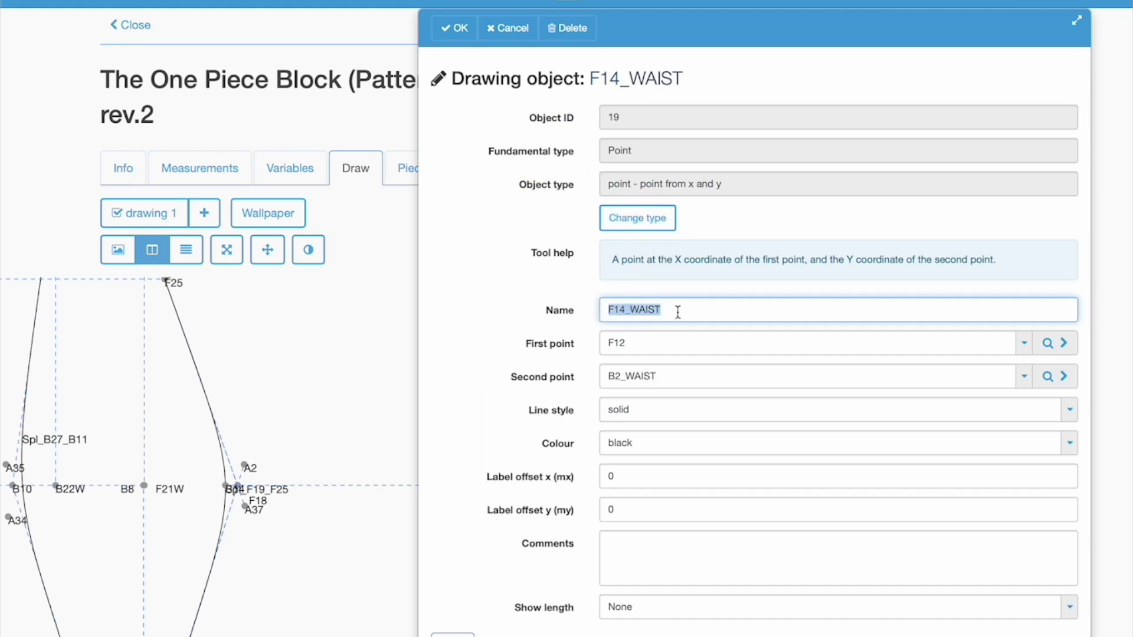
type("W")
left_click(456, 29)
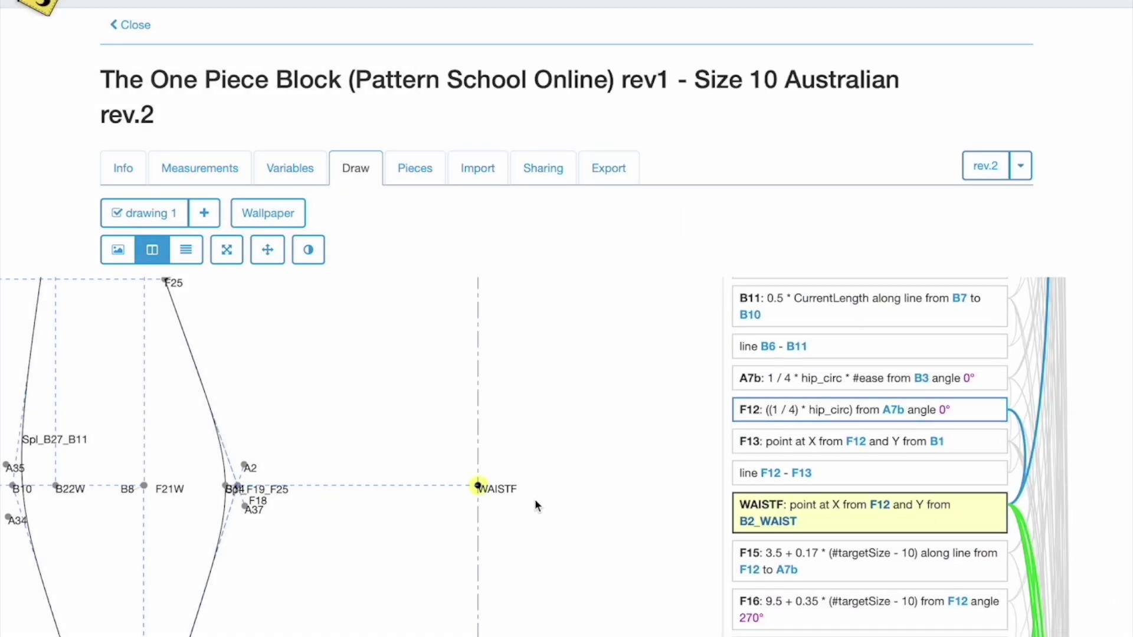
Rename point B2_WAIST to WAISTB.
left_click_drag(365, 570, 646, 539)
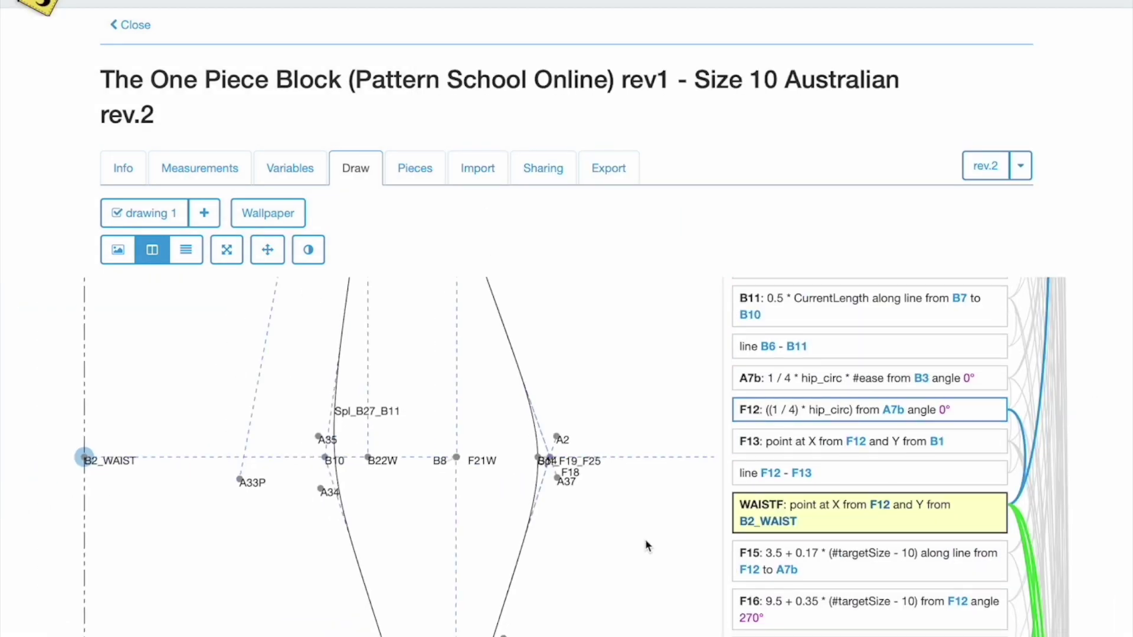
left_click(84, 457)
right_click(84, 458)
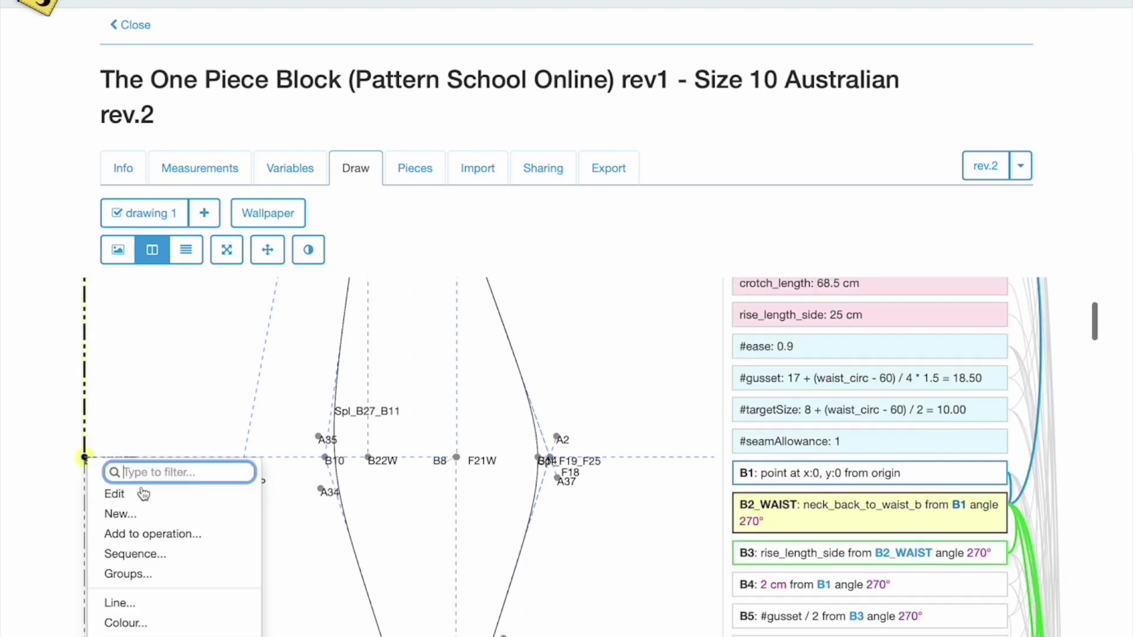
left_click(140, 496)
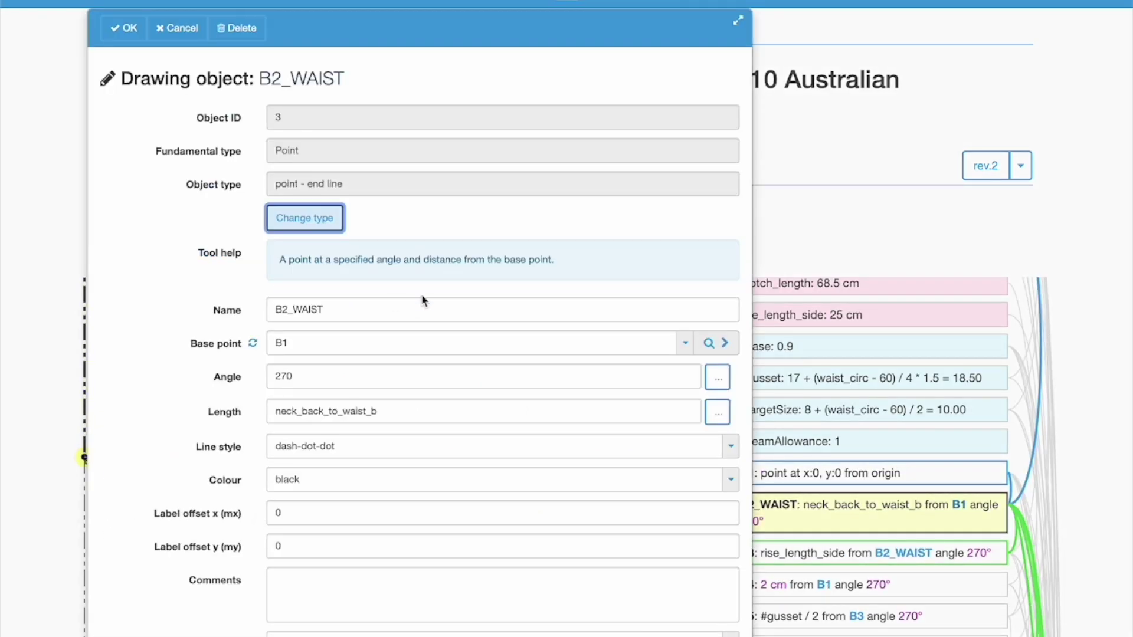
double_click(384, 307)
type("WAIS")
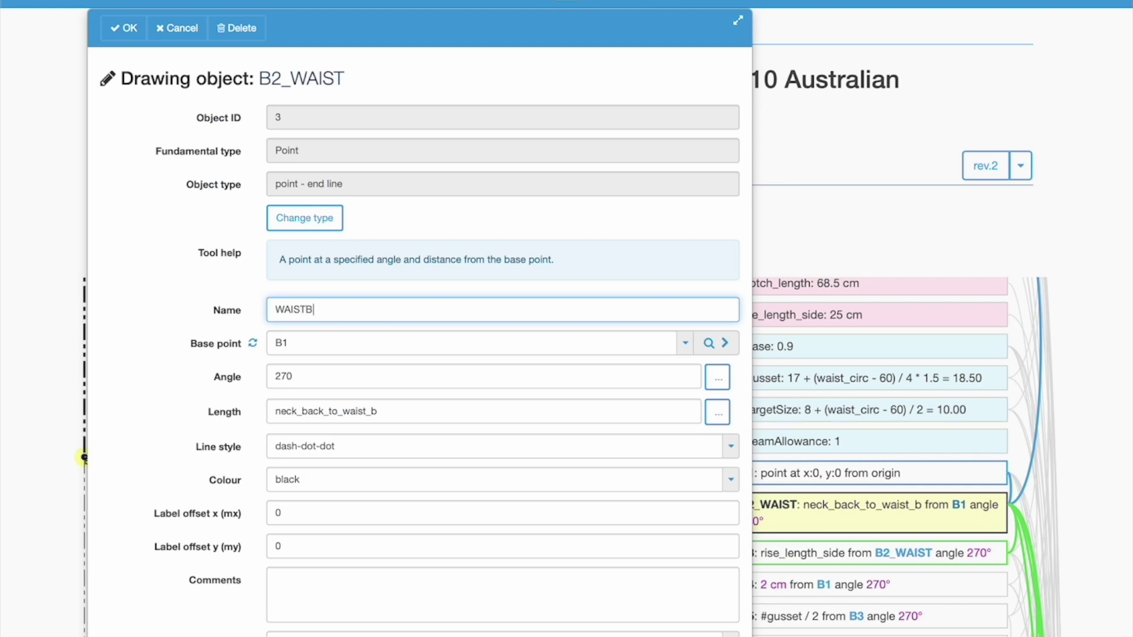
left_click(123, 27)
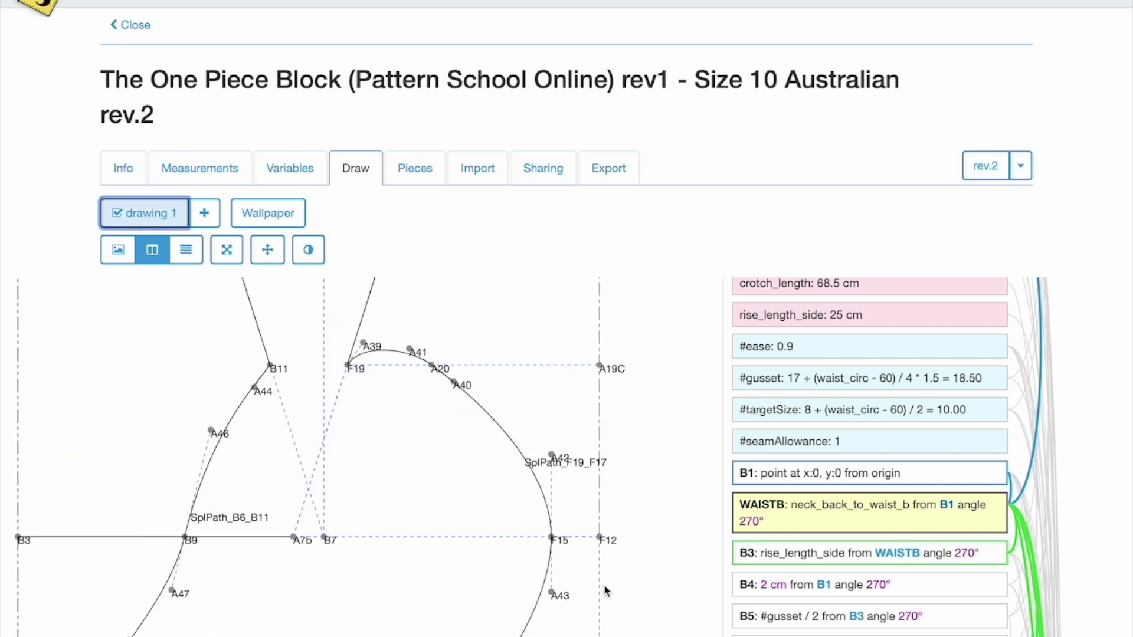
Create a new 'Curve controls' group containing control point A43.
left_click(554, 592)
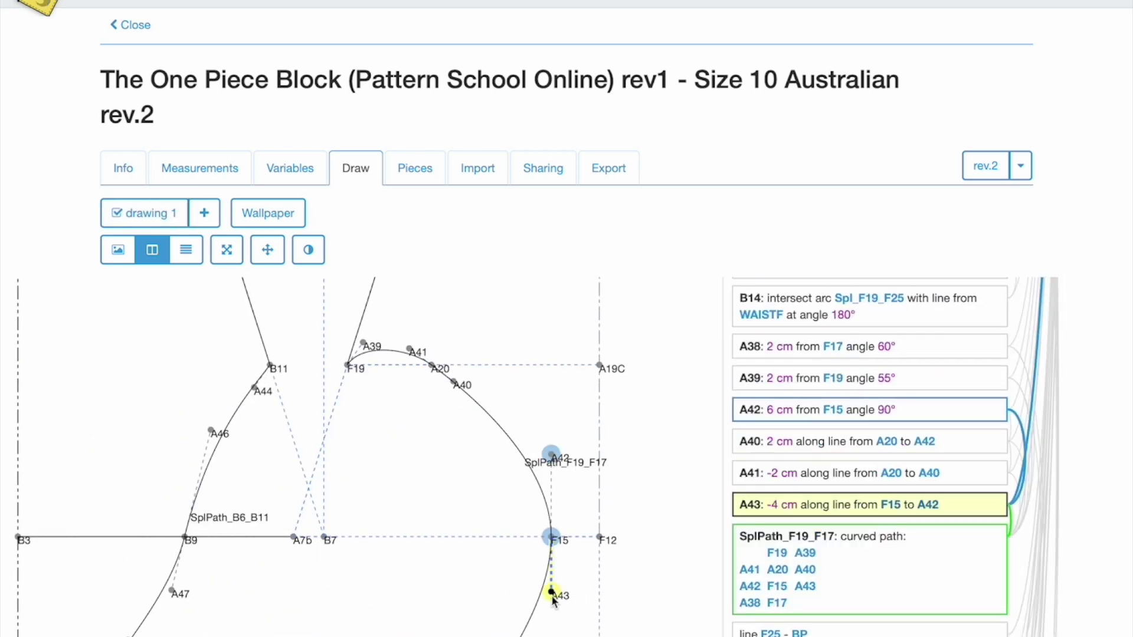
left_click(554, 593)
mouse_move(669, 635)
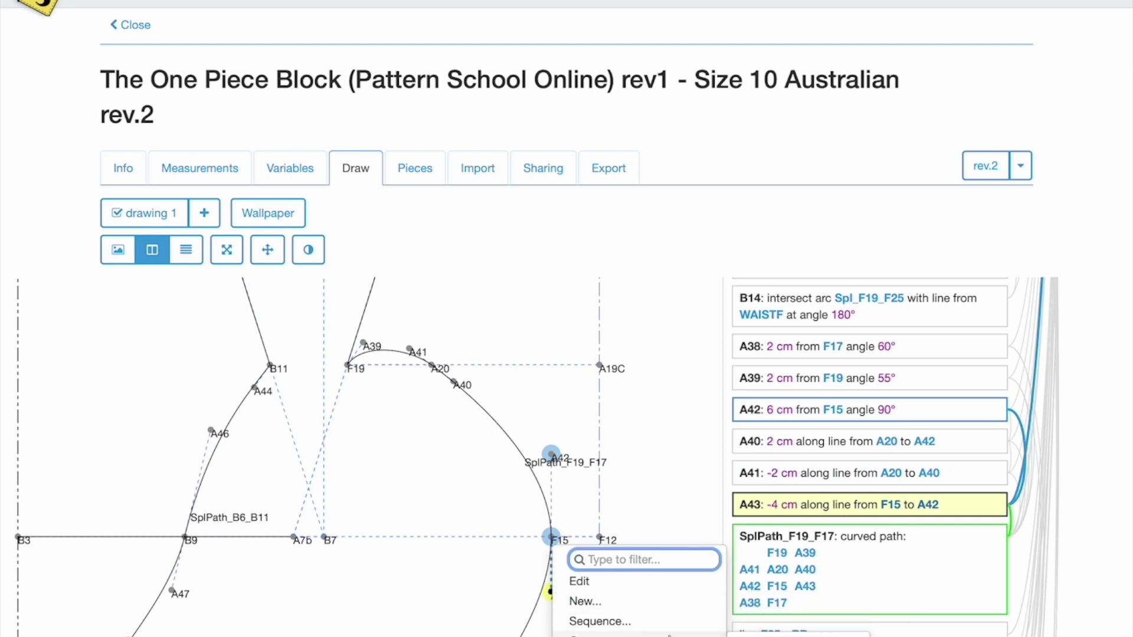
left_click(743, 635)
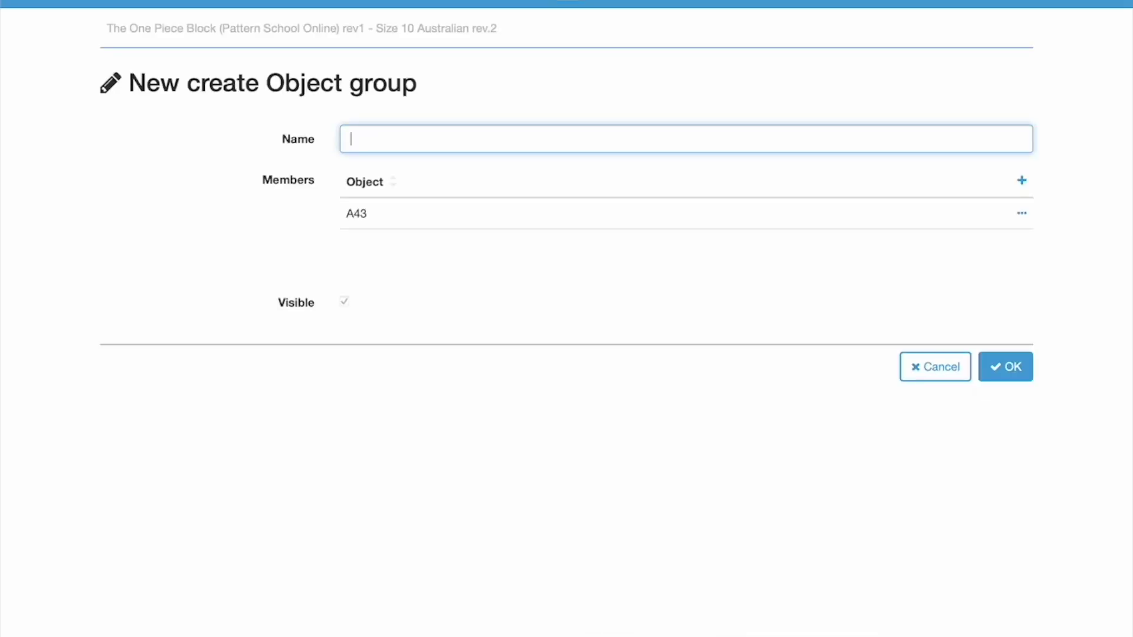
left_click(1006, 377)
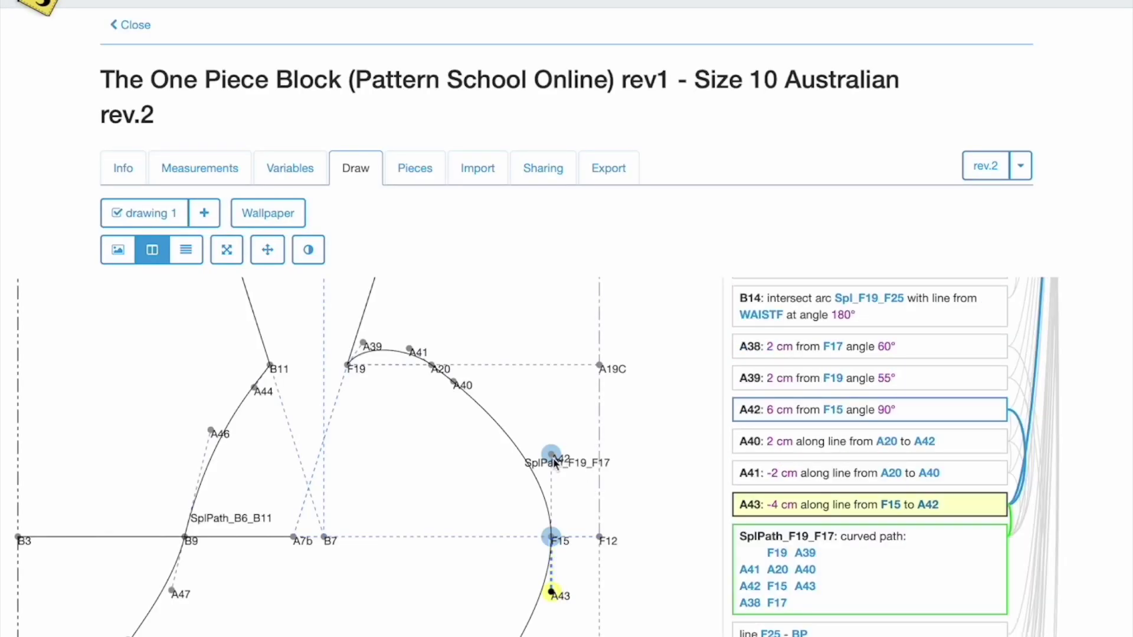
Add control points A42 and A39 to the Curve controls group.
left_click(552, 457)
right_click(554, 460)
mouse_move(689, 619)
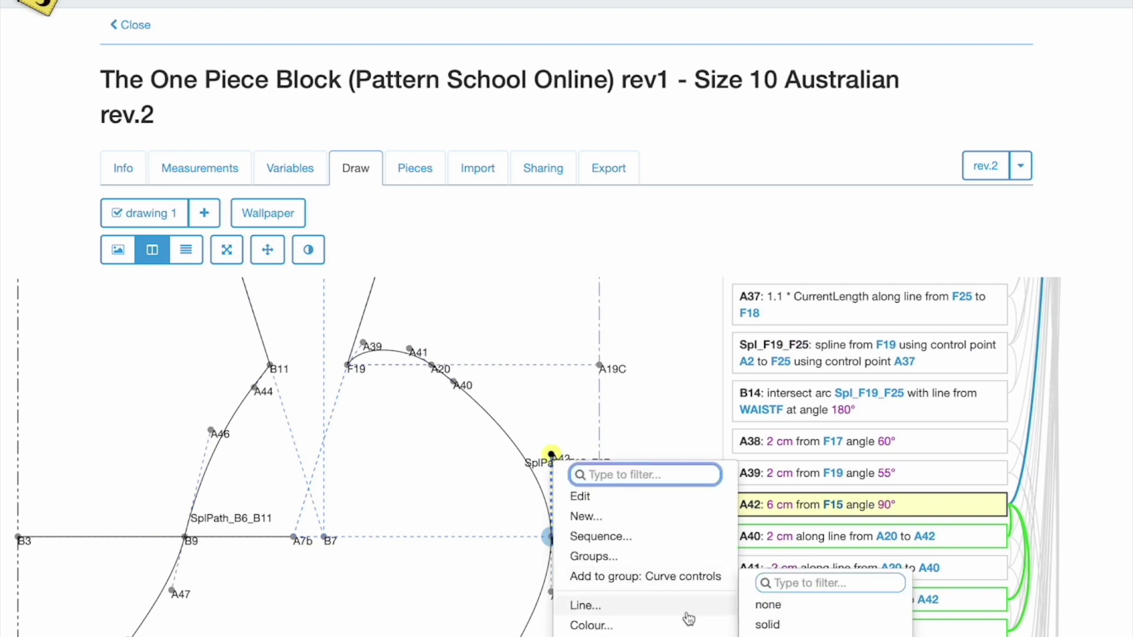
left_click(687, 577)
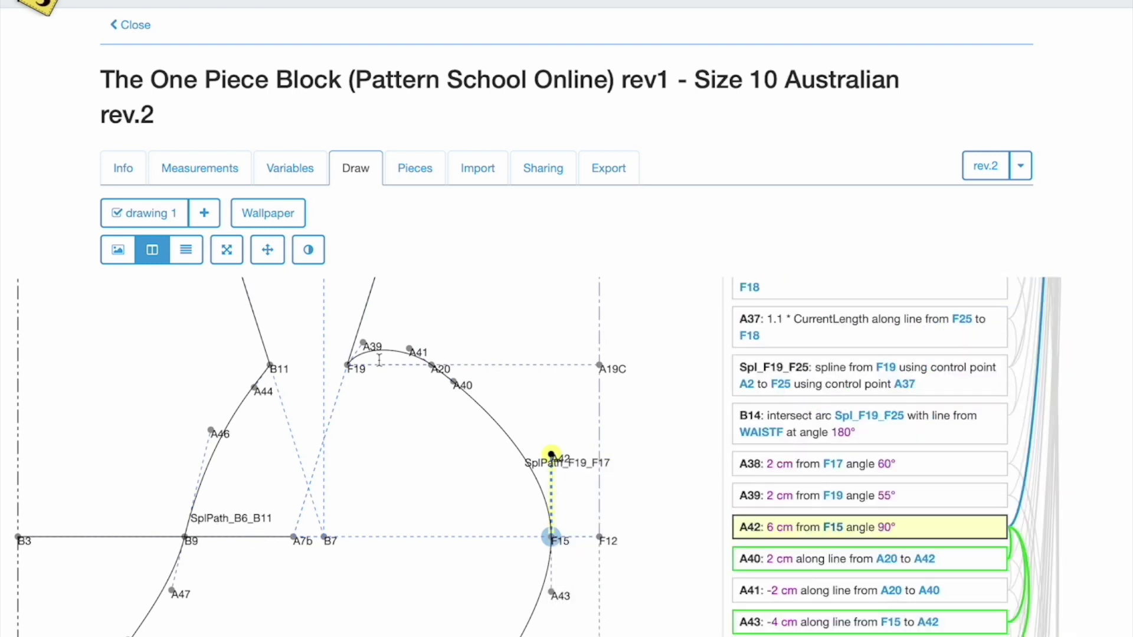
left_click(365, 345)
right_click(365, 344)
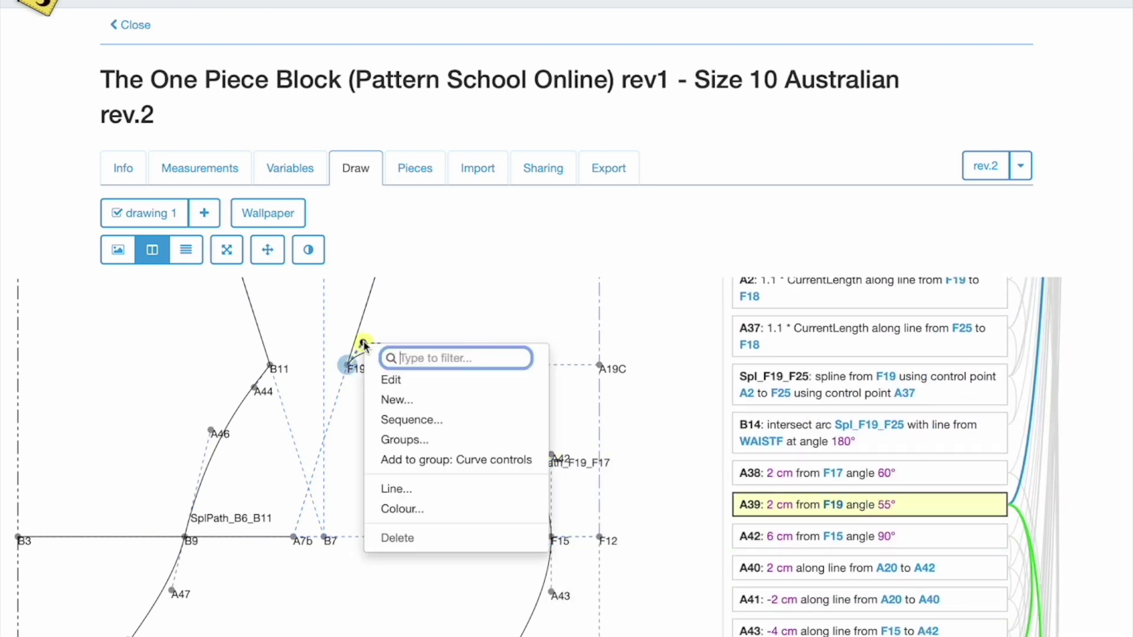
left_click(475, 461)
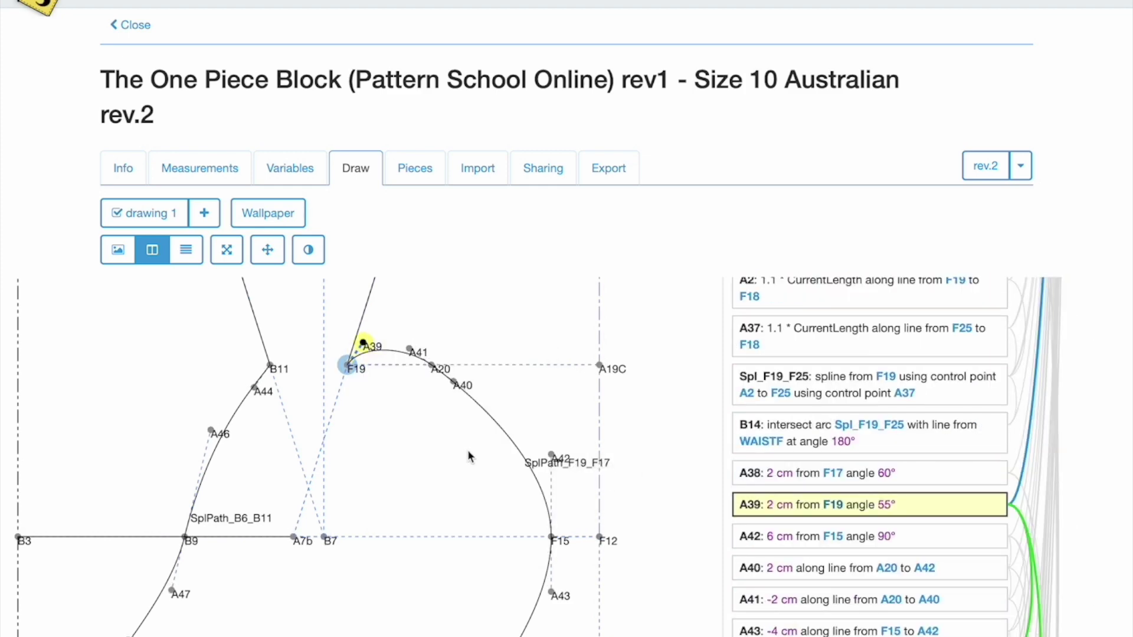
Add A41 and A40 to Curve controls, then hide the group.
left_click(411, 352)
right_click(411, 351)
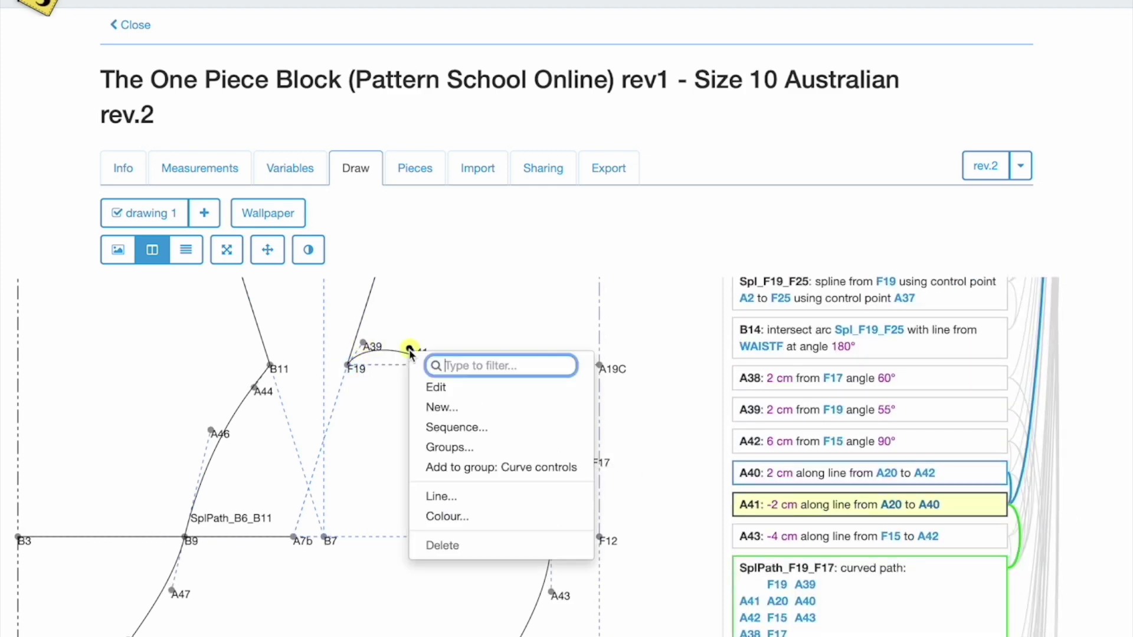
left_click(517, 467)
left_click(453, 383)
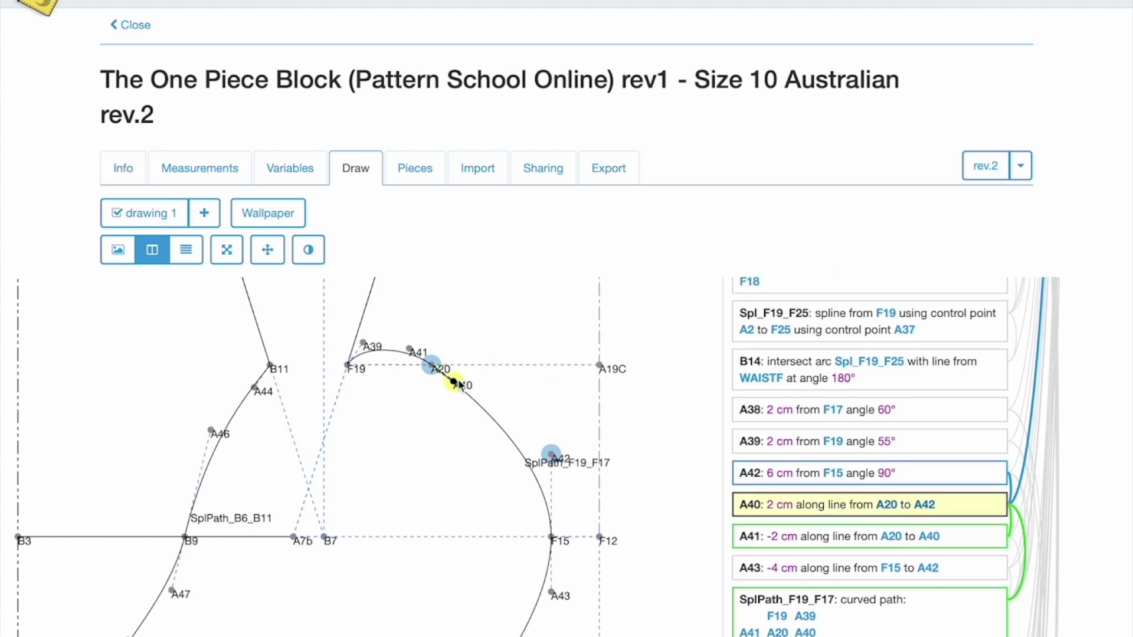
right_click(453, 383)
left_click(528, 499)
right_click(454, 385)
left_click(542, 504)
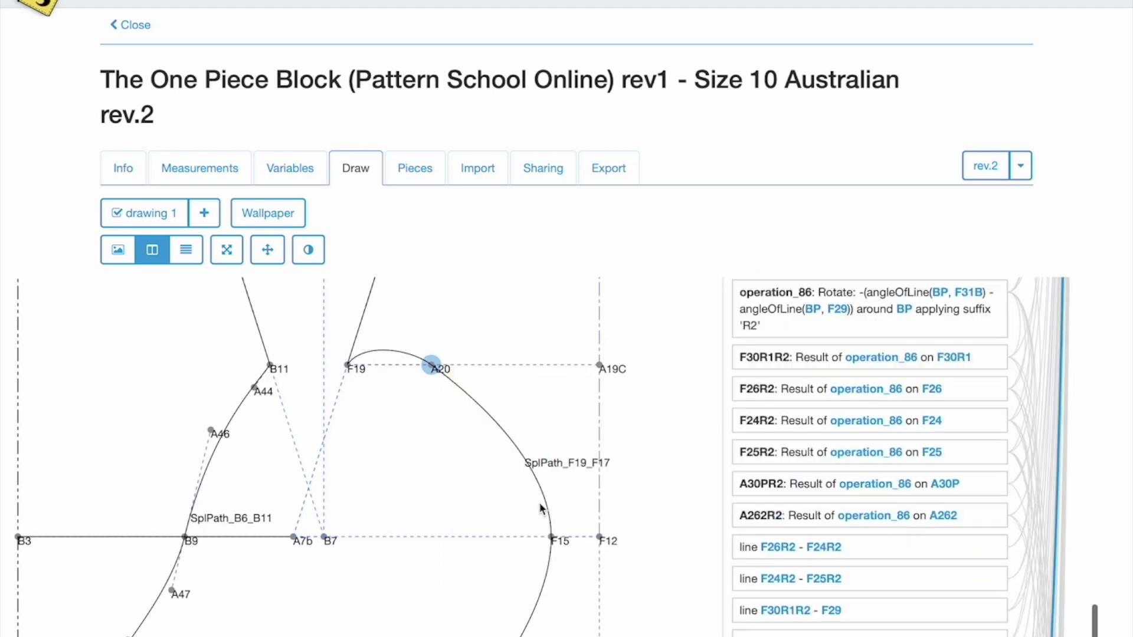
Add control points A46 and A47 to the Curve controls group.
left_click(212, 433)
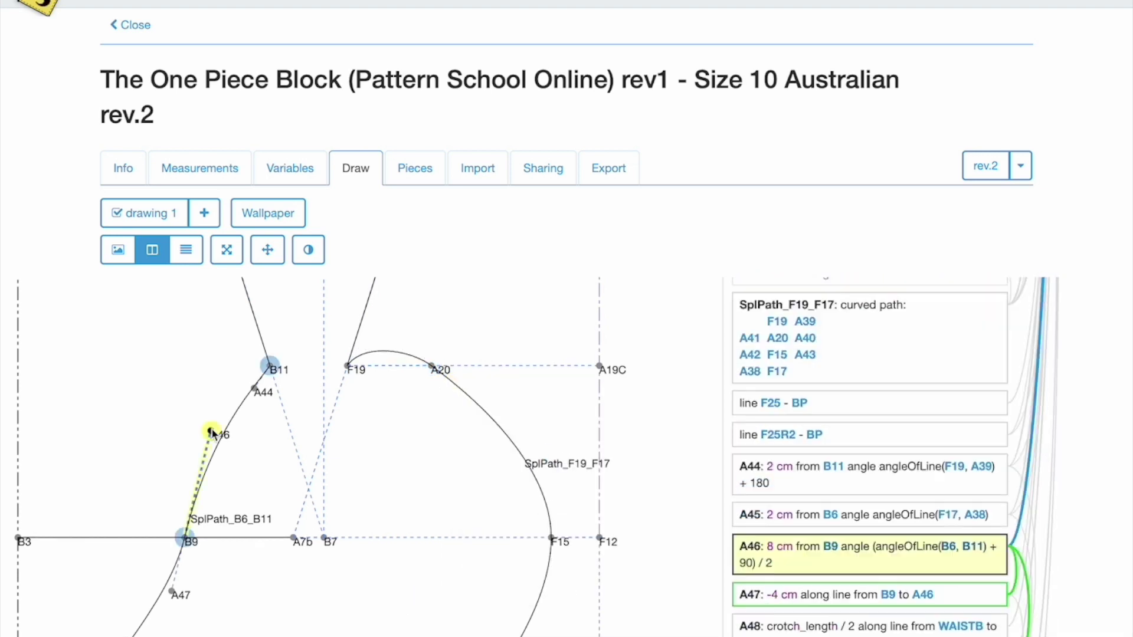
right_click(213, 434)
left_click(317, 547)
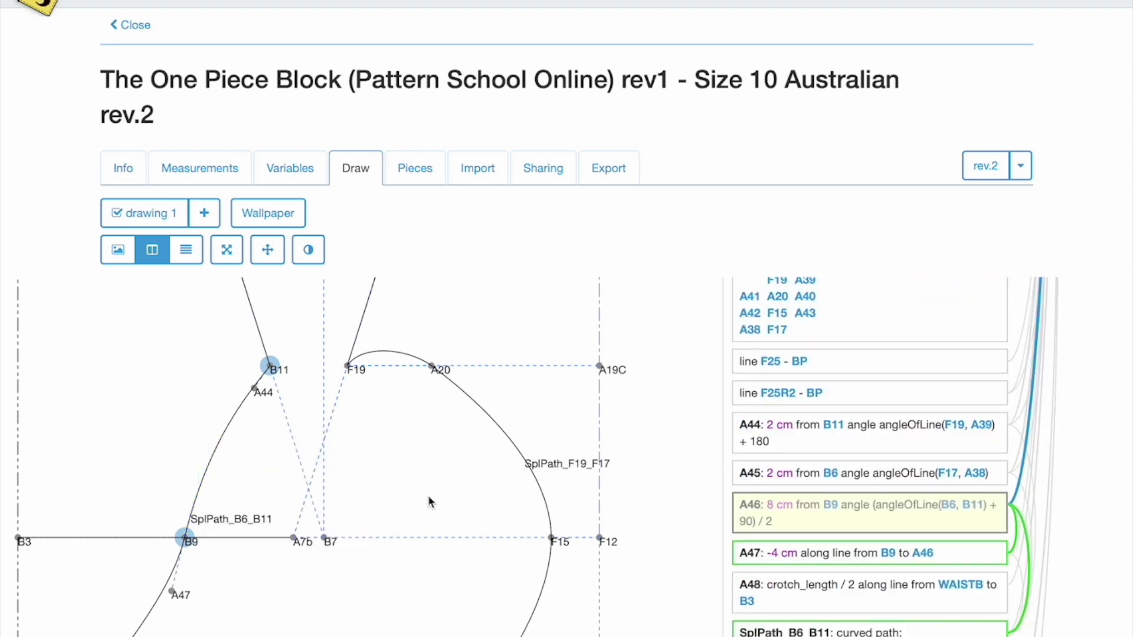
left_click(172, 592)
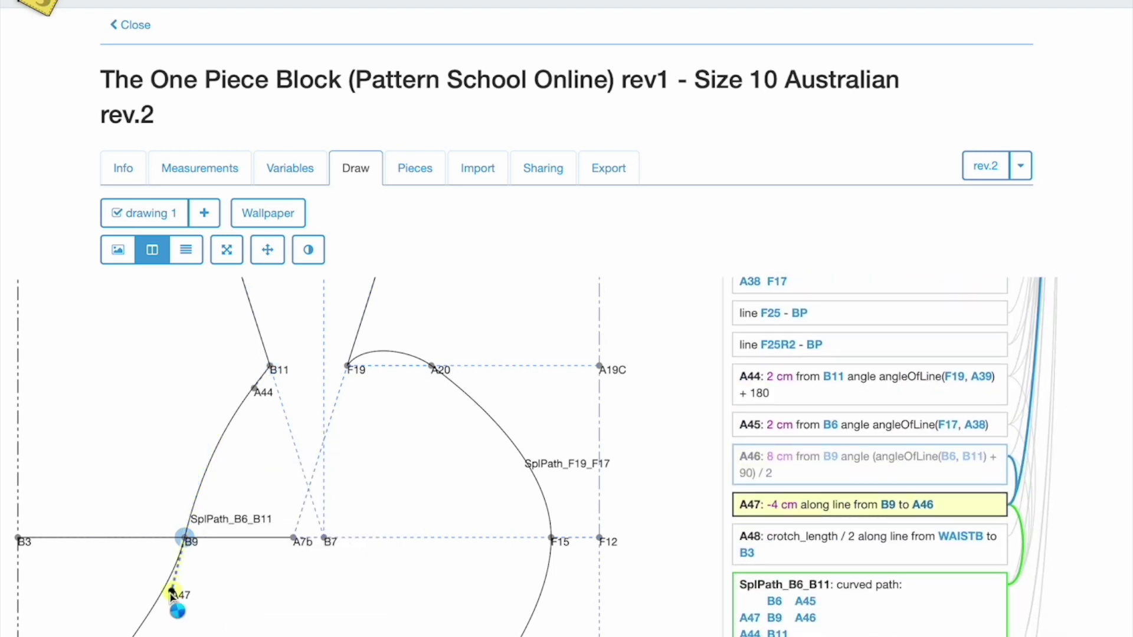
right_click(172, 591)
mouse_move(259, 631)
left_click(427, 626)
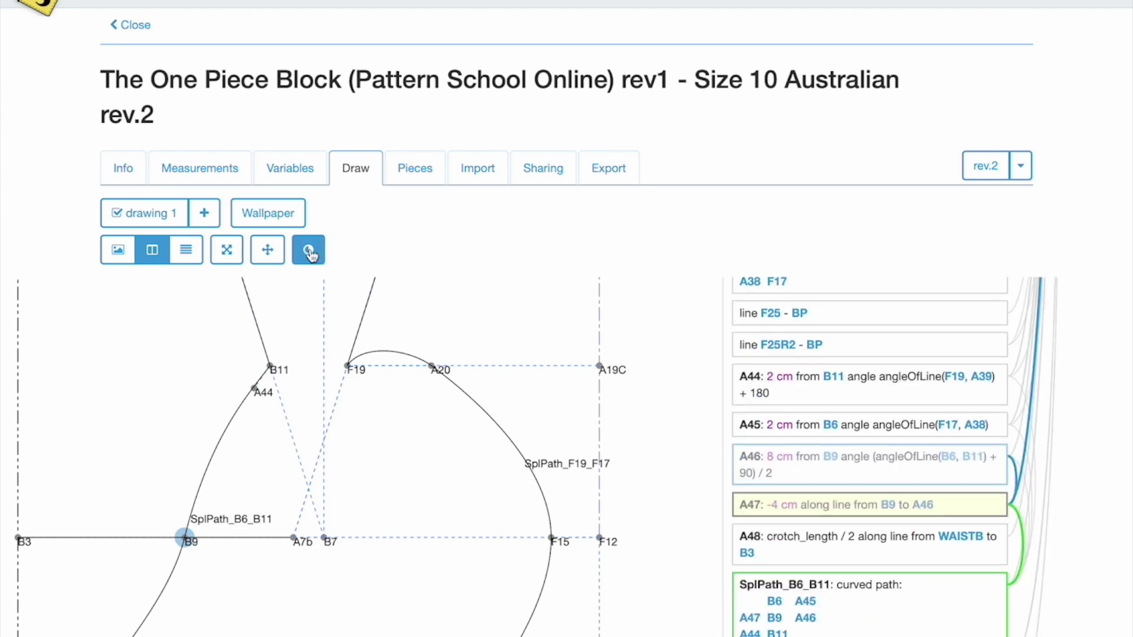
In the drawing's group list, toggle Curve controls visible and back to hidden.
left_click(311, 252)
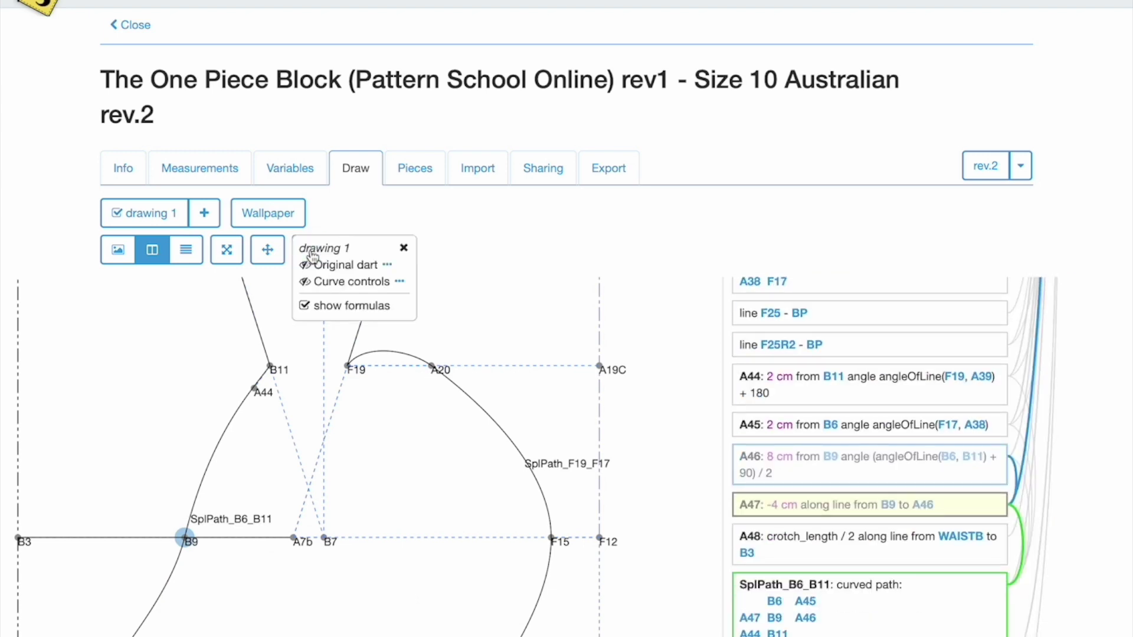
left_click(306, 282)
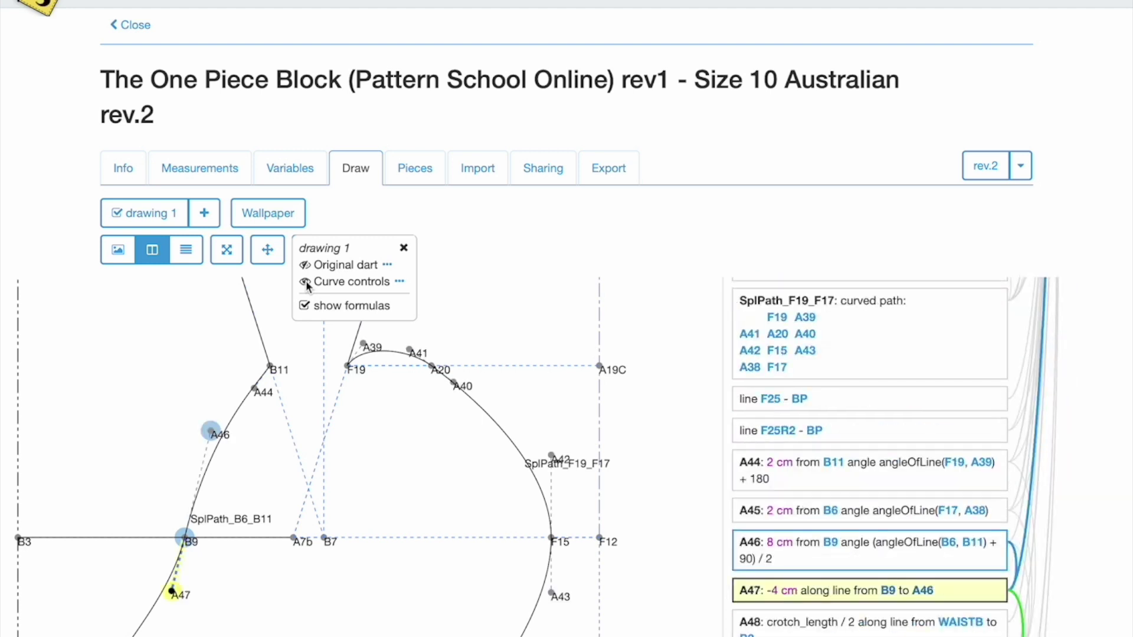
left_click(305, 282)
left_click(403, 248)
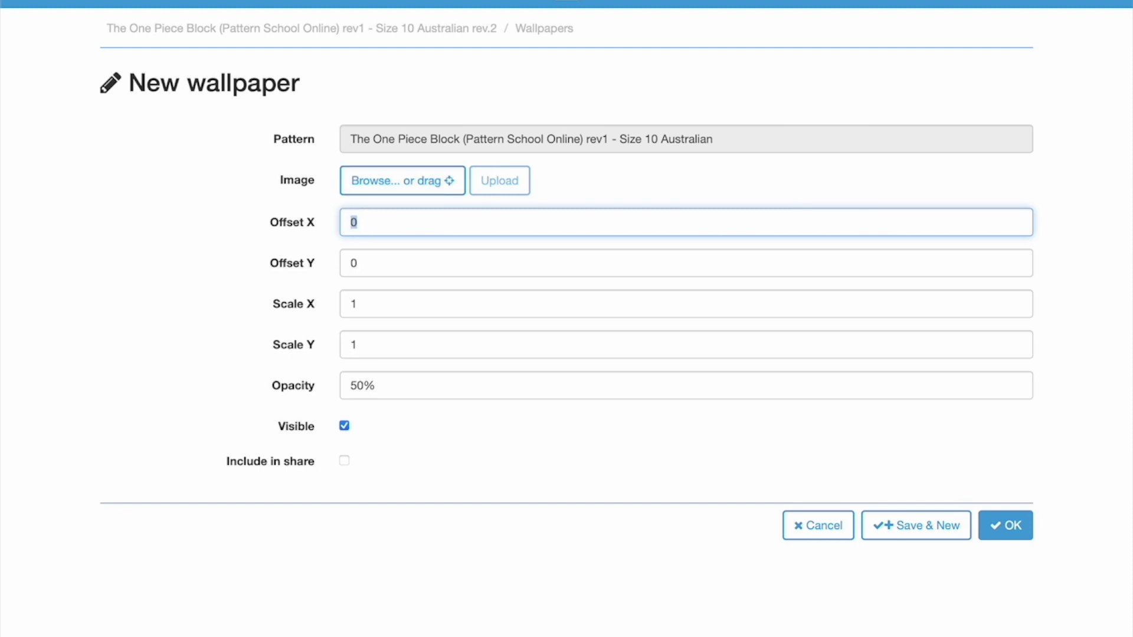
Upload One Piece Block-07(1).jpg as the wallpaper image, preview it, and save.
left_click_drag(36, 114, 411, 183)
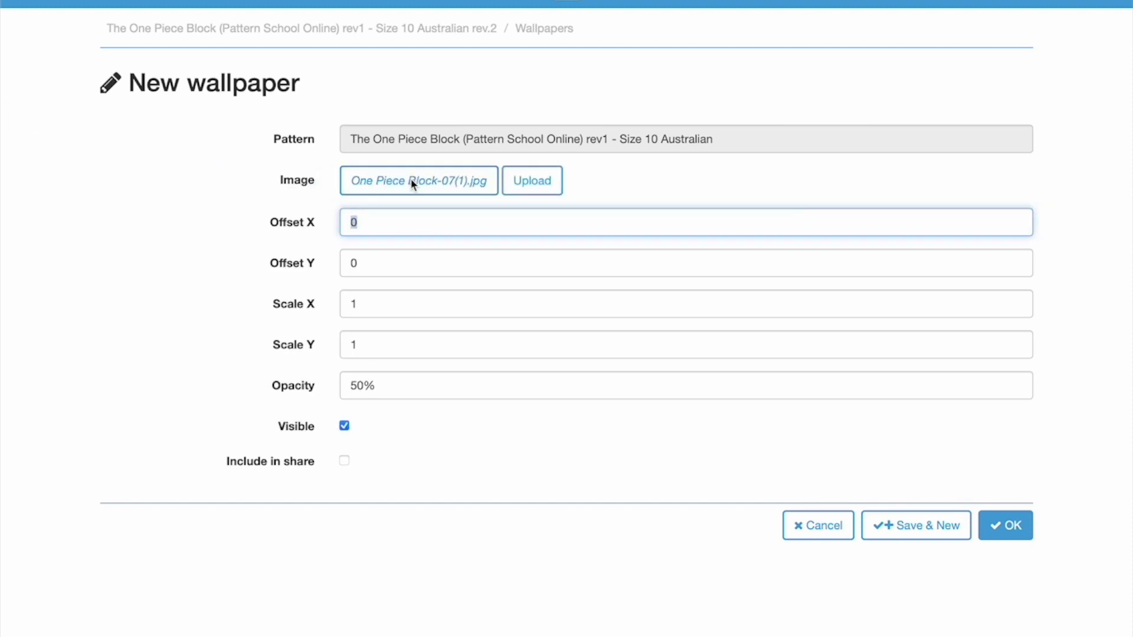
left_click(560, 179)
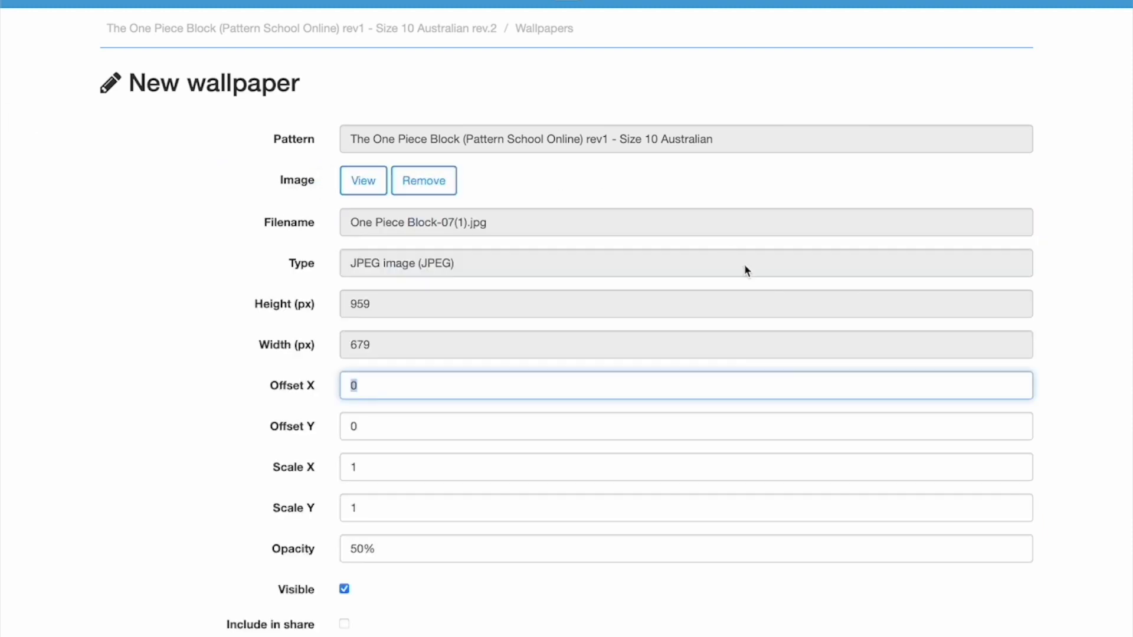
left_click(366, 180)
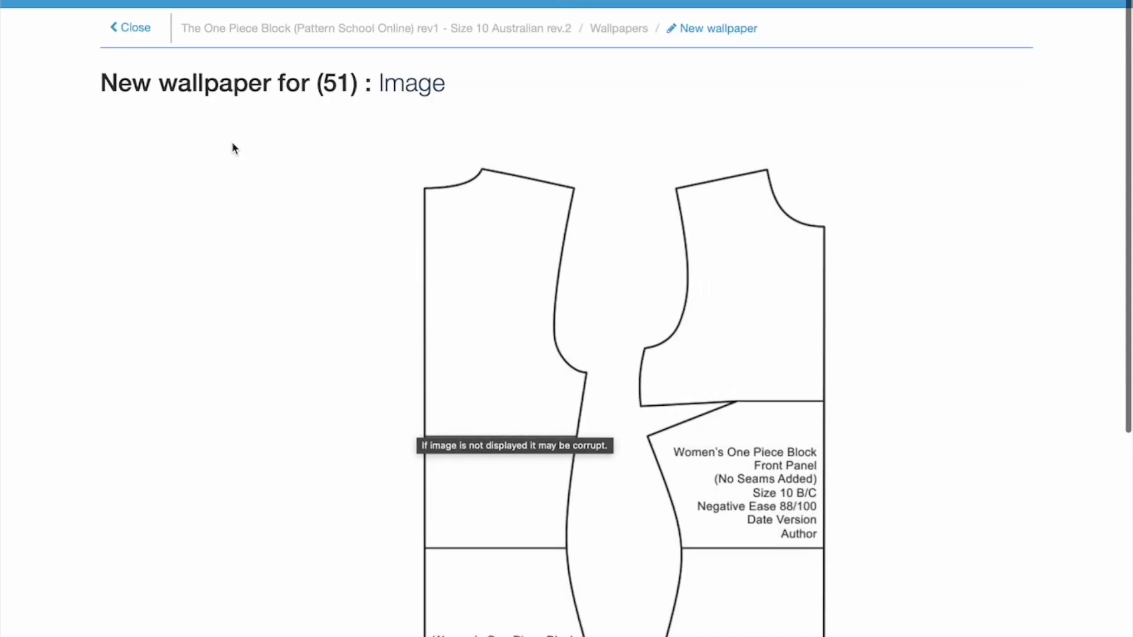
left_click(136, 30)
key("Return")
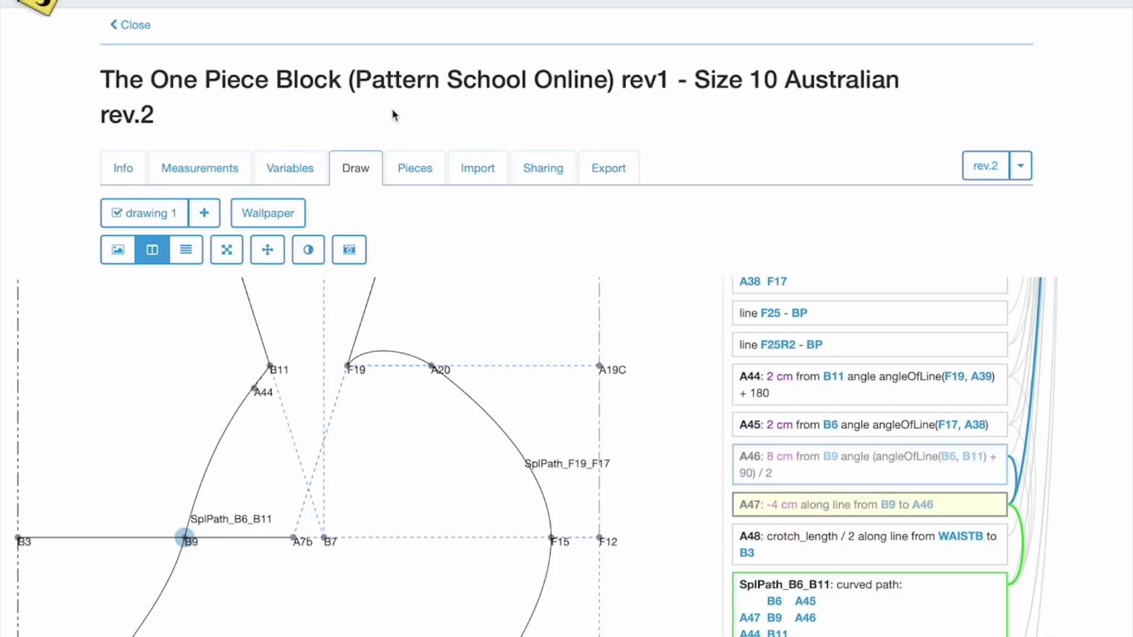
Fit and expand the drawing to full page, then unlock the wallpaper.
left_click(267, 250)
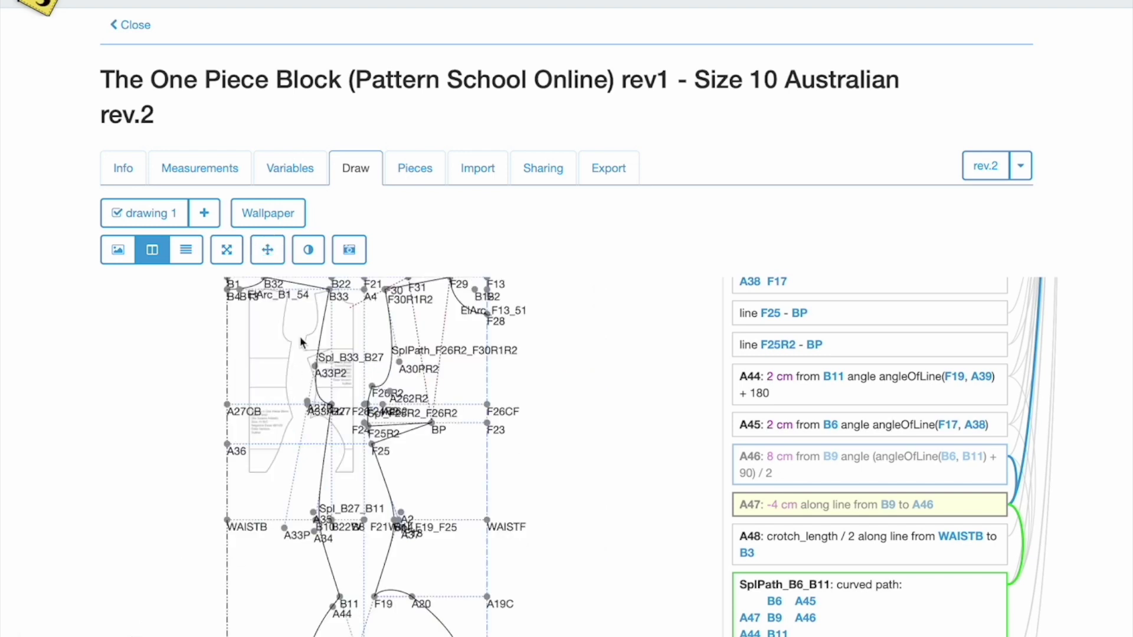
left_click(226, 250)
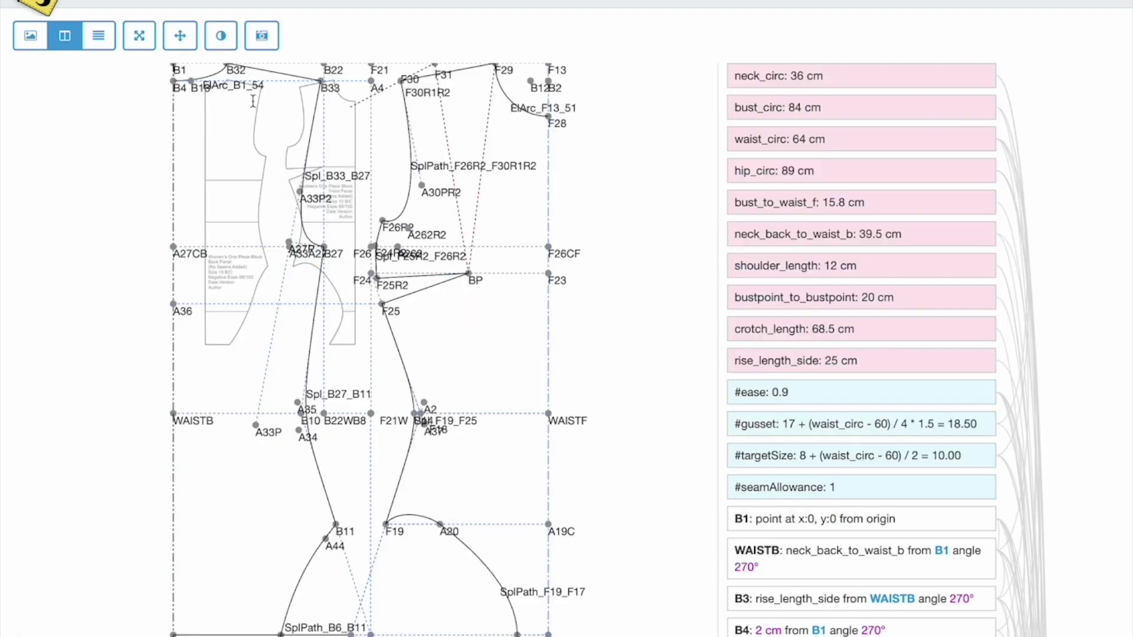
left_click(261, 36)
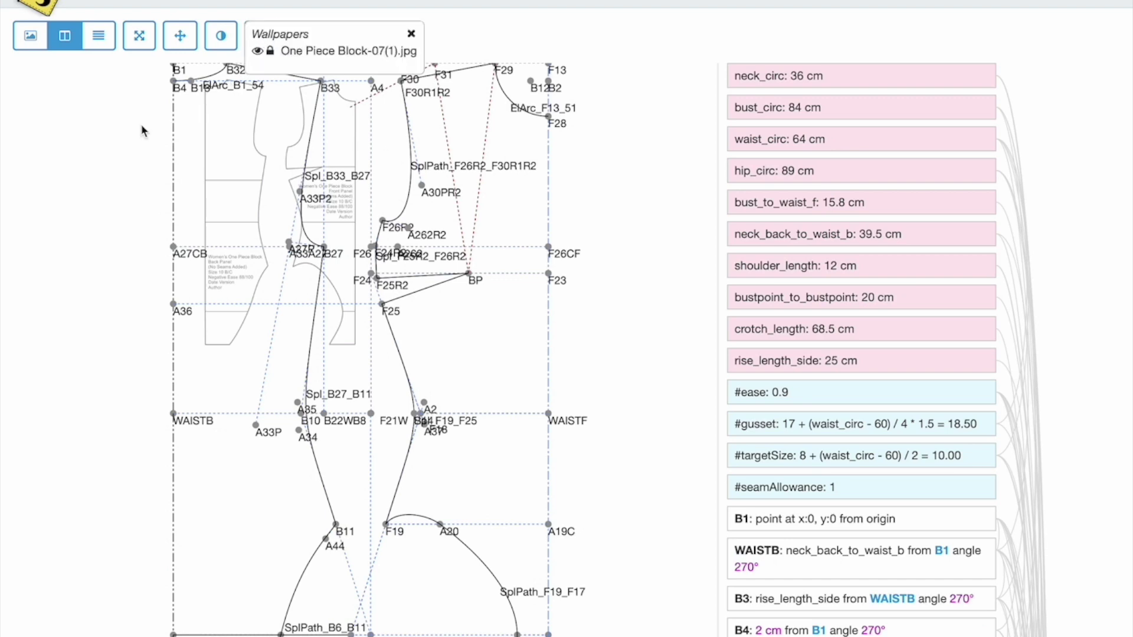
left_click(412, 35)
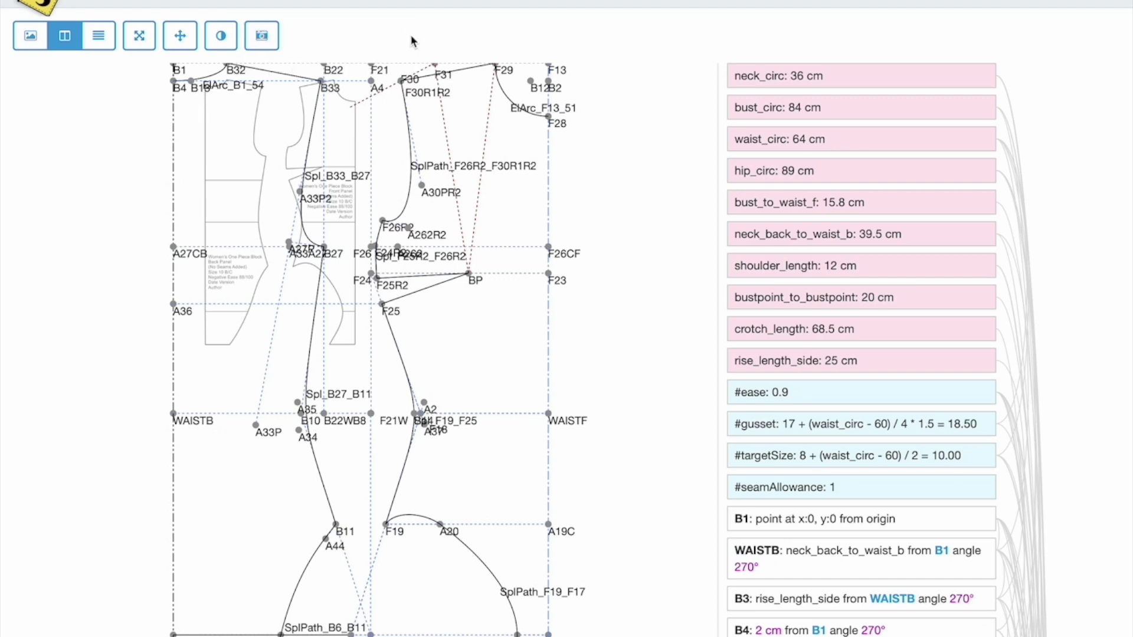
left_click(270, 45)
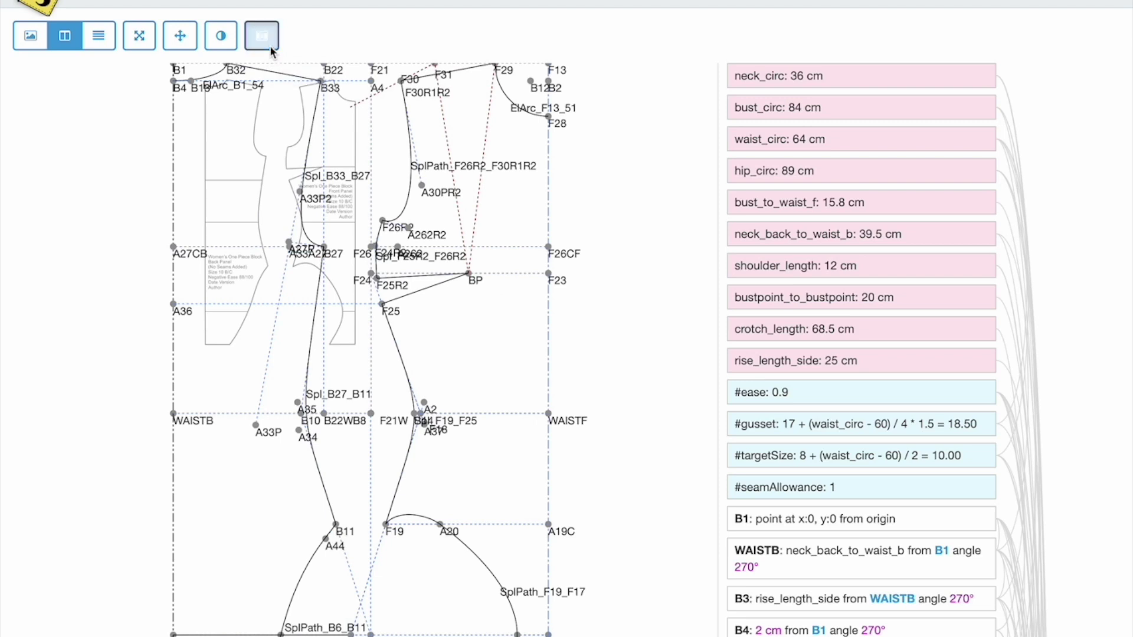
left_click(270, 51)
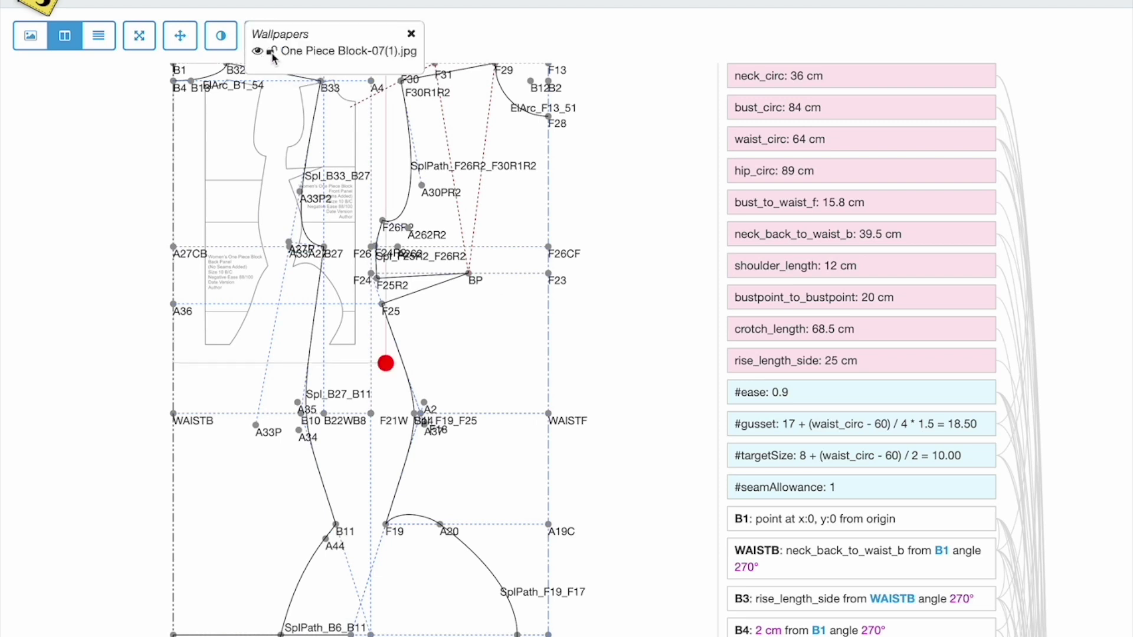
Scale and shift the wallpaper photo until its outlines match the pattern lines.
left_click_drag(385, 363, 565, 617)
left_click_drag(250, 392, 193, 366)
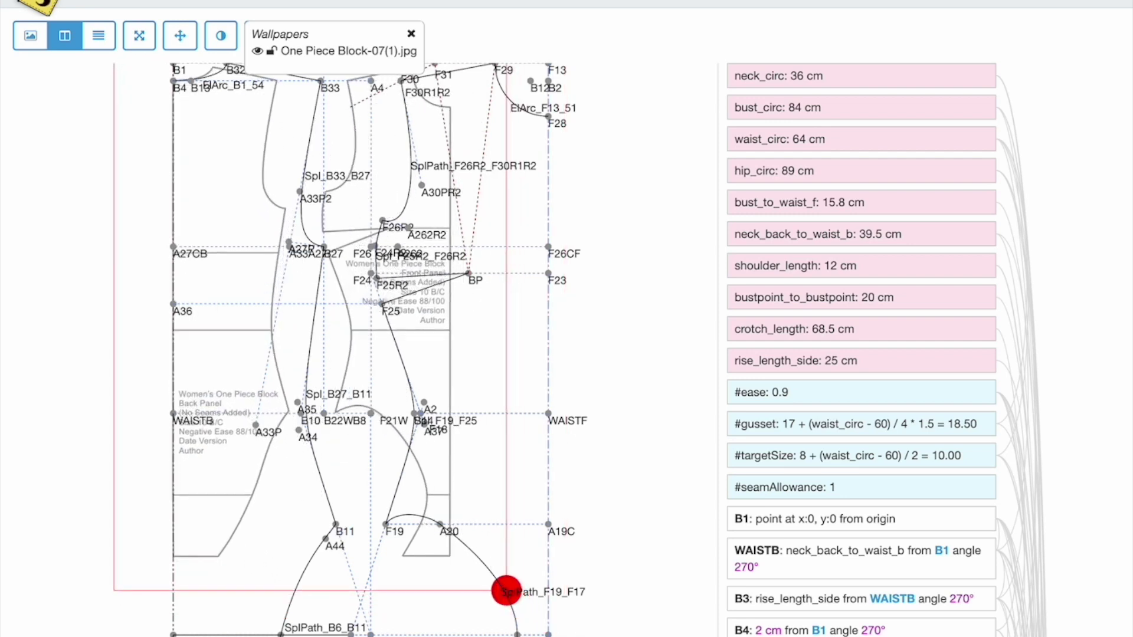
left_click_drag(503, 574, 602, 634)
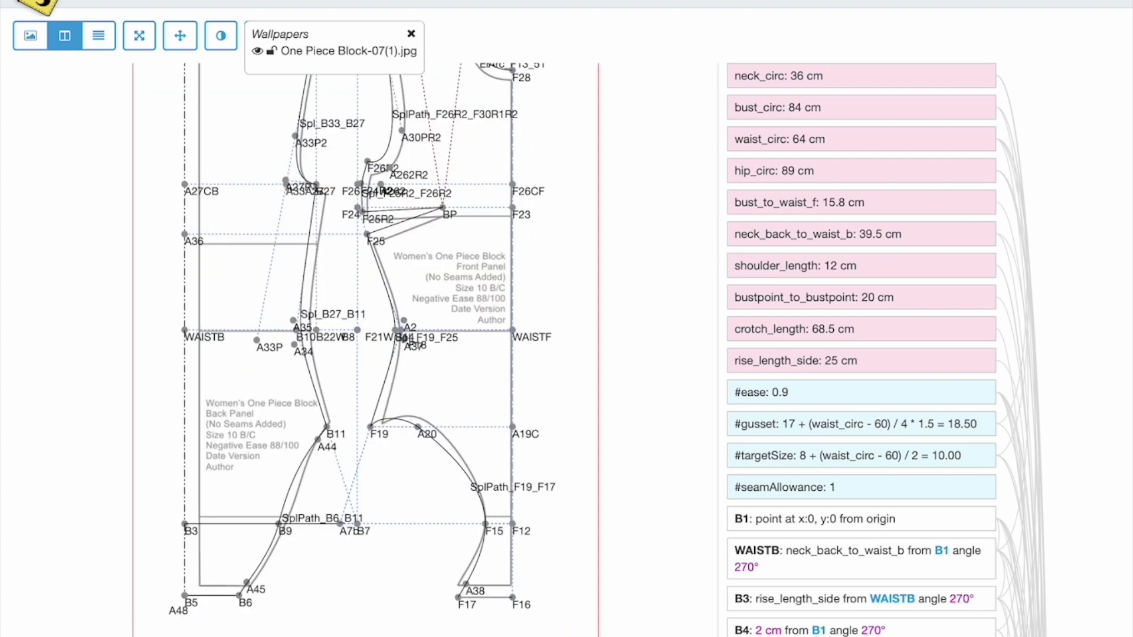
left_click_drag(497, 617, 476, 599)
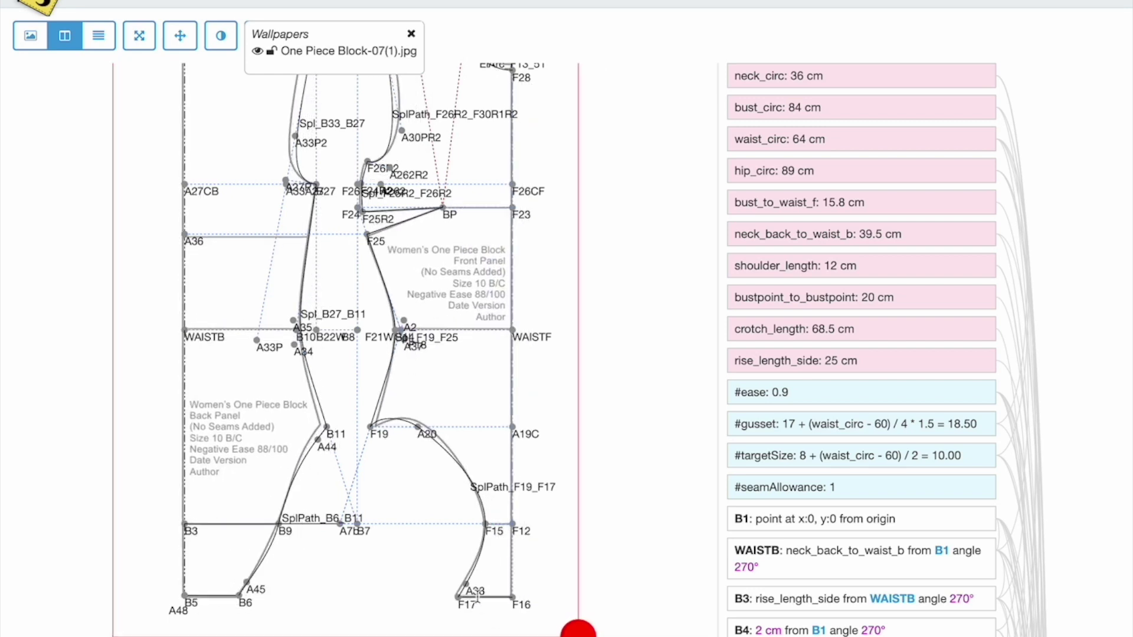
Lock the wallpaper and zoom around the block's top to check alignment.
left_click(274, 48)
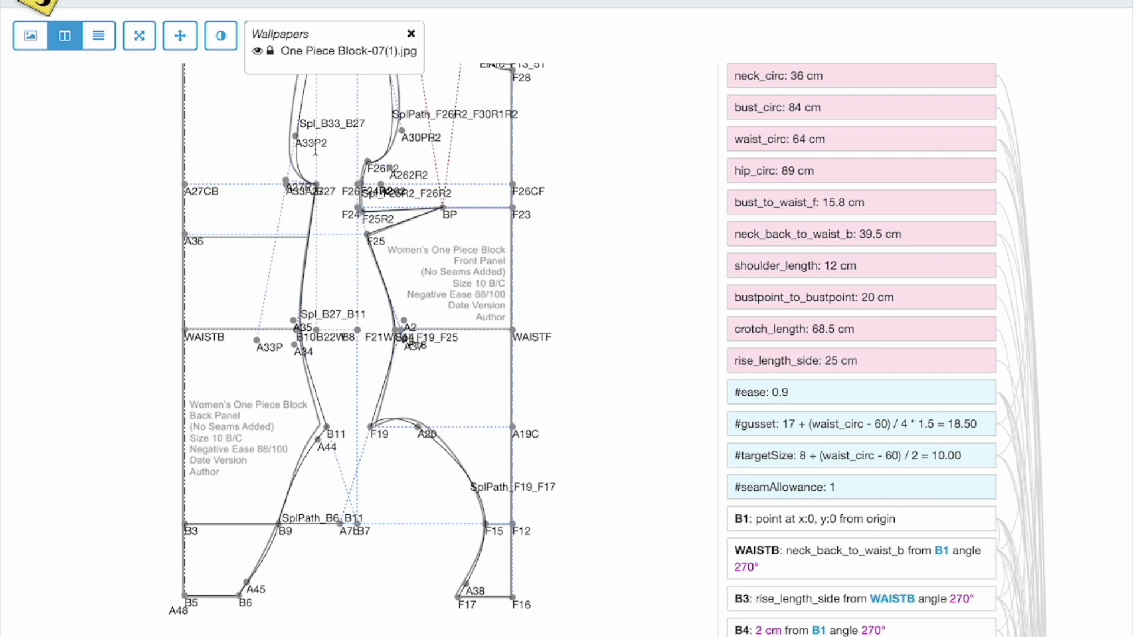
scroll(554, 357, "up", 5)
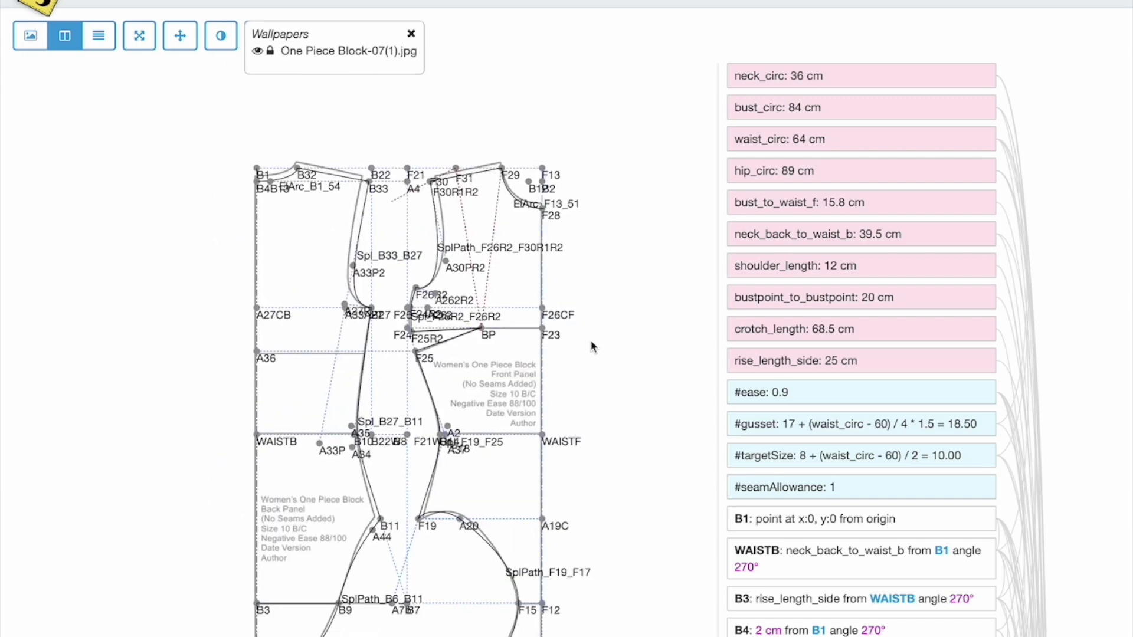
scroll(696, 399, "down", 5)
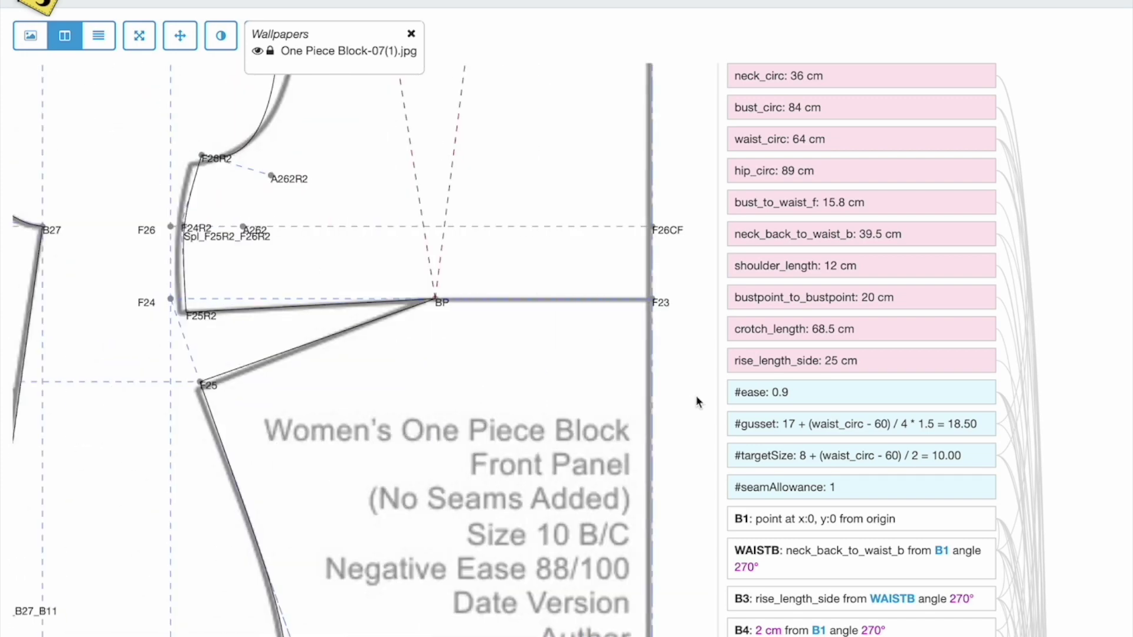
scroll(619, 512, "up", 3)
scroll(619, 507, "down", 2)
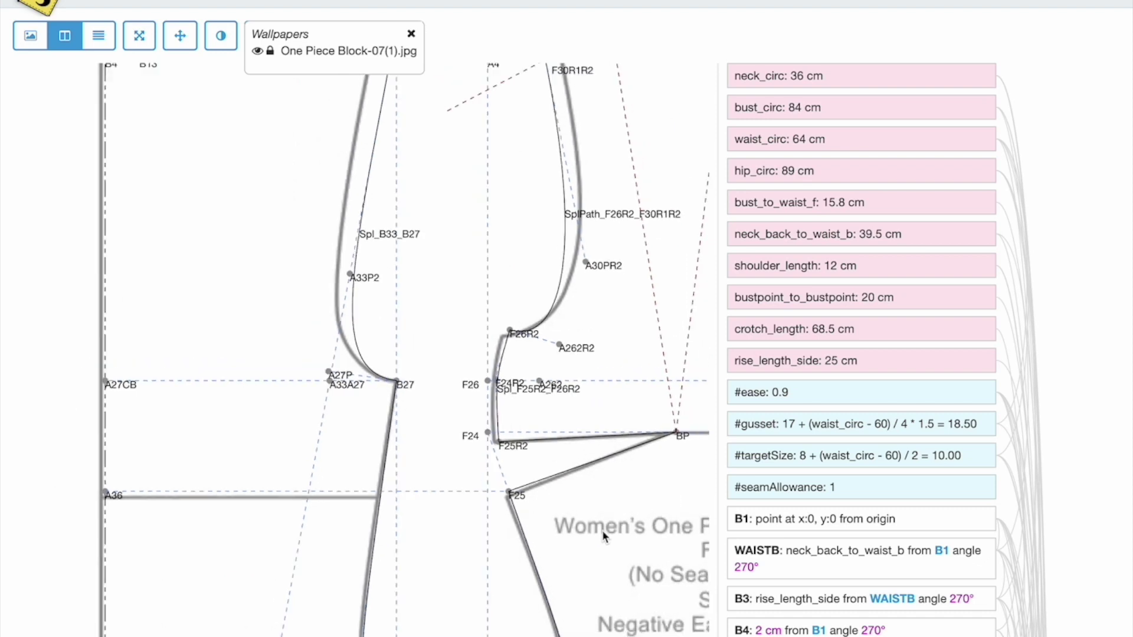
left_click_drag(525, 319, 488, 389)
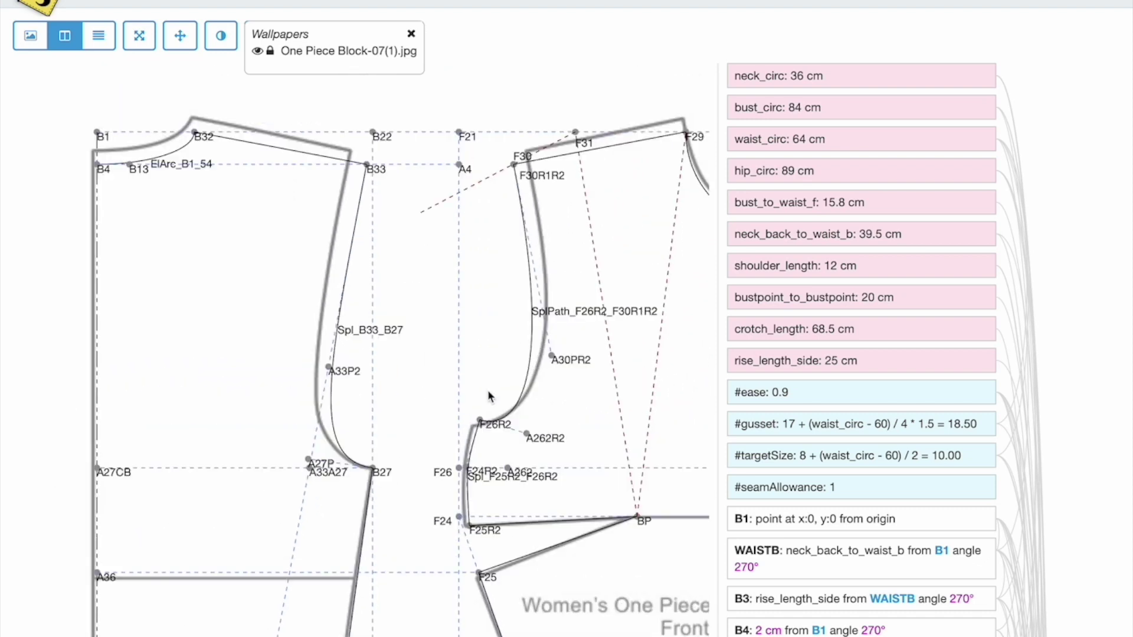
Hide the wallpaper after comparing, close the wallpaper list, and exit the expanded view.
left_click(258, 53)
left_click(257, 51)
left_click(256, 51)
left_click(411, 34)
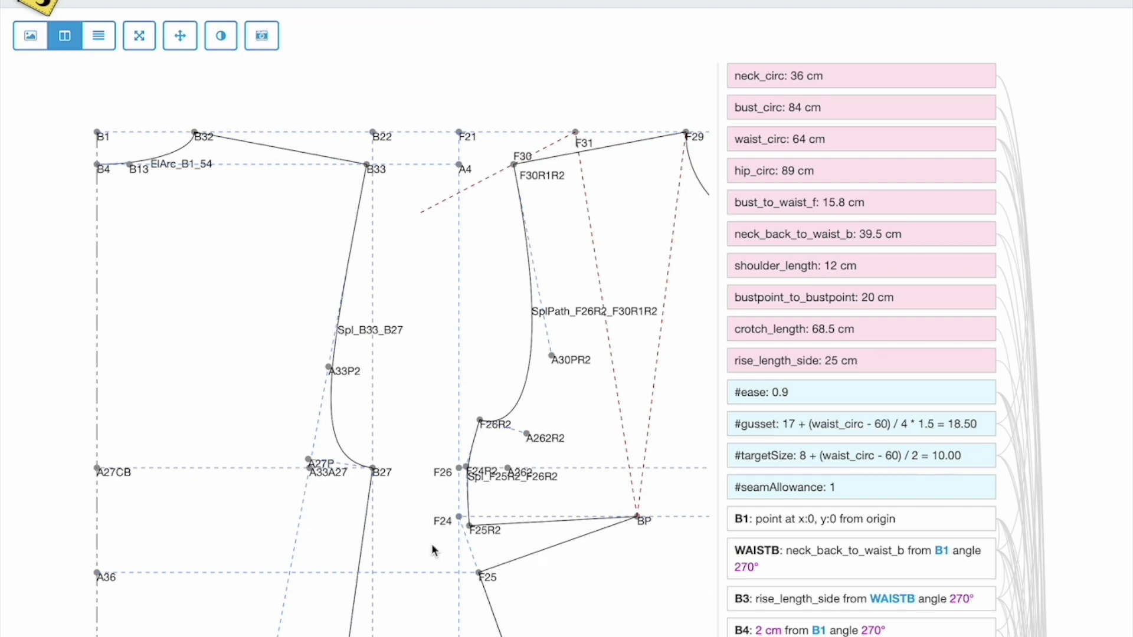
left_click(139, 36)
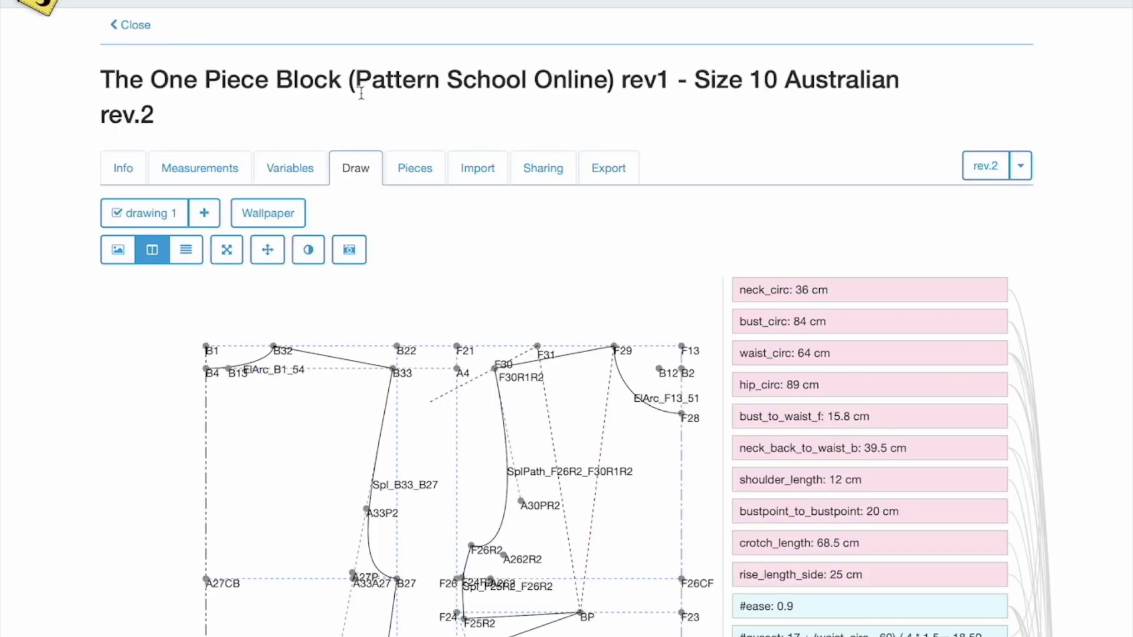
Duplicate the front pattern piece from the Pieces list.
left_click(419, 169)
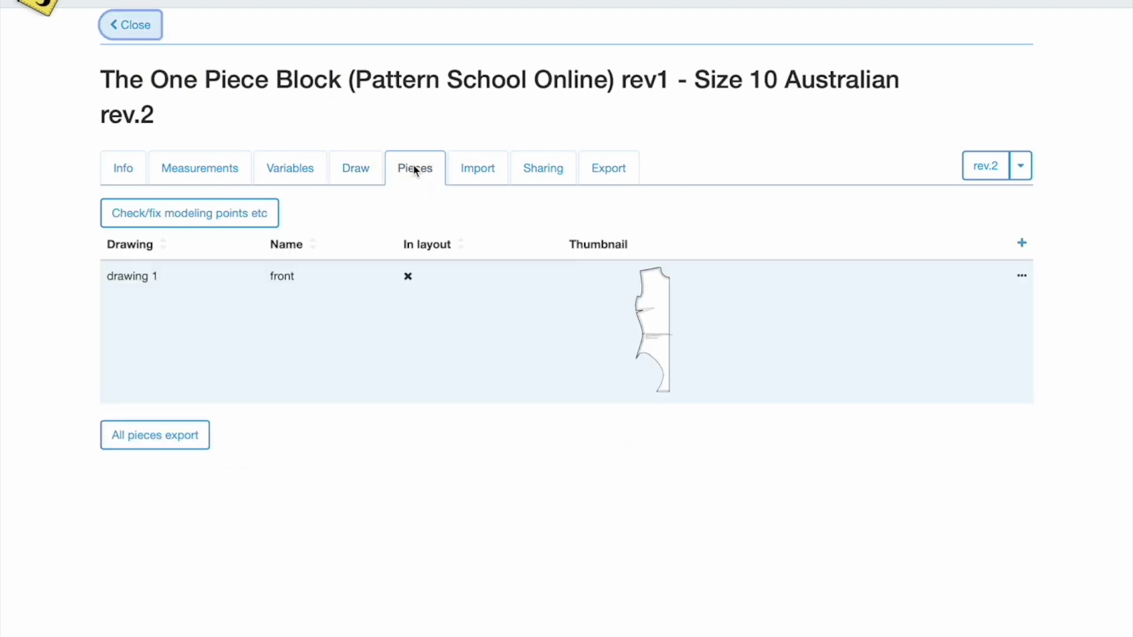
left_click(571, 345)
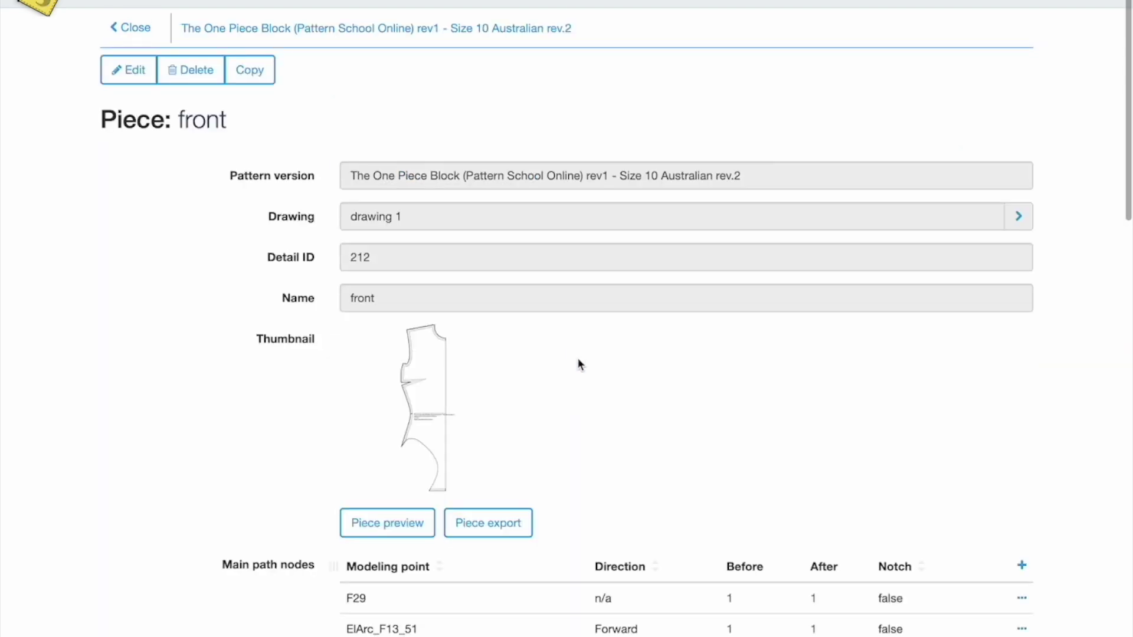
left_click(263, 76)
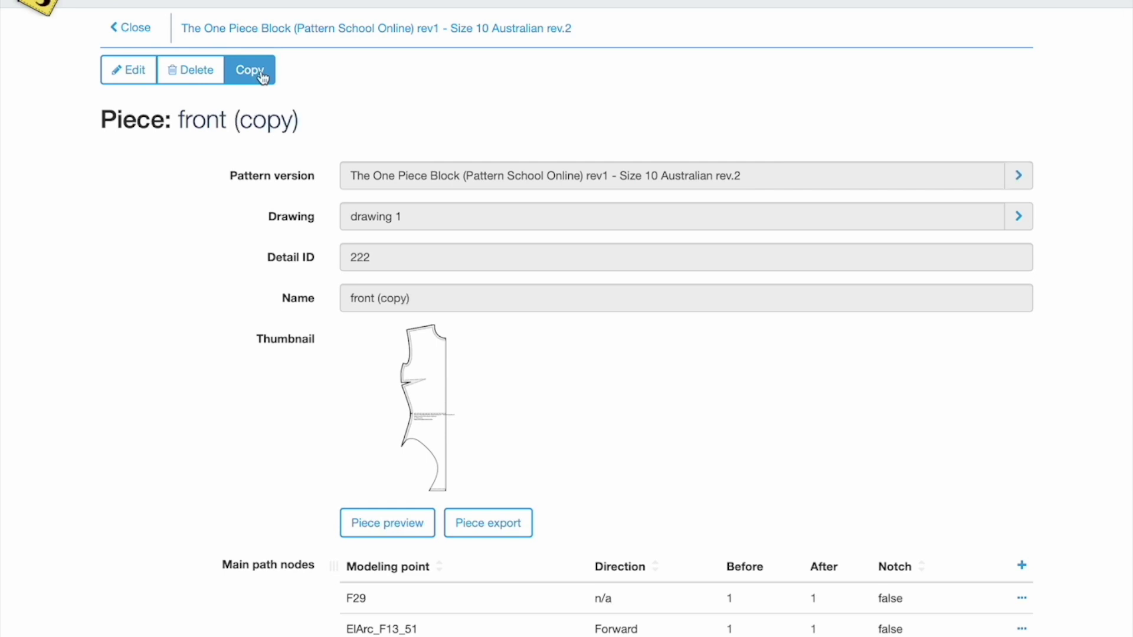
Rename the copied piece to 'back' and open its details.
left_click(141, 81)
triple_click(465, 263)
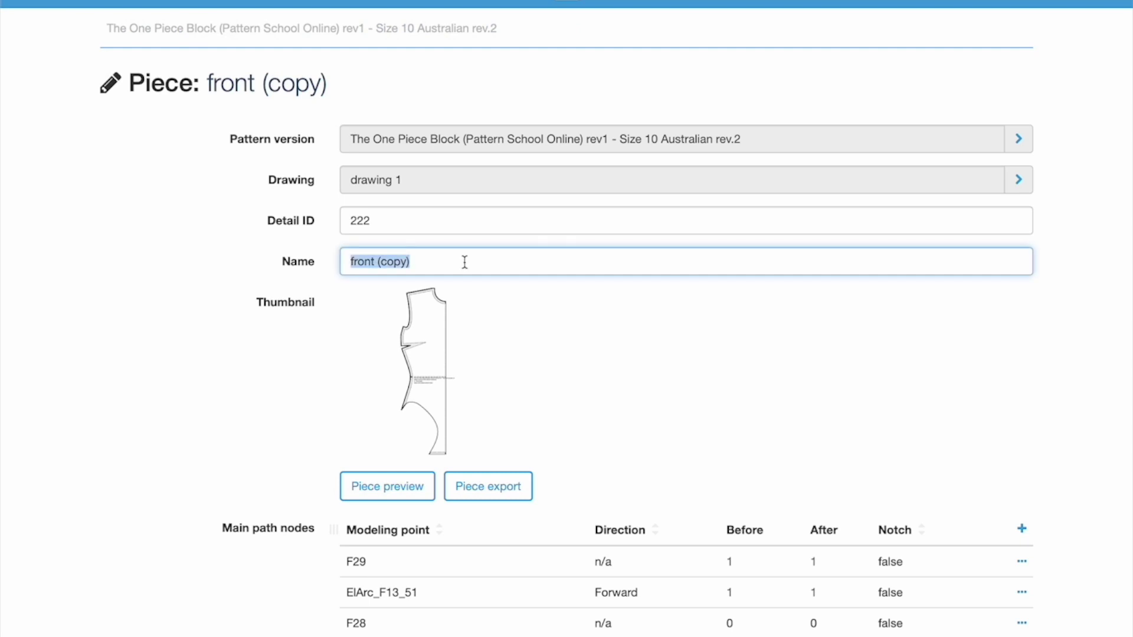
type("back")
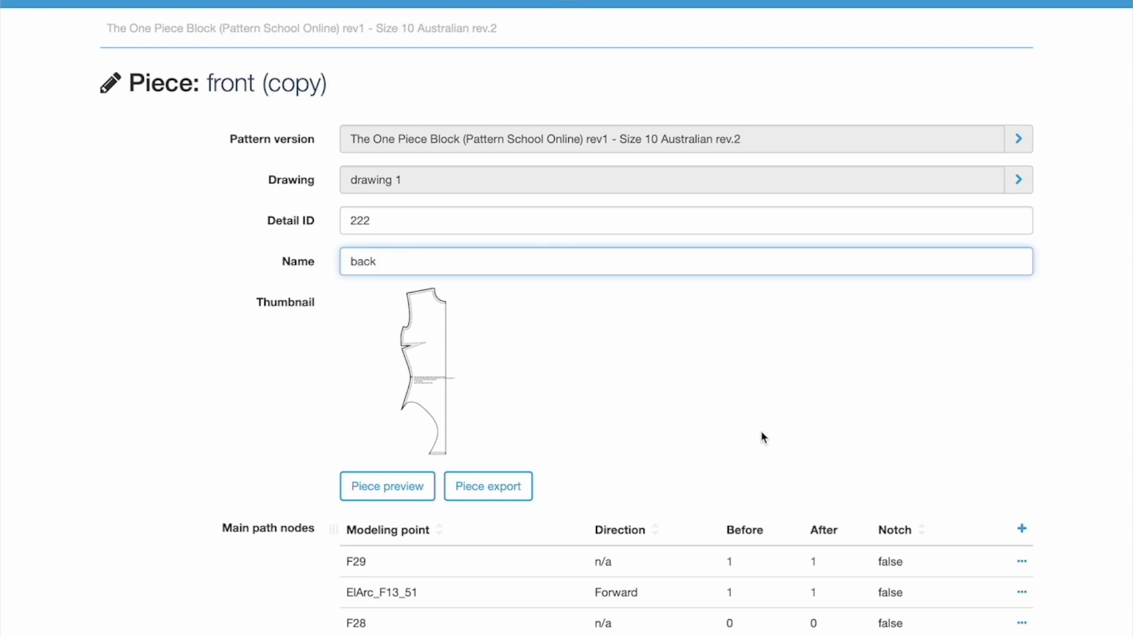
key("Return")
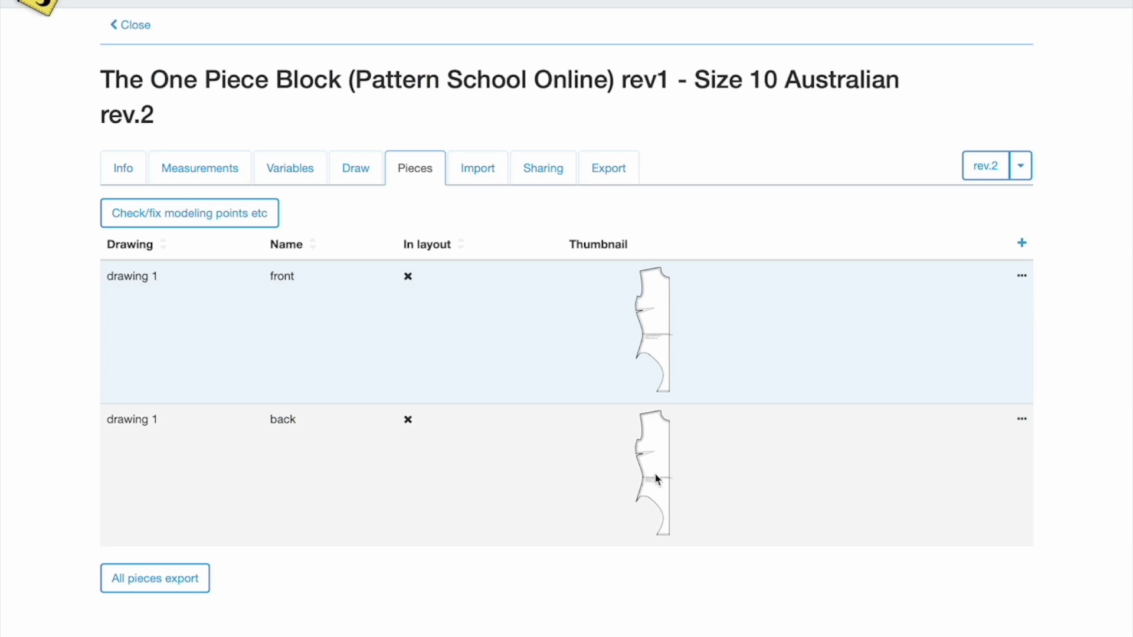
left_click(655, 474)
Delete all 21 inherited main path nodes from the back piece.
scroll(445, 461, "down", 3)
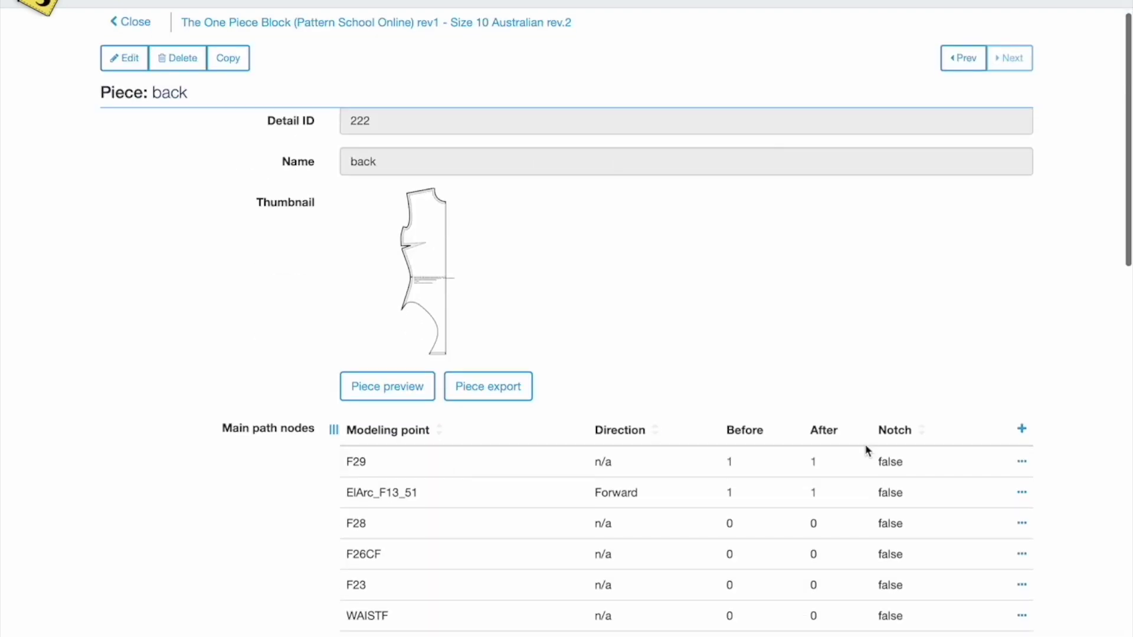
left_click(1022, 461)
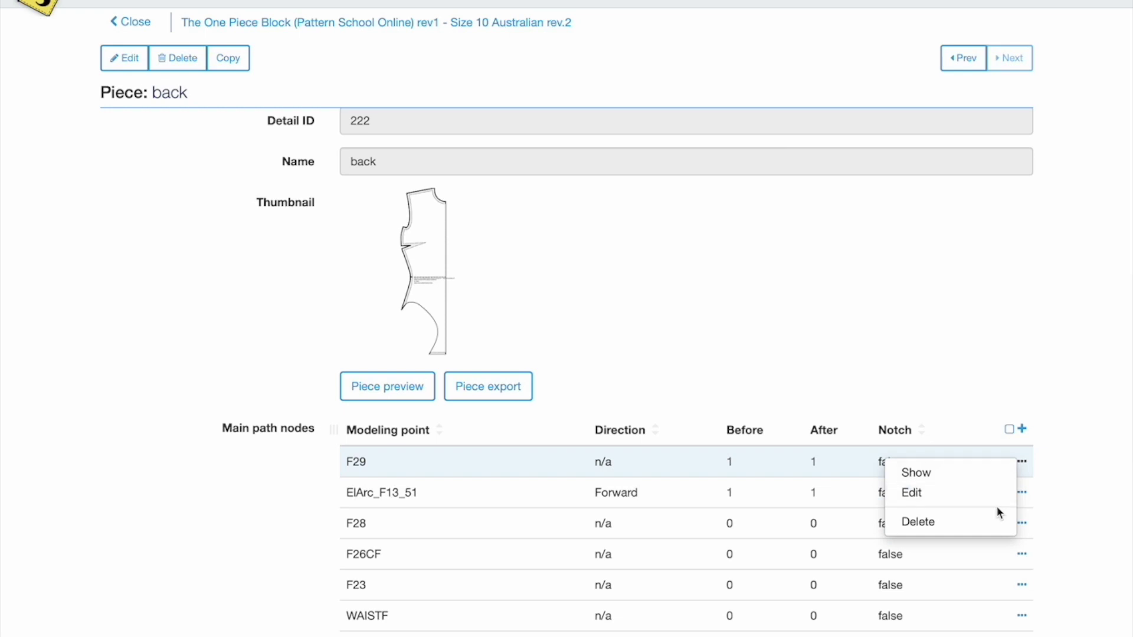
left_click(1008, 429)
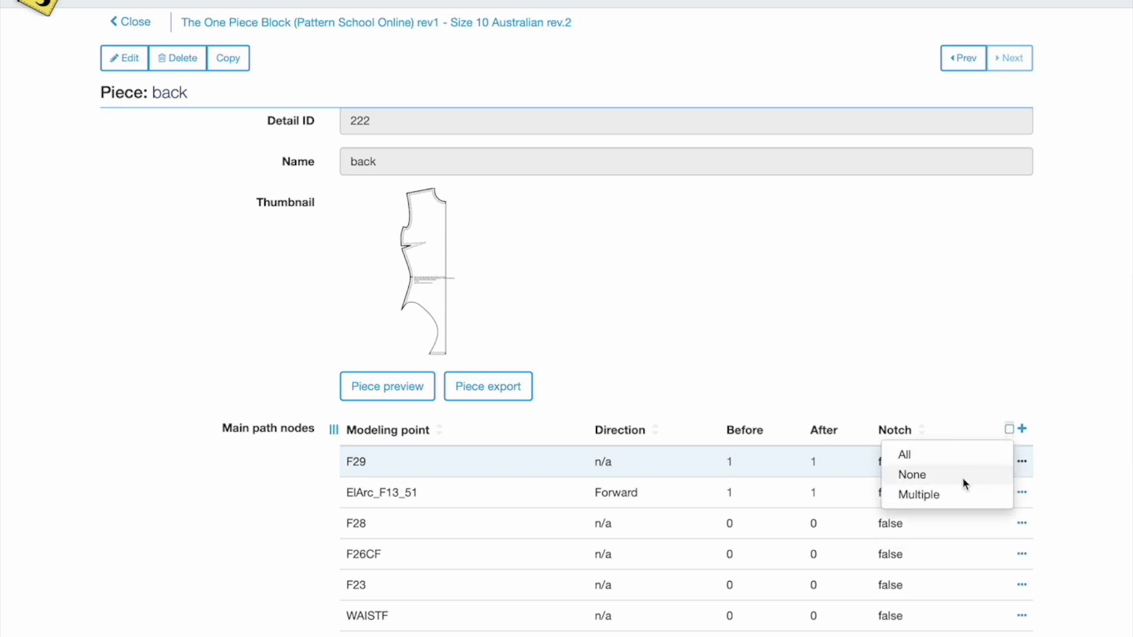
left_click(961, 456)
left_click(1022, 461)
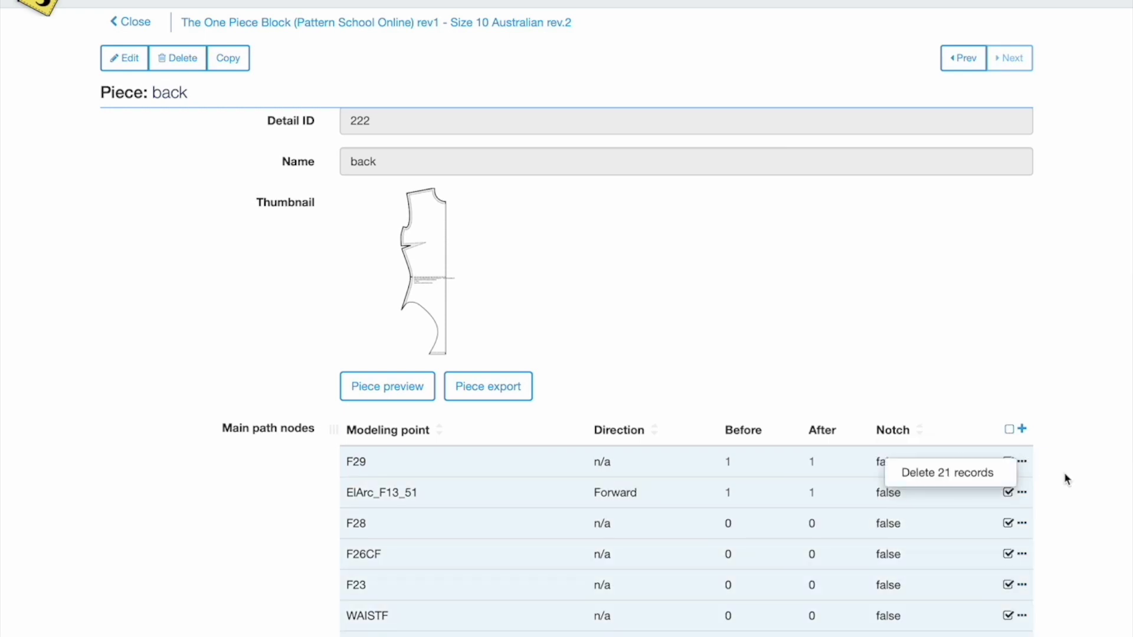
left_click(1006, 473)
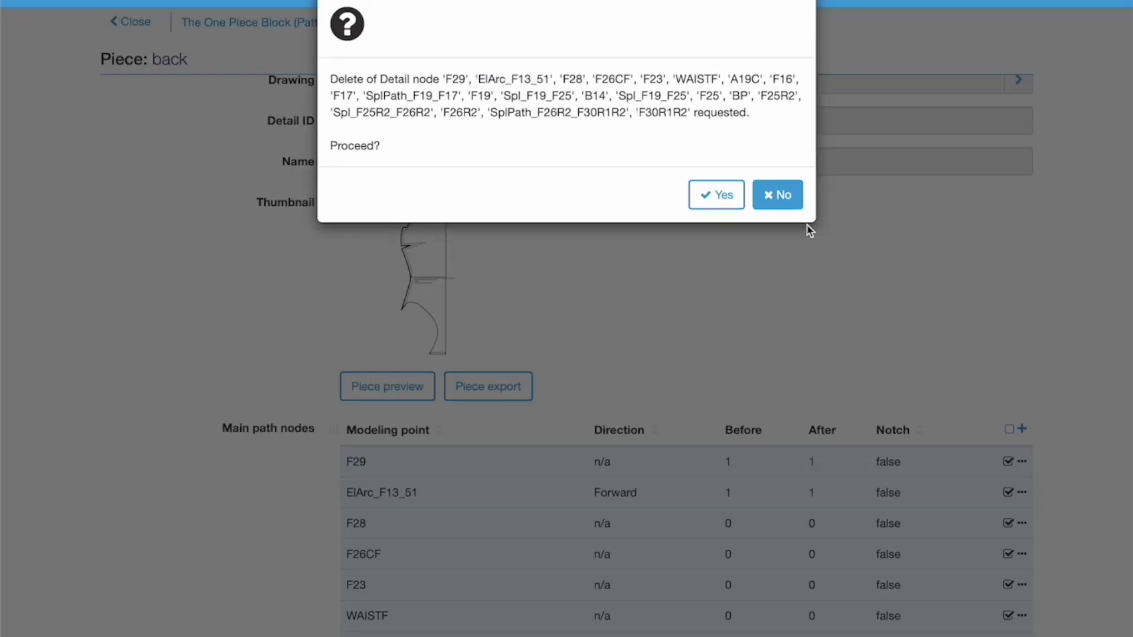
left_click(723, 196)
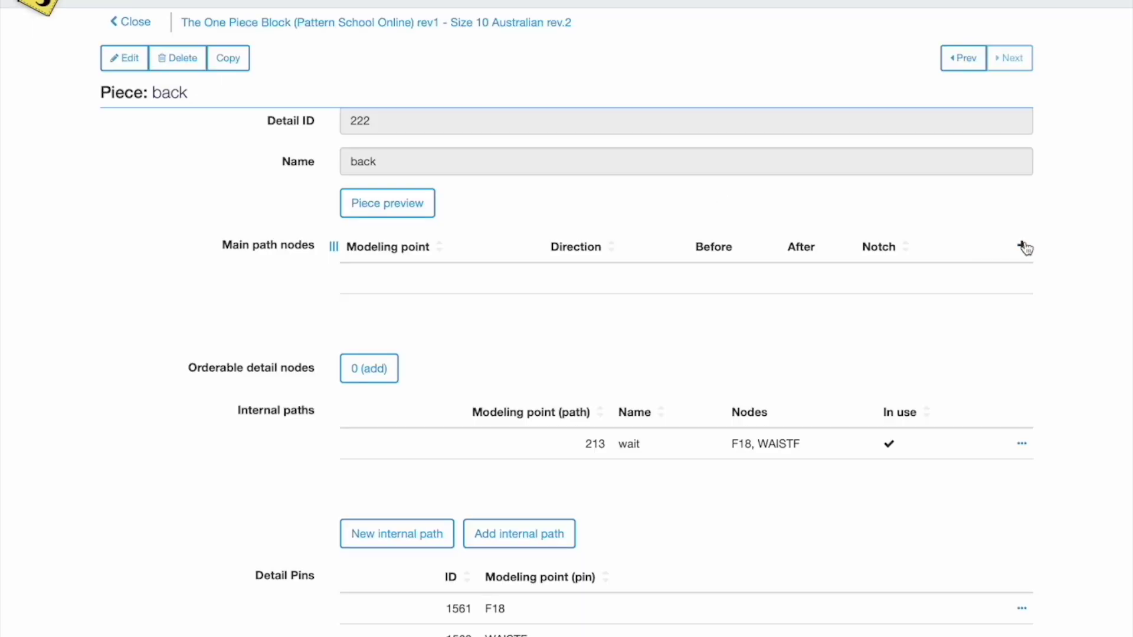
Add main path nodes B4, ElArc_B1_54, Spl_B27_B11 and B11 to the back piece.
left_click(1023, 247)
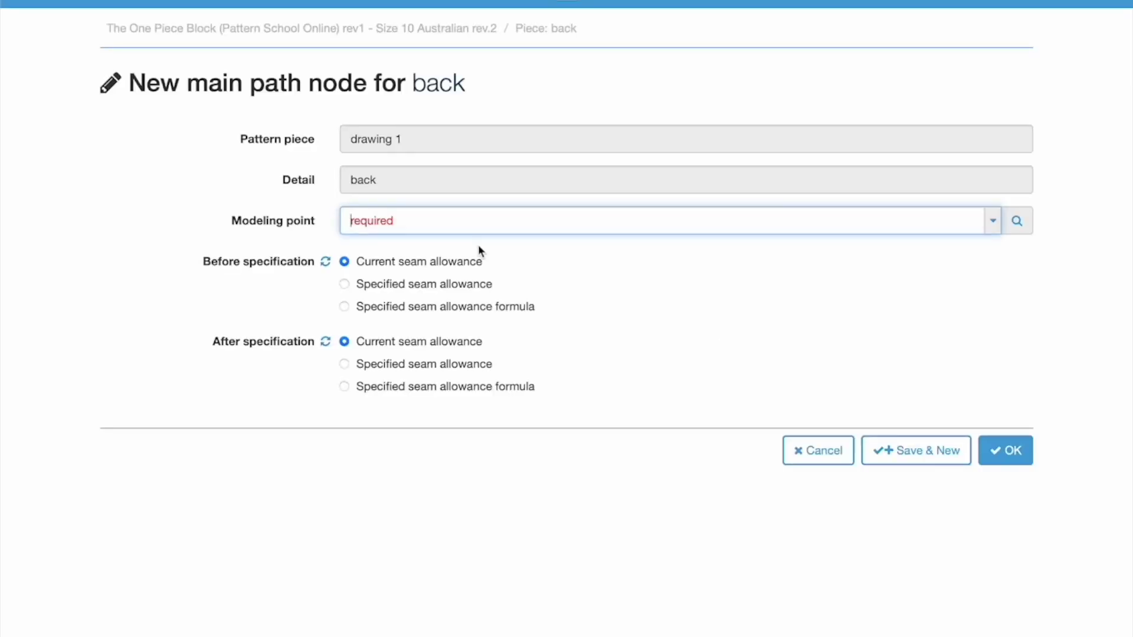
type("b4")
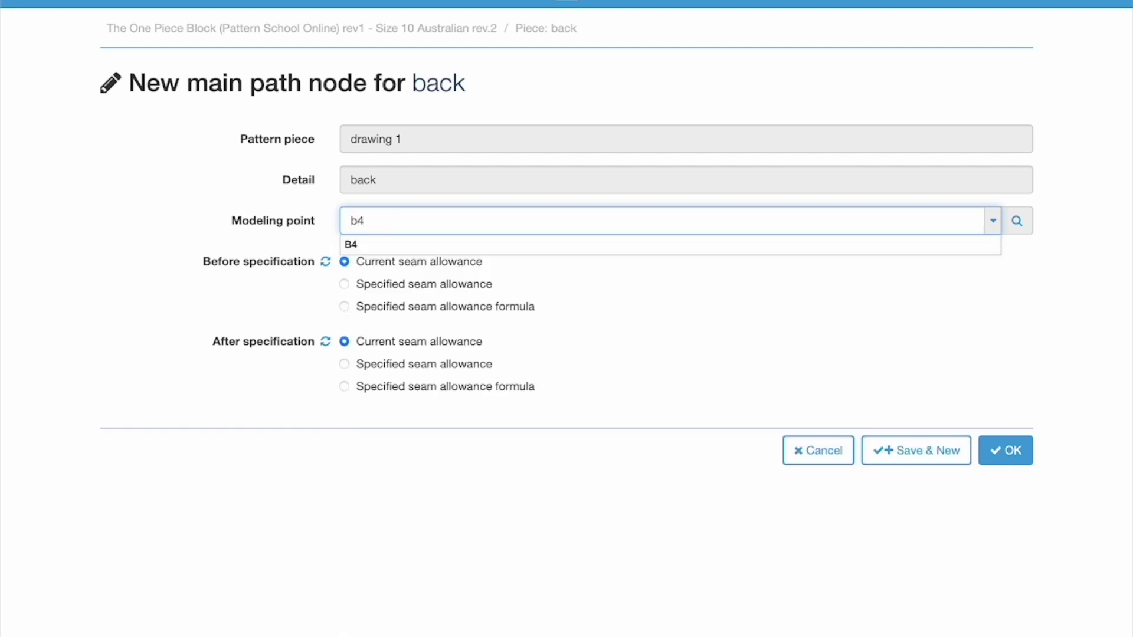
key("Tab")
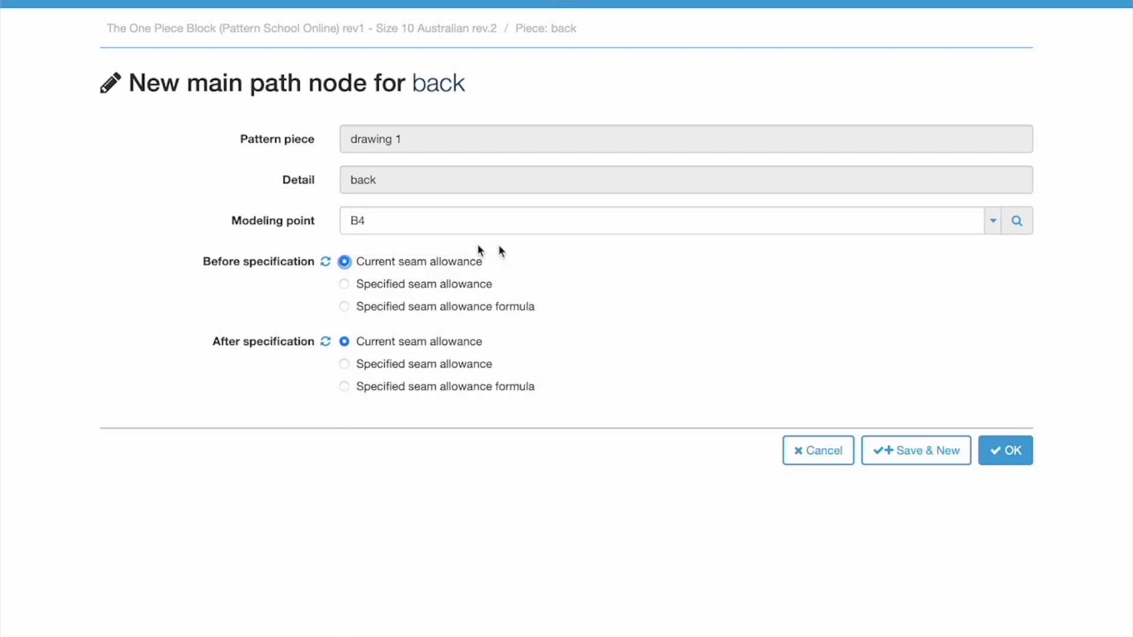
left_click(924, 451)
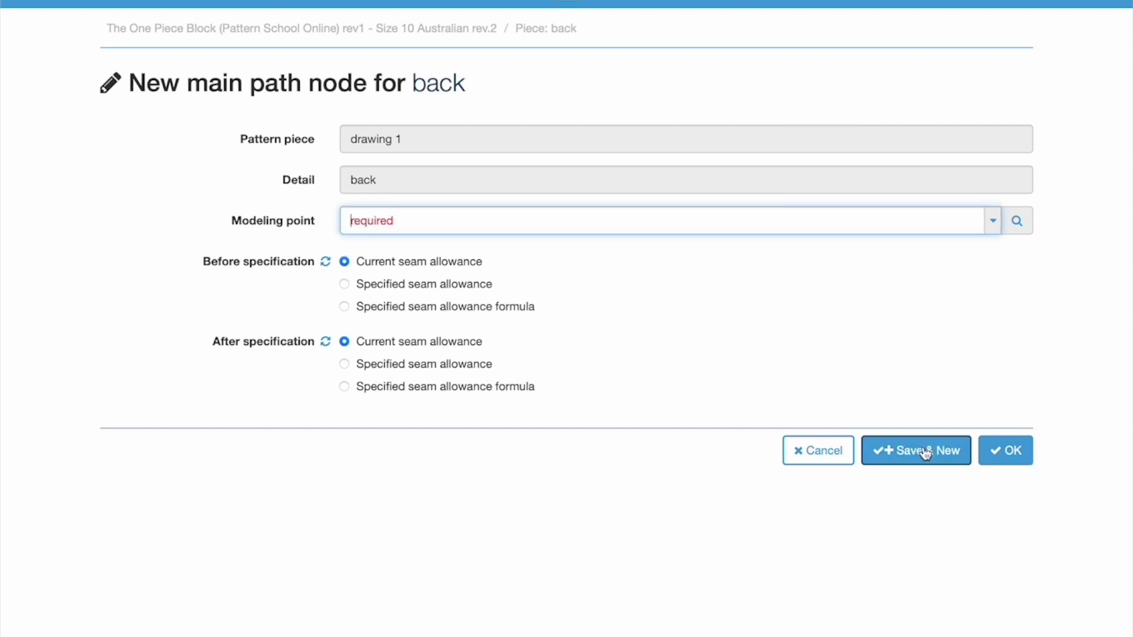
type("b1")
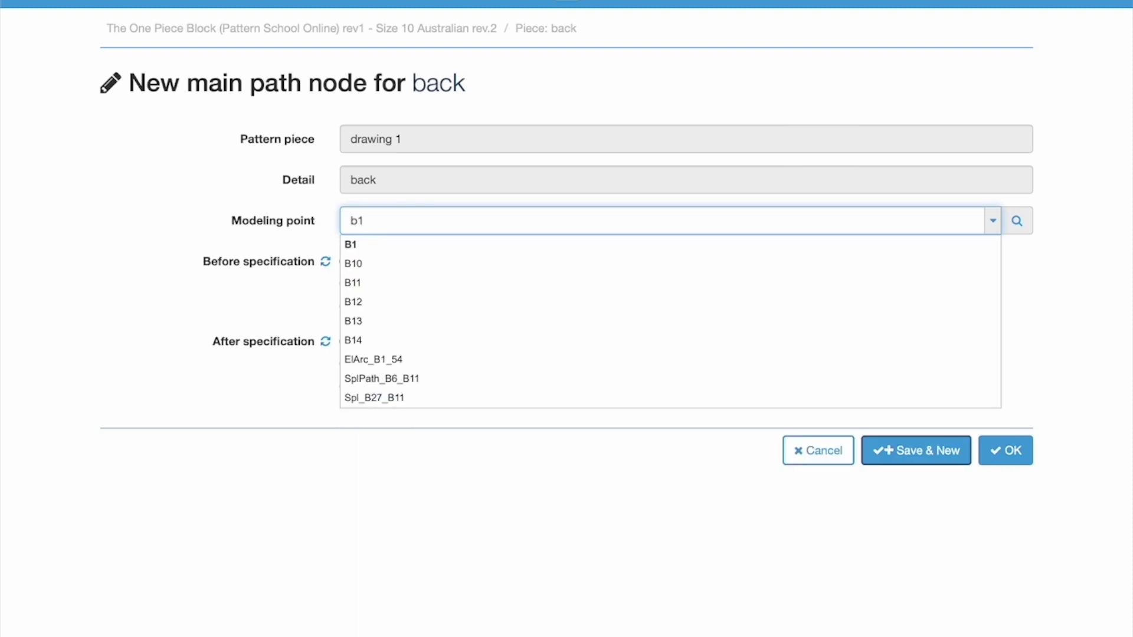
left_click(468, 360)
left_click(931, 452)
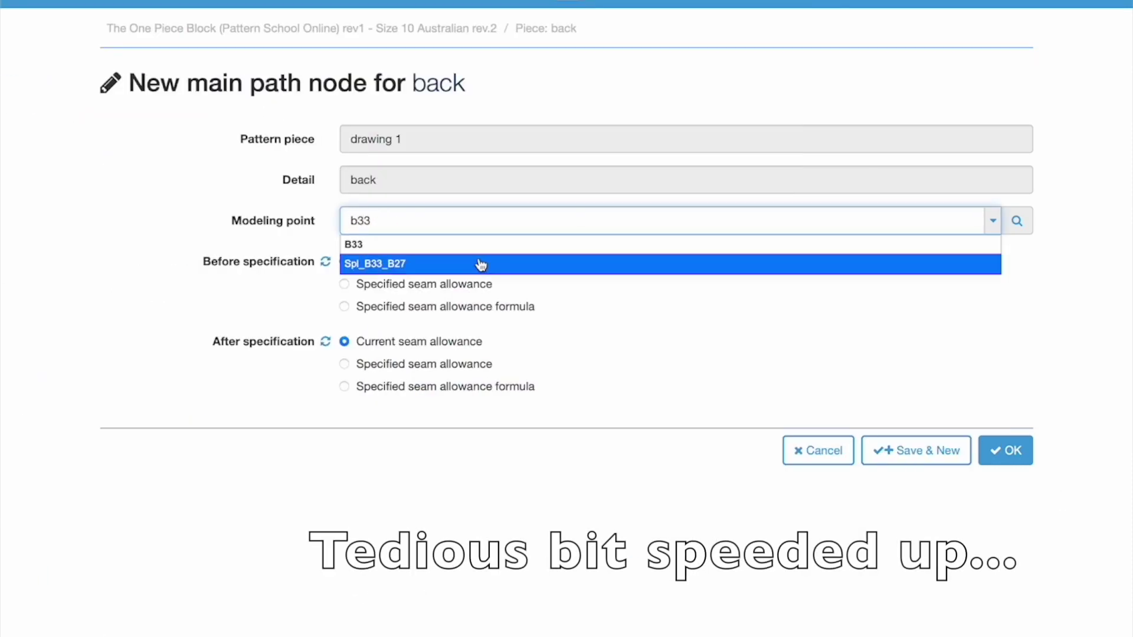
left_click(481, 265)
left_click(916, 451)
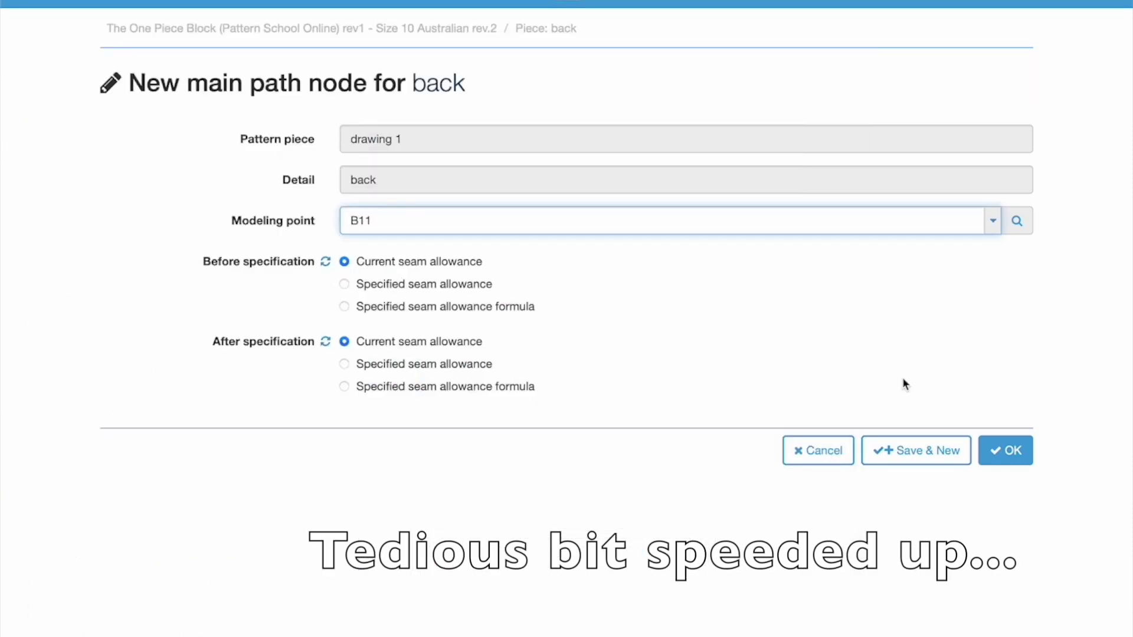
left_click(1006, 451)
Review the orderable detail nodes list and the B4 main path node.
scroll(341, 455, "up", 5)
left_click(379, 631)
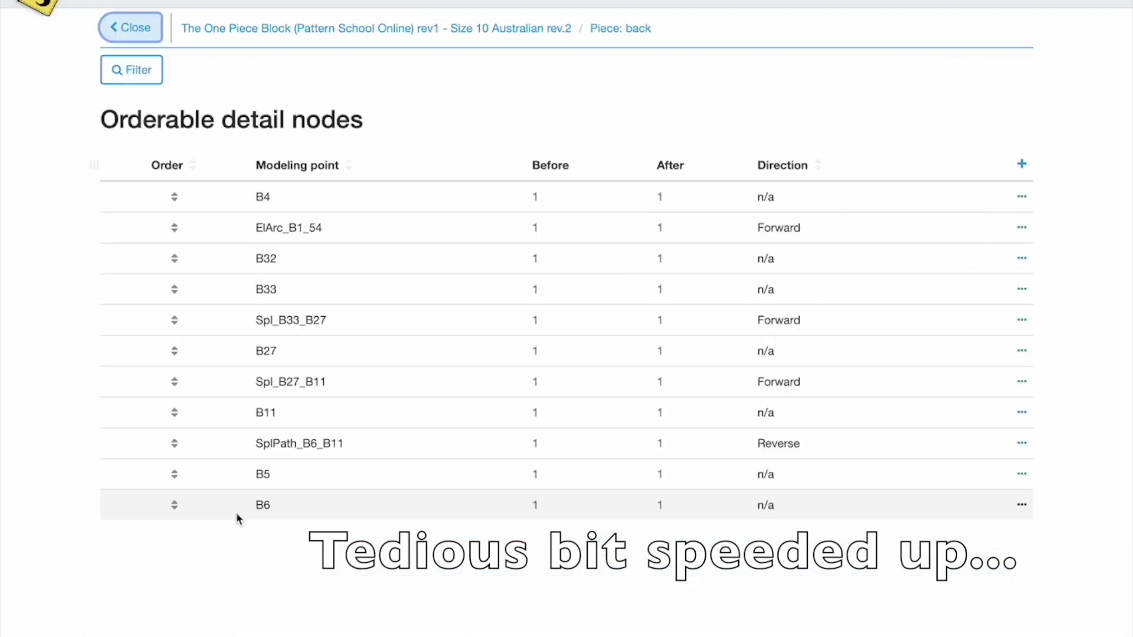
left_click(126, 28)
left_click(354, 270)
left_click(429, 448)
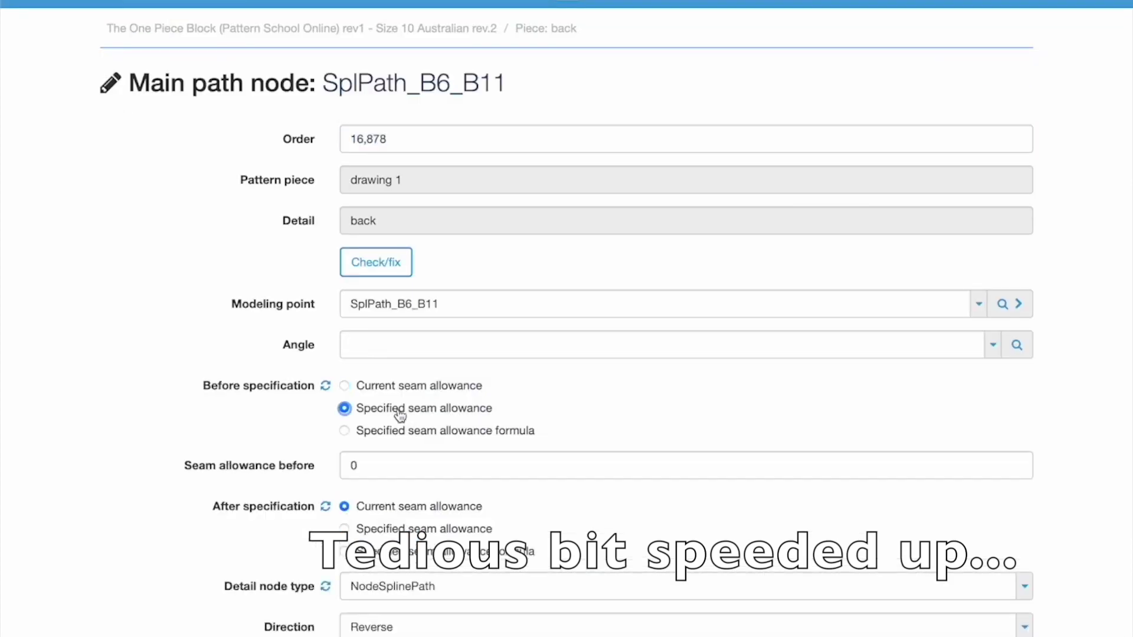
Give SplPath_B6_B11 a seam allowance, add the WAISTB pin, and delete the internal path.
left_click(144, 37)
left_click(833, 434)
scroll(833, 435, "down", 10)
left_click(373, 527)
scroll(657, 480, "up", 10)
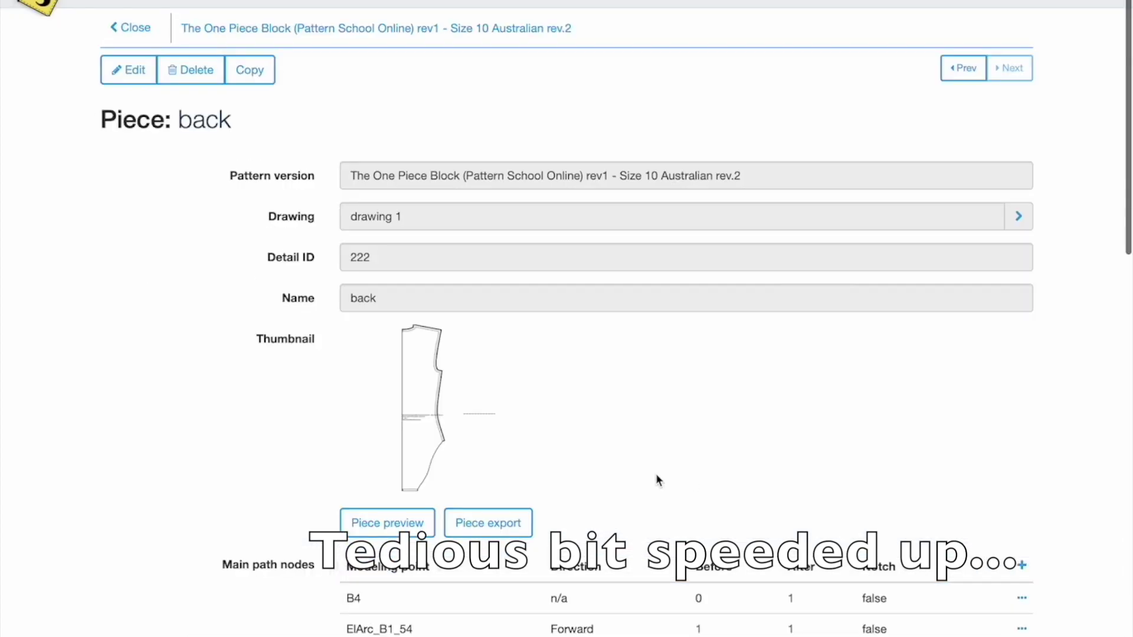
scroll(657, 480, "down", 5)
left_click(1021, 430)
left_click(718, 159)
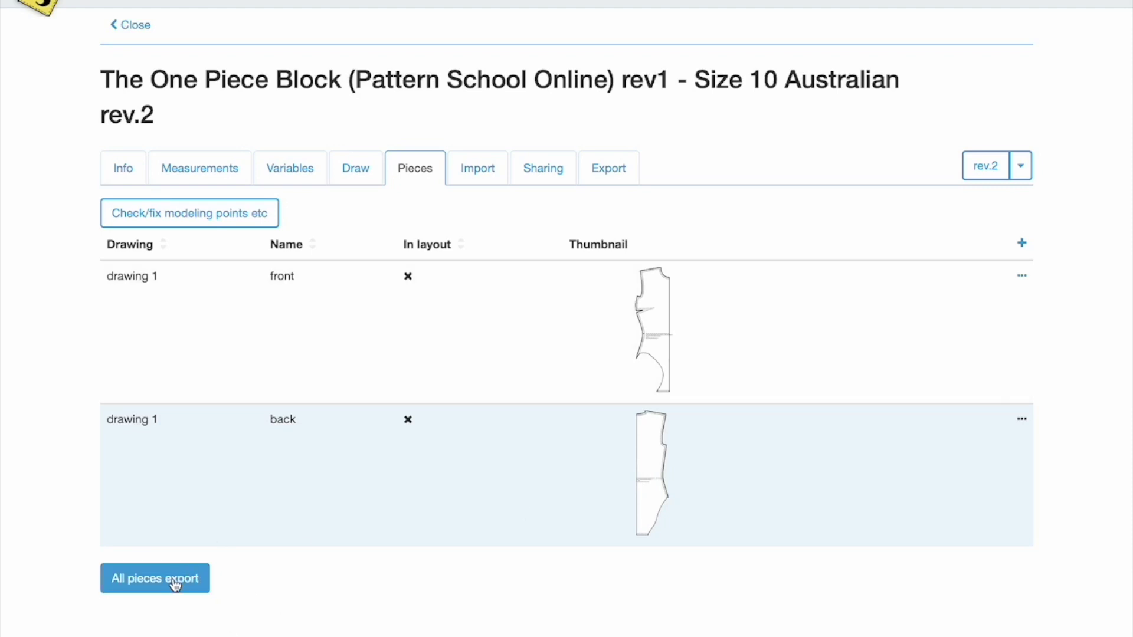
Export all pieces as SVG and download the file.
left_click(175, 582)
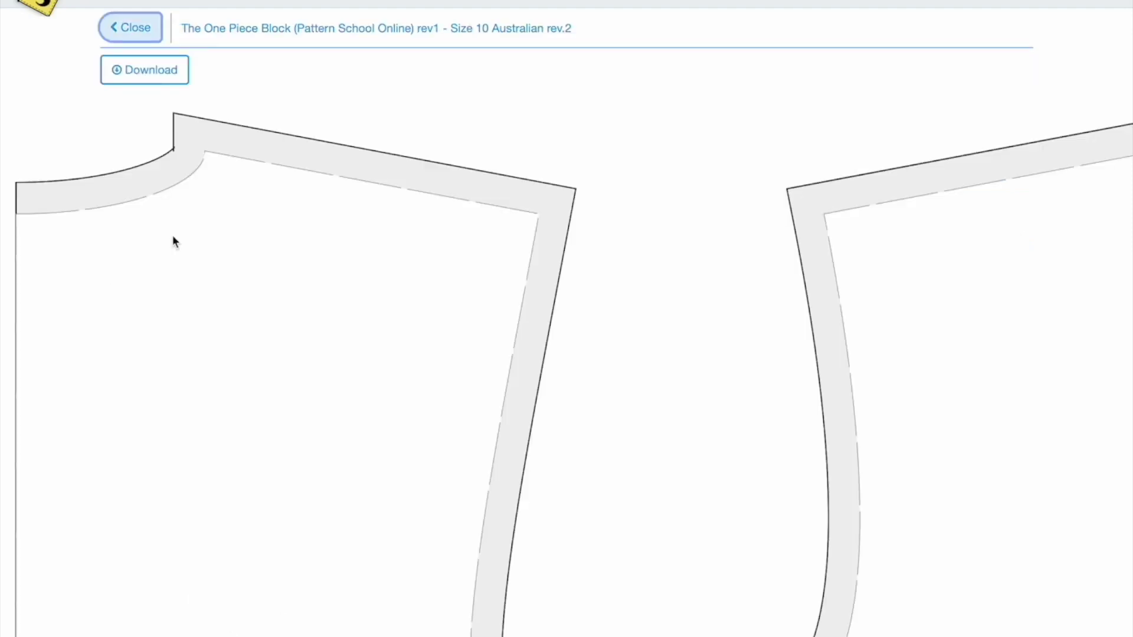
left_click(144, 71)
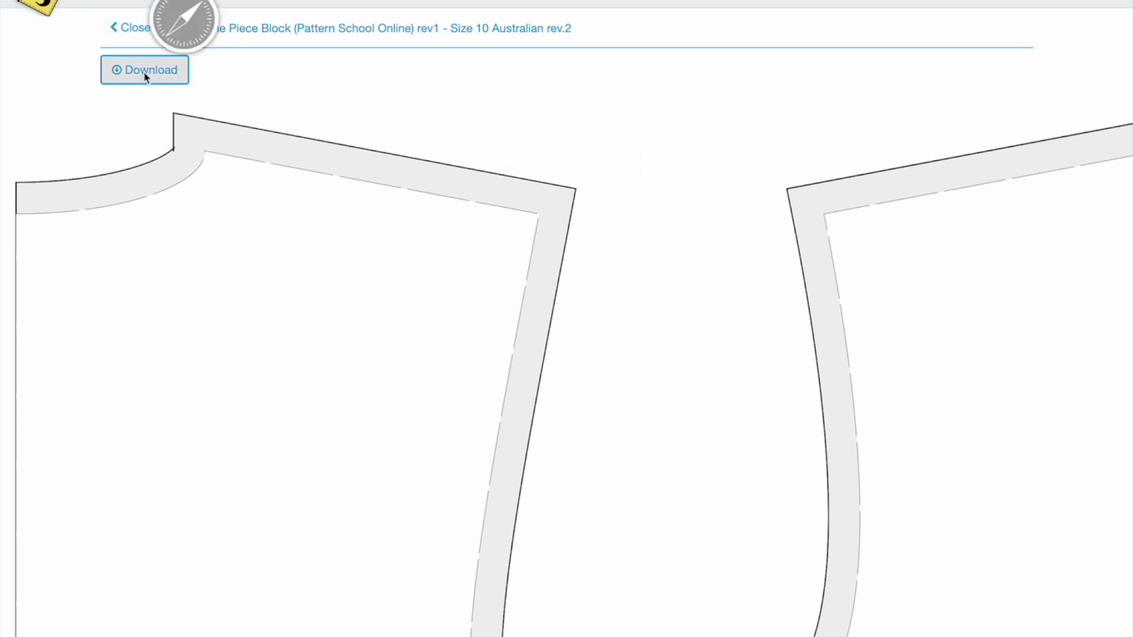
left_click(141, 33)
On the Export page, check the Size 10 Australian size list and preview the all-pieces SVG export again.
left_click(618, 171)
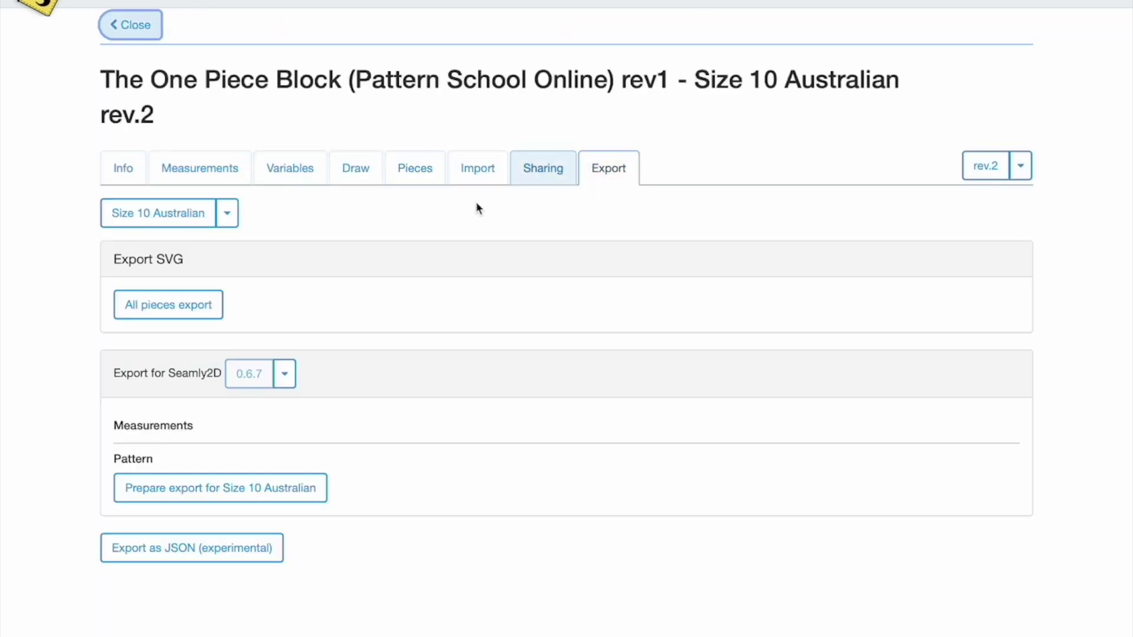
left_click(228, 216)
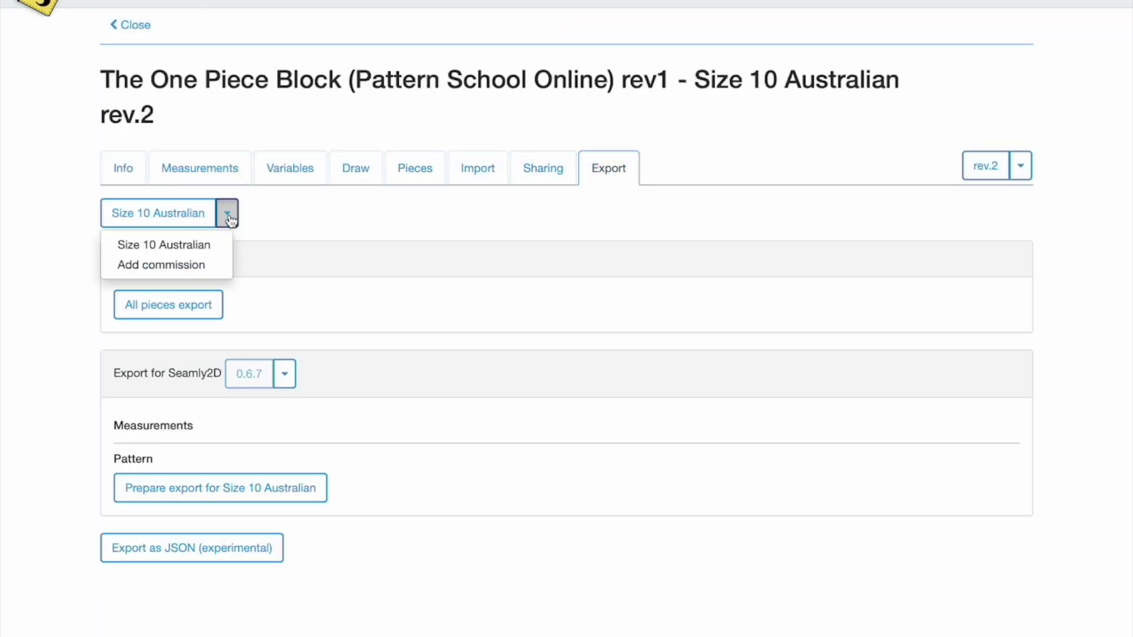
left_click(307, 217)
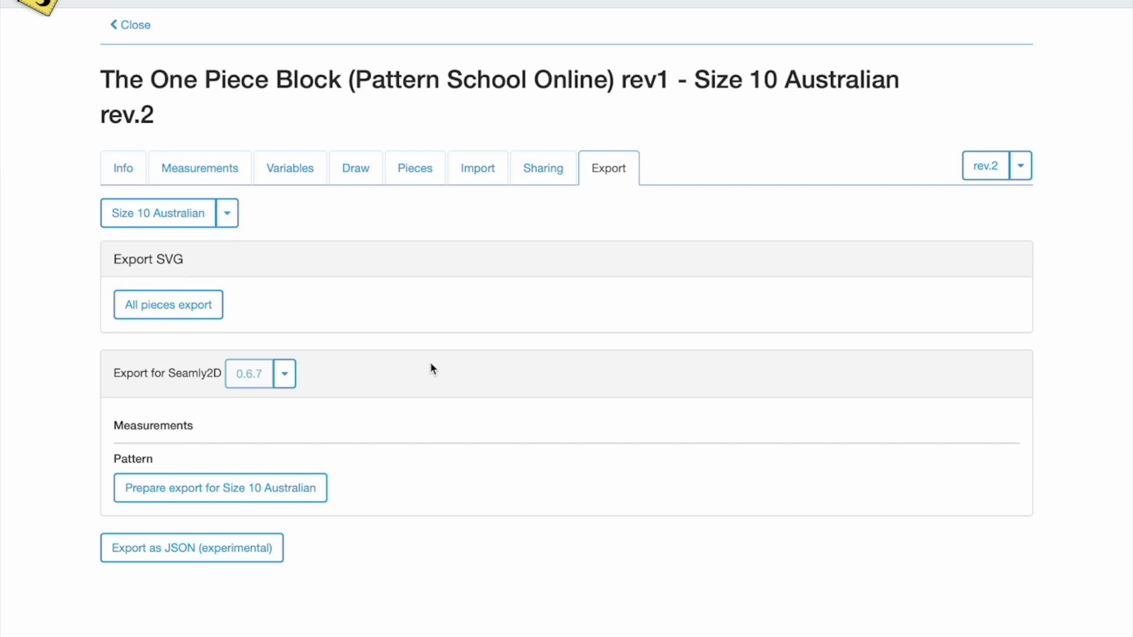
left_click(210, 312)
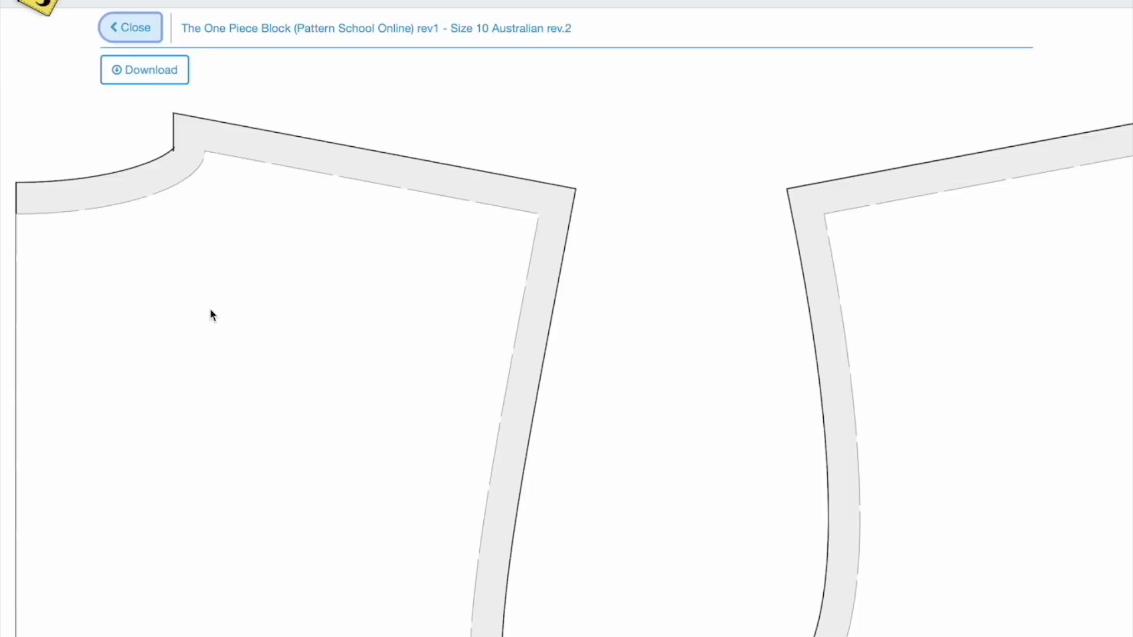
scroll(438, 431, "up", 5)
scroll(437, 430, "down", 5)
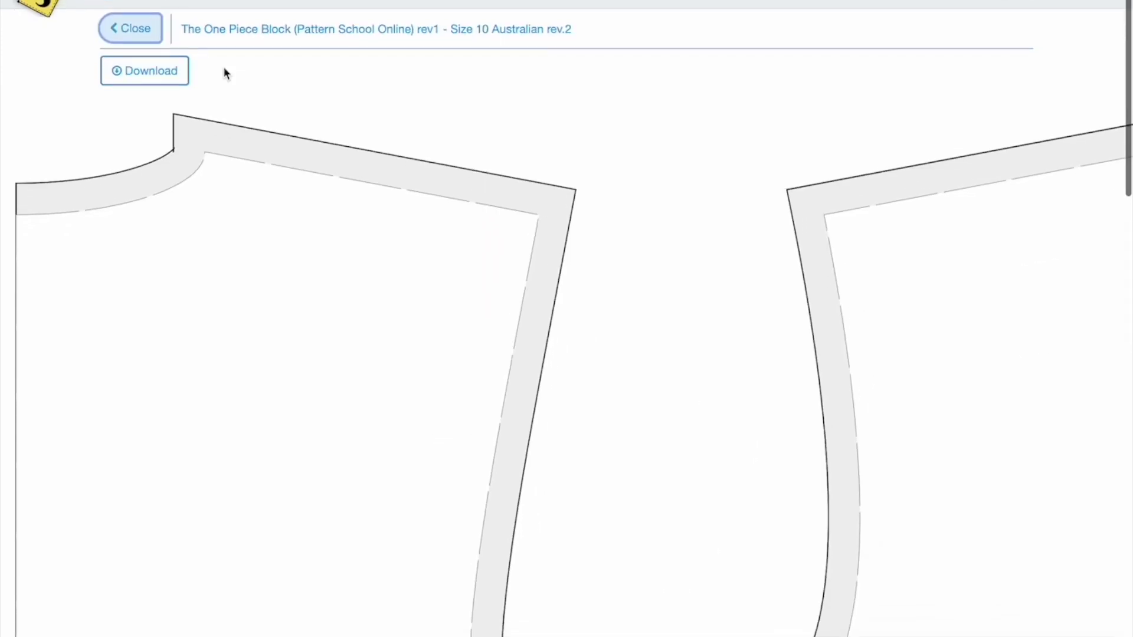
left_click(140, 39)
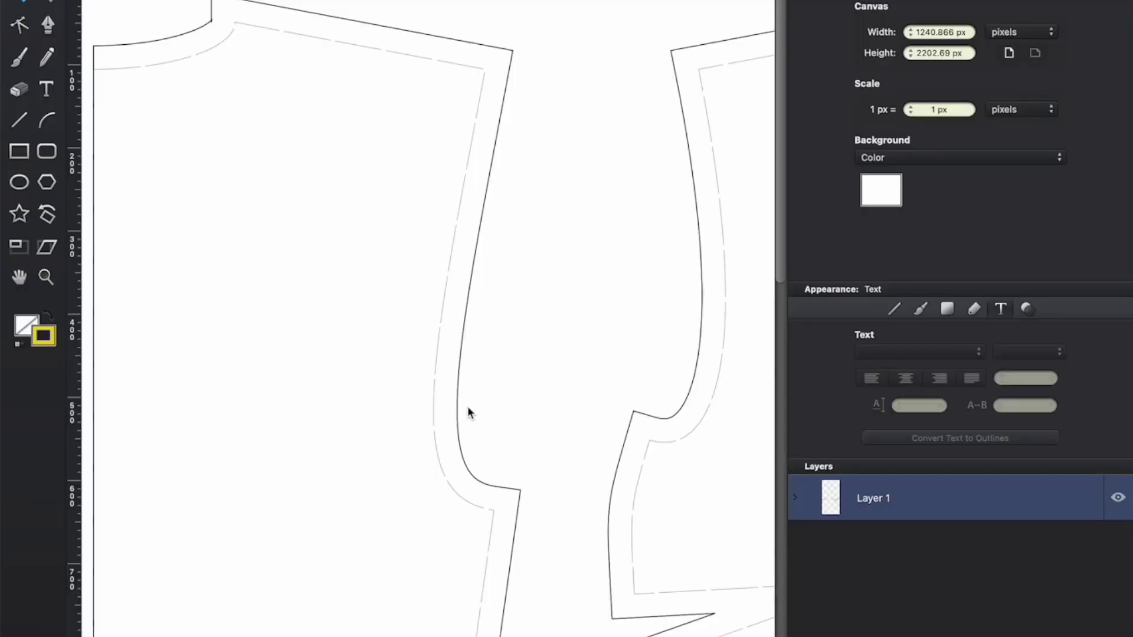
Zoom out to see the whole exported pattern page.
scroll(467, 406, "down", 2)
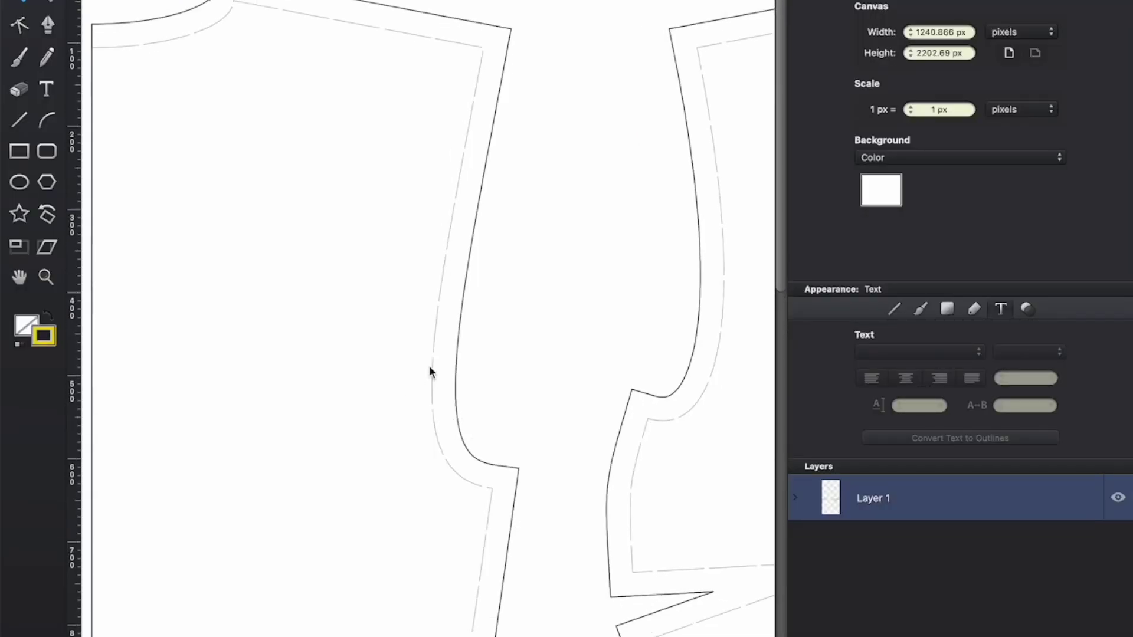
key("z")
left_click(452, 354, "alt")
left_click(464, 357, "alt")
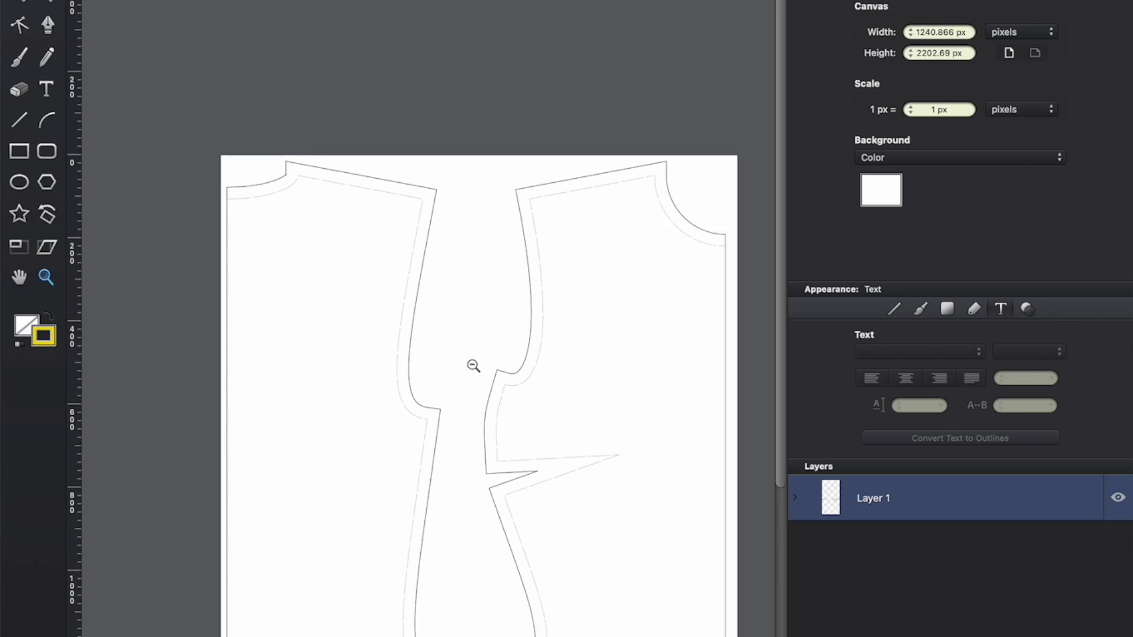
scroll(507, 411, "down", 3)
scroll(507, 412, "right", 2)
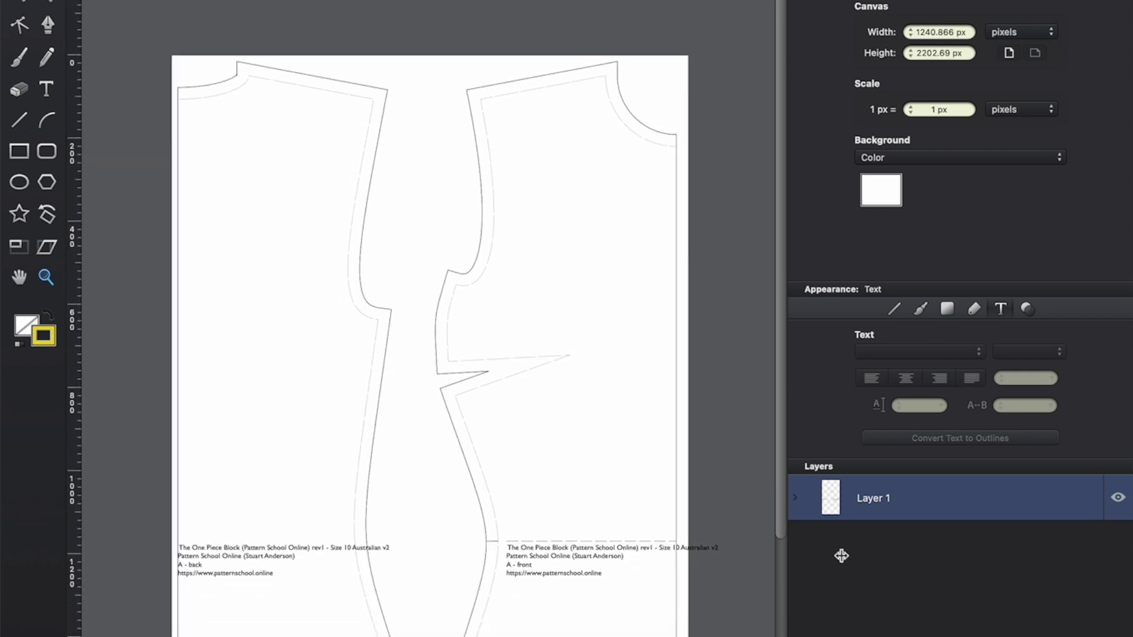
Expand Layer 1 into back and front, then select the back seam line and seam allowance.
left_click(795, 497)
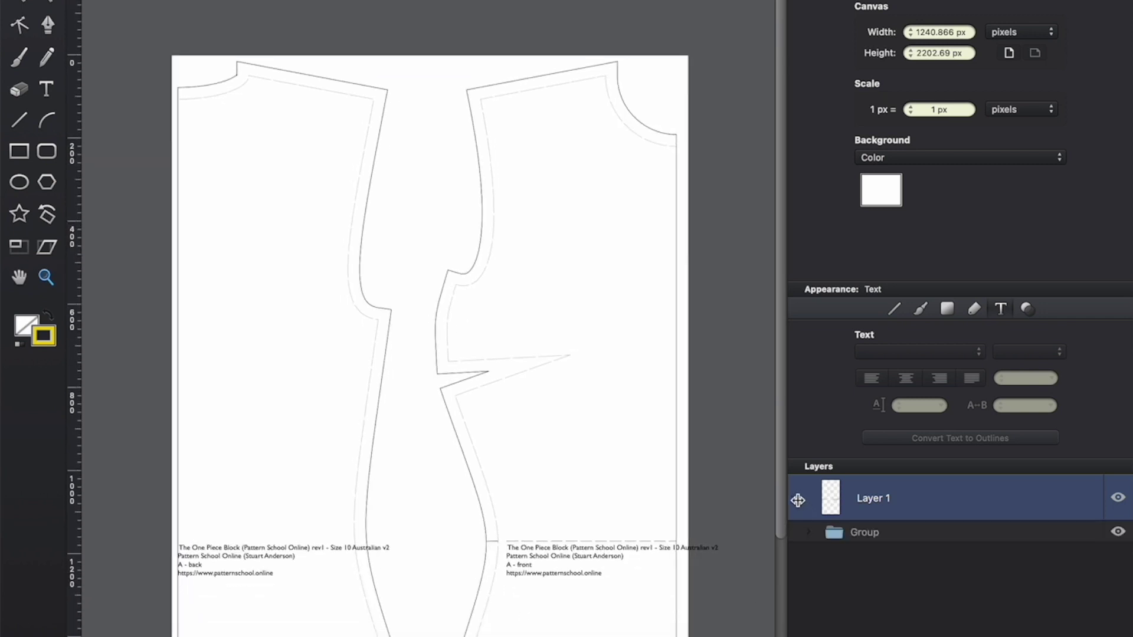
left_click(807, 532)
left_click(828, 576)
left_click(821, 554)
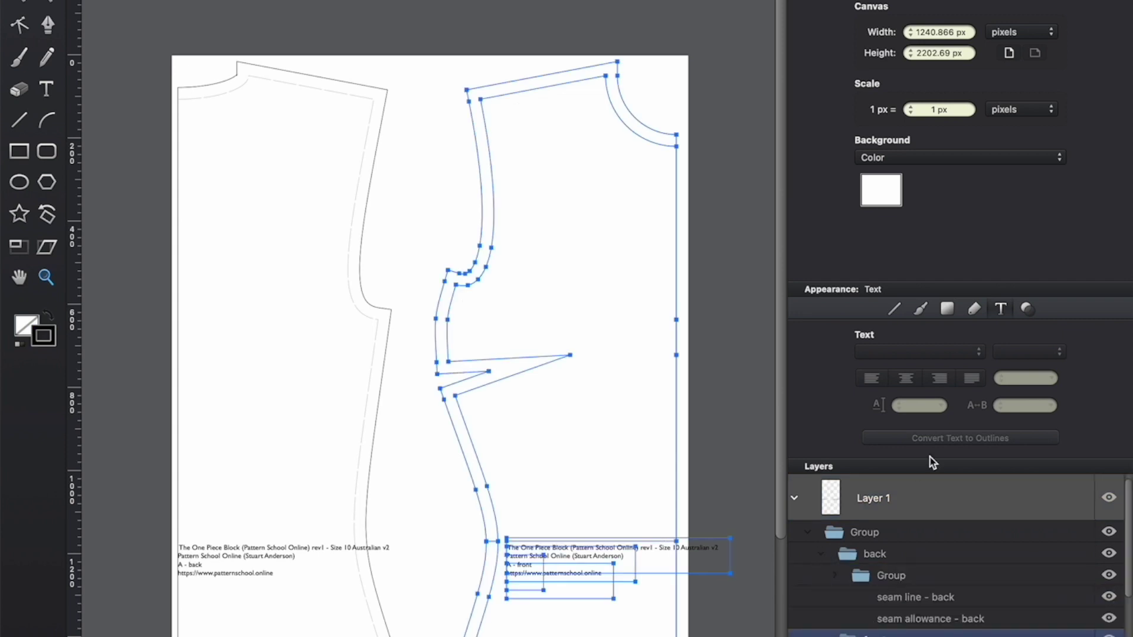
scroll(949, 499, "down", 3)
scroll(961, 531, "up", 2)
left_click(971, 554)
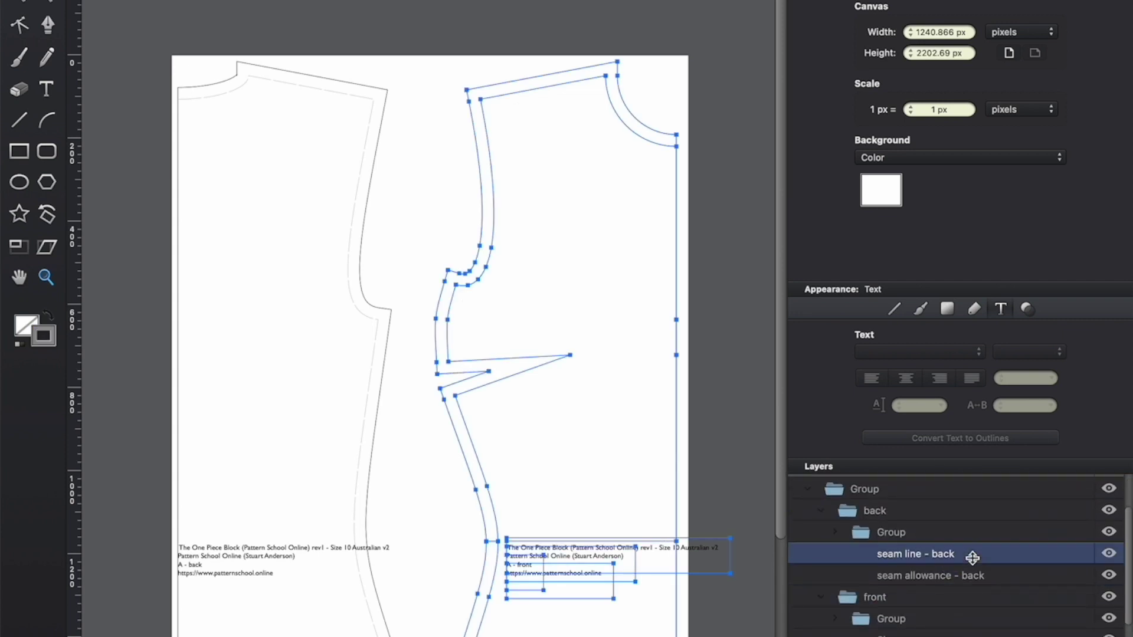
left_click(1004, 575)
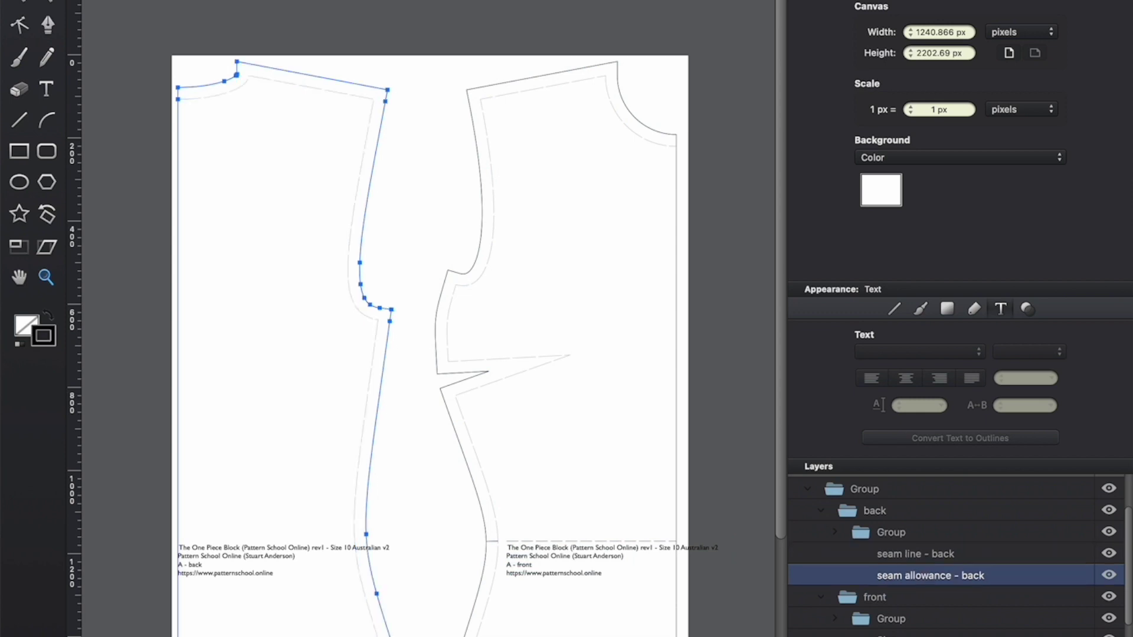
Select the front seam line, horizontal line and Shape layers.
scroll(973, 620, "down", 2)
left_click(971, 630)
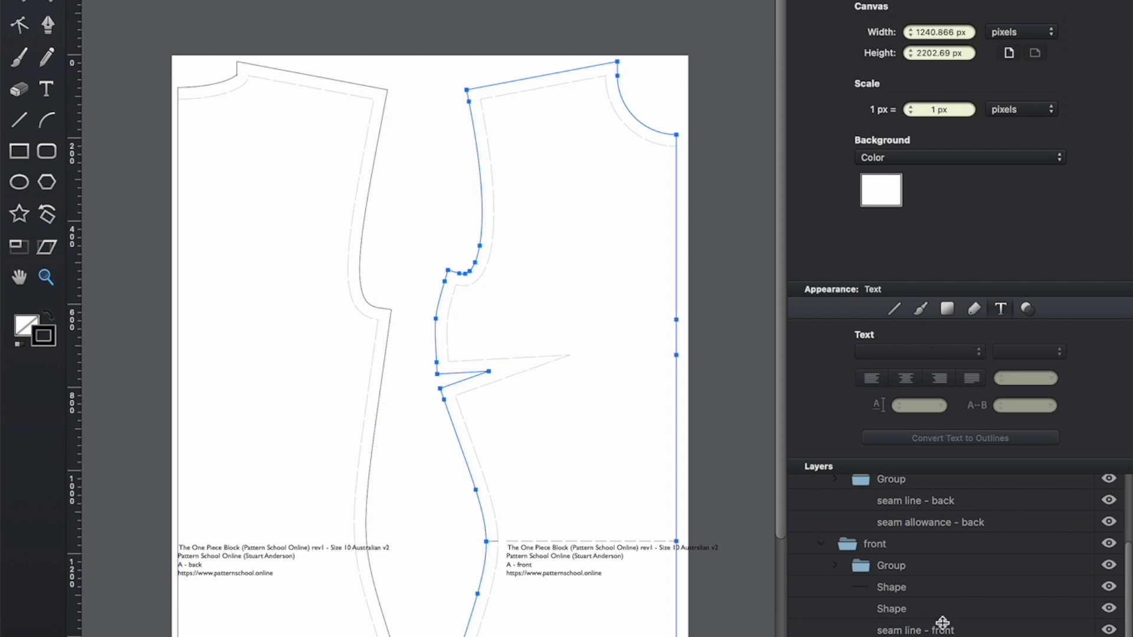
left_click(926, 608)
left_click(920, 584)
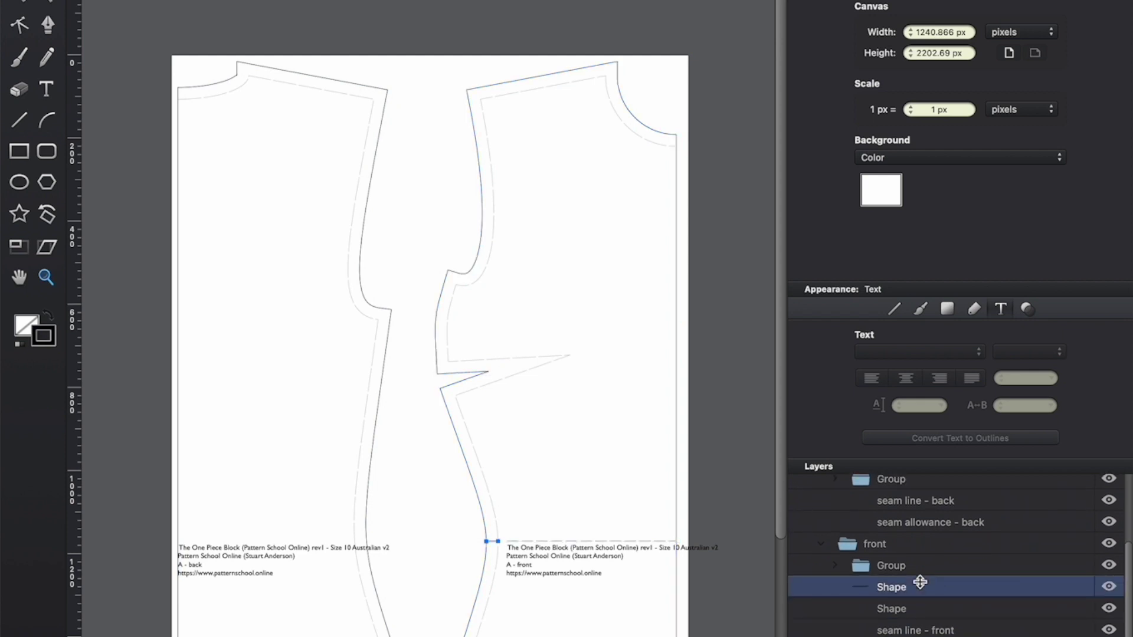
left_click(924, 602)
left_click(917, 588)
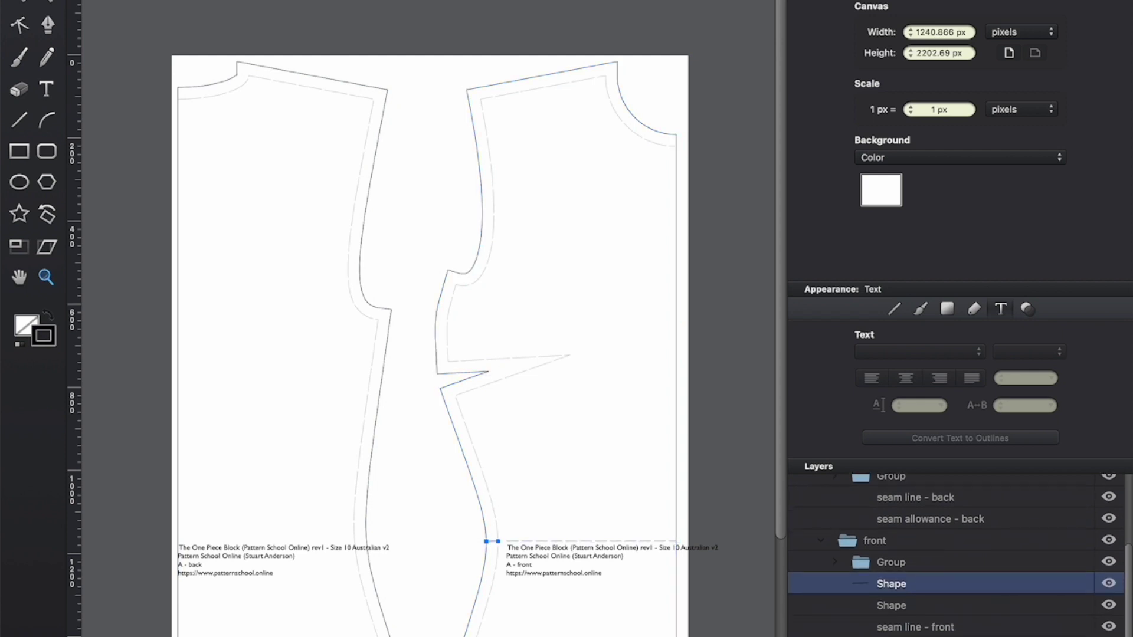
scroll(917, 588, "up", 4)
scroll(917, 588, "down", 4)
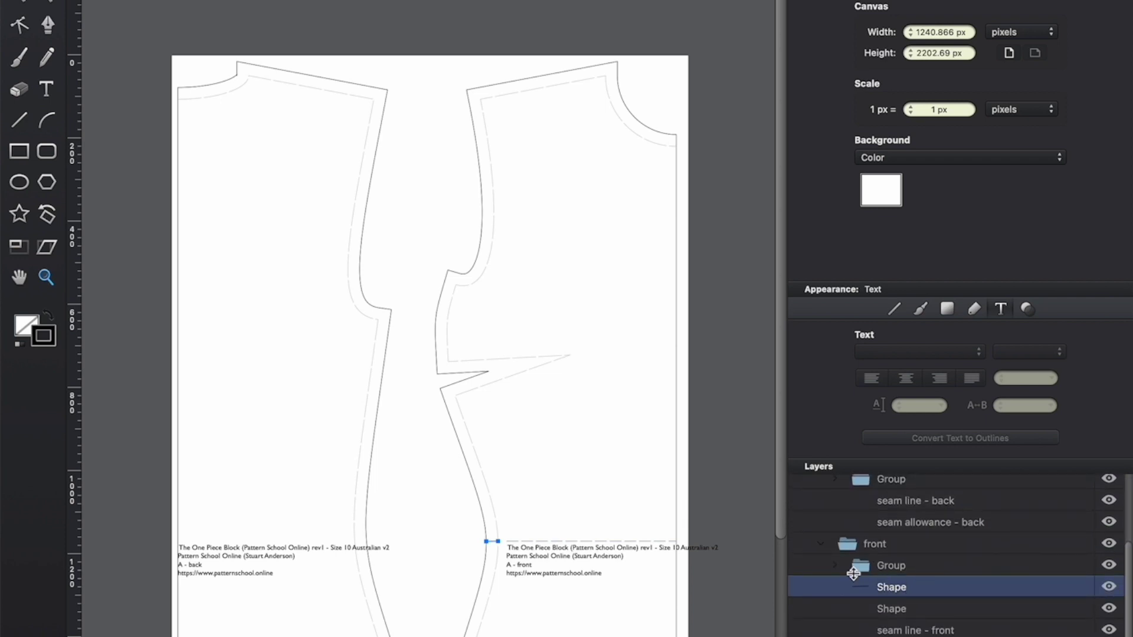
Inspect the front label text: website address, designer credit and The One Piece Block title.
left_click(834, 565)
scroll(956, 599, "down", 3)
scroll(959, 600, "up", 1)
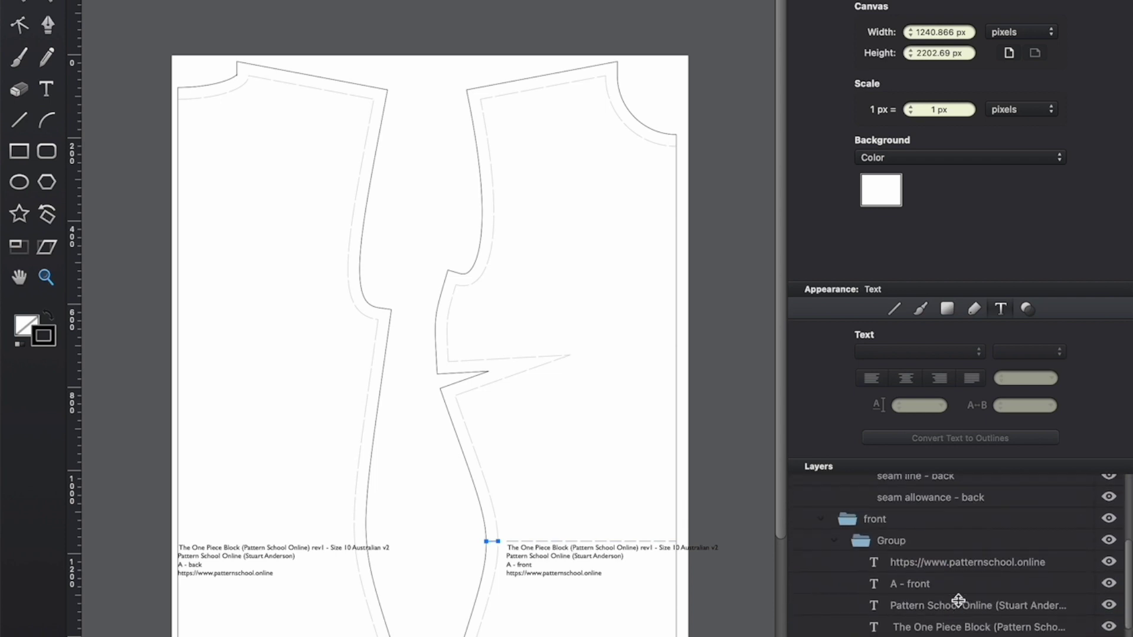
left_click(962, 569)
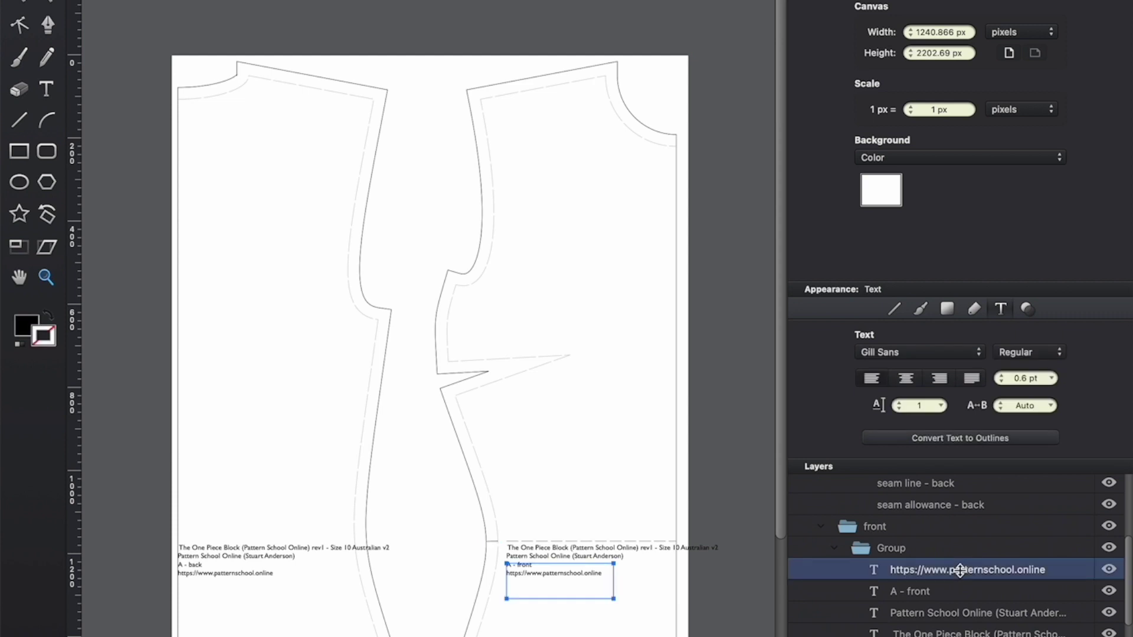
left_click(952, 613)
left_click(951, 633)
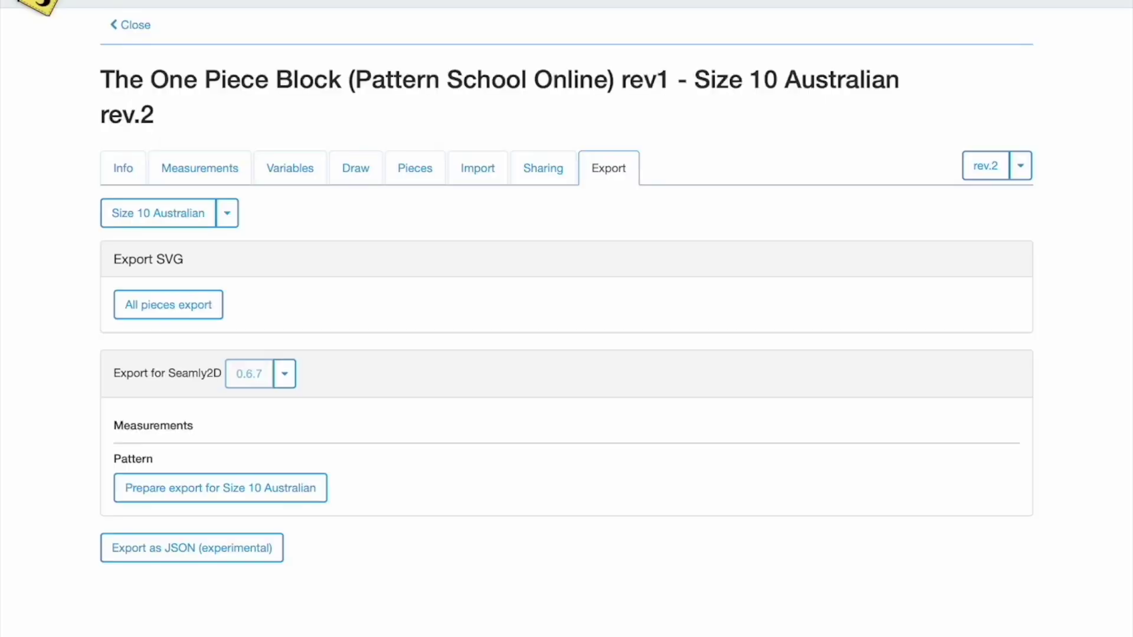
Switch my-pattern.cloud to the Dark theme from the user menu.
left_click(355, 171)
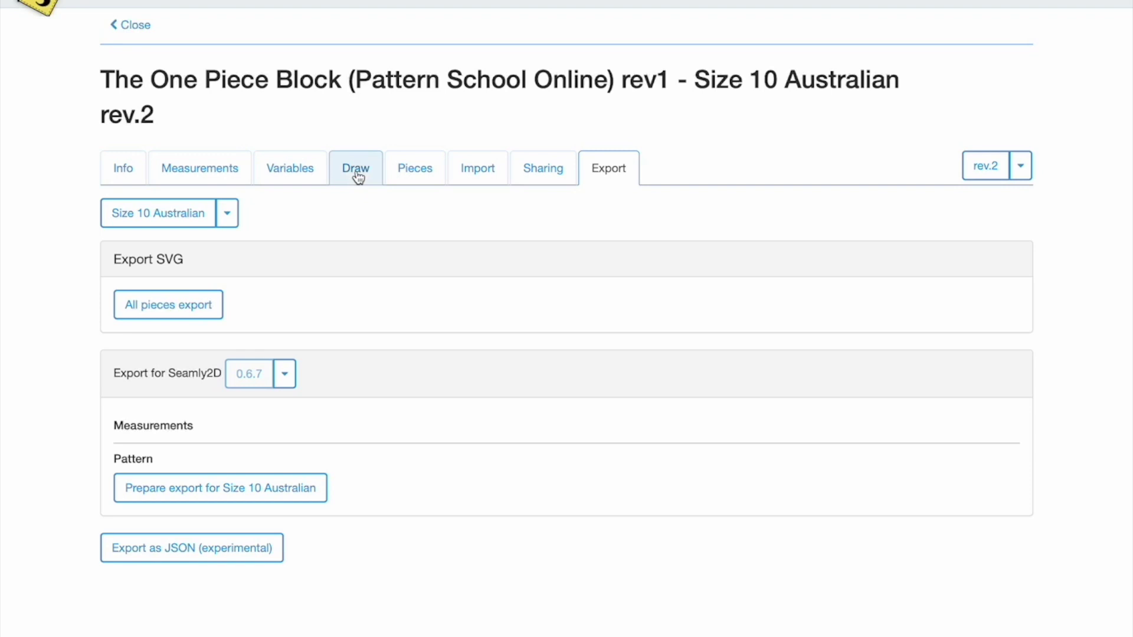
left_click(969, 13)
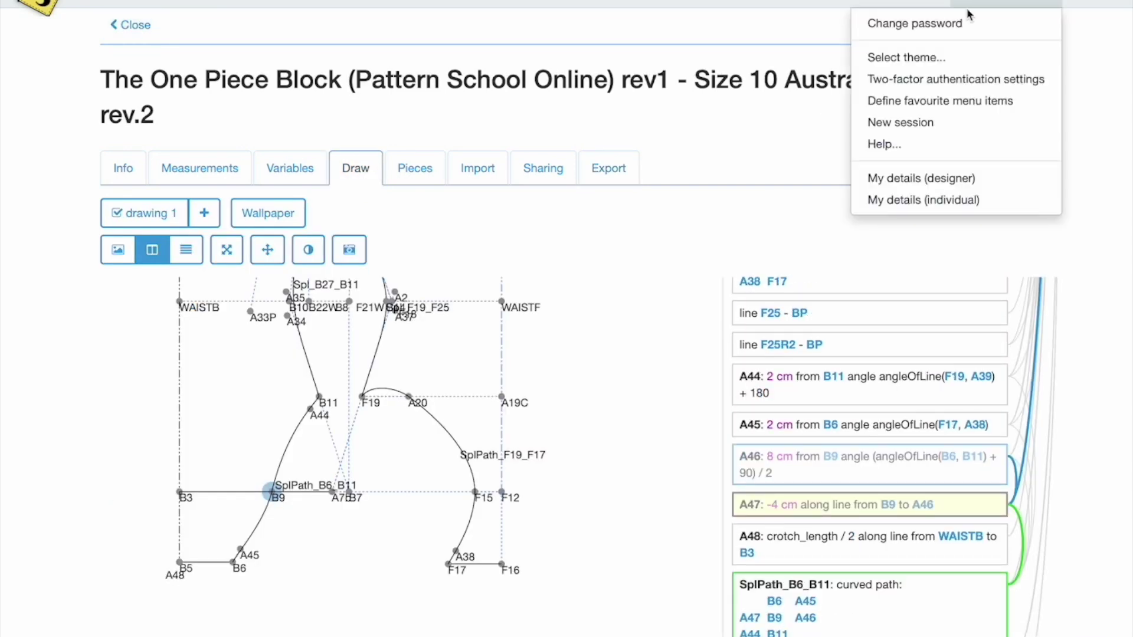
mouse_move(902, 55)
left_click(827, 101)
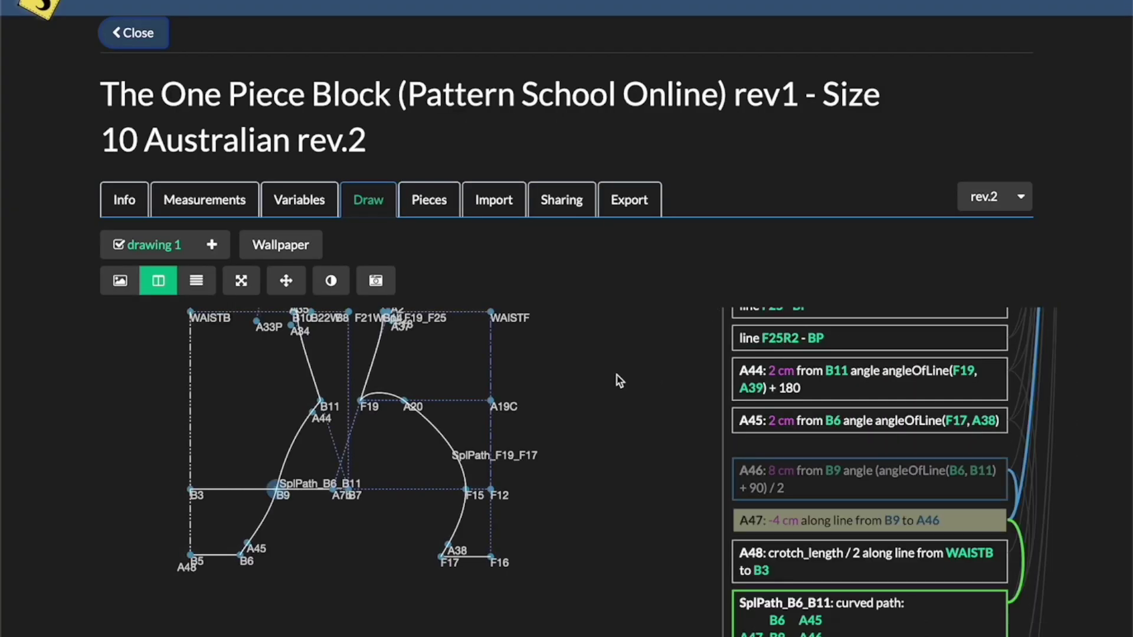
Open the pattern's Info page and close the pattern.
scroll(618, 380, "up", 5)
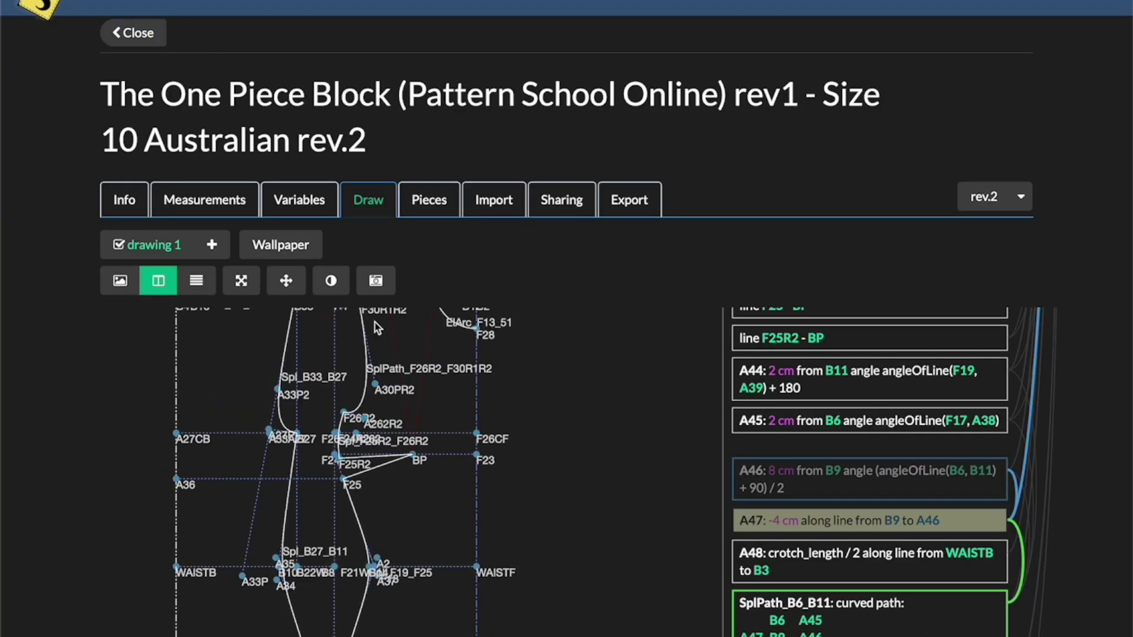
left_click(124, 199)
left_click(133, 33)
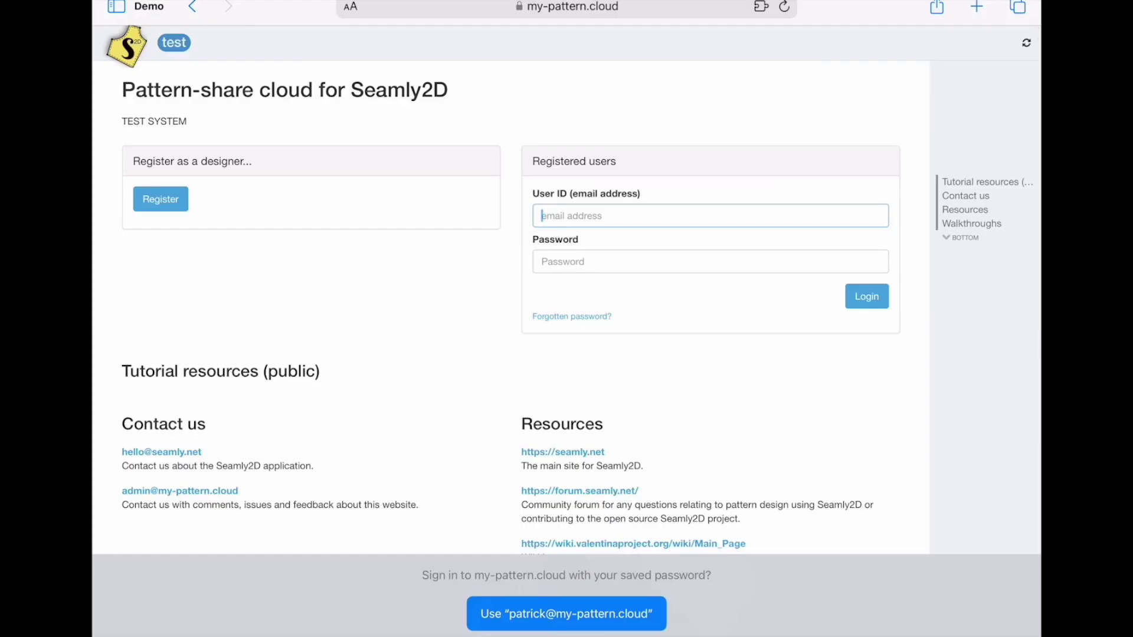
Sign in with the saved login, open One Piece Block, and select the F25R2–BP line.
left_click(566, 614)
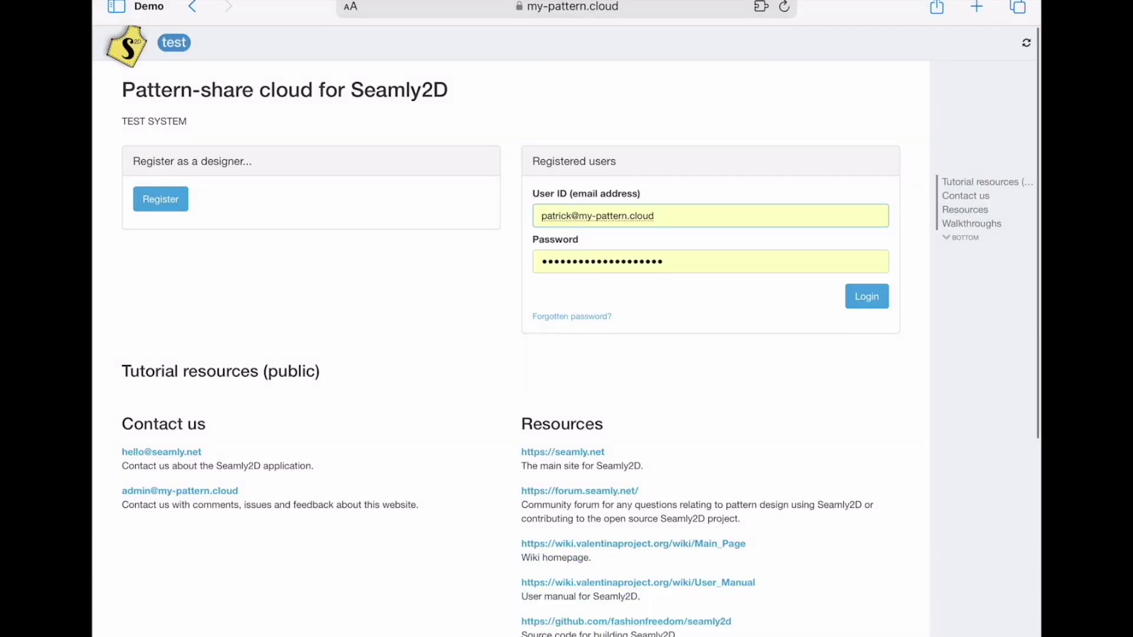
left_click(304, 313)
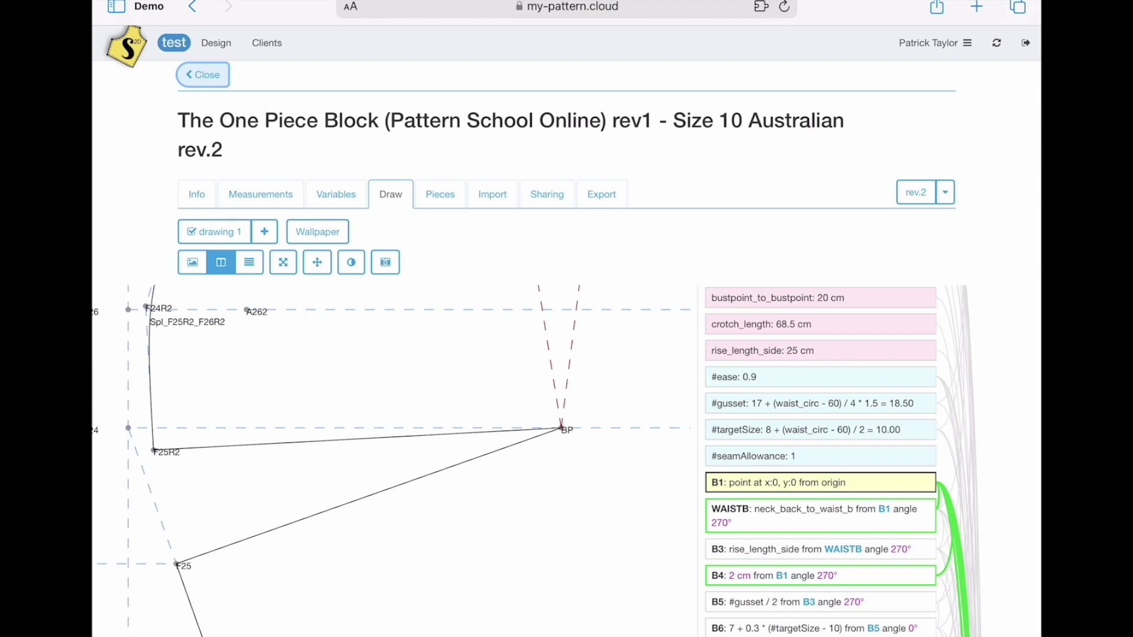
mouse_move(389, 436)
left_mouse_down()
mouse_move(326, 438)
mouse_move(342, 416)
mouse_move(378, 418)
mouse_move(454, 390)
left_mouse_up()
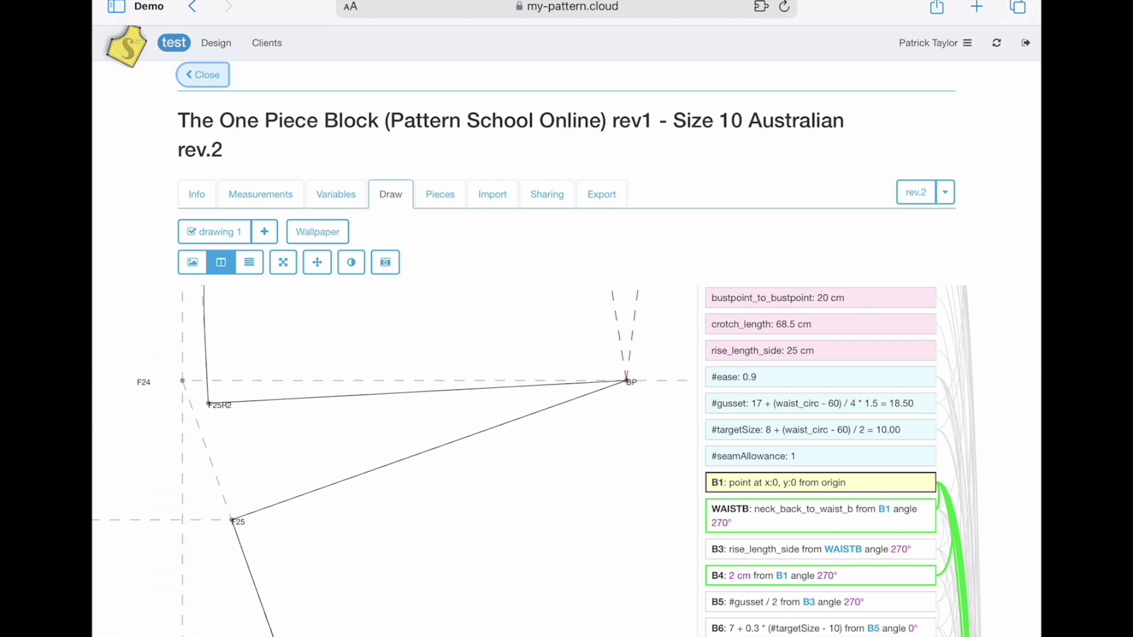
left_click(413, 393)
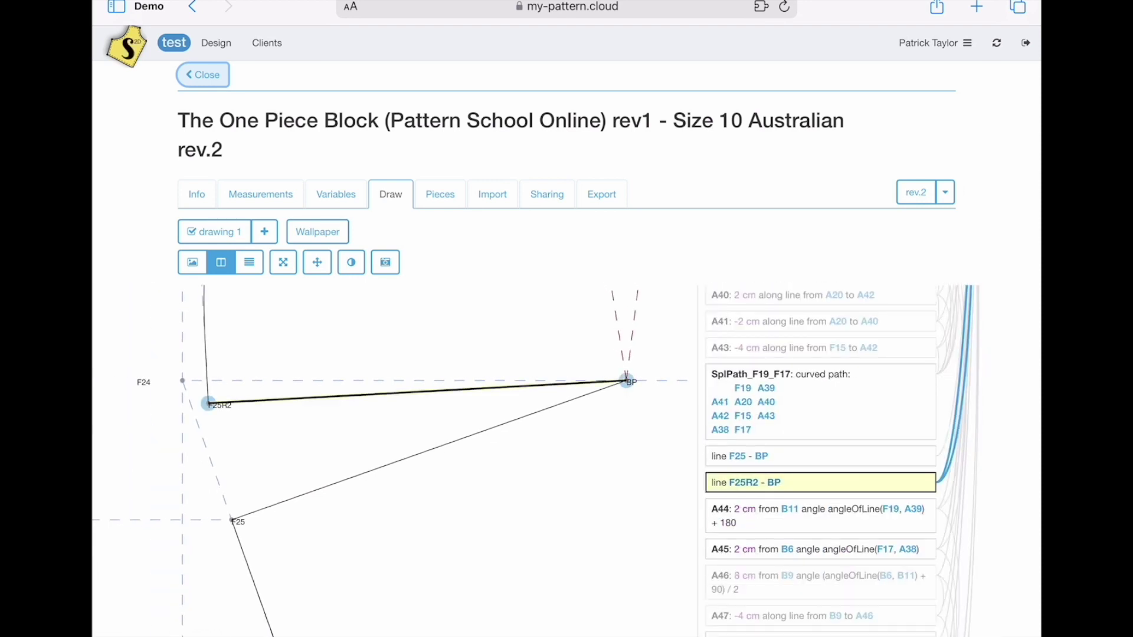
Inspect point F25R2's context menu groups, then go to the Export page.
left_click(208, 404)
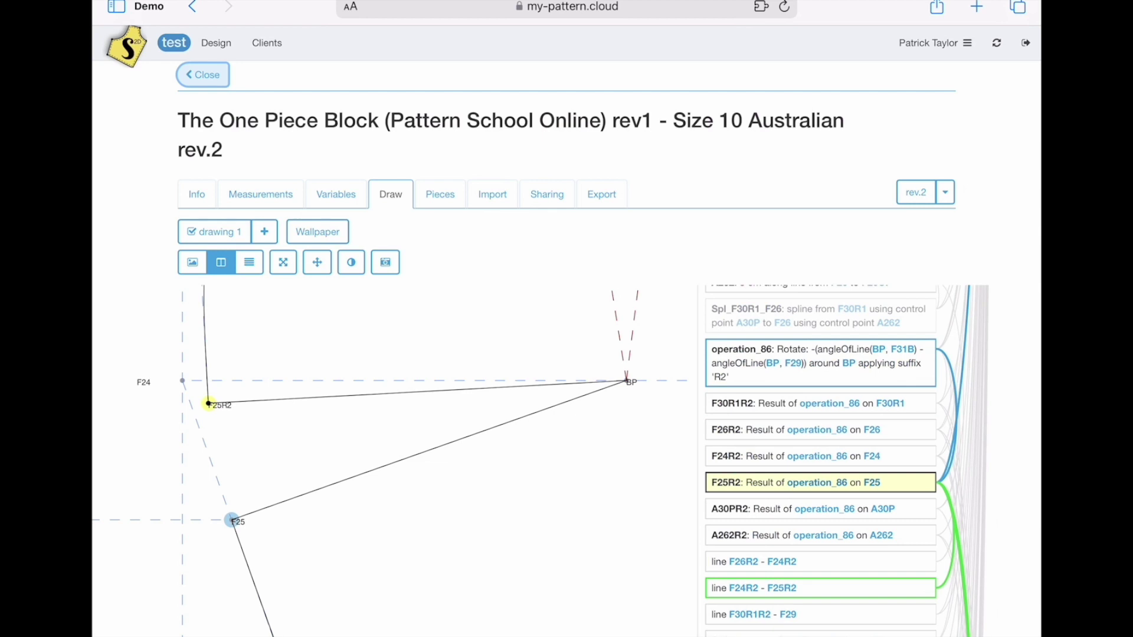
right_click(208, 404)
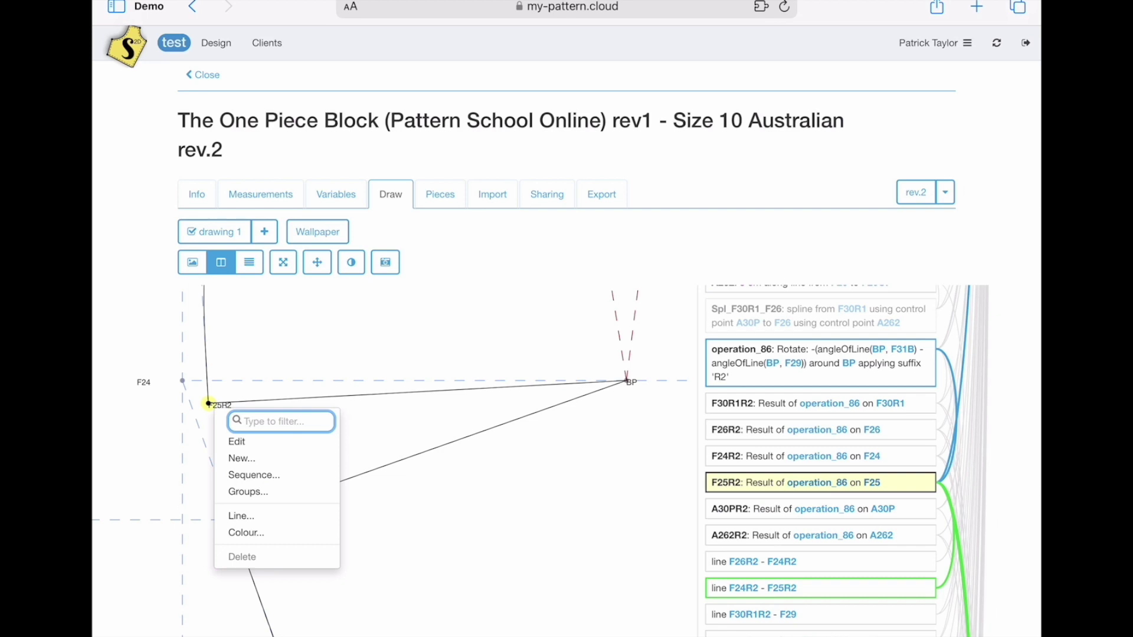
left_click(248, 491)
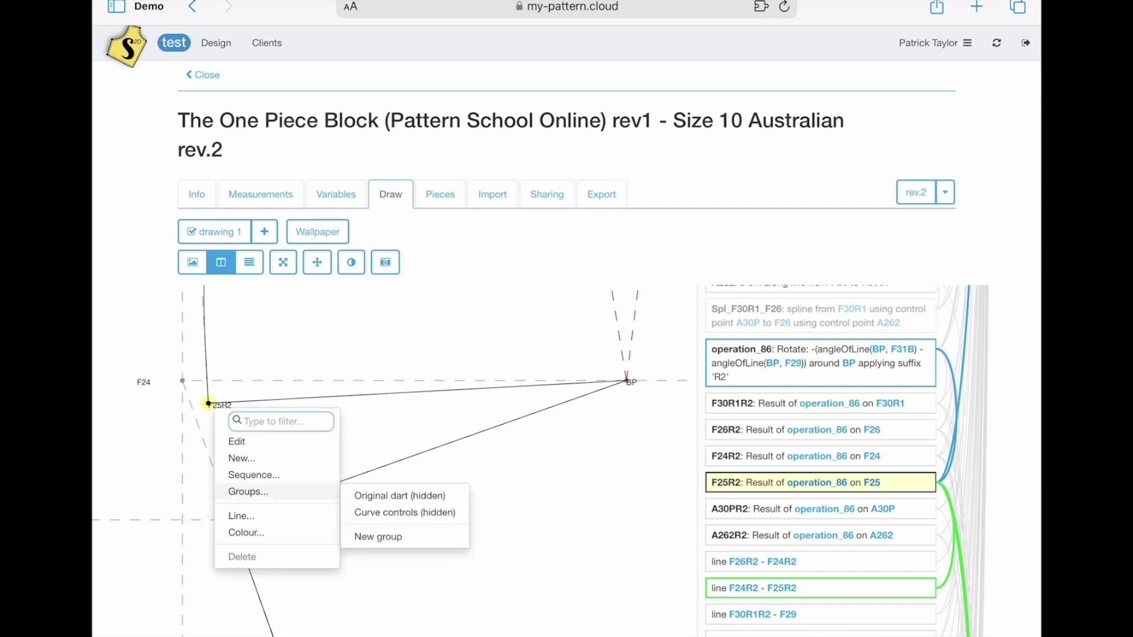
left_click(232, 520)
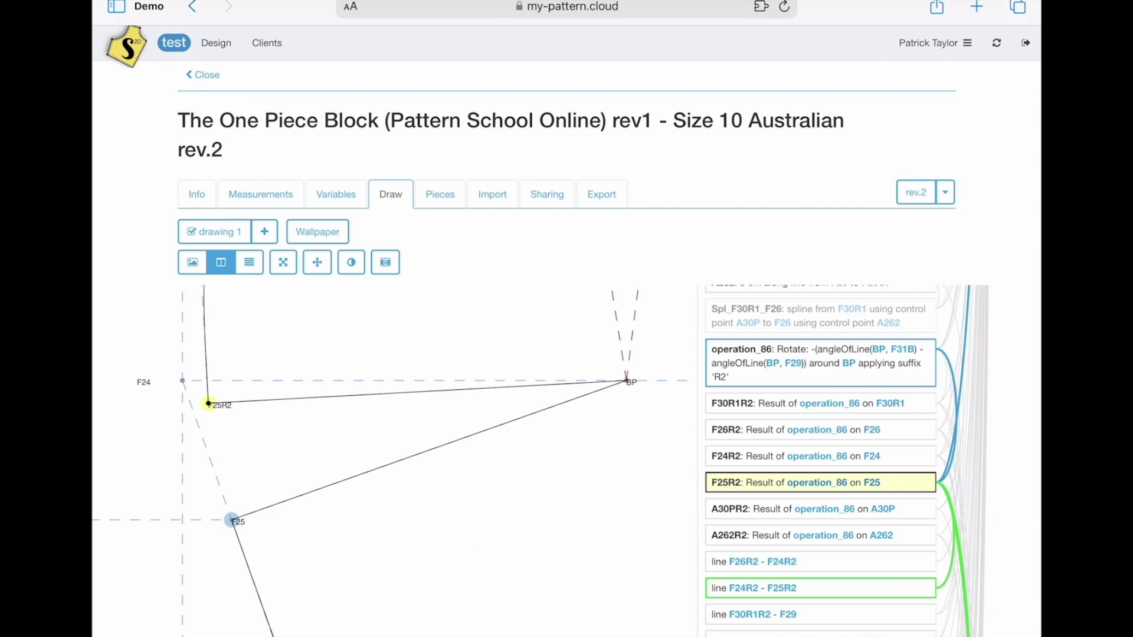
left_click(601, 194)
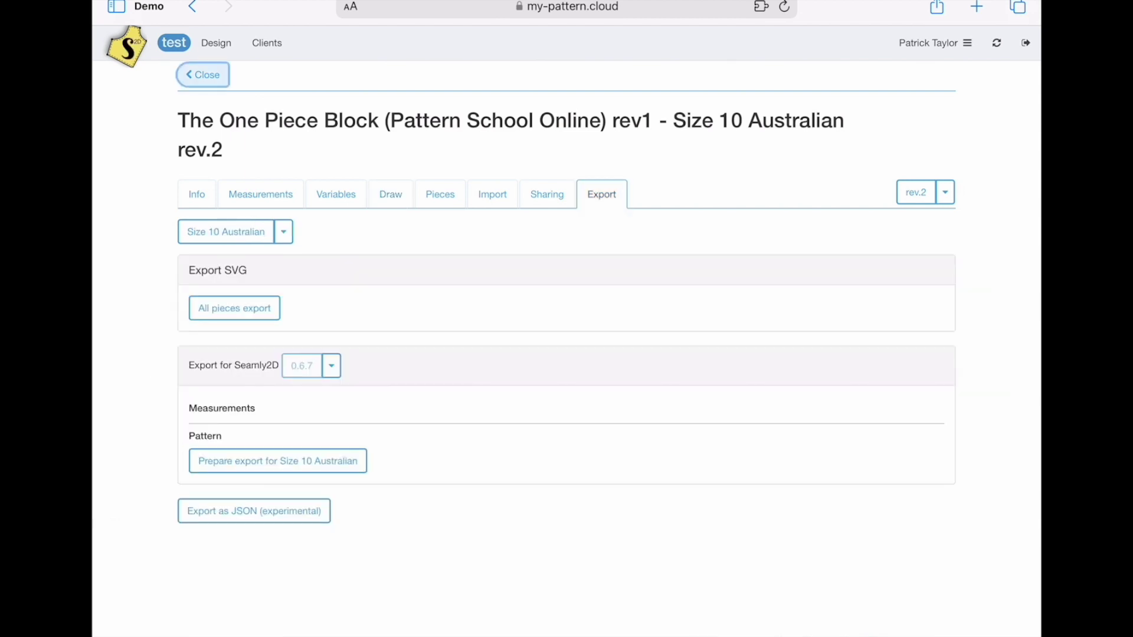
Open the all-pieces SVG view and select the line from F25R2 to BP.
left_click(234, 308)
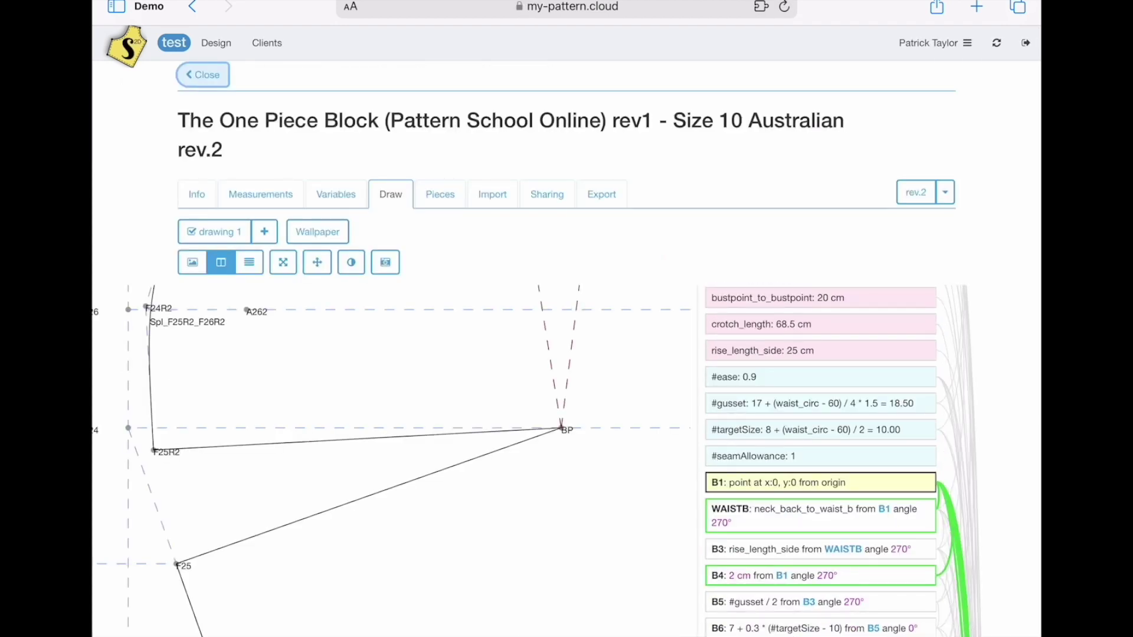
mouse_move(413, 472)
left_mouse_down()
mouse_move(348, 472)
mouse_move(566, 423)
left_mouse_up()
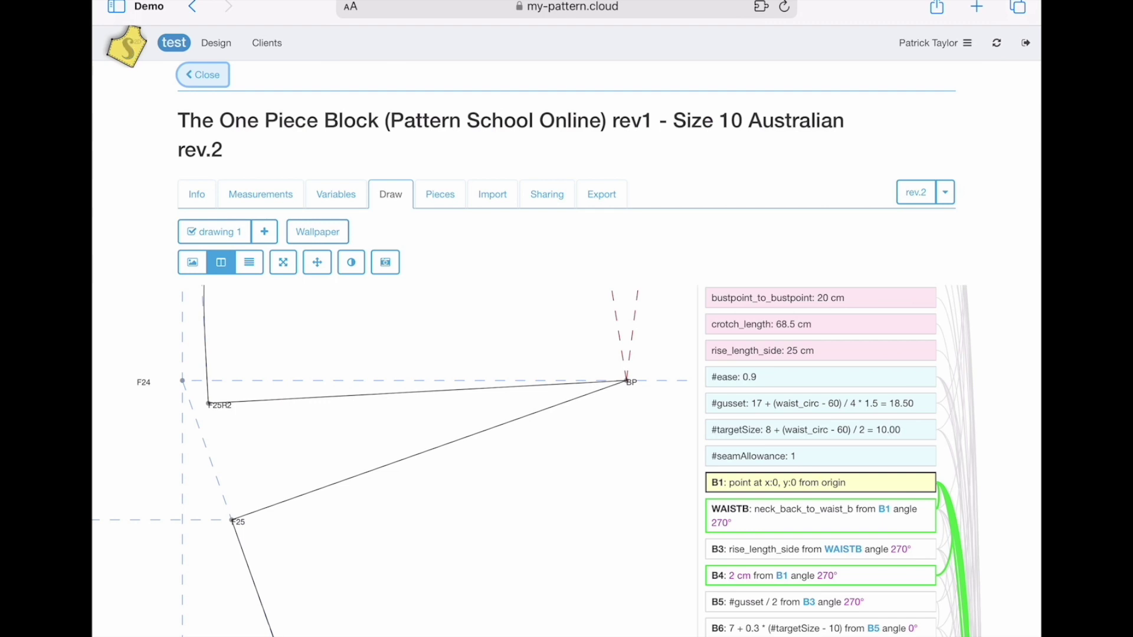
left_click(413, 392)
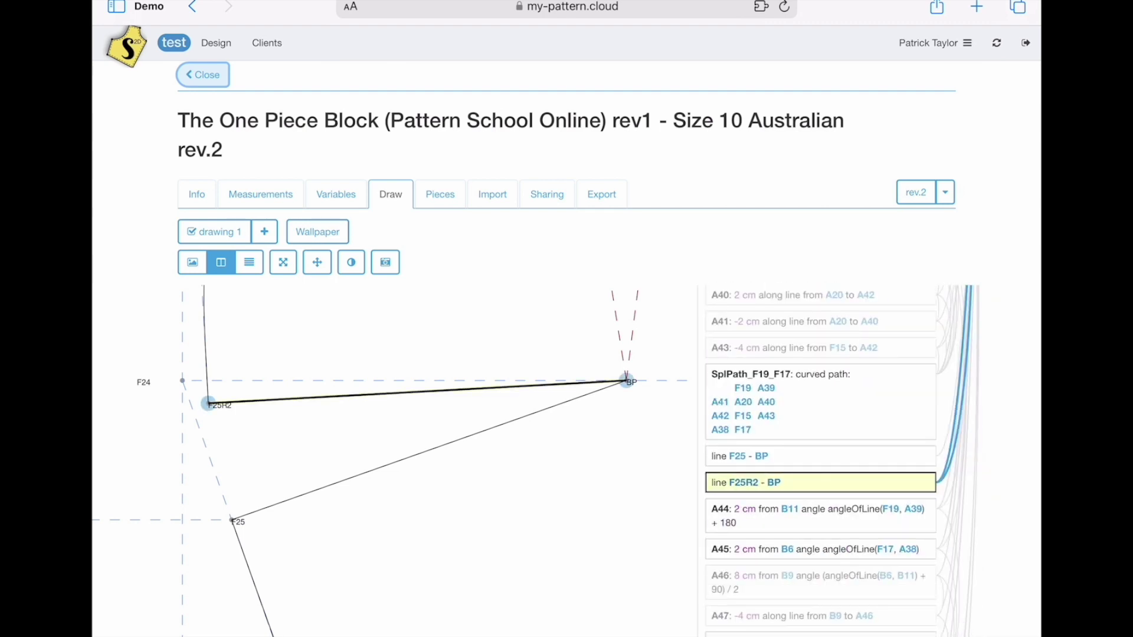
Check point F25R2's available groups in its context menu and return to Export options.
left_click(208, 403)
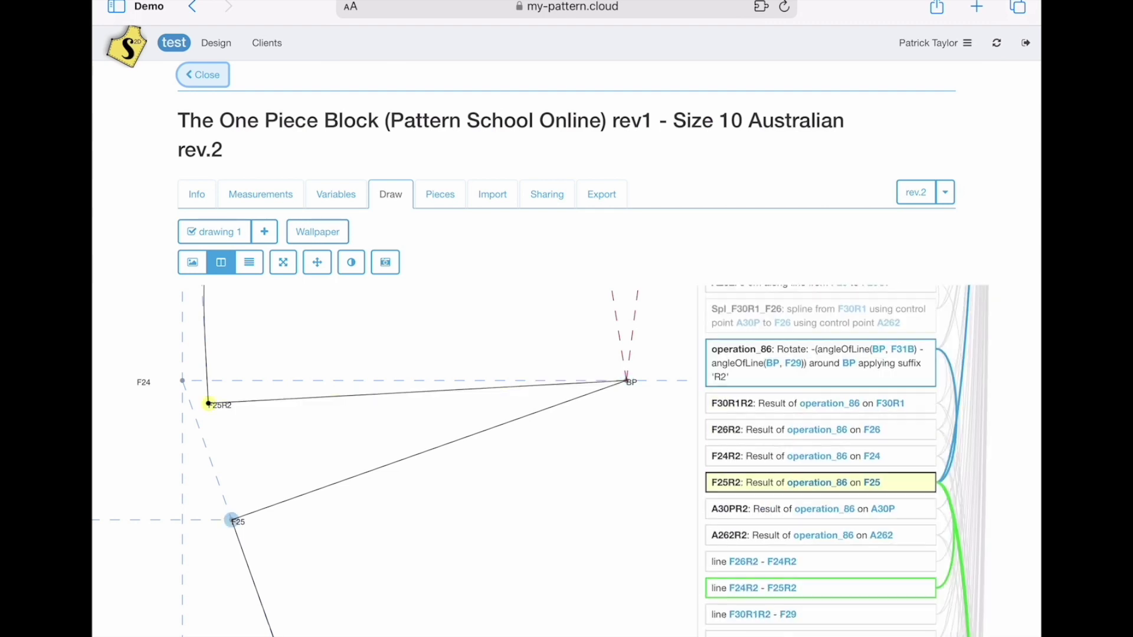
right_click(208, 404)
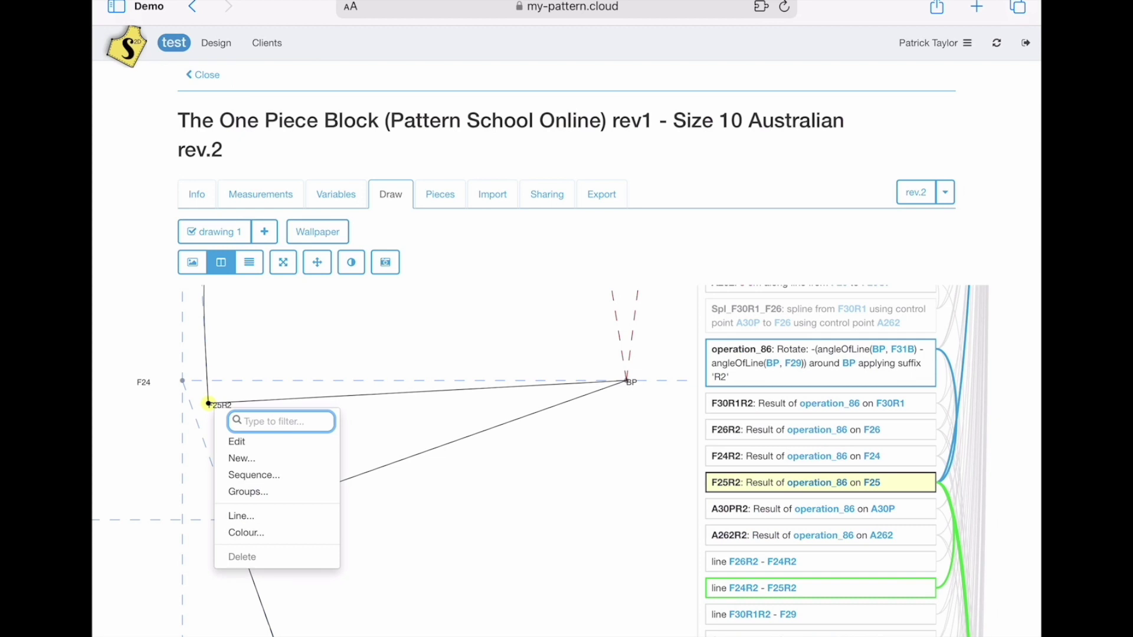
left_click(247, 492)
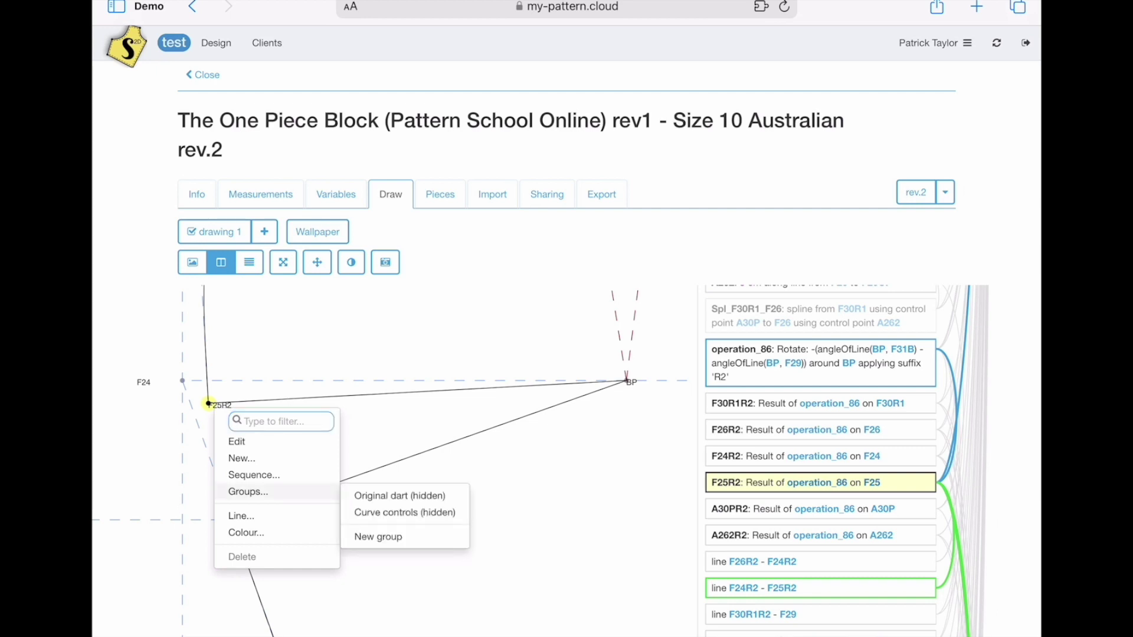
left_click(233, 520)
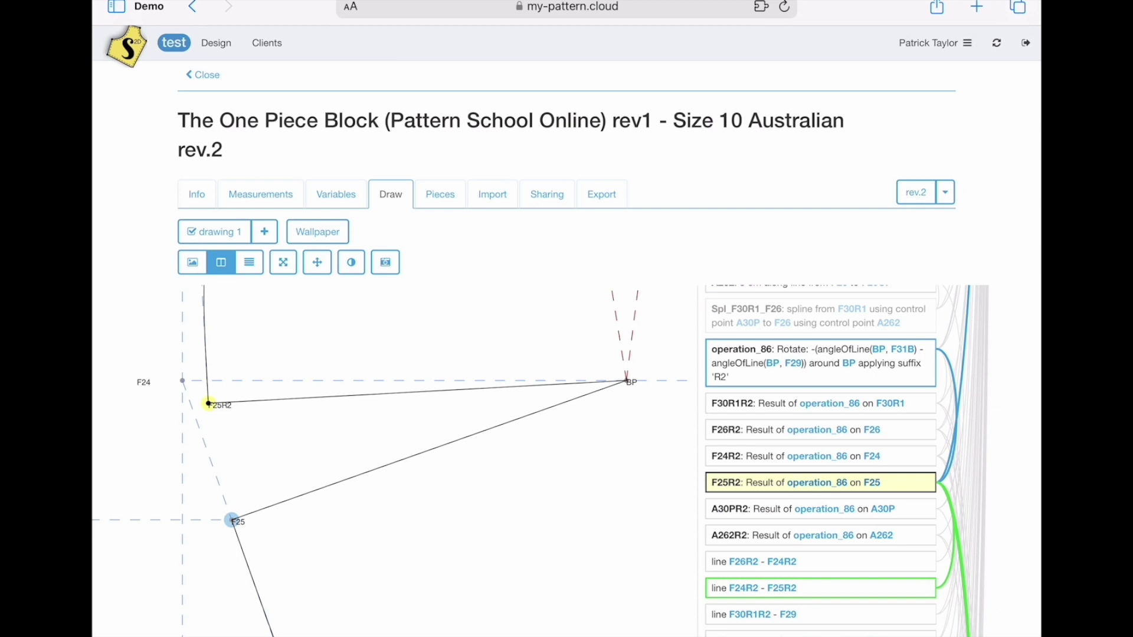
left_click(601, 194)
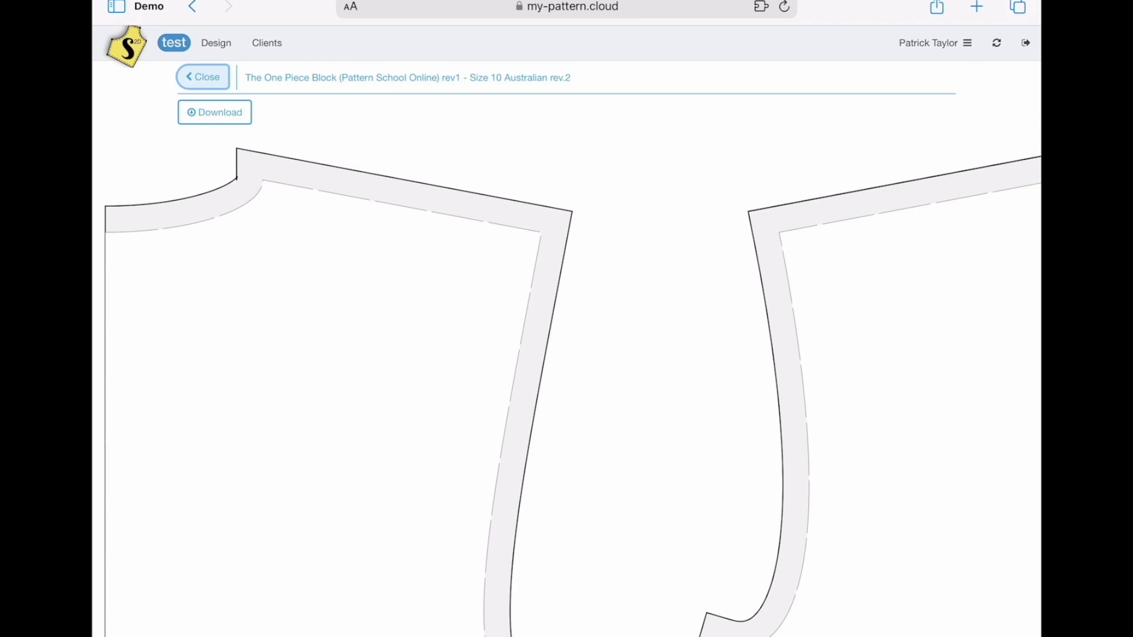
Download the all-pieces SVG and open it from Safari's Downloads list.
left_click(214, 112)
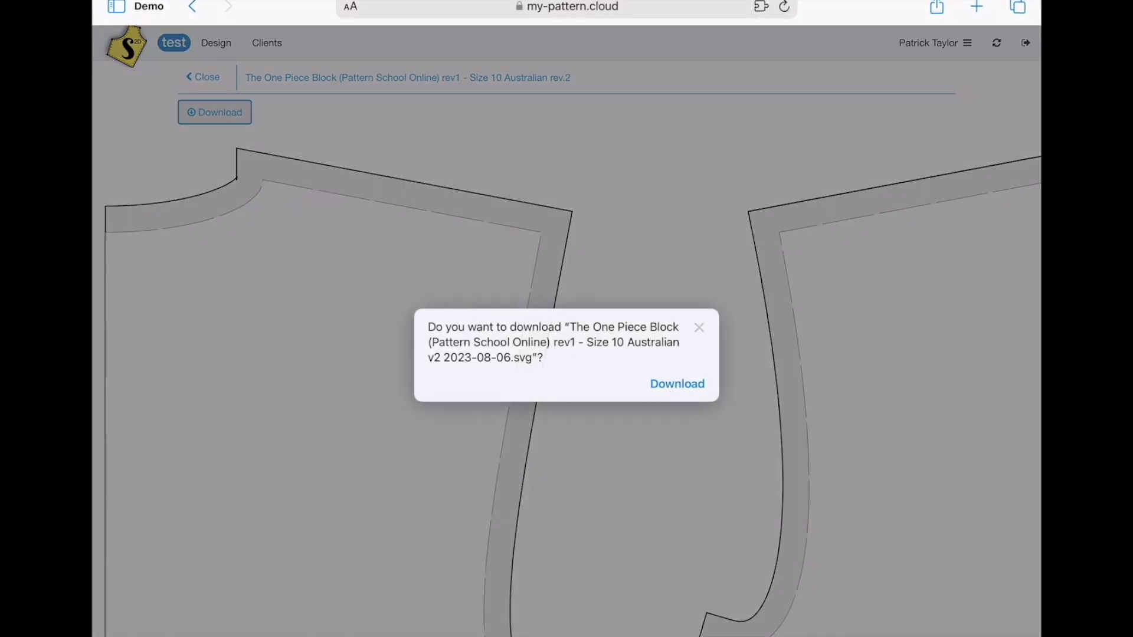
left_click(677, 384)
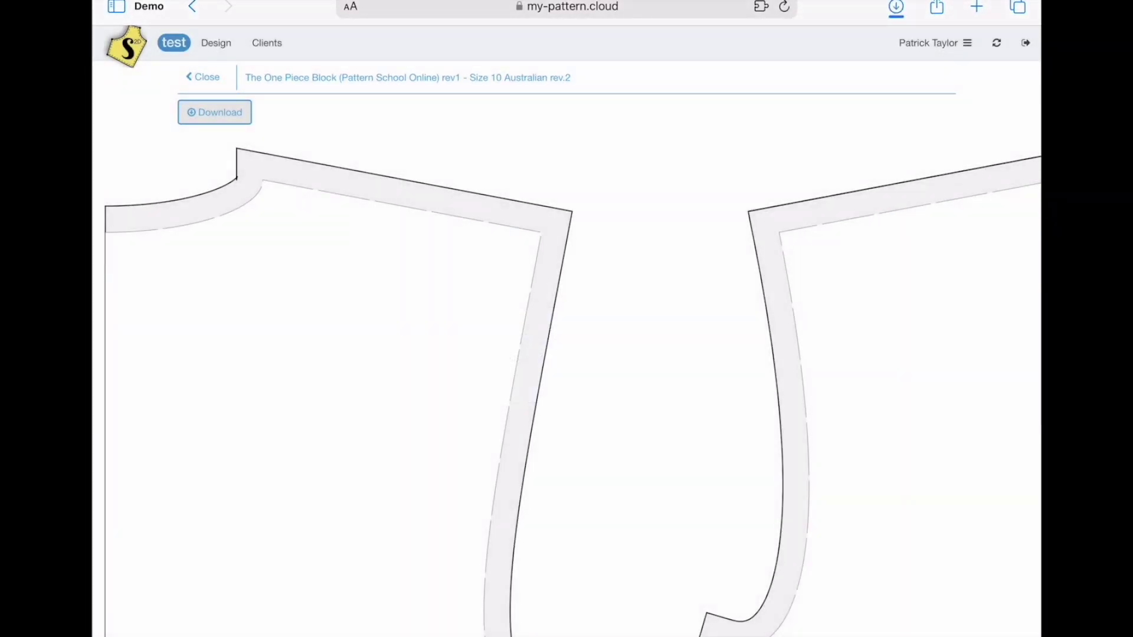
left_click(896, 6)
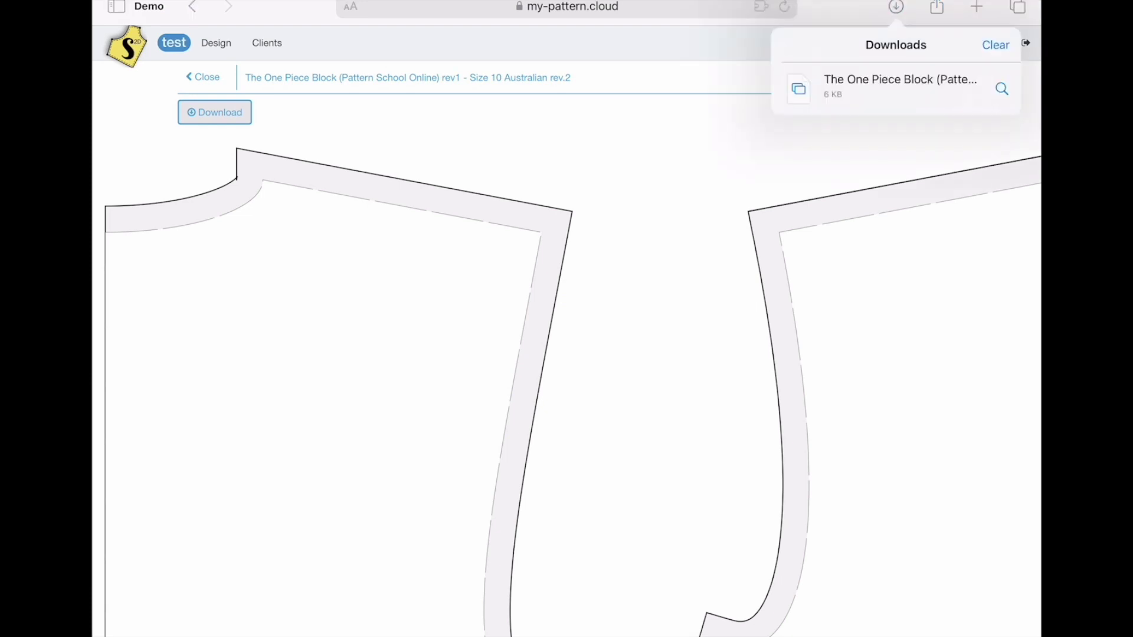
left_click(897, 87)
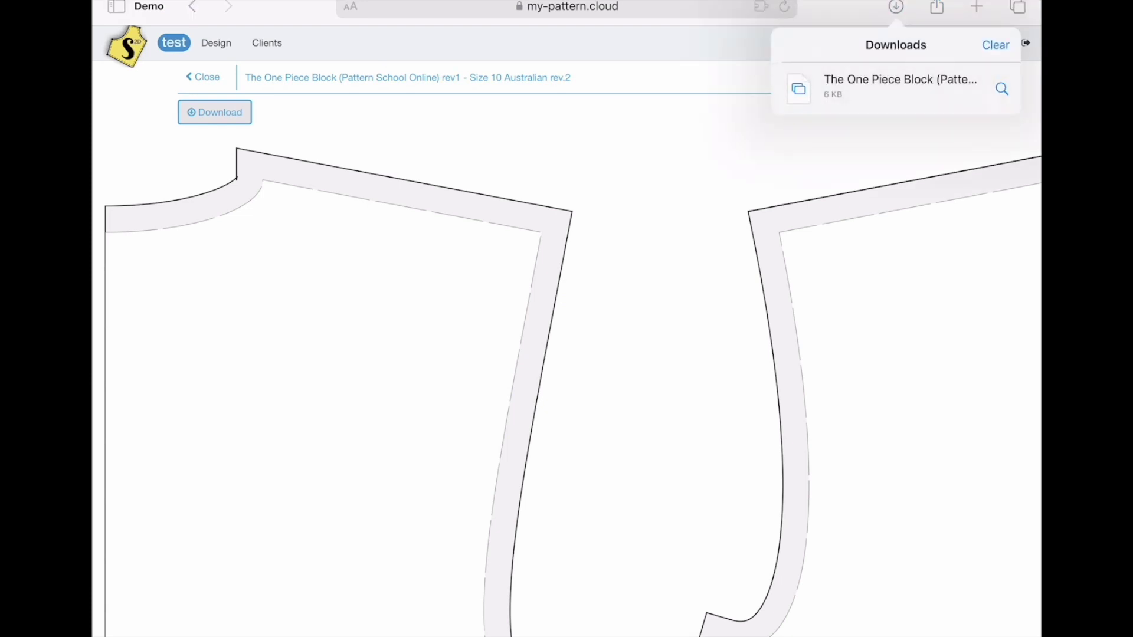